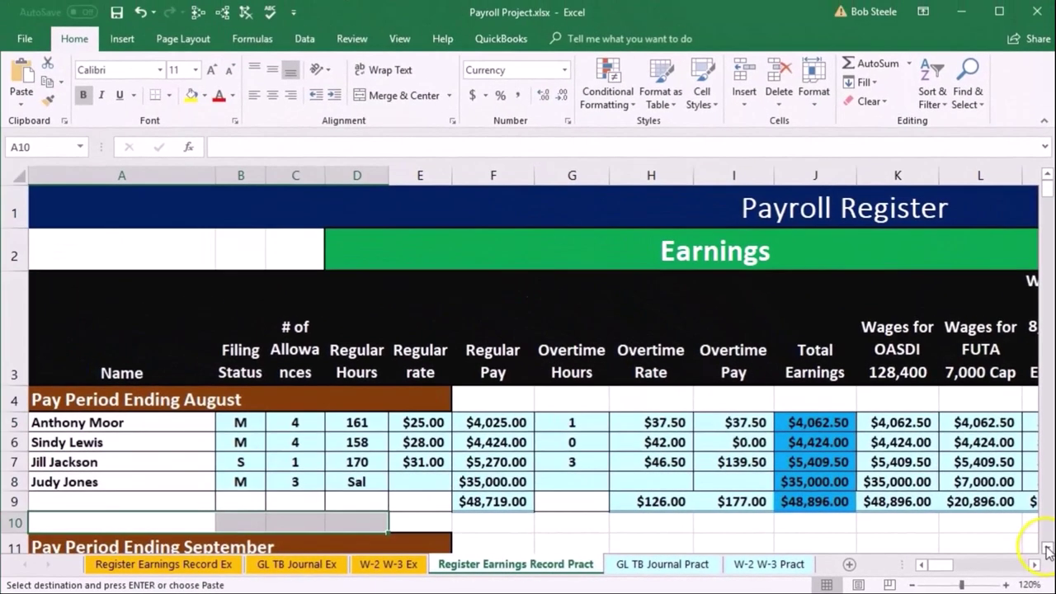
# Freeze the panes at cell A4, with the row 3 column headings as the top visible row.
pyautogui.click(1044, 535)
pyautogui.click(1046, 549)
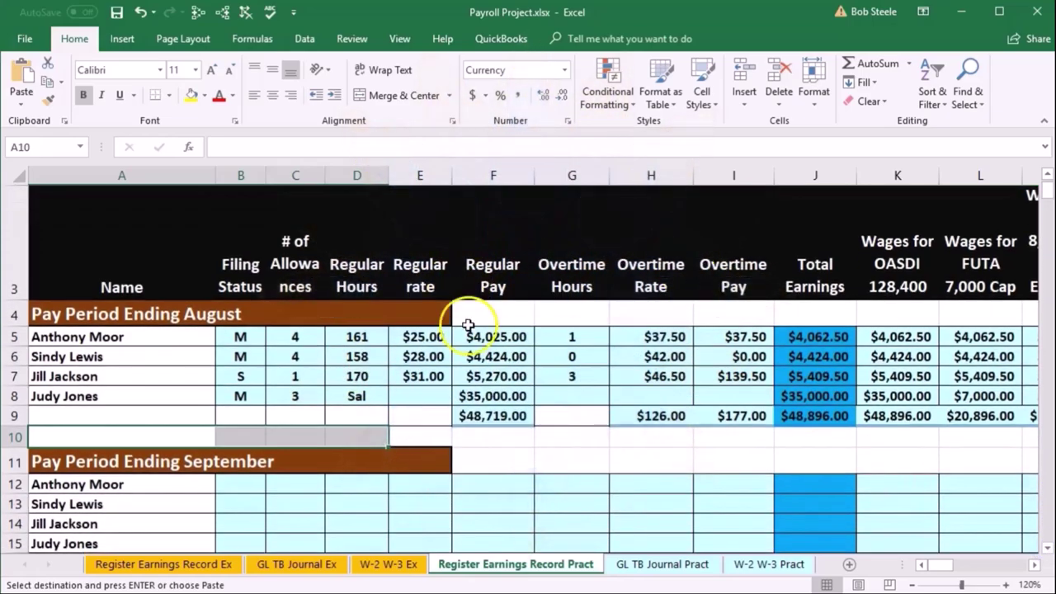
pyautogui.click(103, 312)
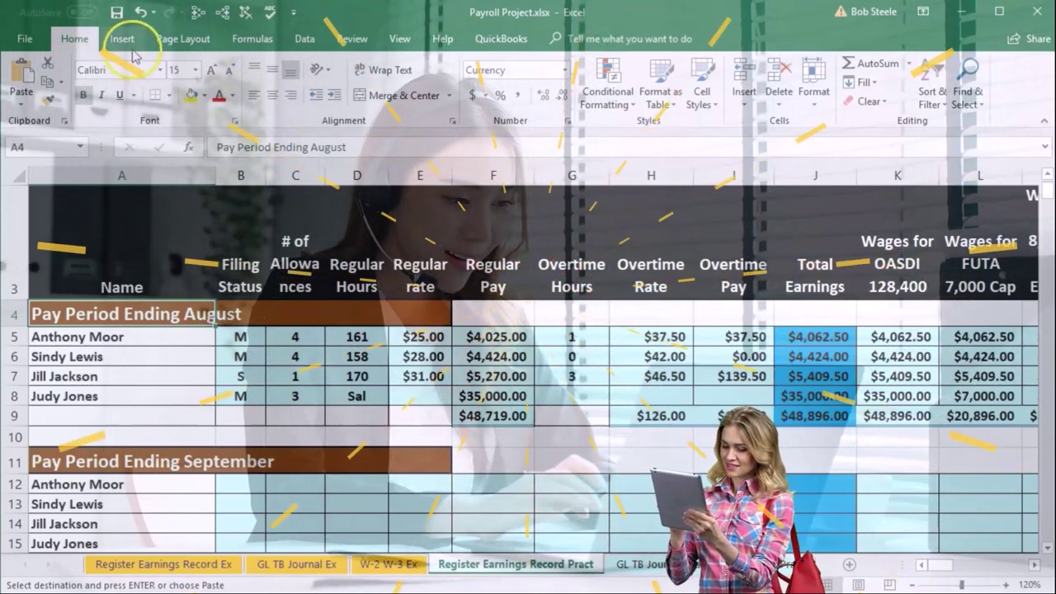
pyautogui.click(399, 39)
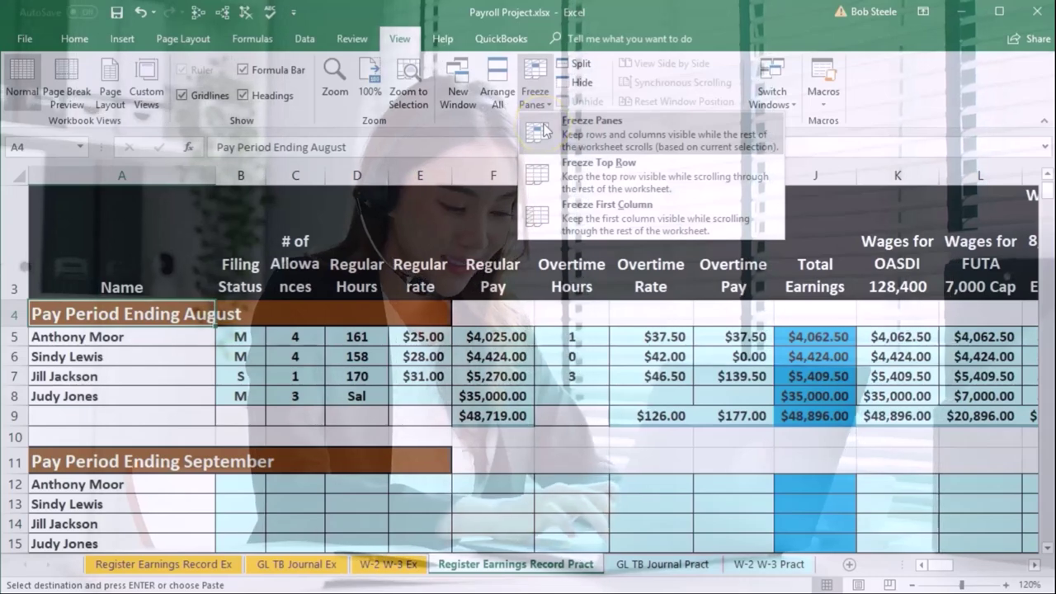
pyautogui.click(544, 130)
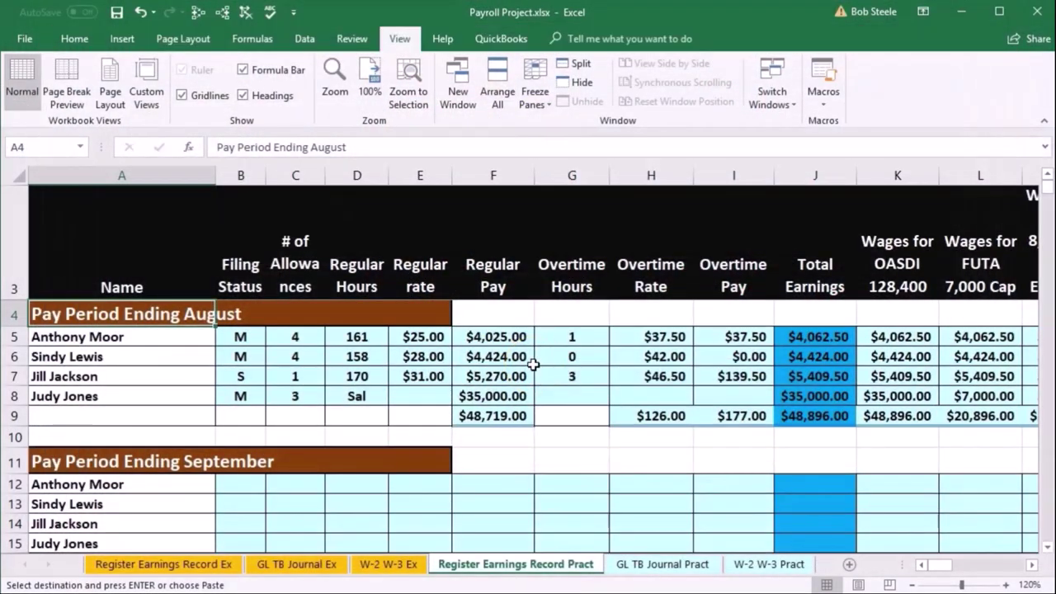
# Copy the August filing statuses and allowances in B5:C8 and paste them into the September block starting at B12.
pyautogui.scroll(-1, 792, 479)
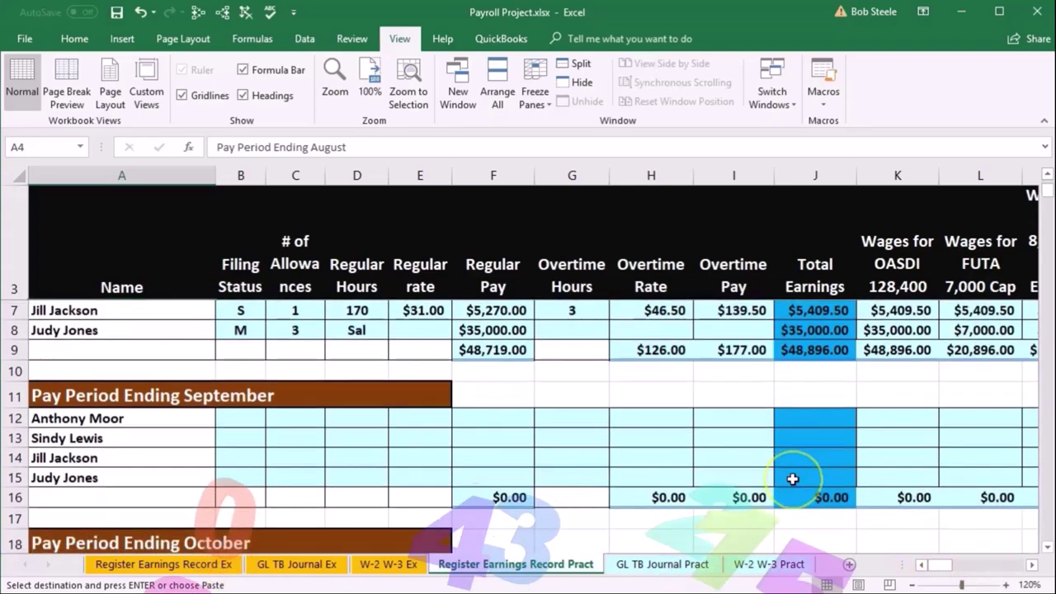
pyautogui.scroll(-1, 792, 476)
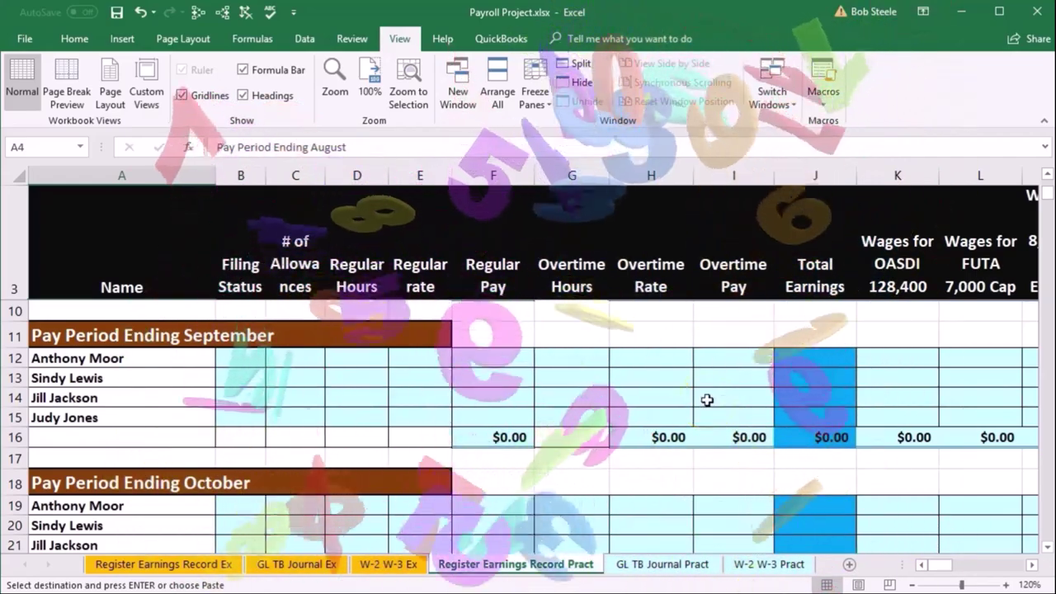
pyautogui.scroll(-1, 706, 400)
pyautogui.scroll(1, 707, 400)
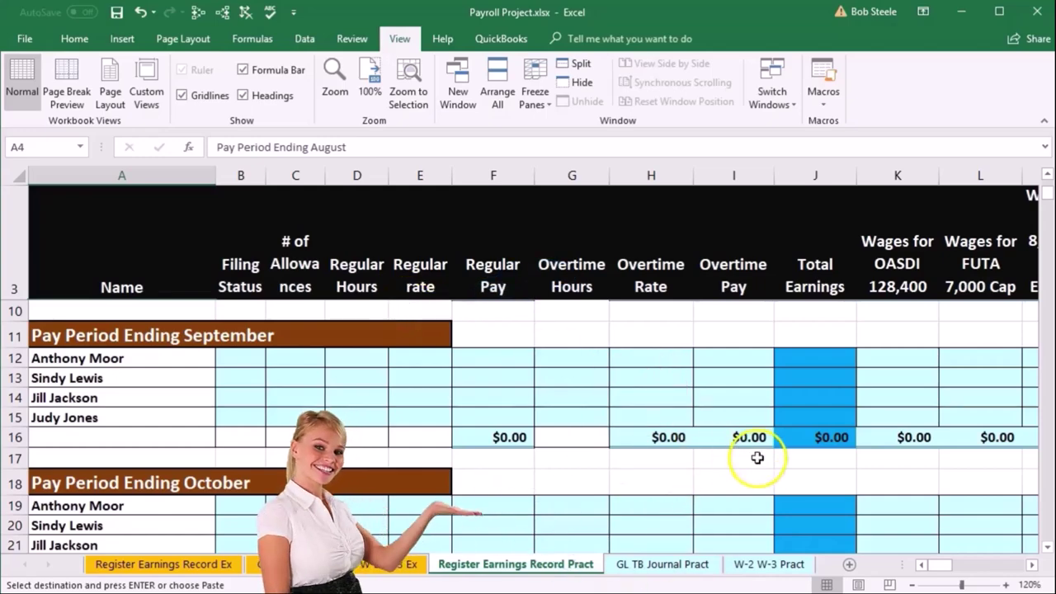
pyautogui.click(1047, 549)
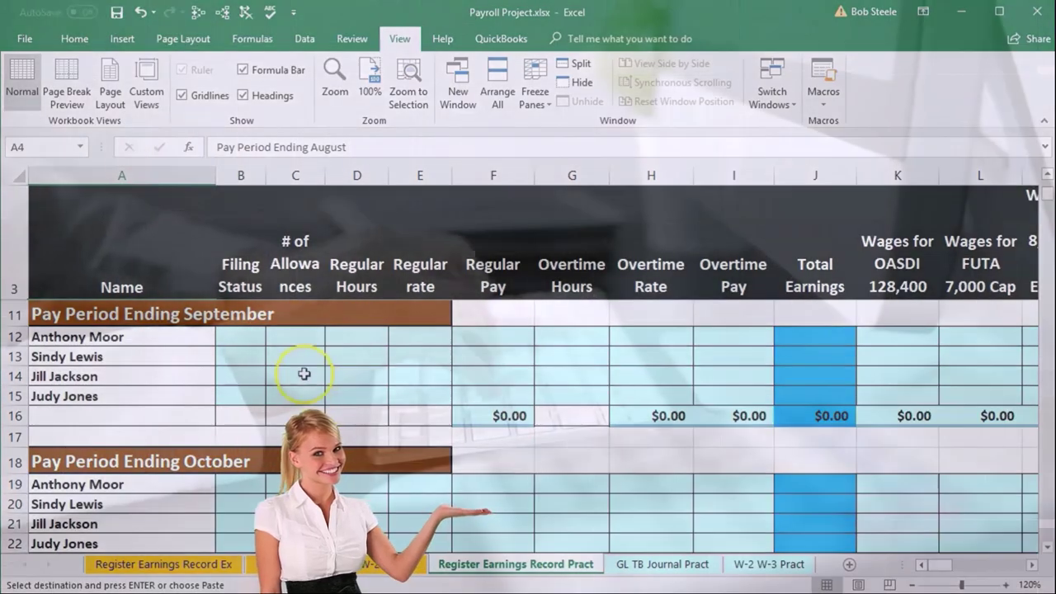
pyautogui.click(304, 374)
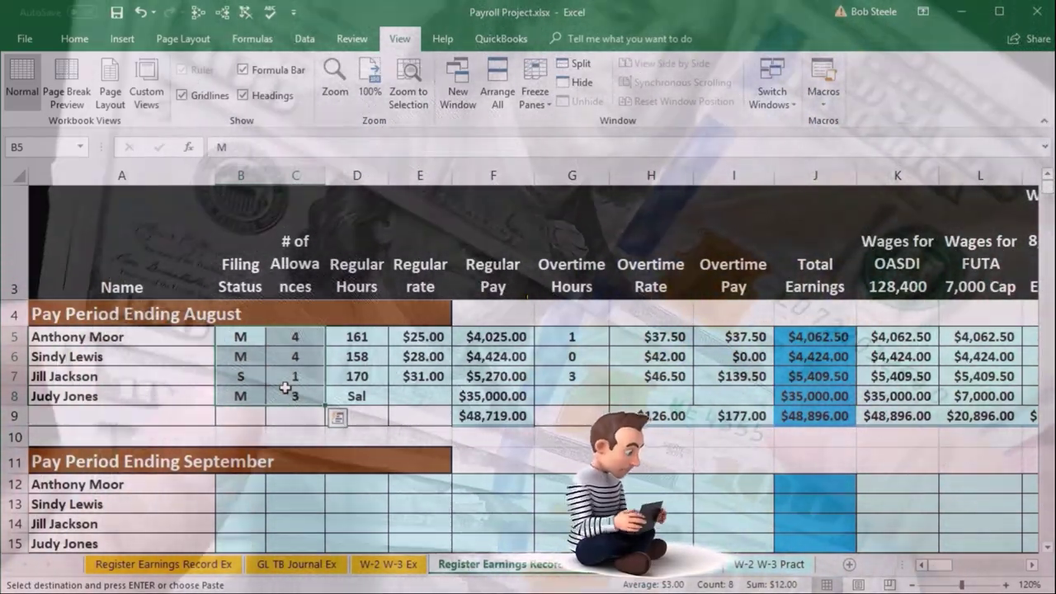
pyautogui.rightClick(285, 388)
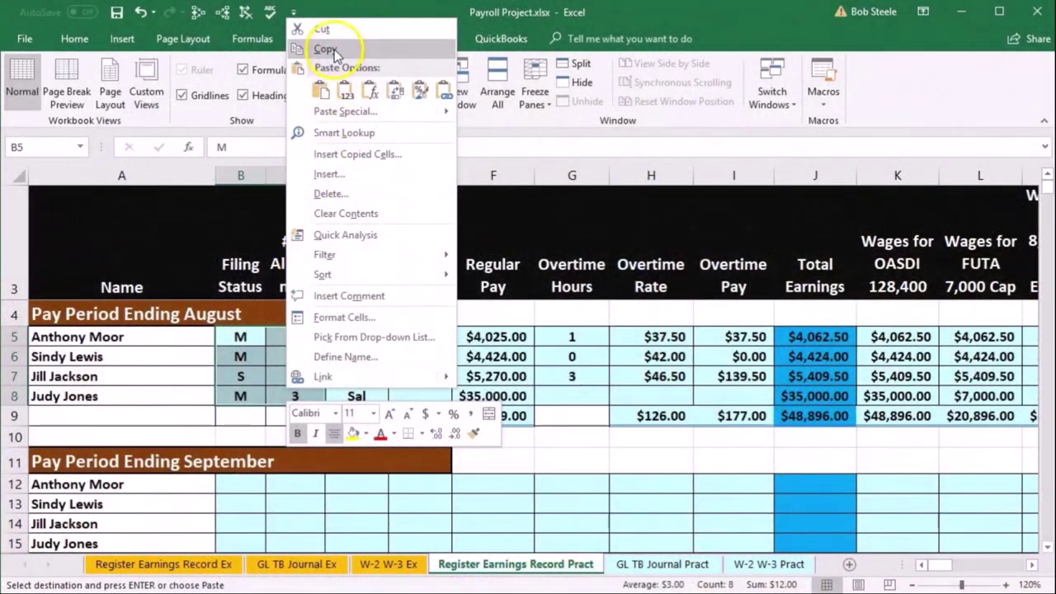
pyautogui.scroll(-2, 285, 264)
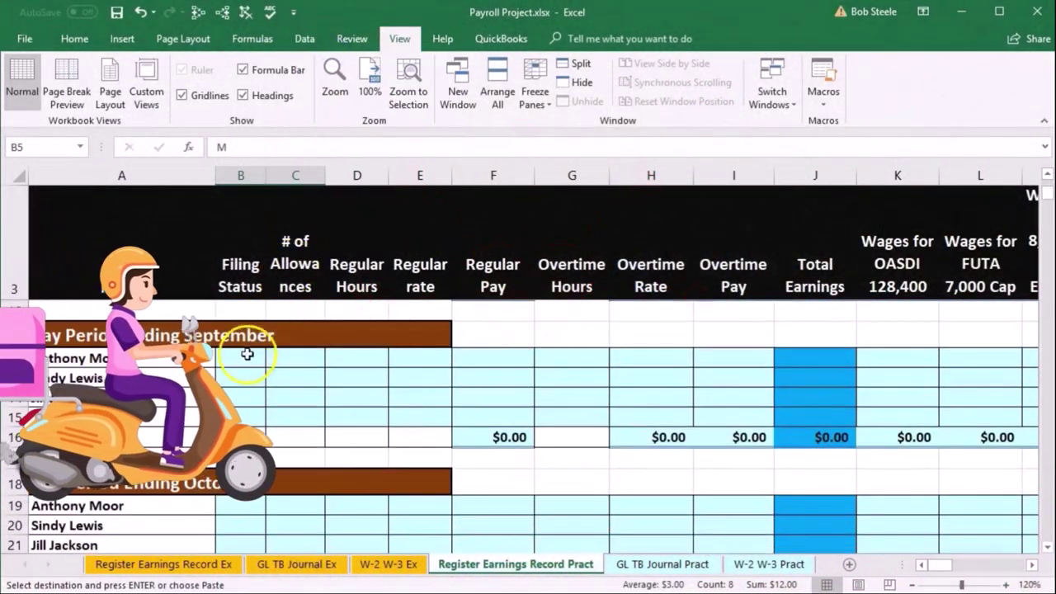
pyautogui.click(247, 358)
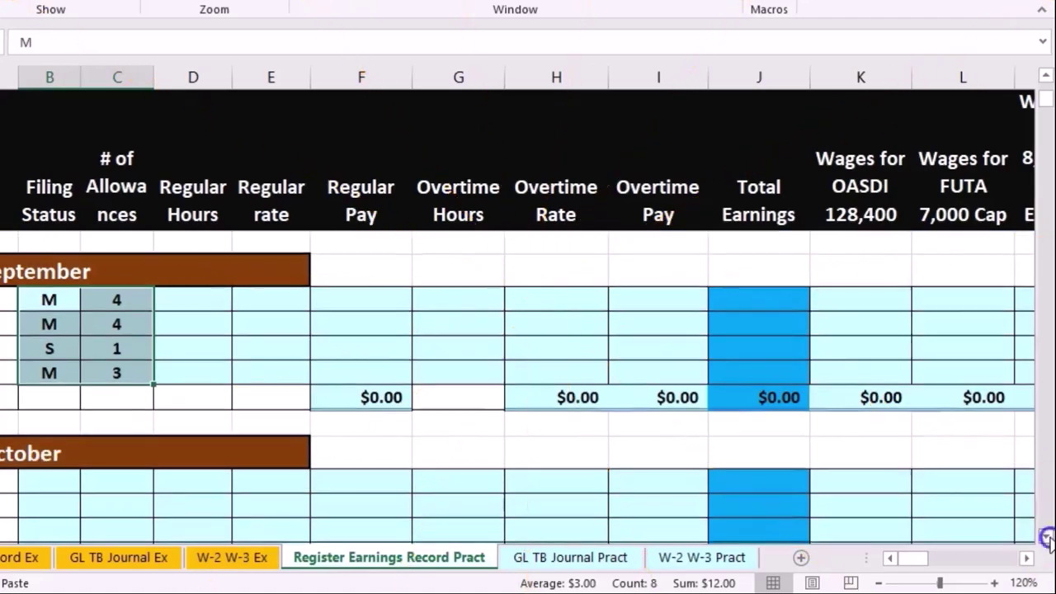
# Enter 163 regular hours and a regular rate of 25 for the first September employee in D12 and E12.
pyautogui.click(1045, 536)
pyautogui.click(210, 280)
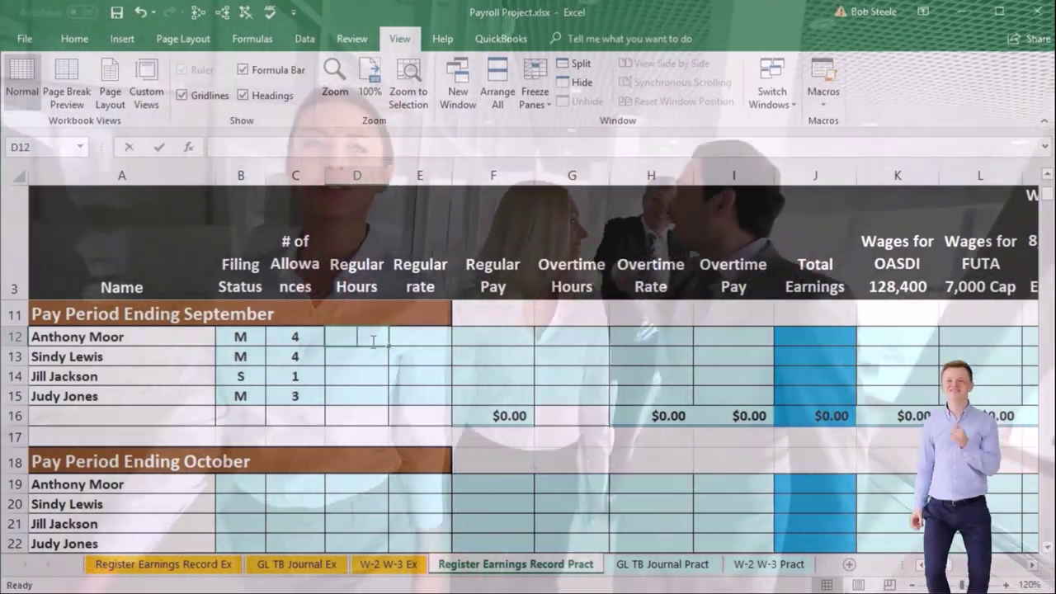
pyautogui.write('163')
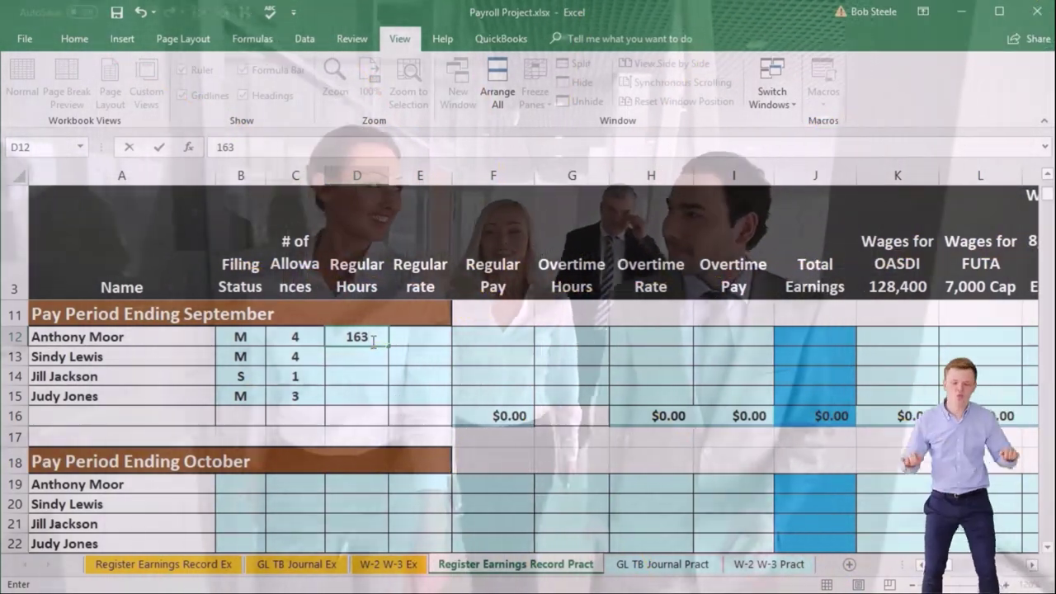
pyautogui.press('Tab')
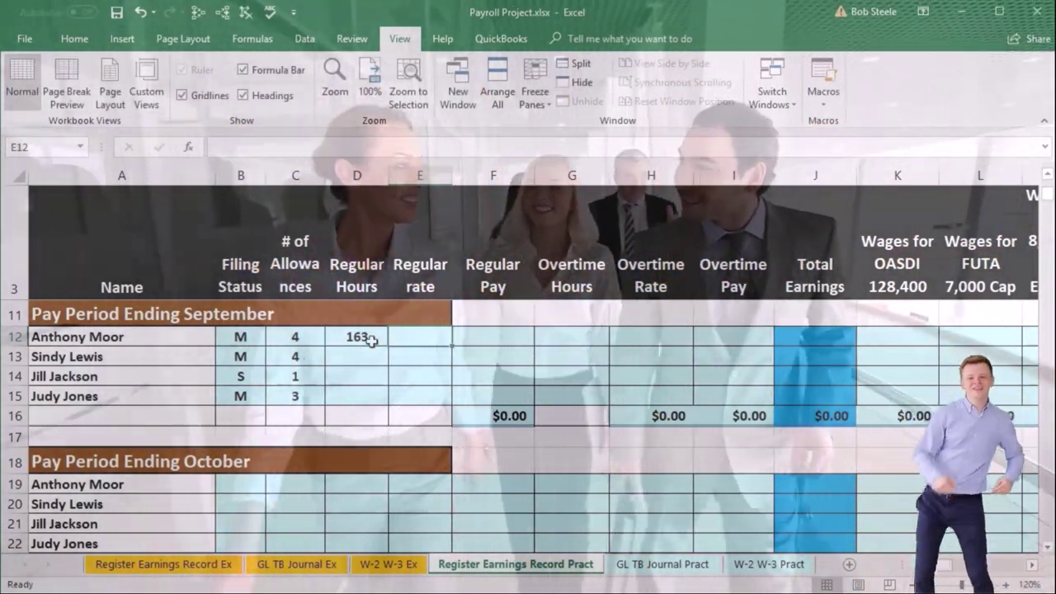
pyautogui.write('25')
pyautogui.press('Tab')
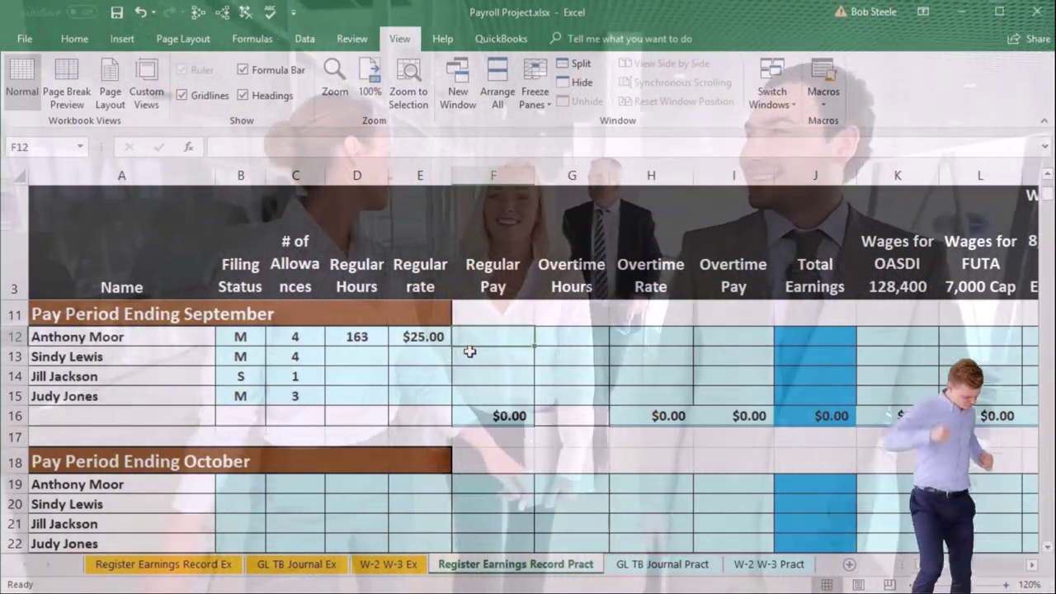
# Calculate regular pay in F12 with =D12*E12 and enter 3 overtime hours in G12.
pyautogui.write('=')
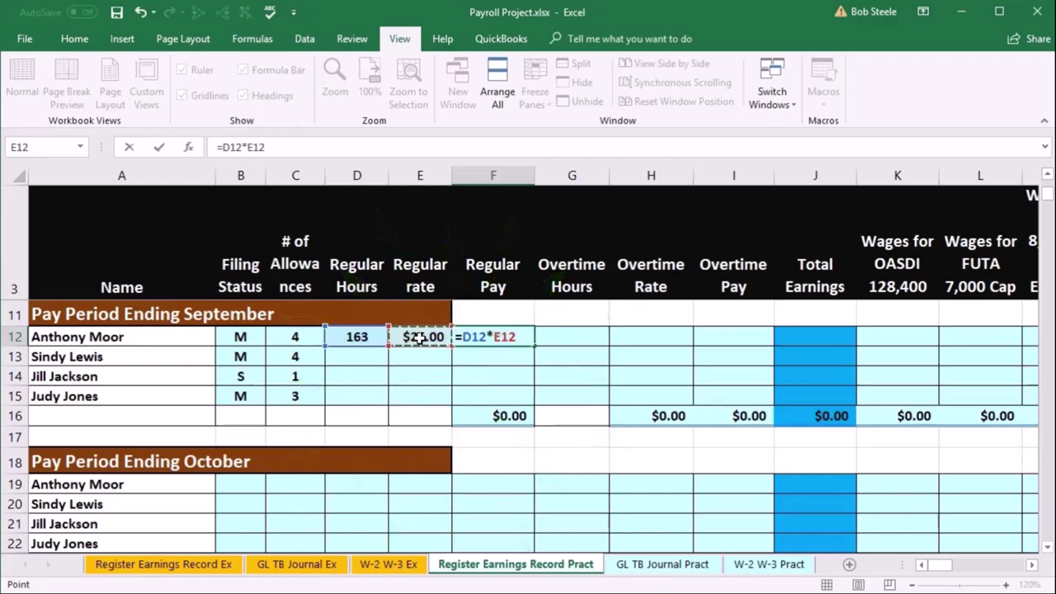
pyautogui.press('Tab')
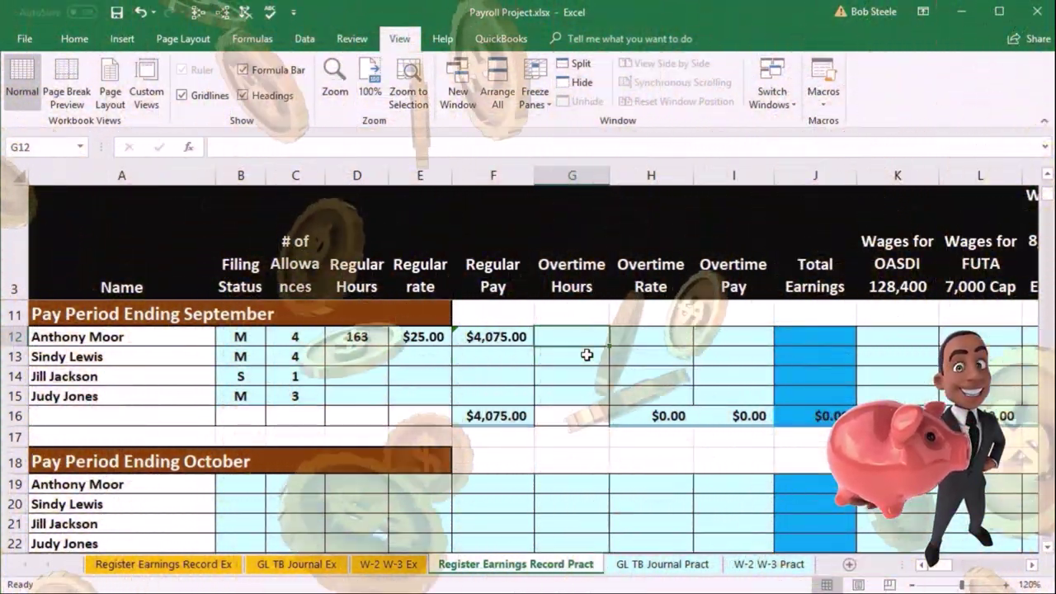
pyautogui.write('3')
pyautogui.press('Tab')
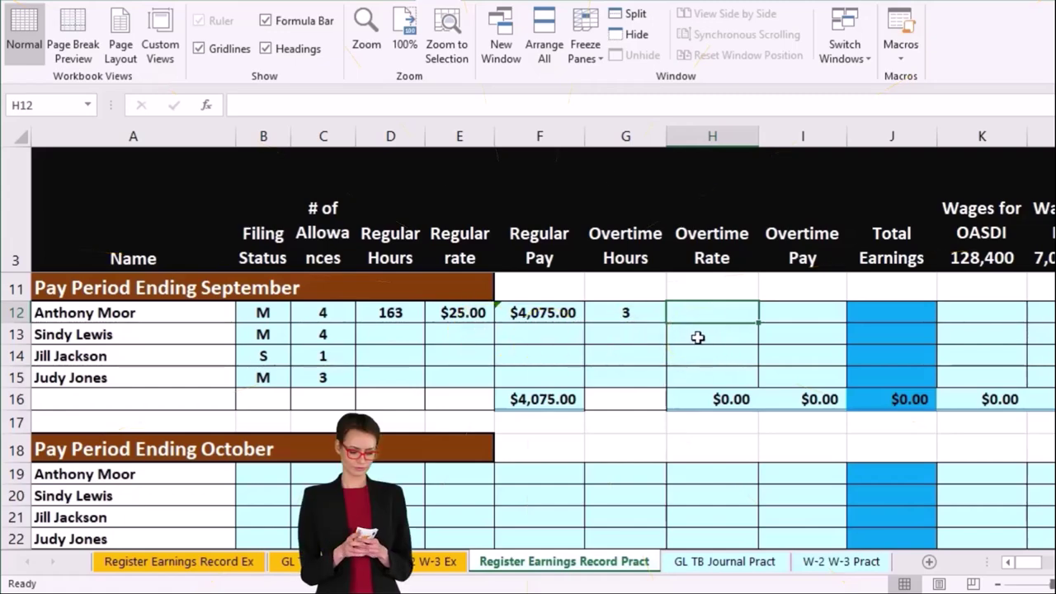
# Calculate the first September employee's overtime rate in H12 with =E12*1.5.
pyautogui.write('=')
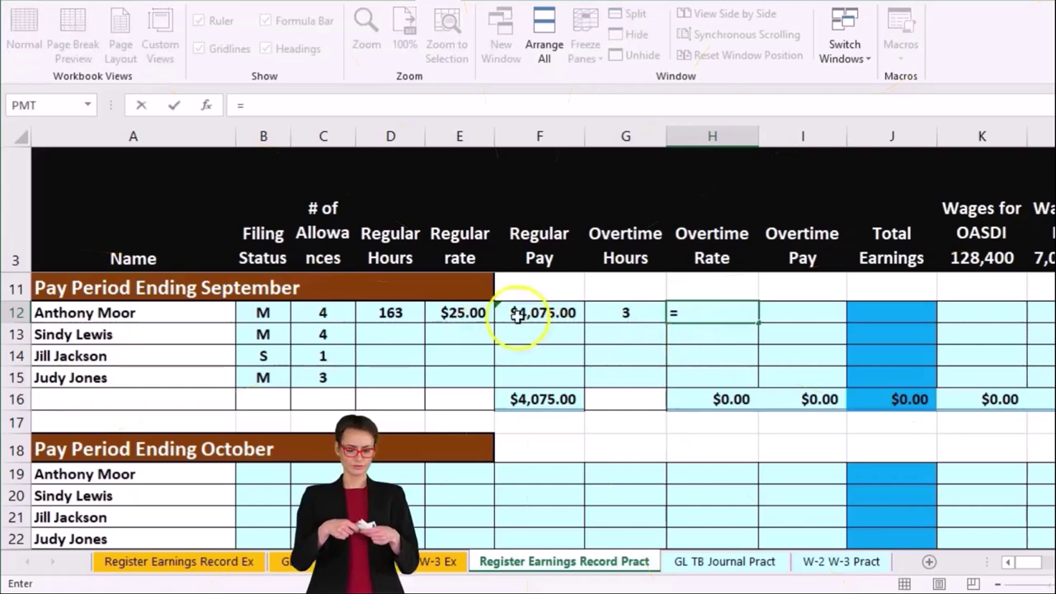
pyautogui.click(474, 312)
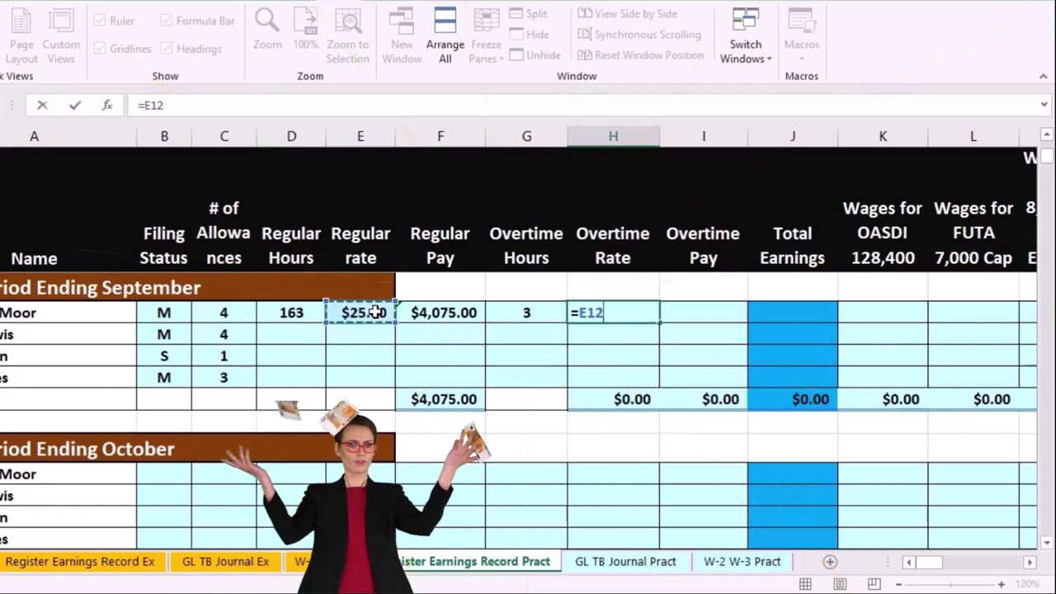
pyautogui.write('*1.5')
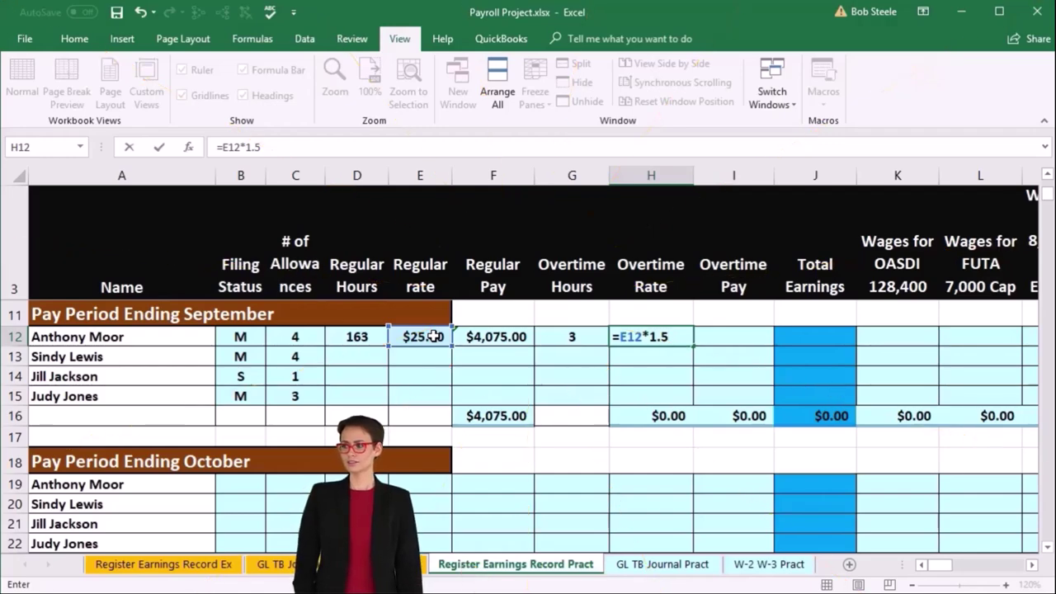
pyautogui.press('Tab')
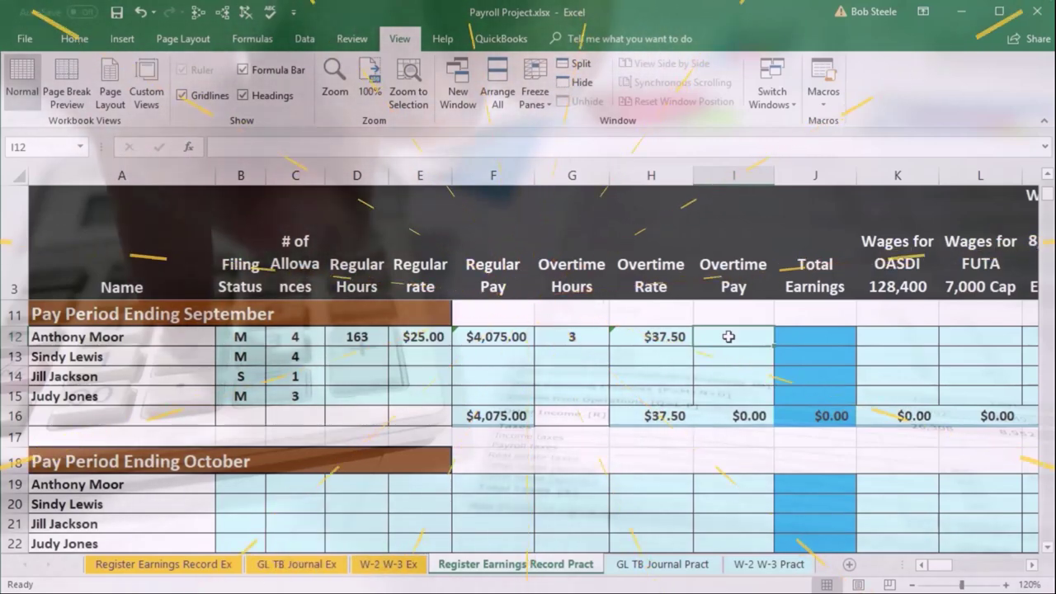
# Calculate the overtime pay in I12 by multiplying overtime hours by overtime rate, =G12*H12.
pyautogui.write('=')
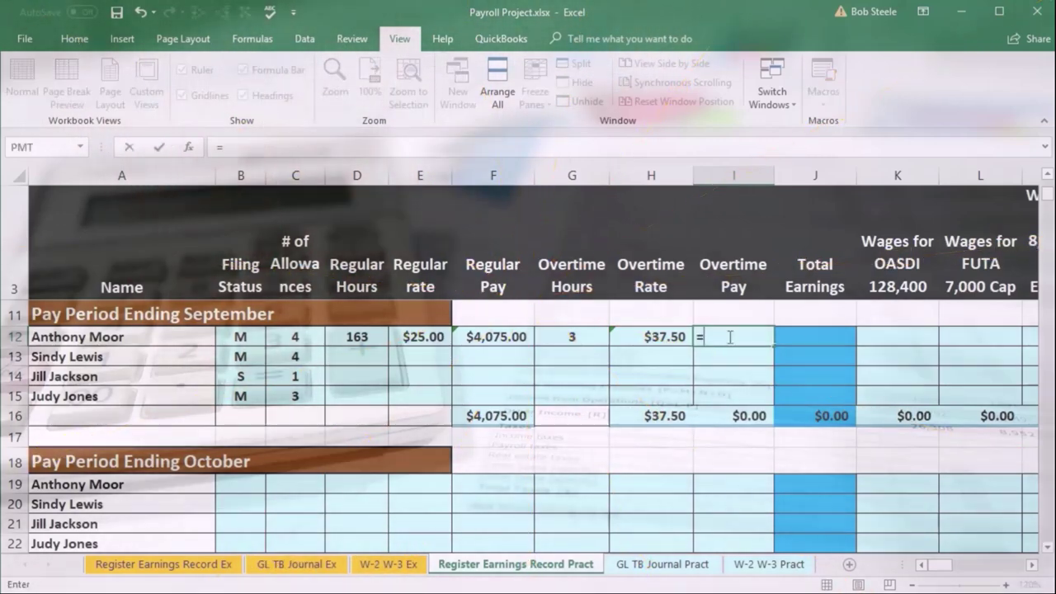
pyautogui.click(654, 334)
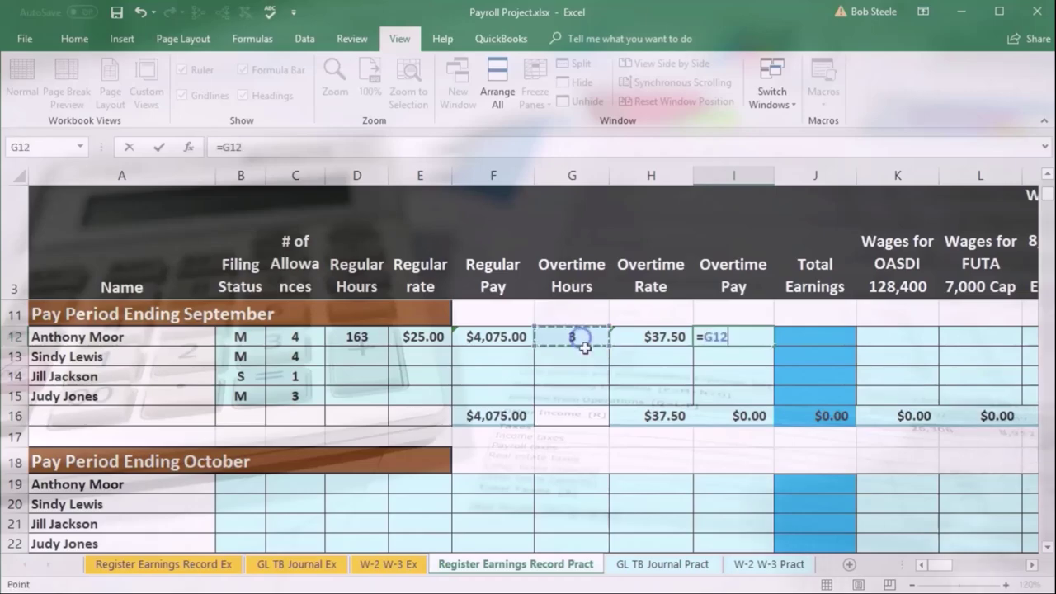
pyautogui.write('*')
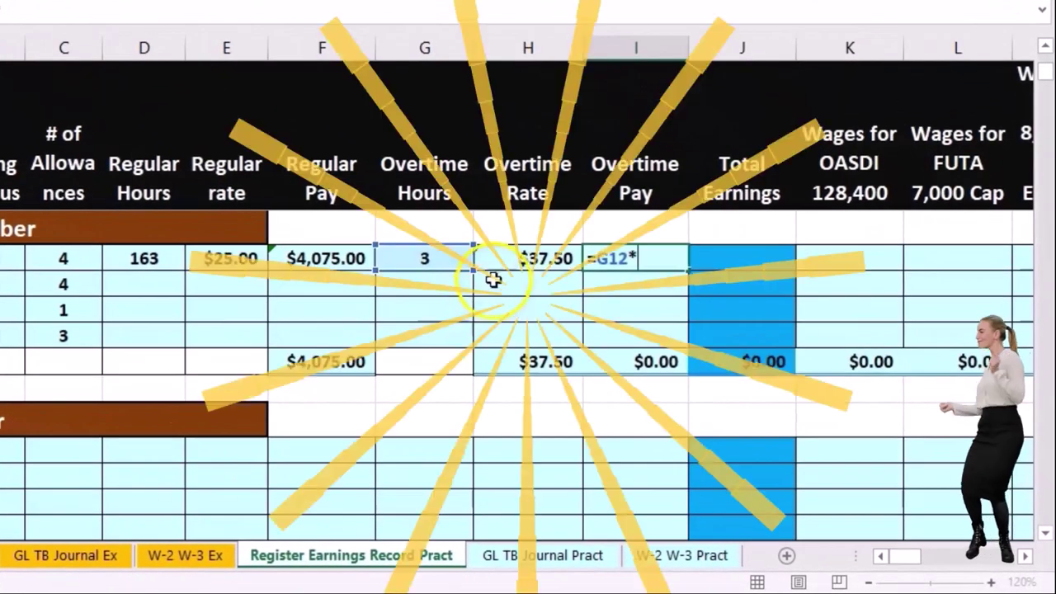
pyautogui.click(537, 279)
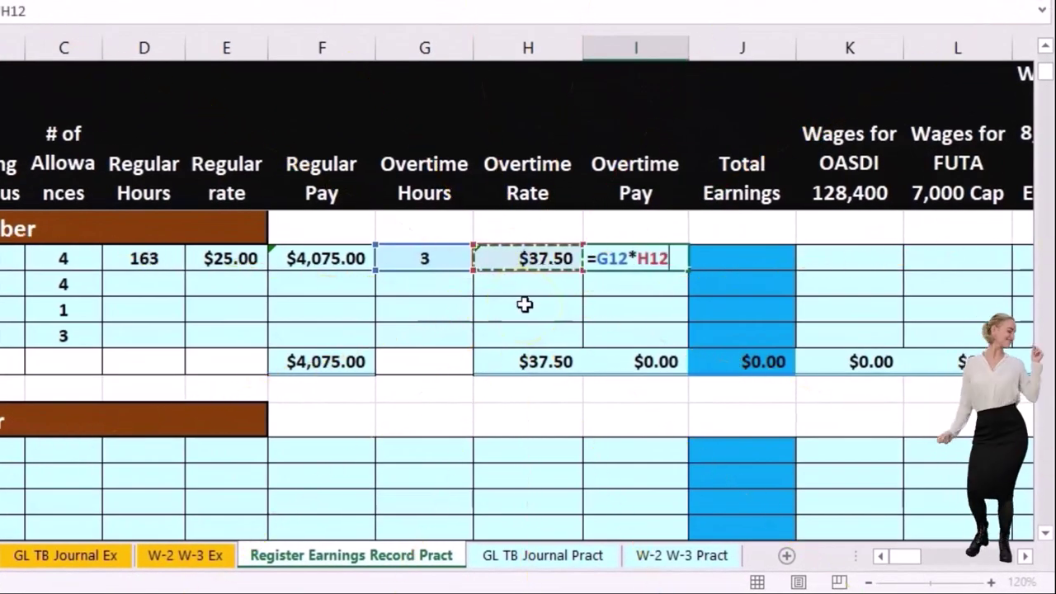
pyautogui.press('Tab')
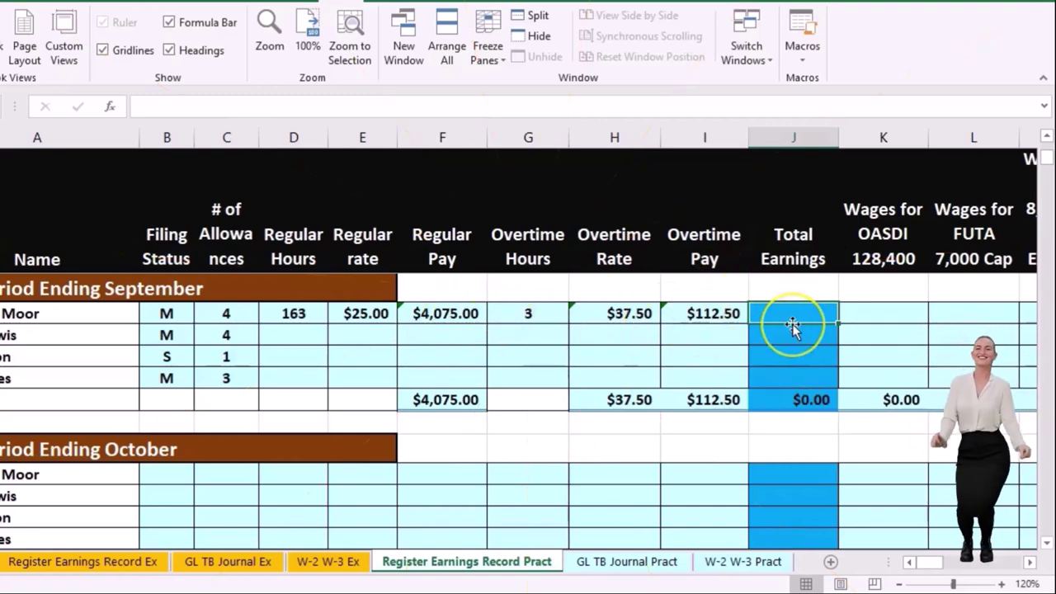
# Calculate total earnings in J12 by adding regular pay and overtime pay, =F12+I12.
pyautogui.write('=')
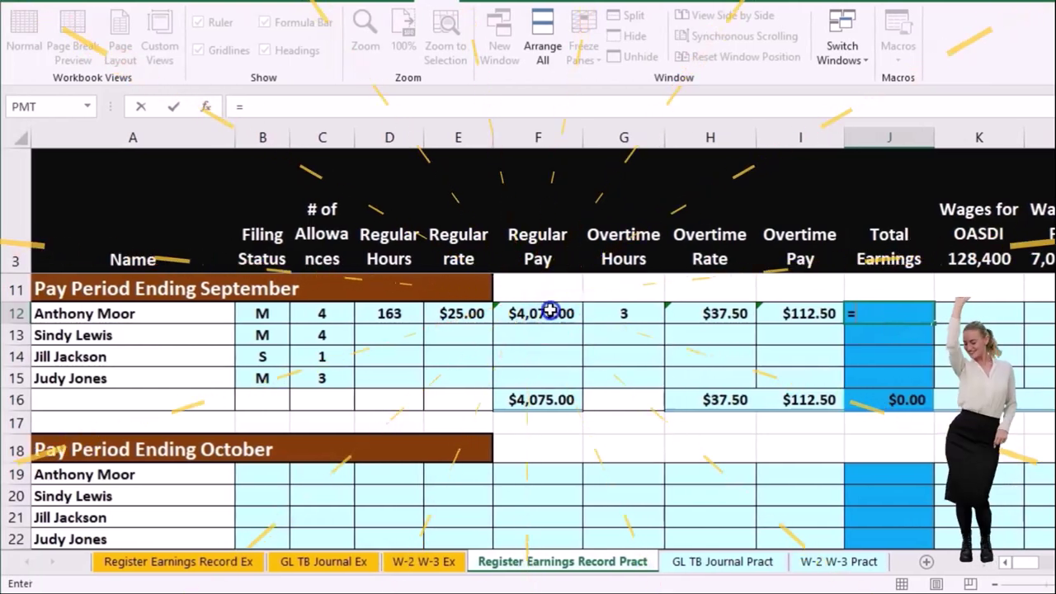
pyautogui.click(549, 310)
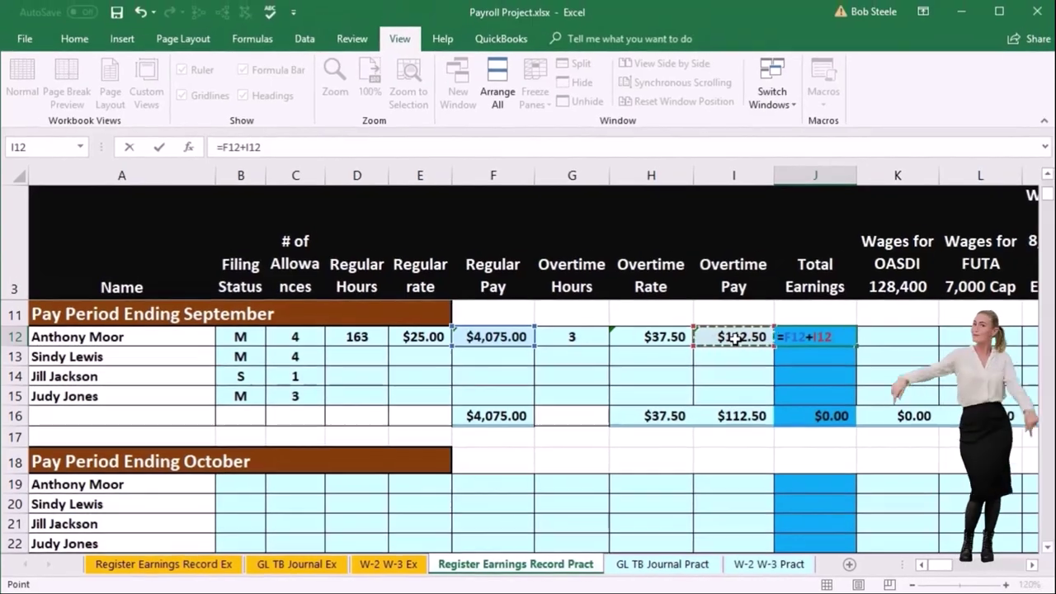
pyautogui.press('Tab')
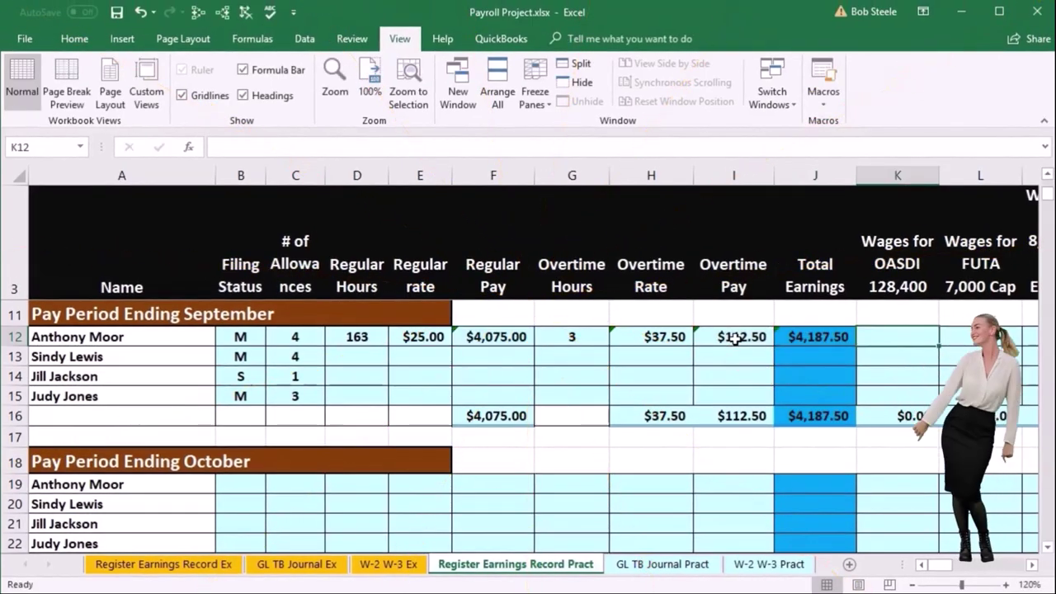
# Set the first September employee's wages for OASDI in K12 equal to total earnings with =J12.
pyautogui.press('Right')
pyautogui.press('Right')
pyautogui.press('Right')
pyautogui.press('Right')
pyautogui.press('Right')
pyautogui.press('Right')
pyautogui.press('Right')
pyautogui.press('Right')
pyautogui.press('Right')
pyautogui.press('Right')
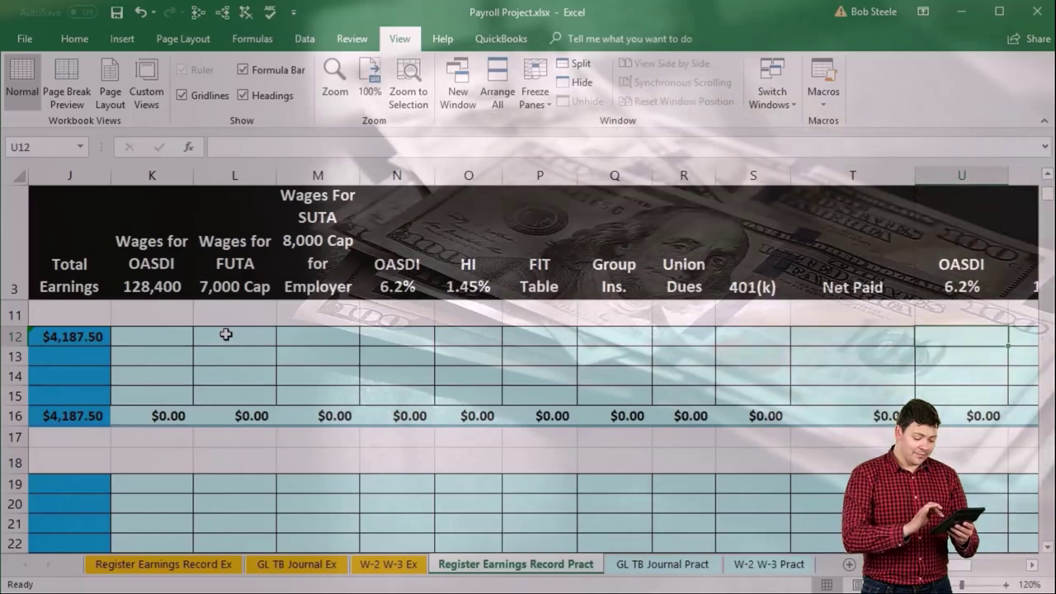
pyautogui.click(157, 335)
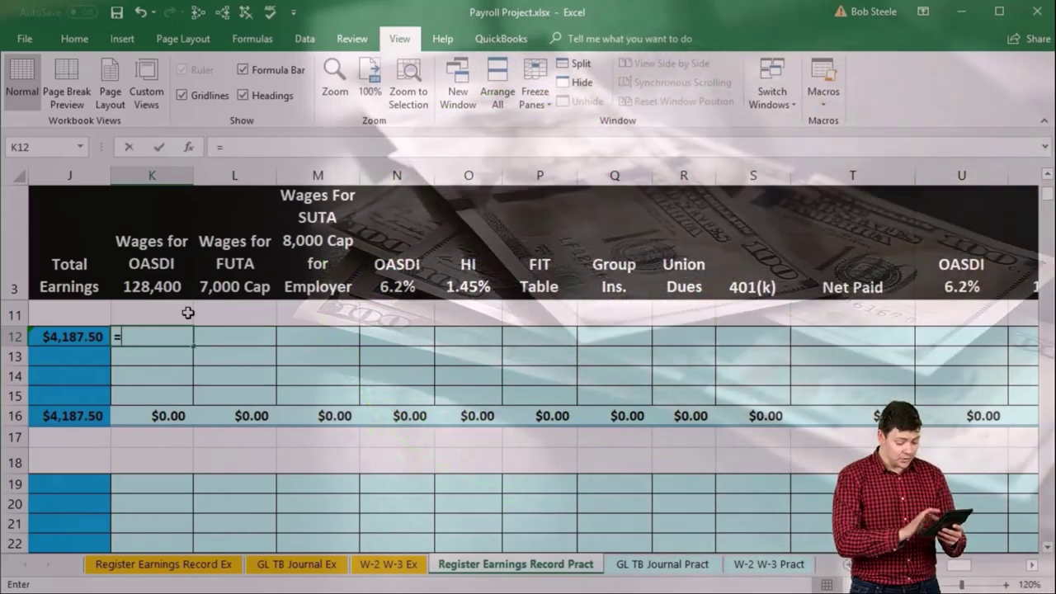
pyautogui.write('=')
pyautogui.press('Left')
pyautogui.press('Return')
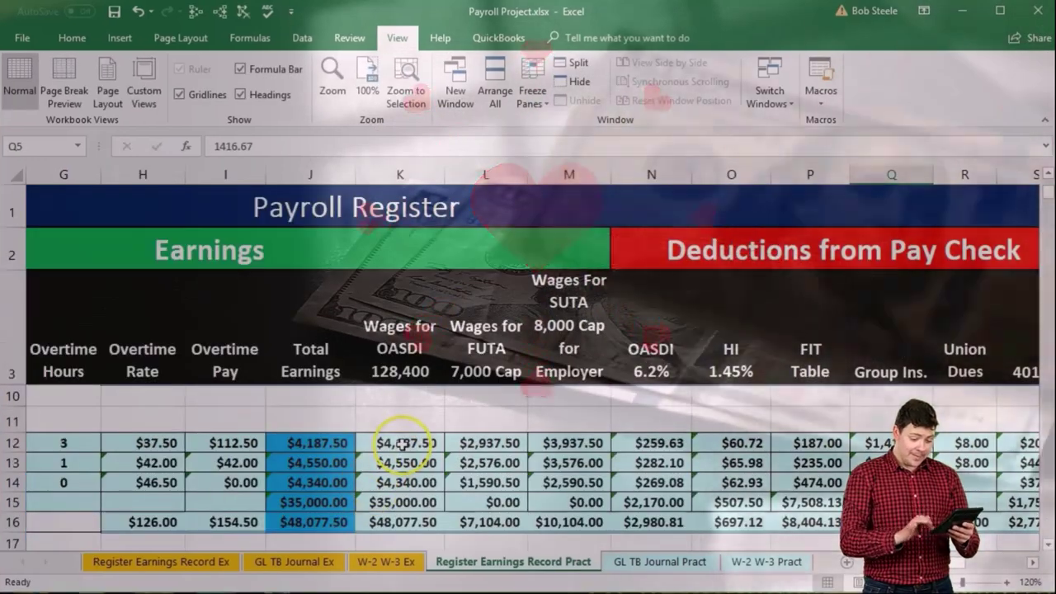
pyautogui.click(400, 443)
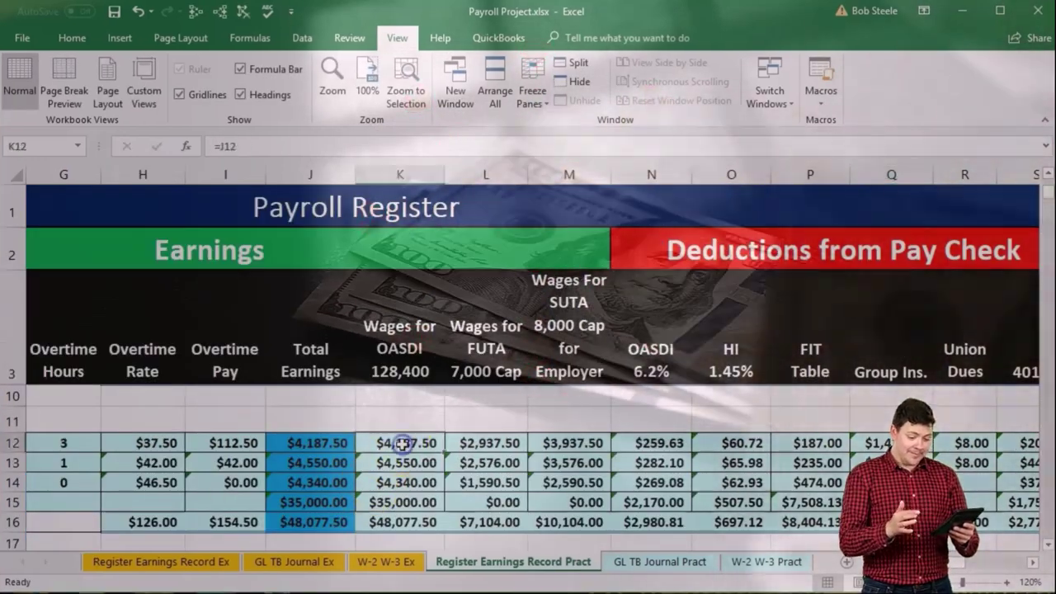
# Review the first employee's total earnings and the August FUTA wages, and bring the individual employee earnings records into view.
pyautogui.click(338, 445)
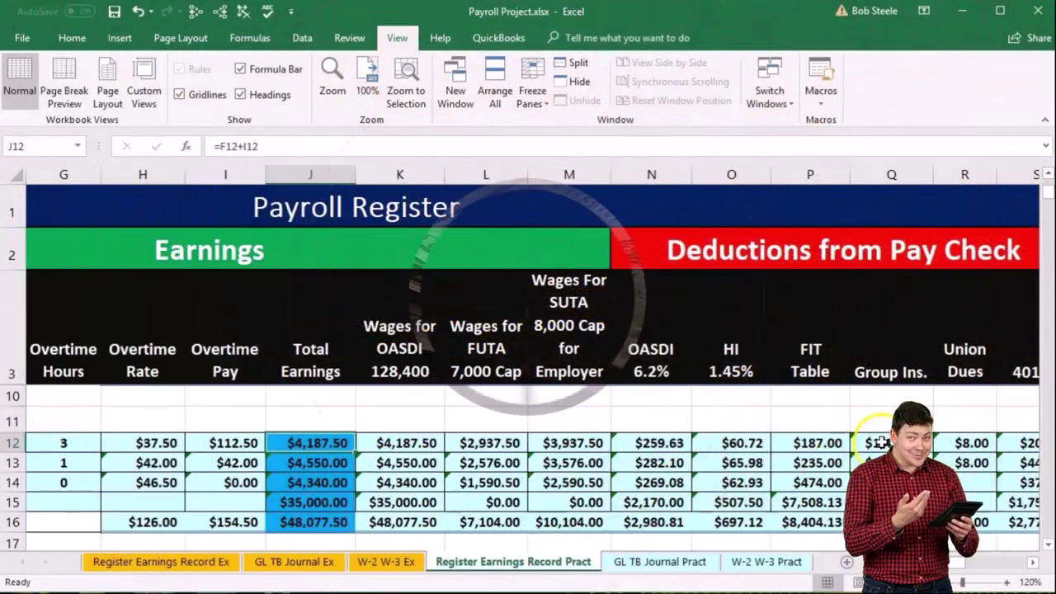
pyautogui.click(891, 443)
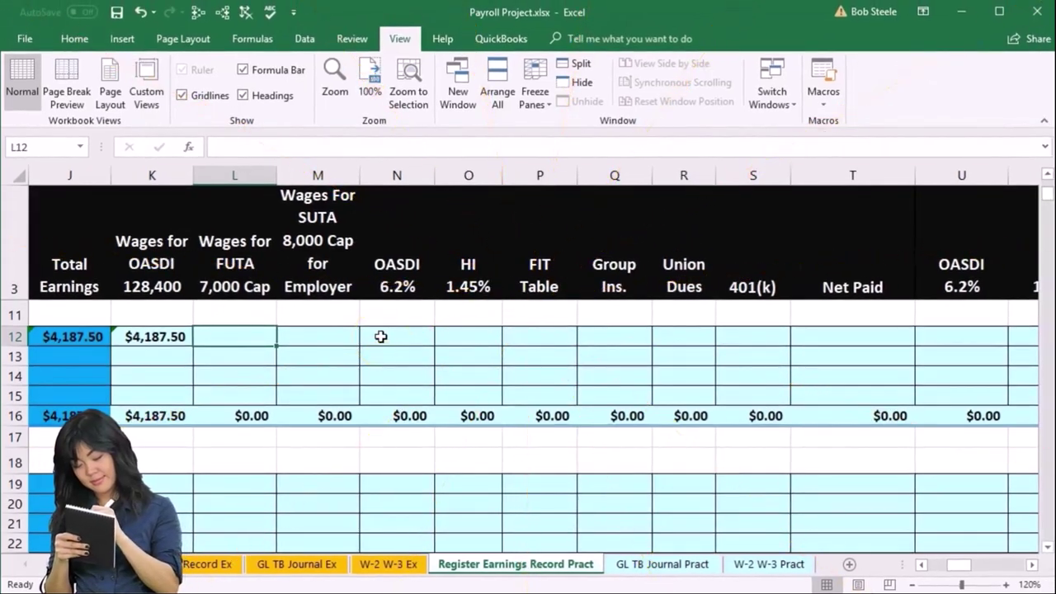
pyautogui.scroll(3, 377, 343)
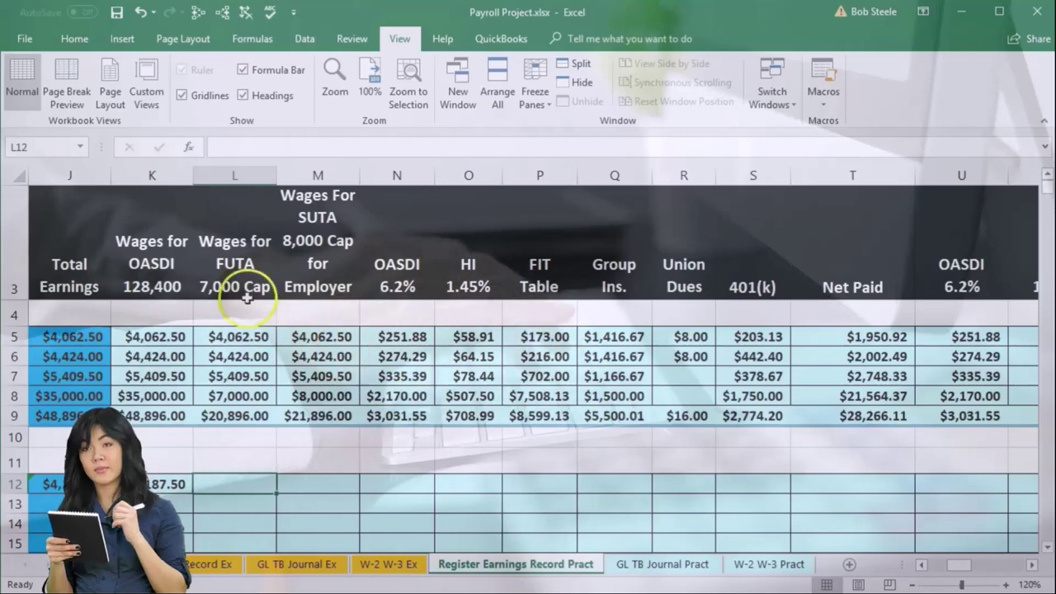
pyautogui.click(964, 566)
pyautogui.moveTo(965, 567); pyautogui.dragTo(998, 568)
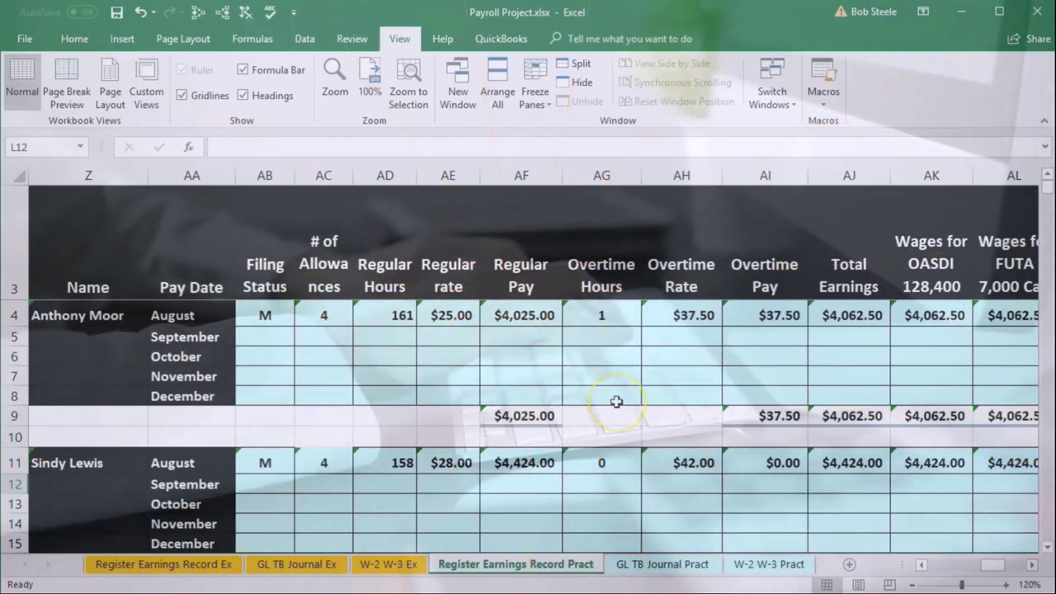
# Work out the first employee's remaining FUTA wages in Calculator by subtracting the August regular pay in AF9 from 7000.
pyautogui.click(542, 415)
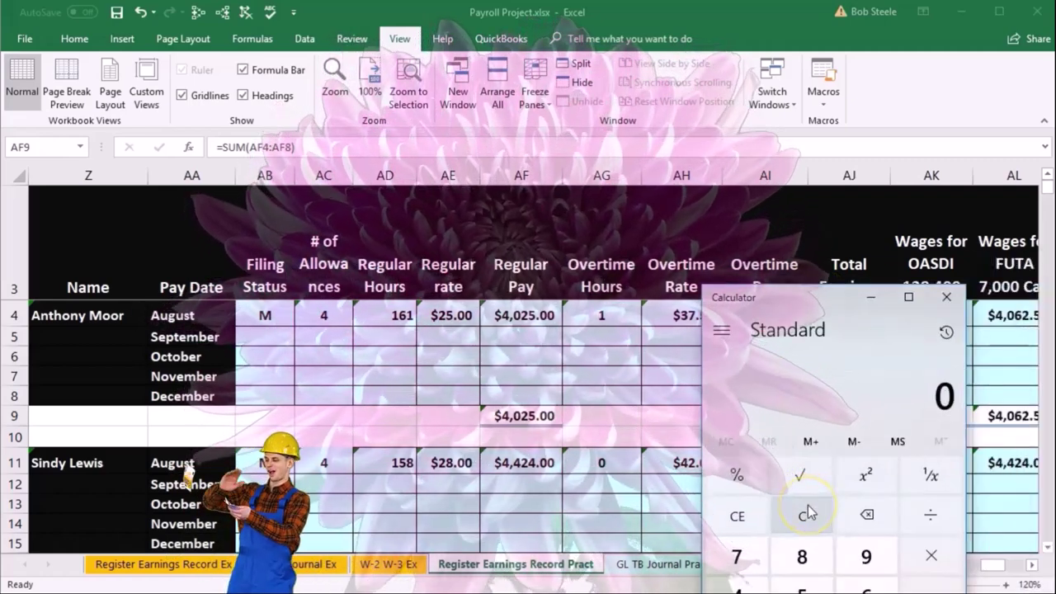
pyautogui.write('7000 - ')
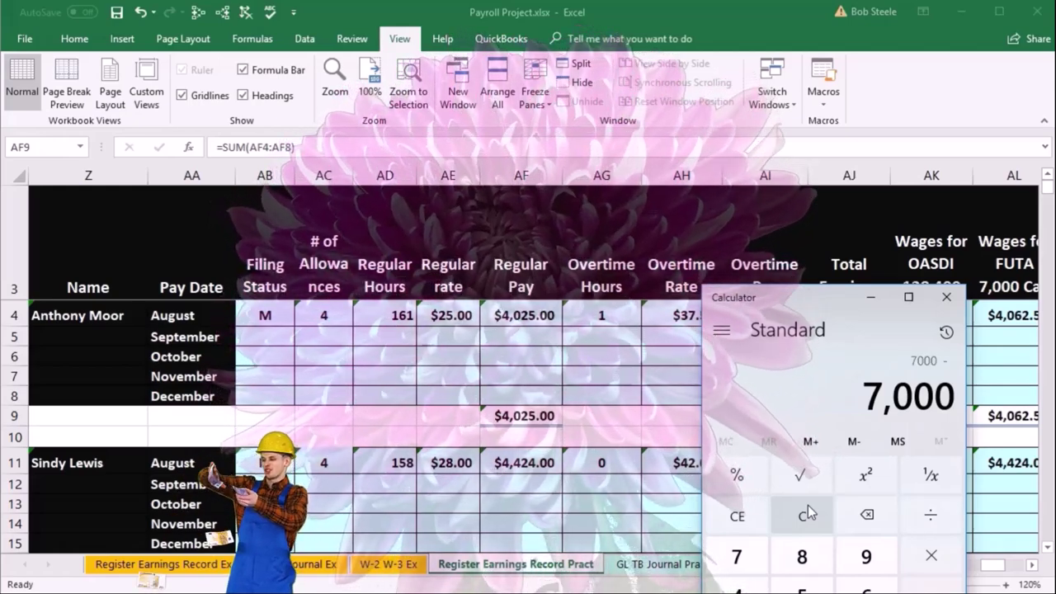
pyautogui.write('4')
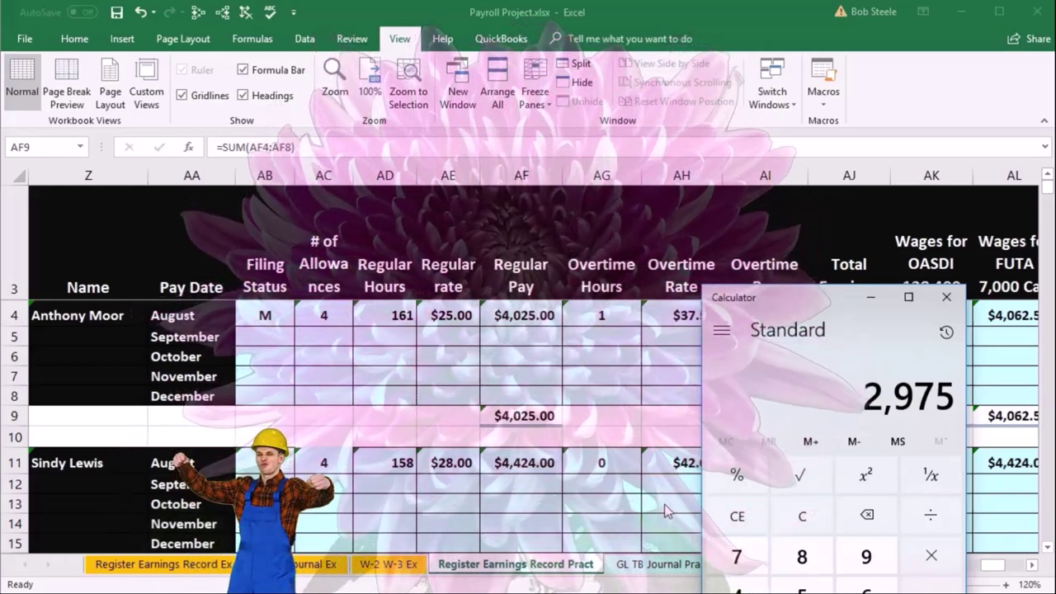
pyautogui.hotkey('alt', 'Tab')
pyautogui.press('F2')
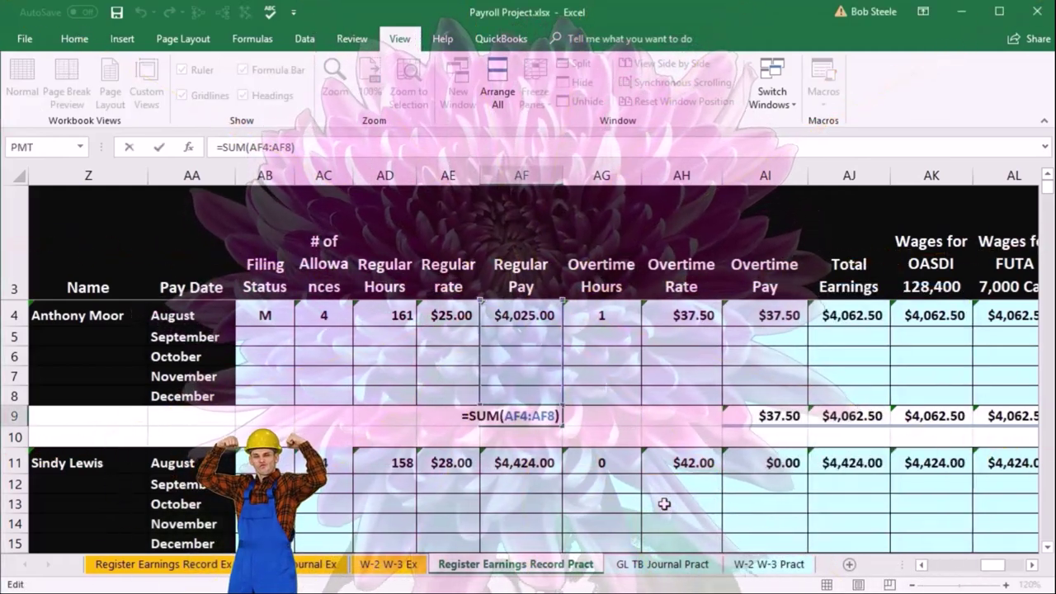
# Calculate the first September employee's wages for FUTA in L12 by subtracting the August FUTA wages from the cap, =7000-L5.
pyautogui.press('Return')
pyautogui.press('Left')
pyautogui.press('Left')
pyautogui.press('Left')
pyautogui.press('Left')
pyautogui.press('Left')
pyautogui.press('Left')
pyautogui.press('Left')
pyautogui.press('Left')
pyautogui.press('Left')
pyautogui.press('Left')
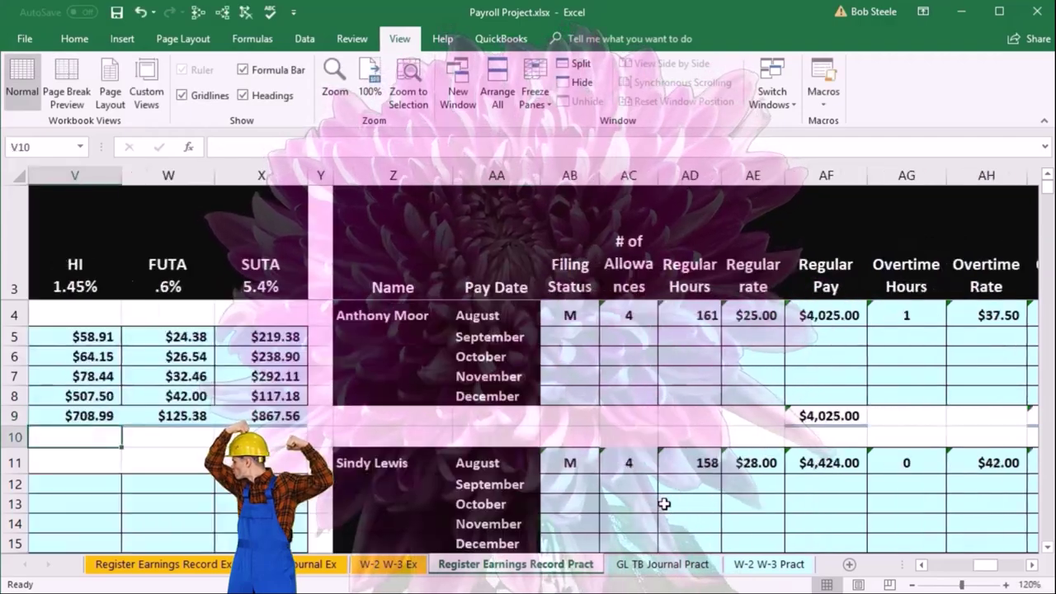
pyautogui.press('Left')
pyautogui.press('Left')
pyautogui.press('Left')
pyautogui.press('Left')
pyautogui.press('Left')
pyautogui.press('Left')
pyautogui.press('Left')
pyautogui.press('Left')
pyautogui.press('Left')
pyautogui.press('Left')
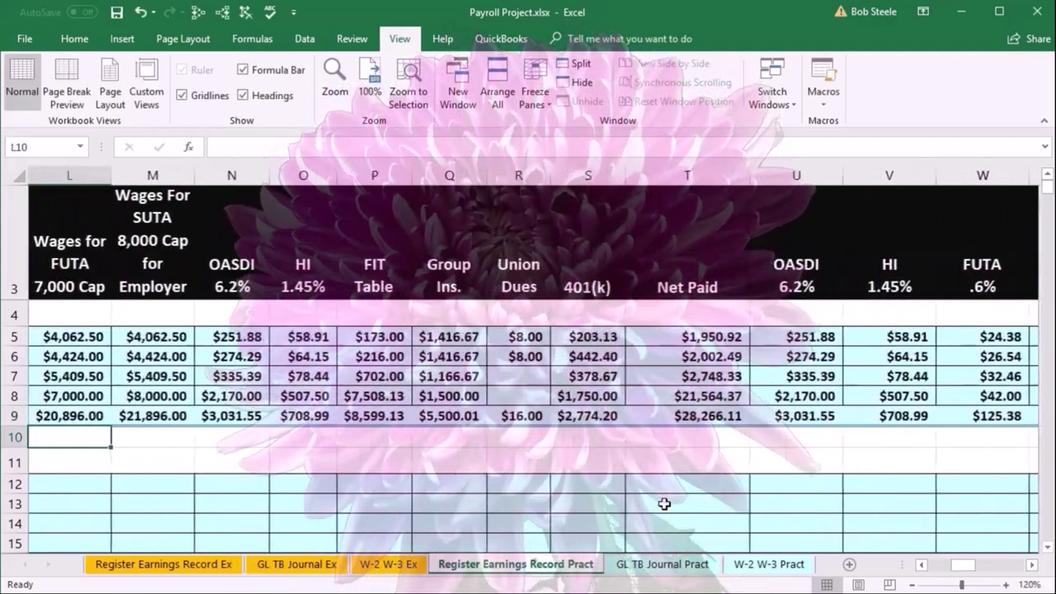
pyautogui.press('Left')
pyautogui.press('Left')
pyautogui.press('Left')
pyautogui.press('Left')
pyautogui.press('Down')
pyautogui.press('Down')
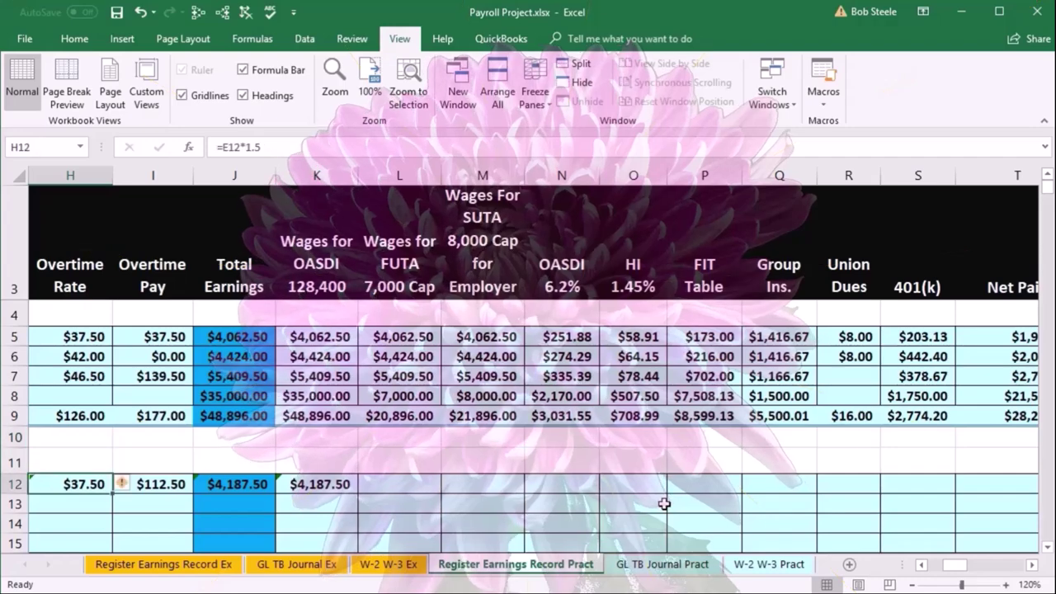
pyautogui.press('Down')
pyautogui.press('Down')
pyautogui.press('Down')
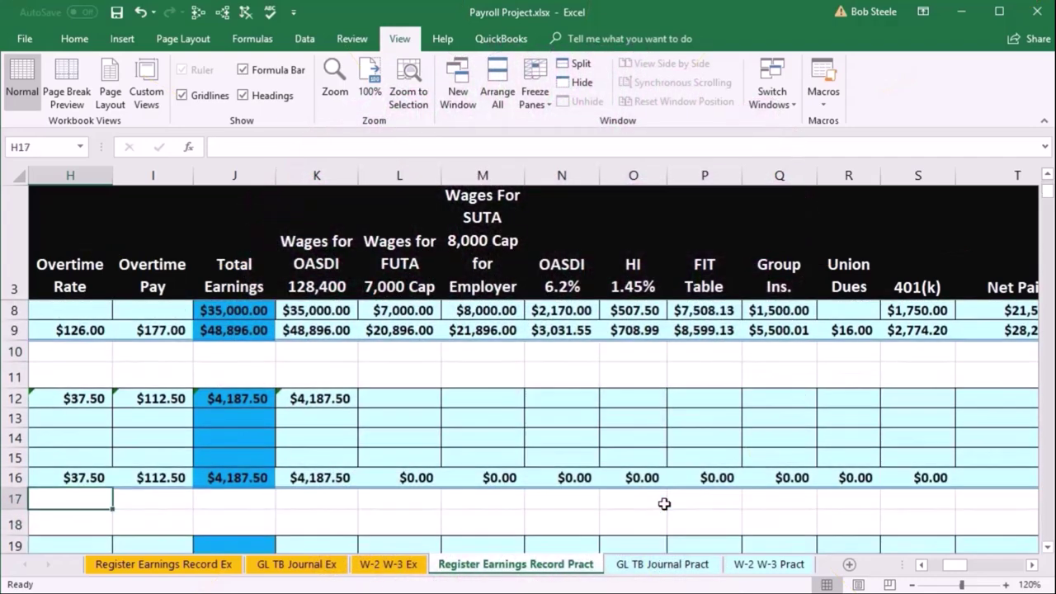
pyautogui.press('Up')
pyautogui.press('Up')
pyautogui.press('Up')
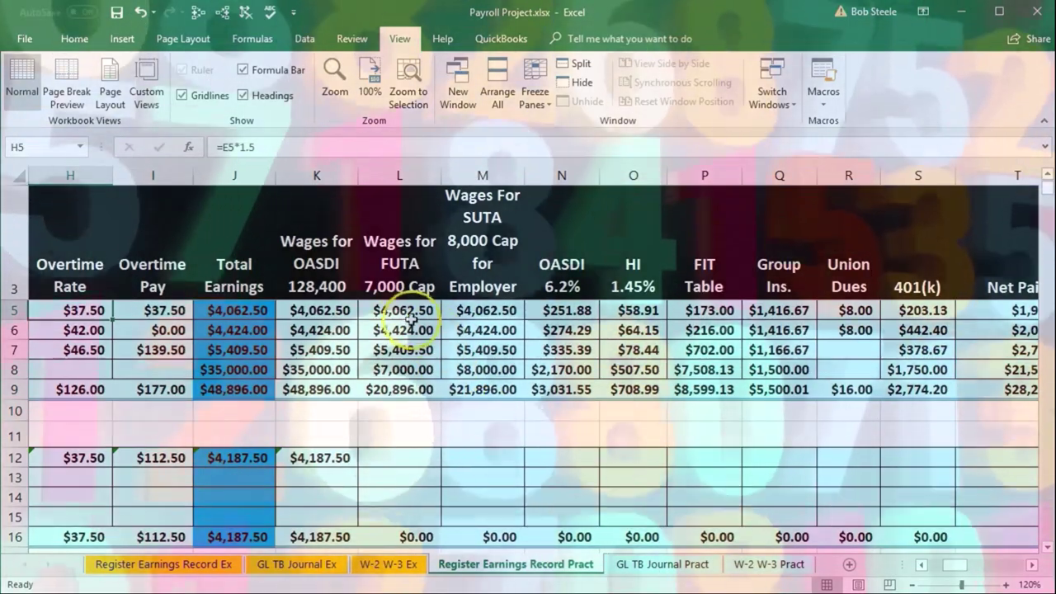
pyautogui.click(394, 310)
pyautogui.scroll(1, 397, 354)
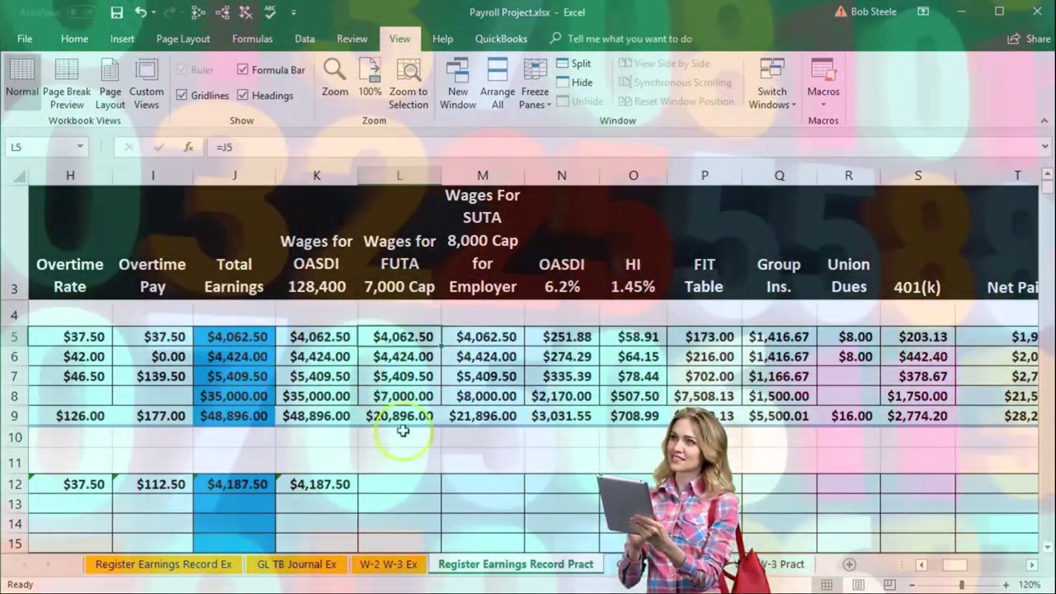
pyautogui.click(405, 487)
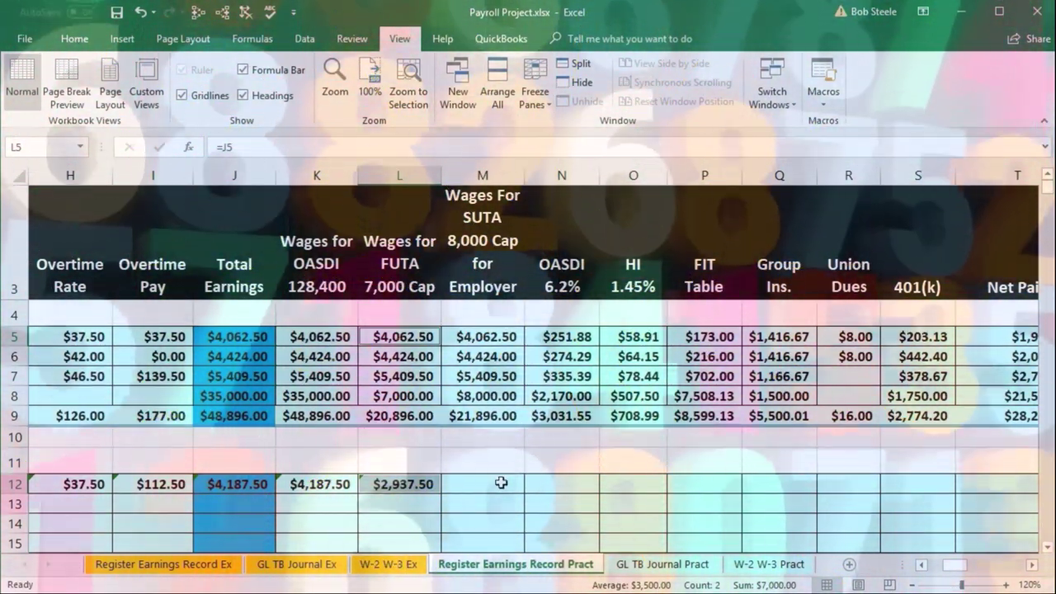
# Try the formula =7000-M5 in M12 for the first September employee's SUTA wages.
pyautogui.click(501, 482)
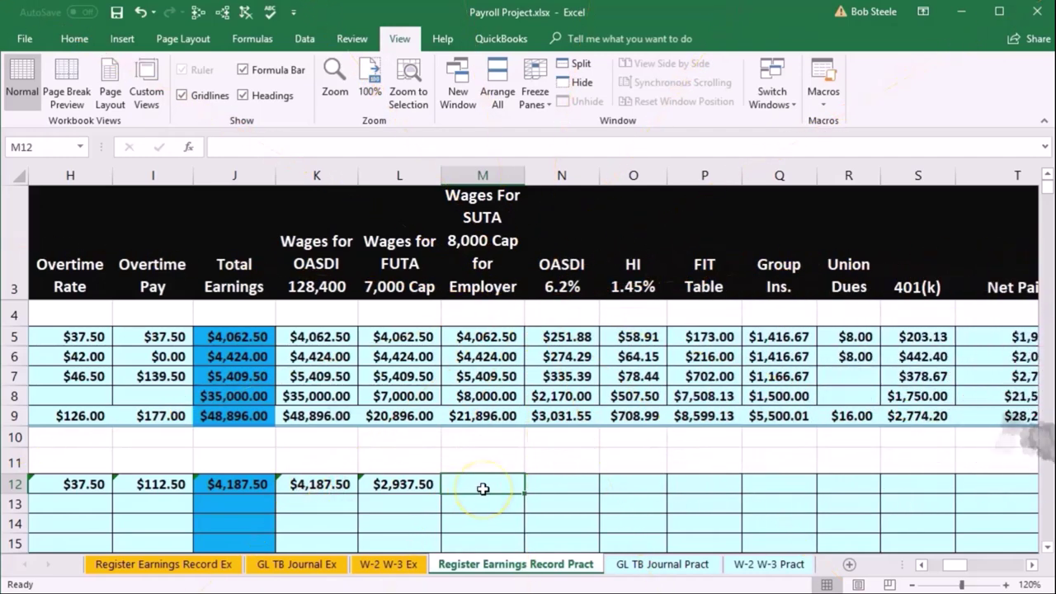
pyautogui.write('=')
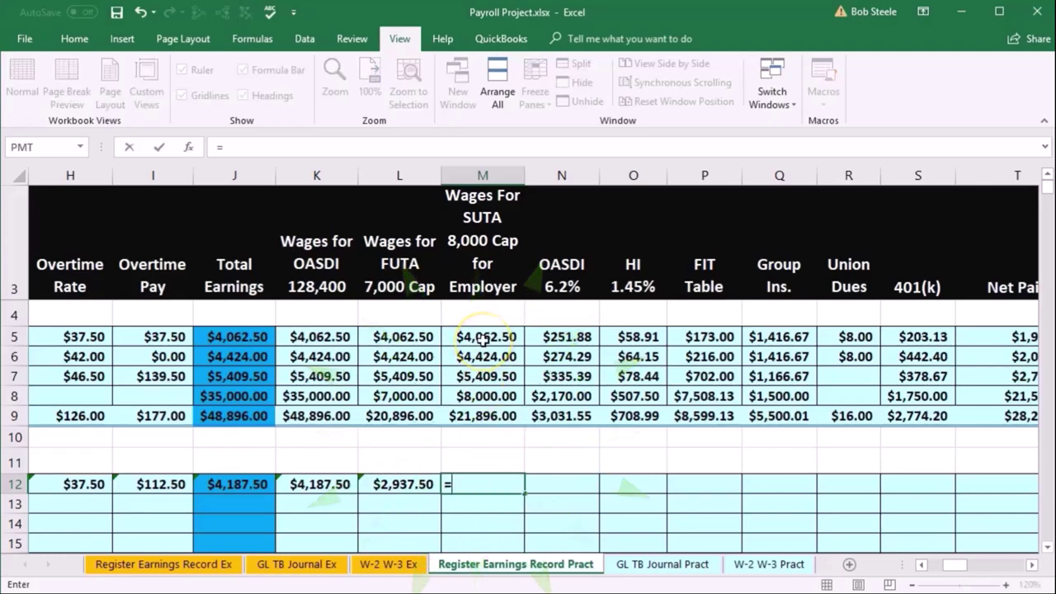
pyautogui.write('7000-')
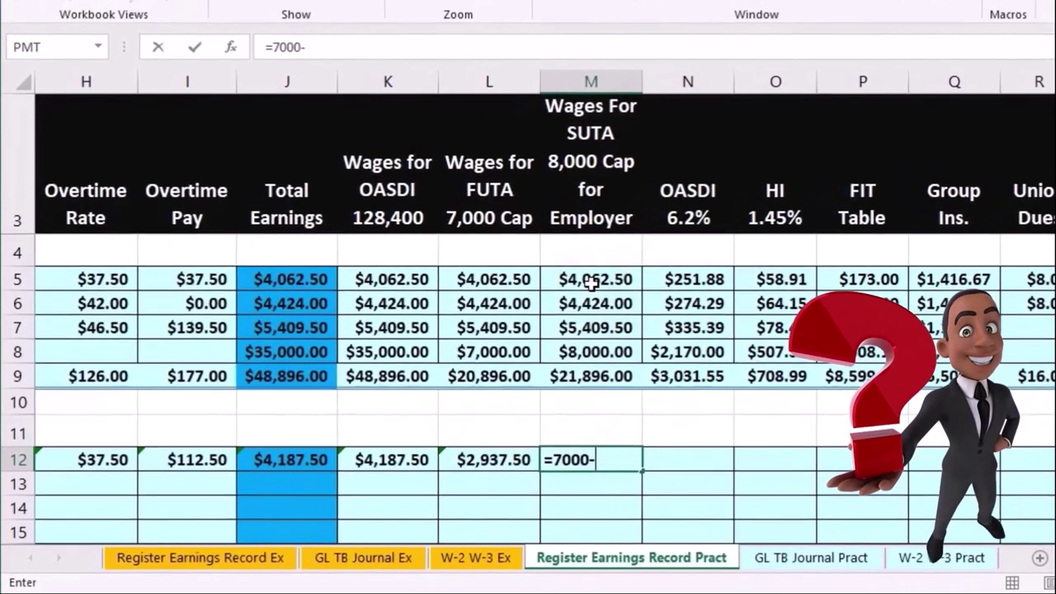
pyautogui.click(483, 338)
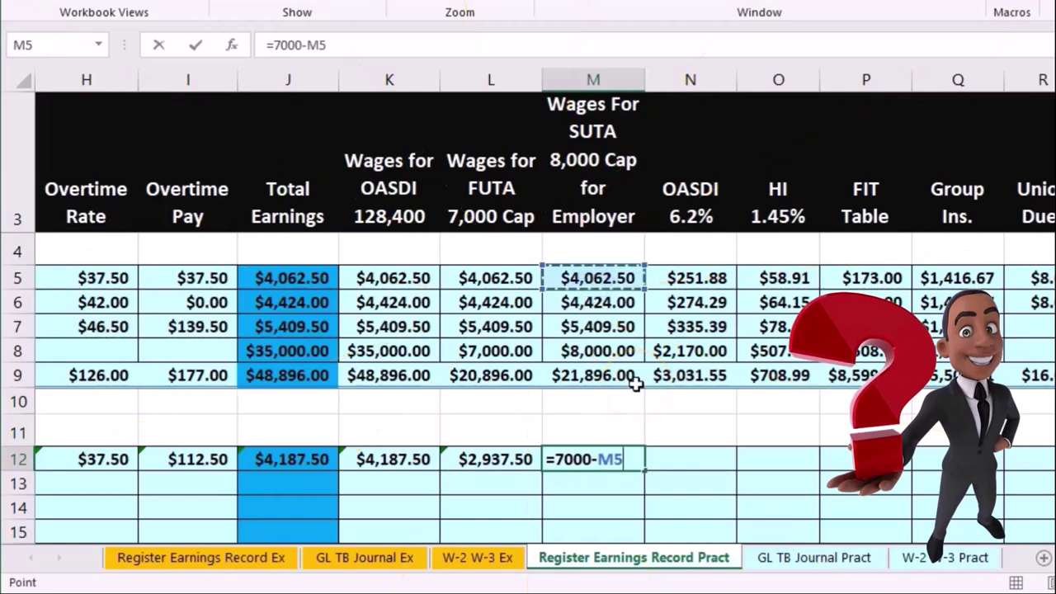
pyautogui.press('Return')
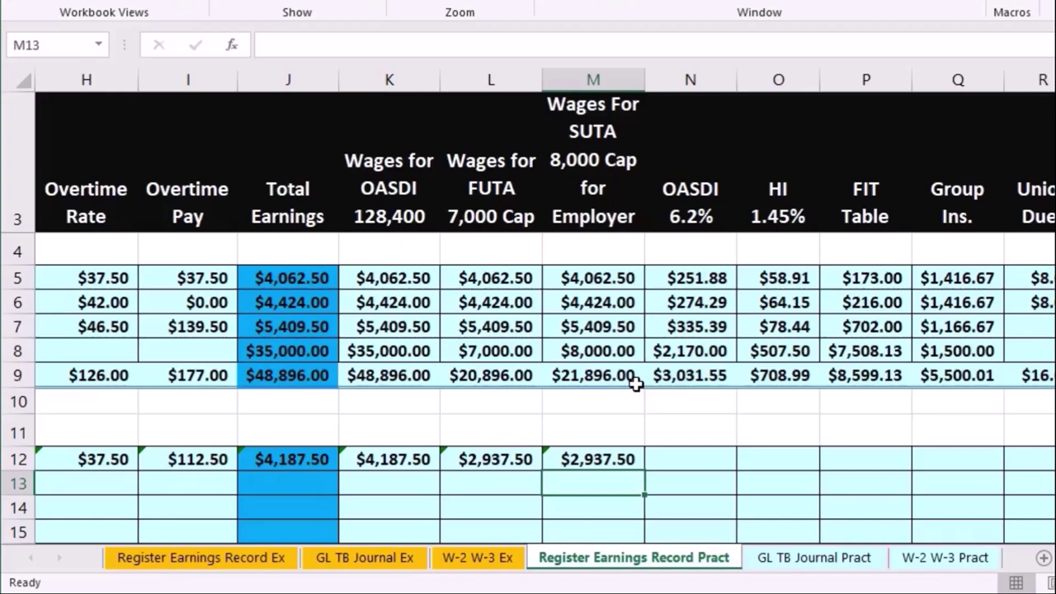
# Calculate the first September employee's wages for SUTA in M12 using the 8,000 cap, =8000-M5.
pyautogui.click(599, 460)
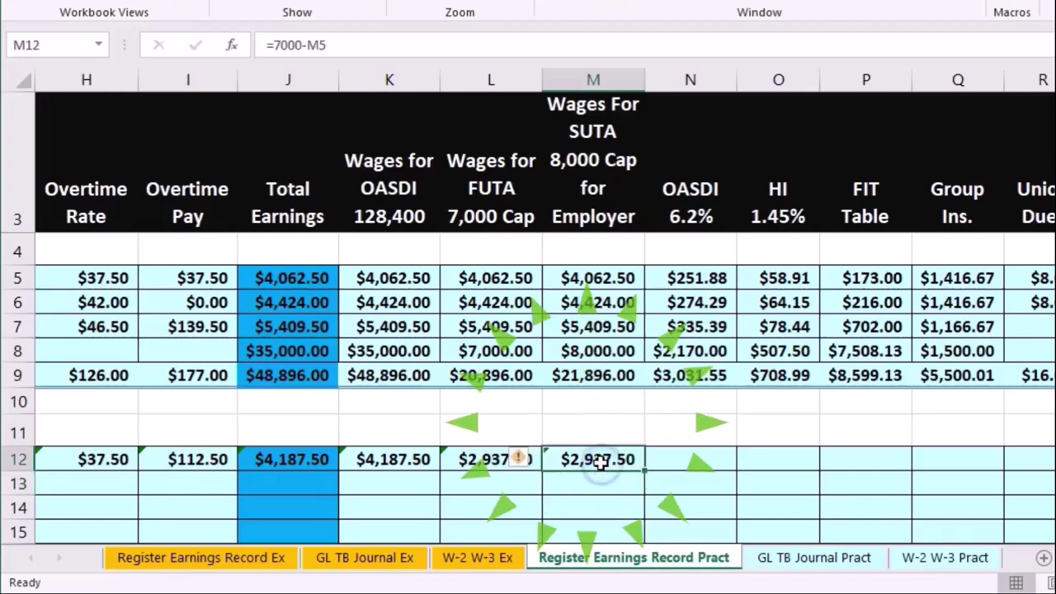
pyautogui.write('=8000')
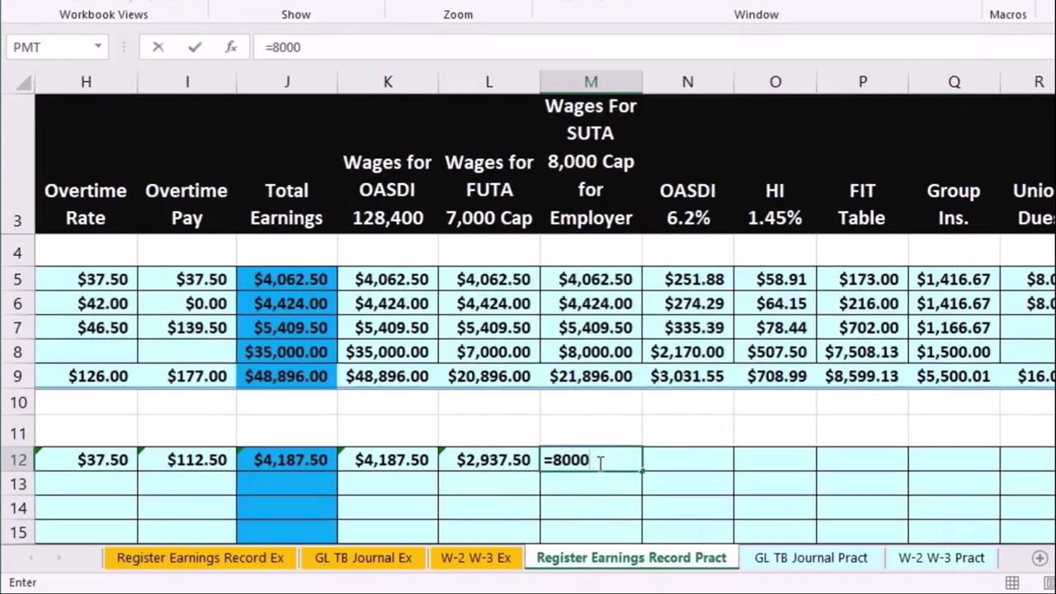
pyautogui.write('-')
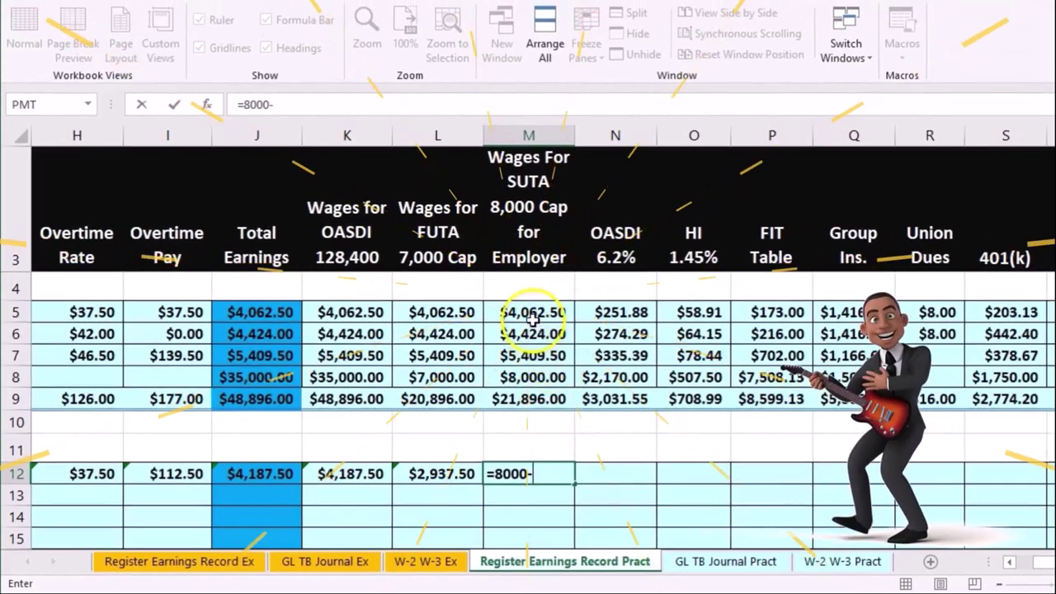
pyautogui.click(532, 320)
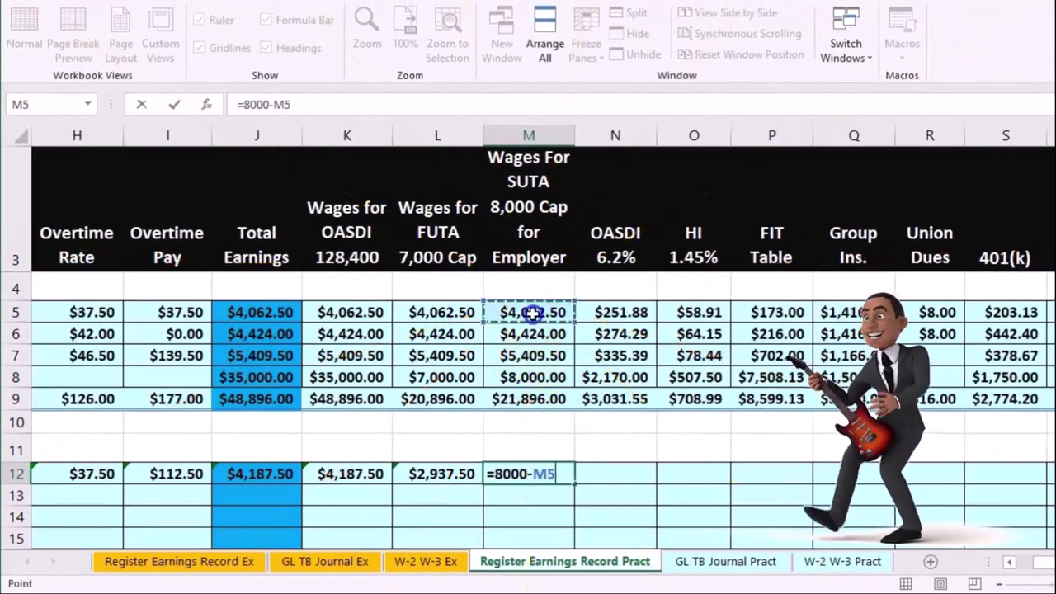
pyautogui.press('Return')
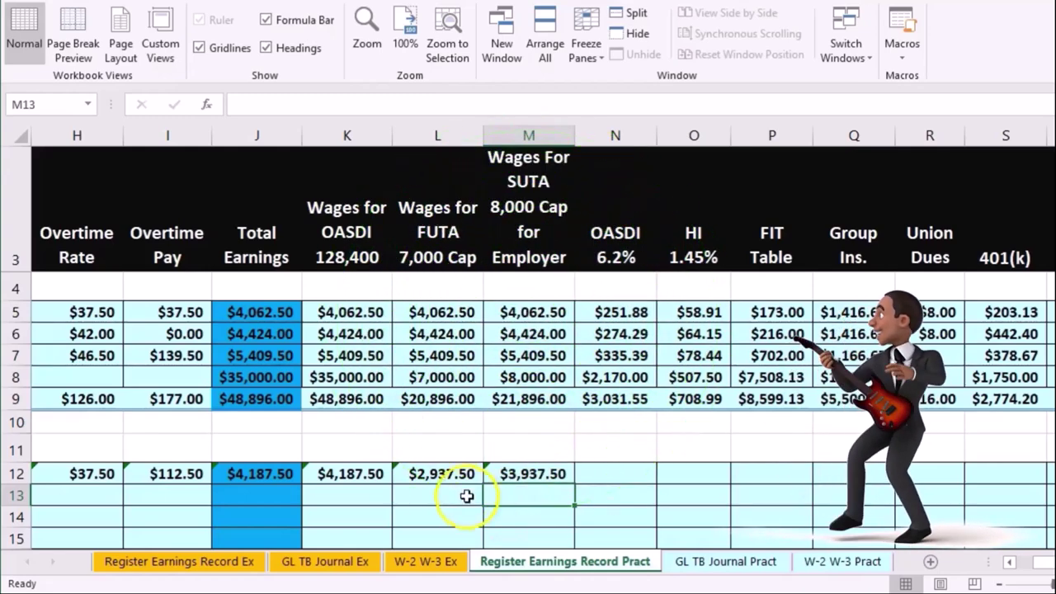
pyautogui.click(431, 473)
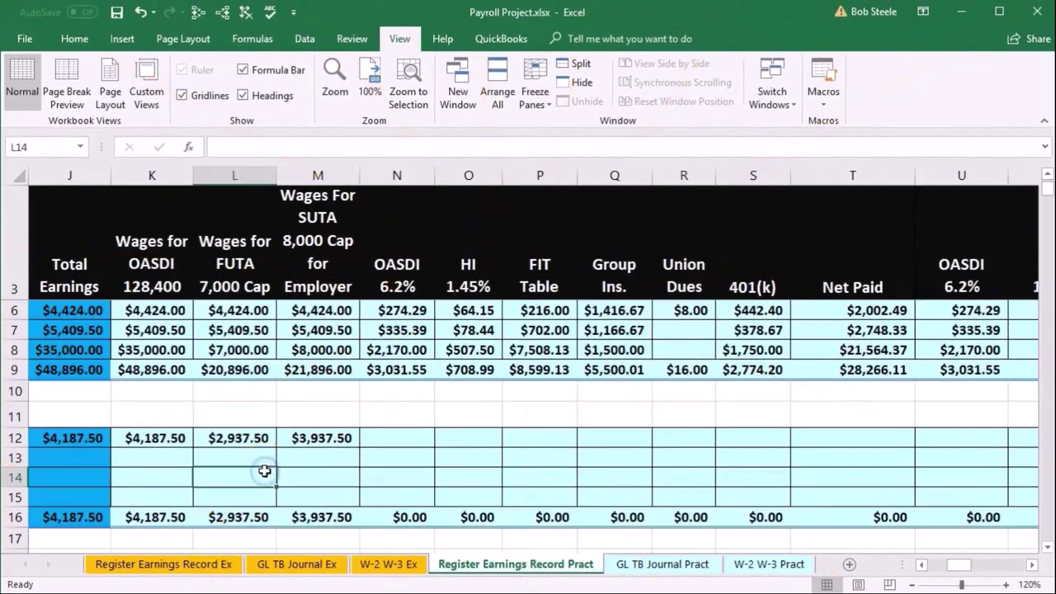
pyautogui.click(237, 438)
pyautogui.moveTo(275, 448); pyautogui.dragTo(297, 440)
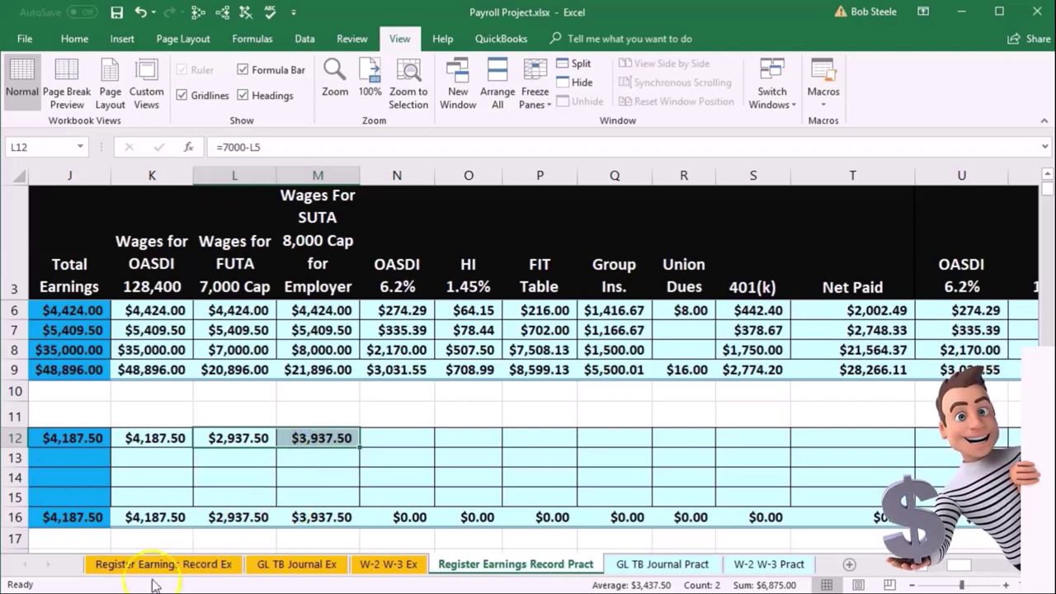
# Calculate the first September employee's OASDI deduction in N12 by multiplying the OASDI wages in K12 by 6.2%.
pyautogui.click(406, 439)
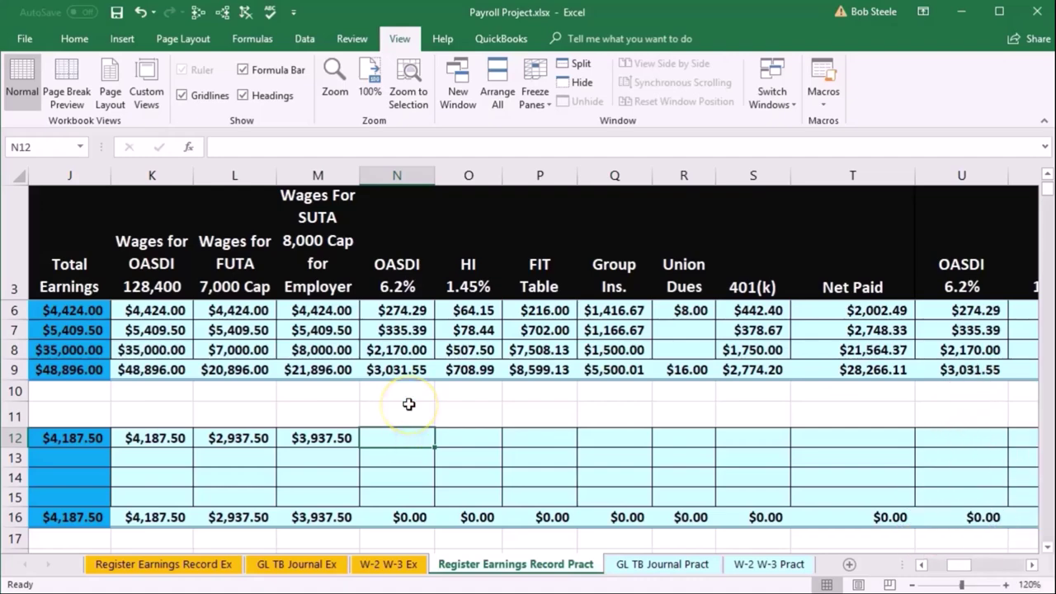
pyautogui.click(1046, 548)
pyautogui.click(1046, 549)
pyautogui.click(1046, 549)
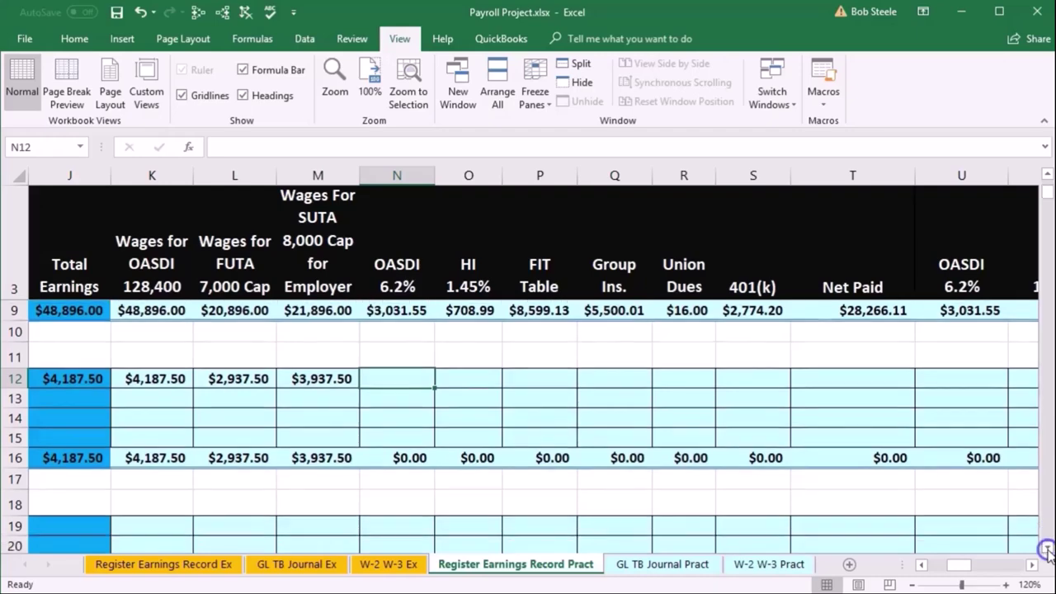
pyautogui.click(1046, 548)
pyautogui.scroll(-2, 537, 285)
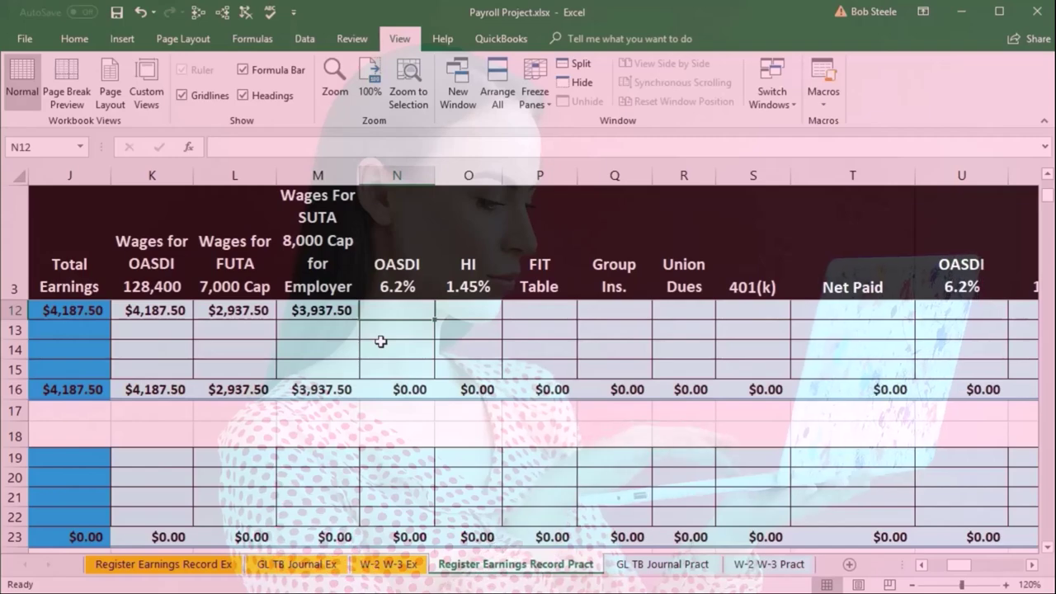
pyautogui.write('=')
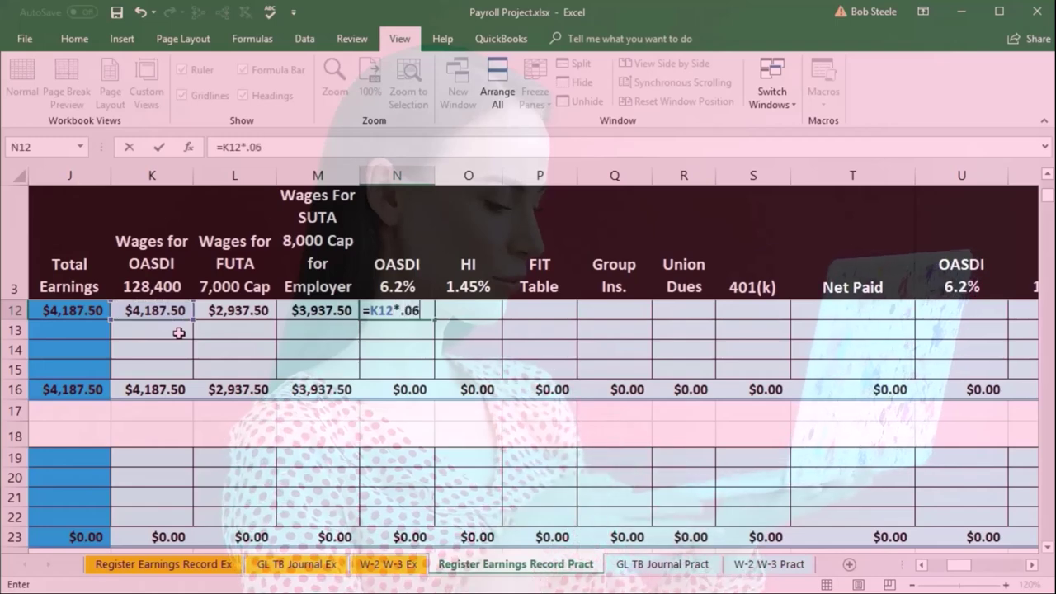
pyautogui.press('Tab')
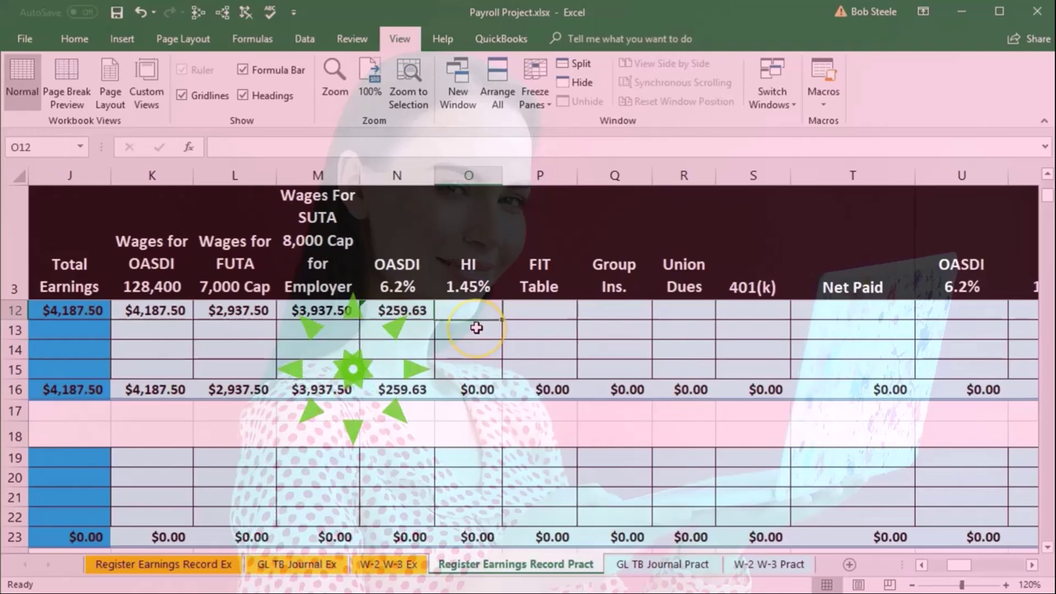
# Calculate the first September employee's HI deduction in O12 as 1.45% of total earnings, =J12*0.0145.
pyautogui.write('=')
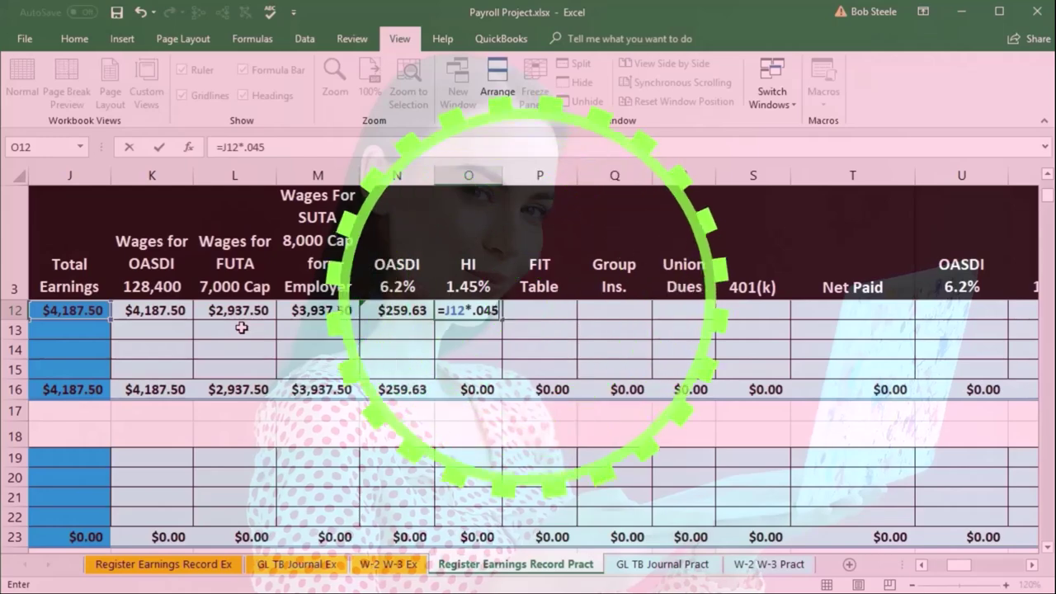
pyautogui.press('Return')
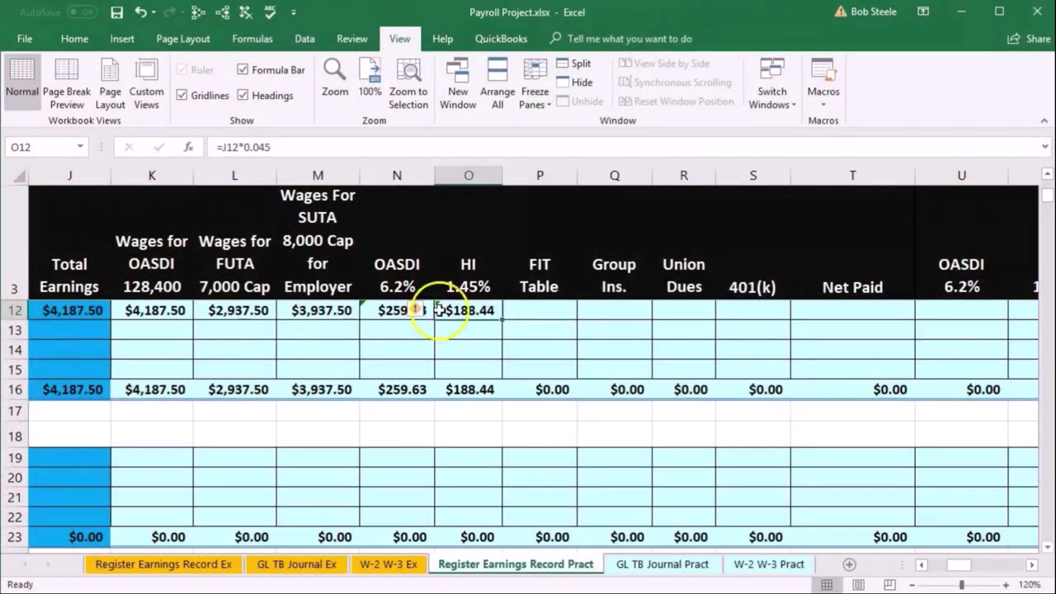
pyautogui.click(481, 308)
pyautogui.doubleClick(481, 308)
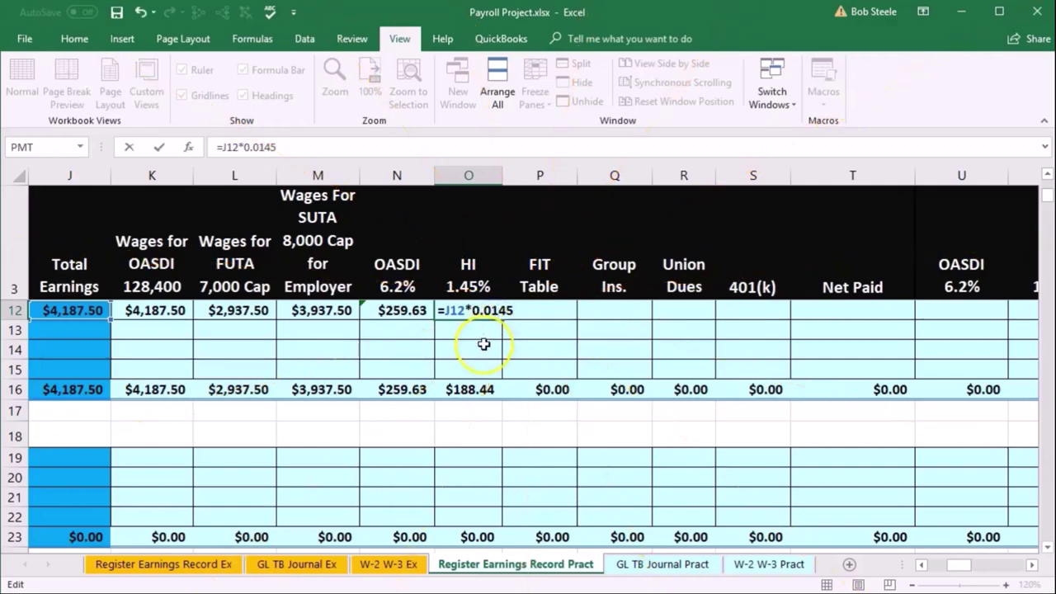
pyautogui.press('Tab')
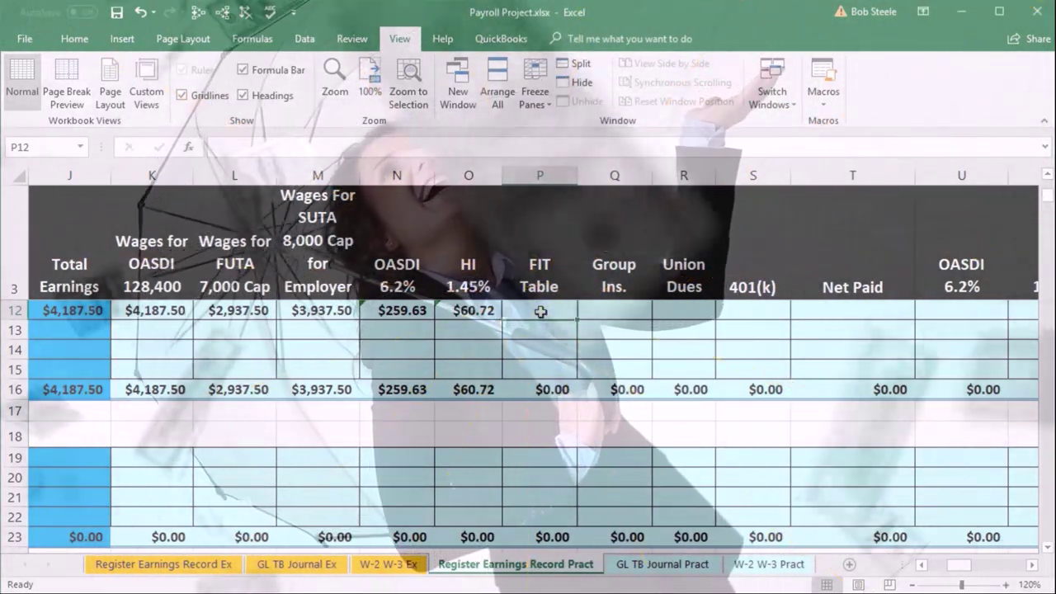
# Check the first September employee's filing status, number of allowances and total earnings in row 12.
pyautogui.press('Left')
pyautogui.press('Left')
pyautogui.press('Left')
pyautogui.press('Left')
pyautogui.press('Left')
pyautogui.press('Left')
pyautogui.press('Left')
pyautogui.press('Left')
pyautogui.press('Left')
pyautogui.press('Left')
pyautogui.press('Left')
pyautogui.press('Left')
pyautogui.press('Left')
pyautogui.press('Left')
pyautogui.press('Left')
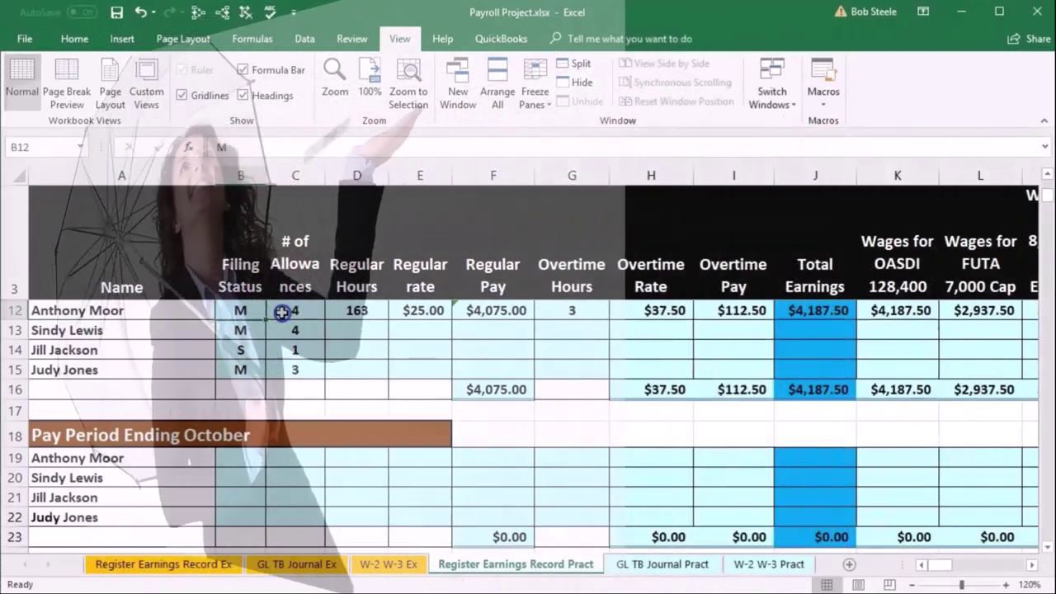
pyautogui.click(282, 312)
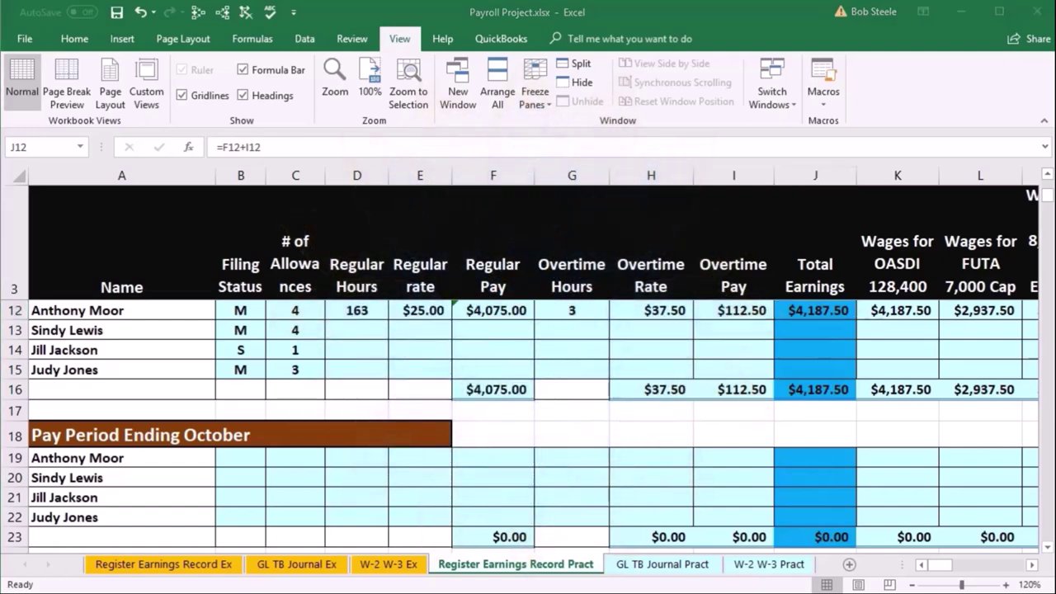
# Switch to Circle E.pdf in Adobe Acrobat and look up the married monthly withholding for the employee's total earnings with 4 allowances.
pyautogui.hotkey('alt', 'Tab')
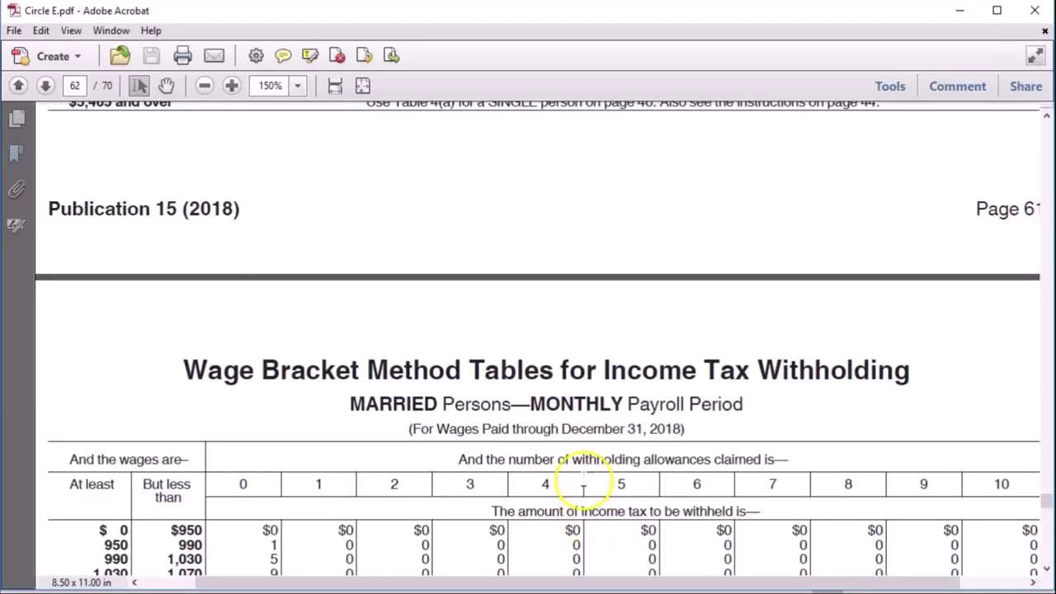
pyautogui.scroll(-5, 574, 452)
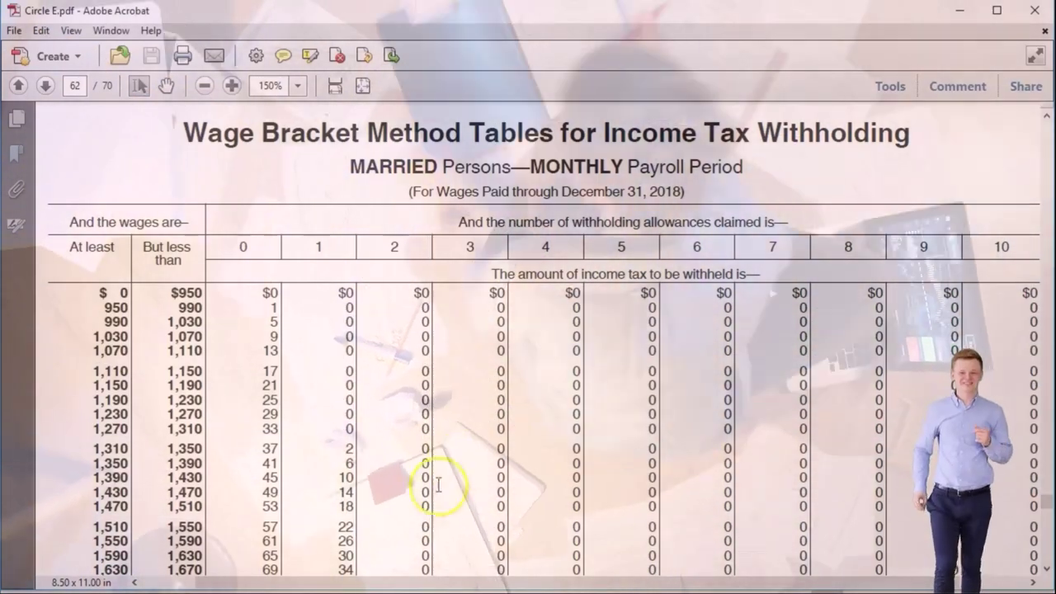
pyautogui.scroll(-10, 520, 388)
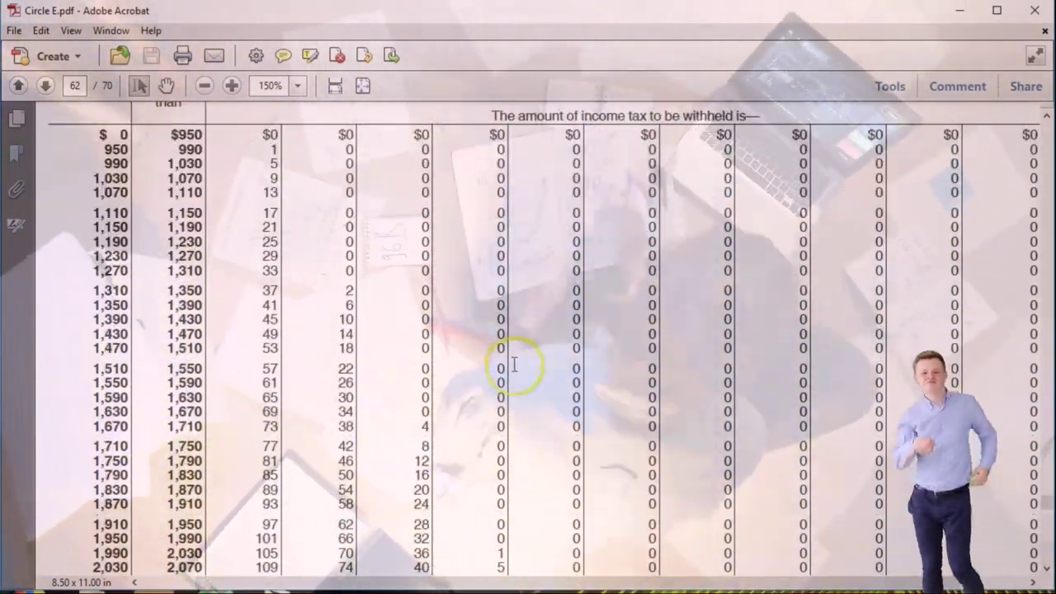
pyautogui.scroll(-18, 518, 388)
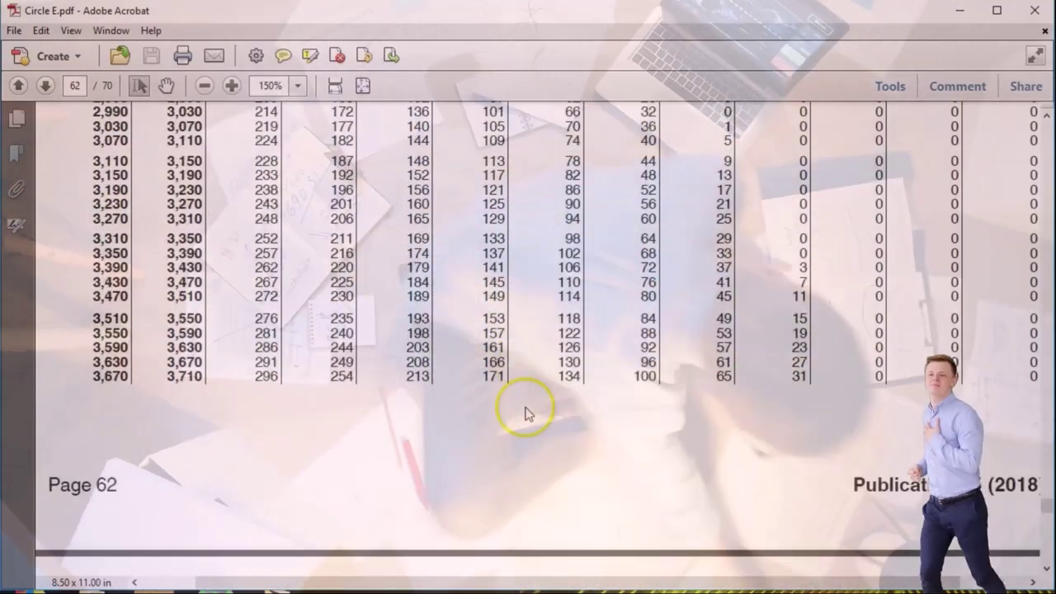
pyautogui.scroll(-2, 528, 417)
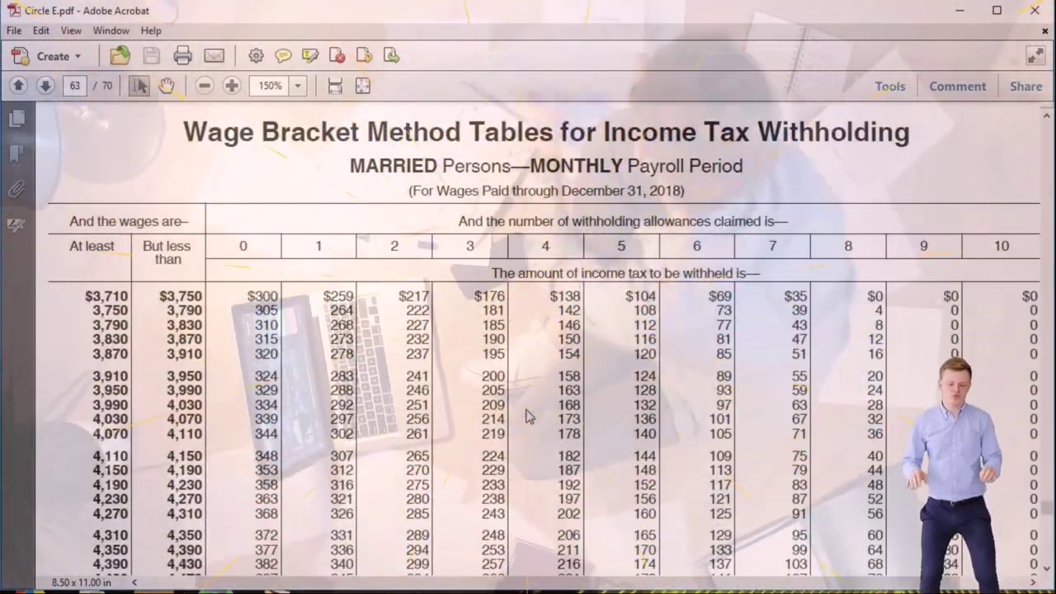
pyautogui.scroll(-1, 532, 425)
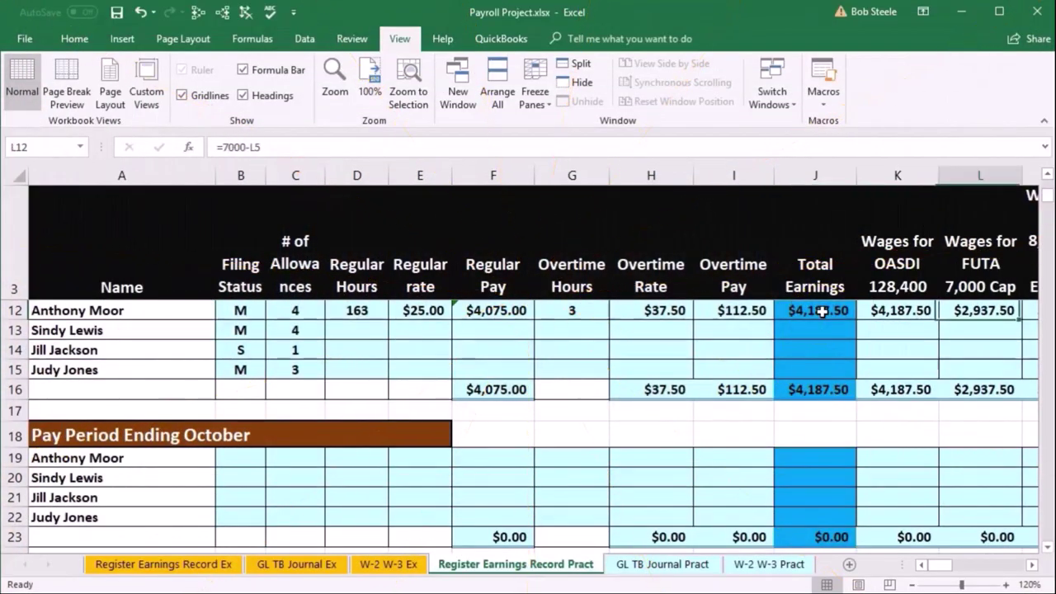
# Return to the Excel payroll register and enter 187 as the first September employee's FIT withholding in P12.
pyautogui.press('Right')
pyautogui.press('Right')
pyautogui.press('Right')
pyautogui.press('Right')
pyautogui.press('Right')
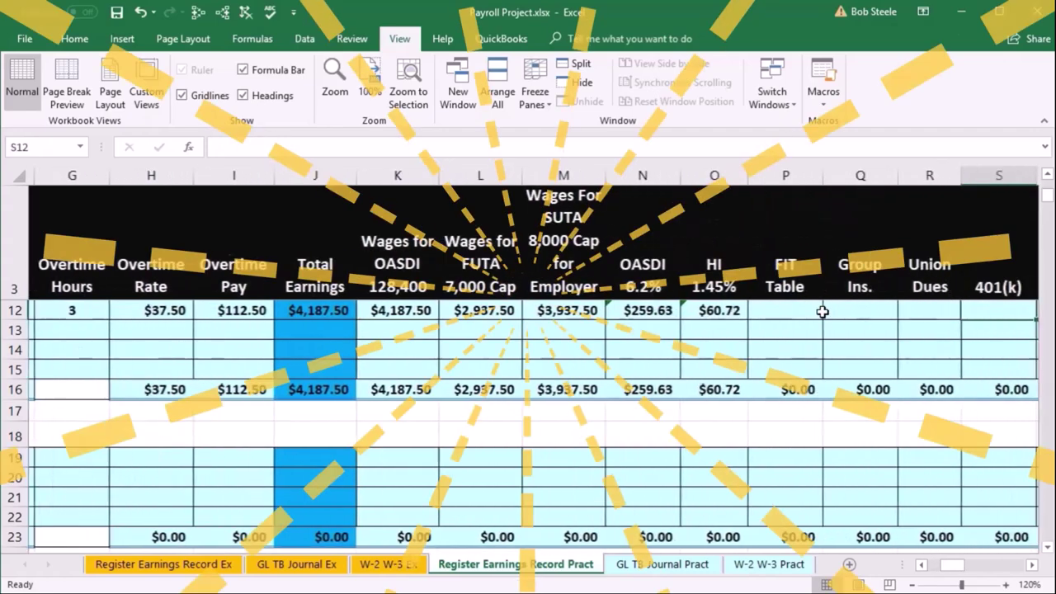
pyautogui.press('Left')
pyautogui.press('Left')
pyautogui.press('Left')
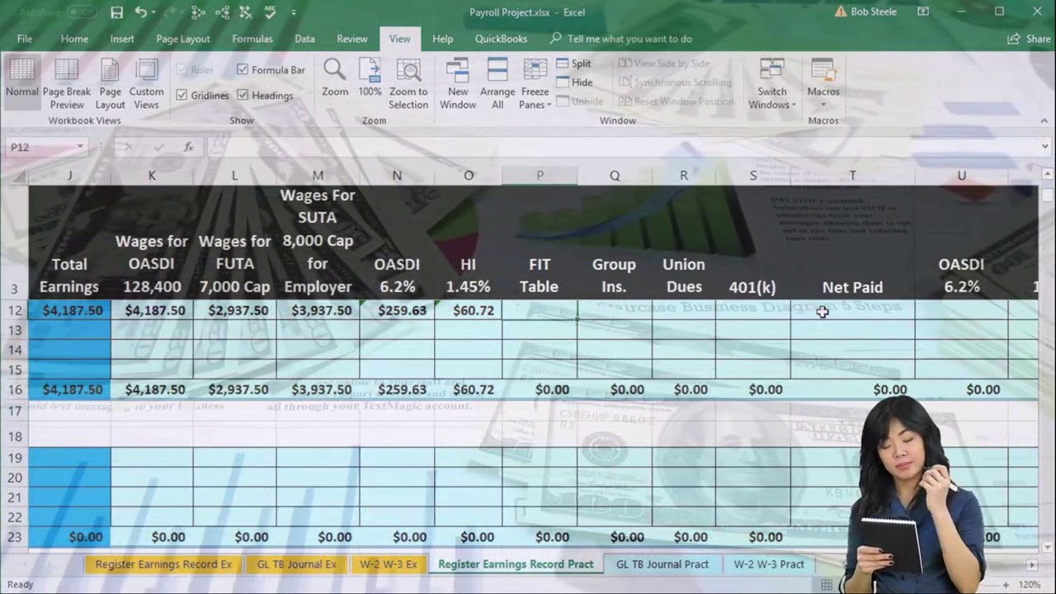
pyautogui.write('187')
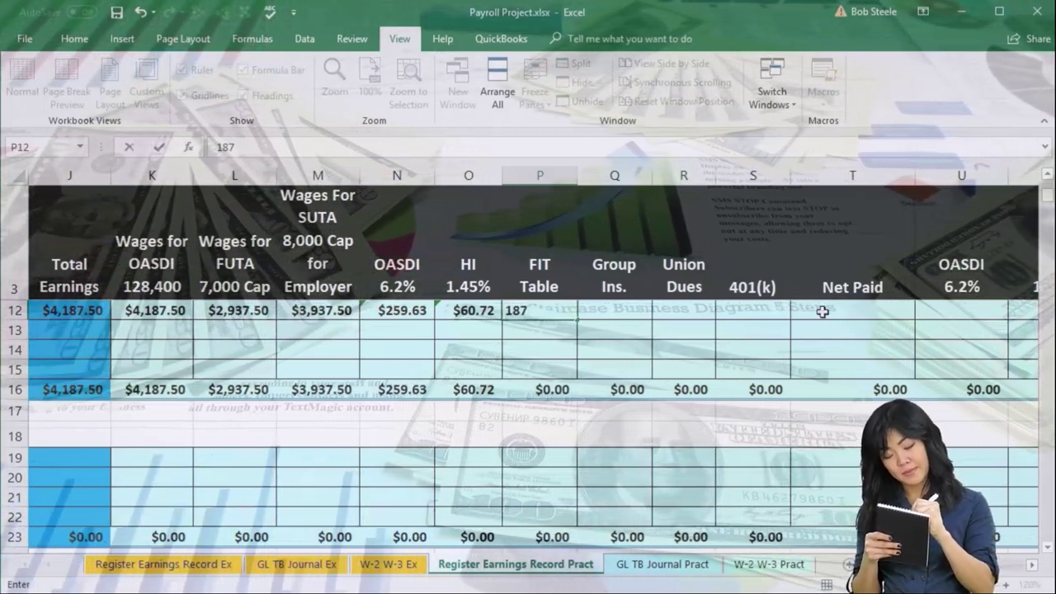
pyautogui.press('Return')
pyautogui.press('Up')
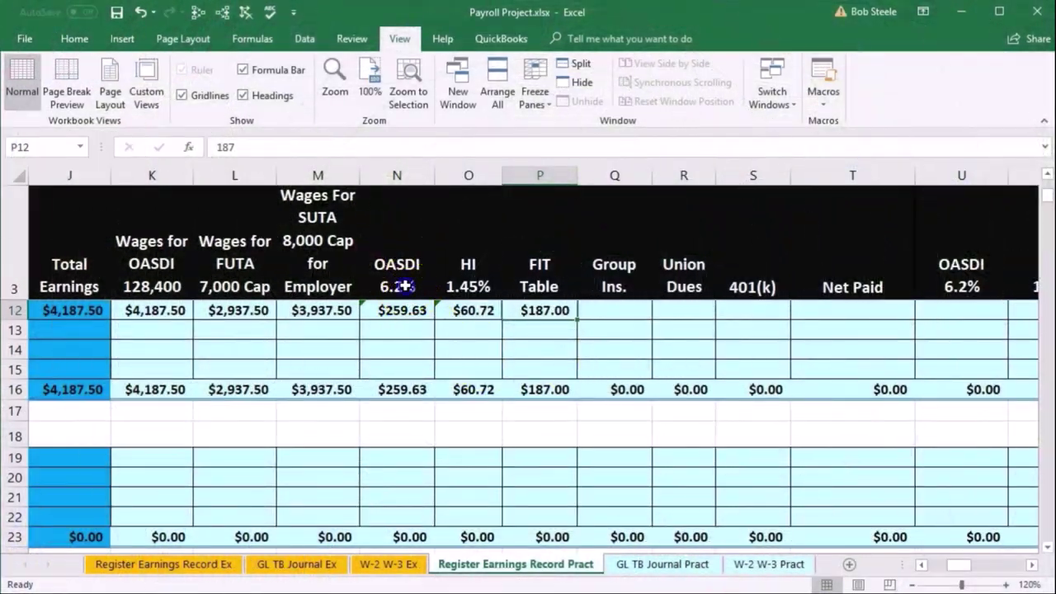
pyautogui.click(412, 291)
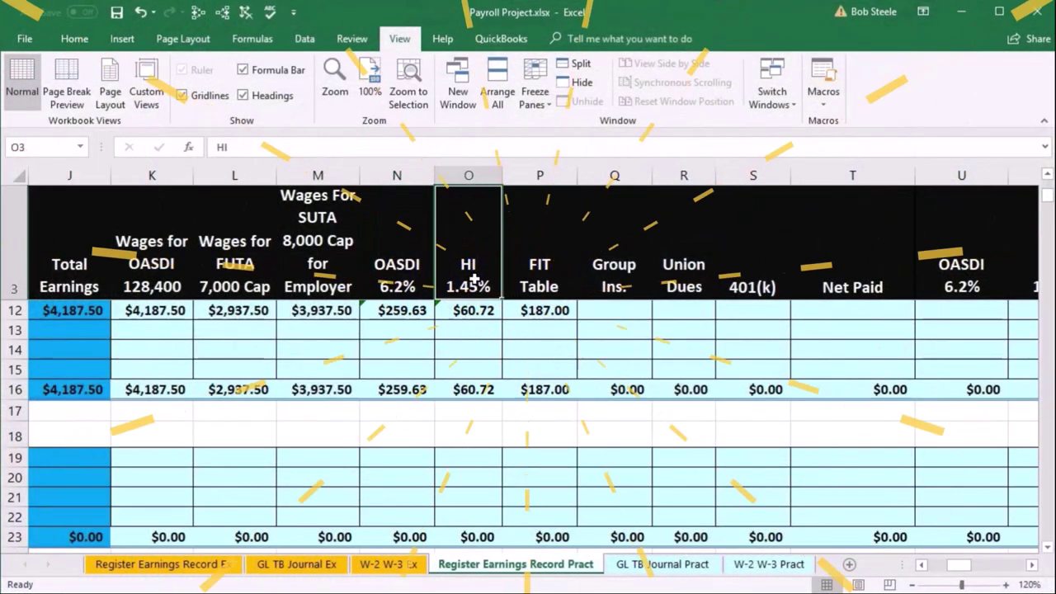
pyautogui.click(615, 311)
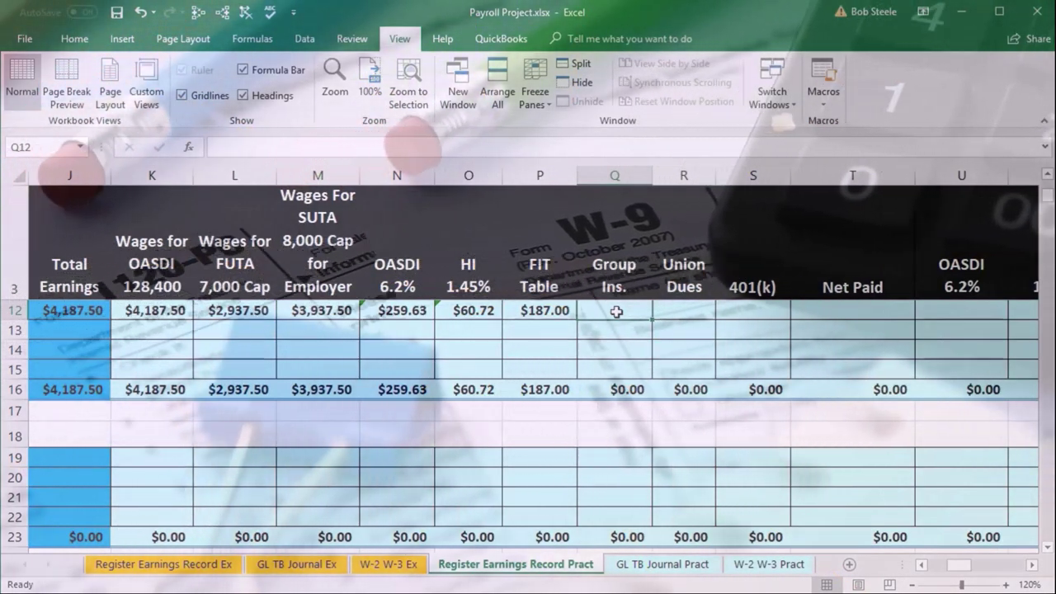
pyautogui.moveTo(396, 281); pyautogui.dragTo(440, 291)
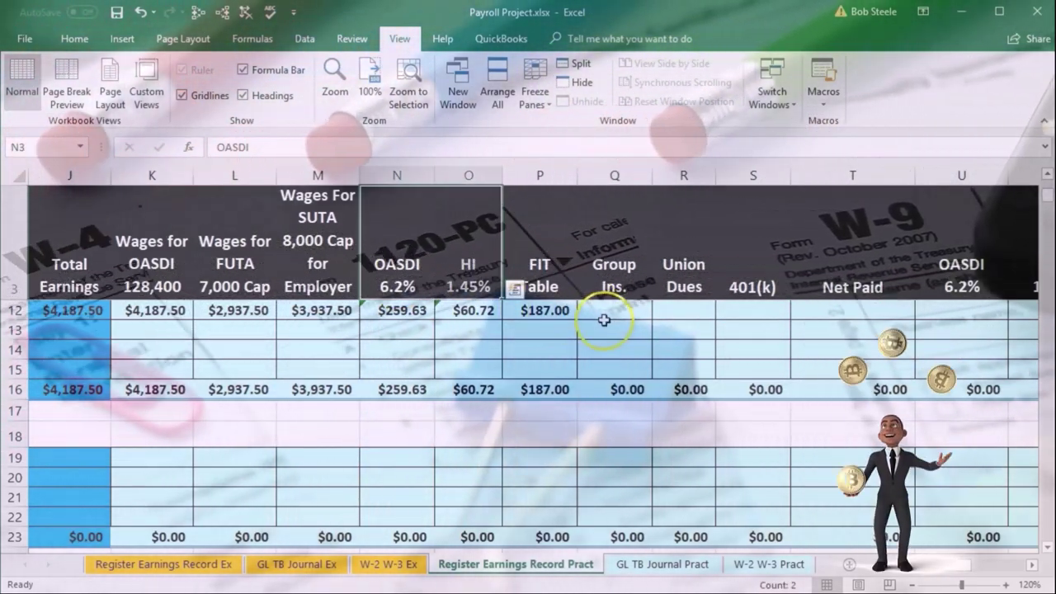
# Carry the first employee's August group insurance deduction into September by entering =Q5 in Q12.
pyautogui.click(605, 319)
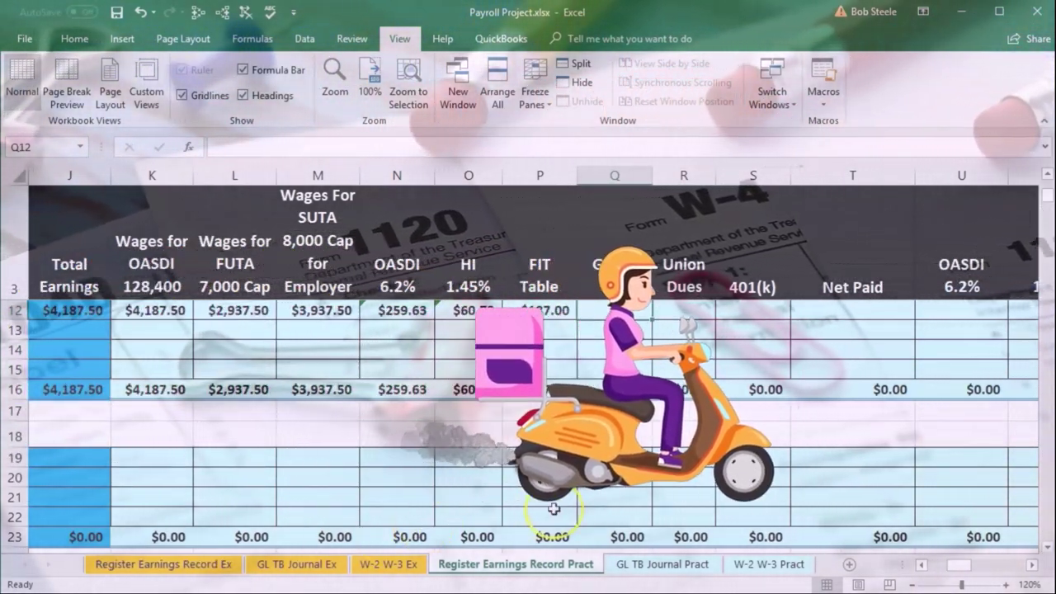
pyautogui.write('=')
pyautogui.press('Up')
pyautogui.press('Up')
pyautogui.press('Up')
pyautogui.press('Up')
pyautogui.press('Up')
pyautogui.press('Up')
pyautogui.press('Up')
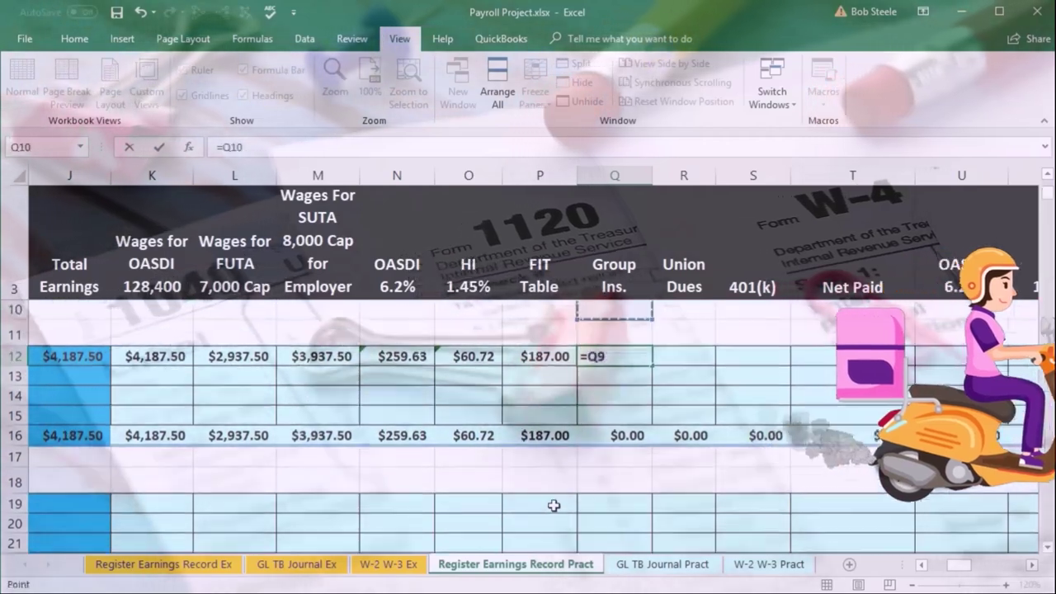
pyautogui.scroll(1, 554, 505)
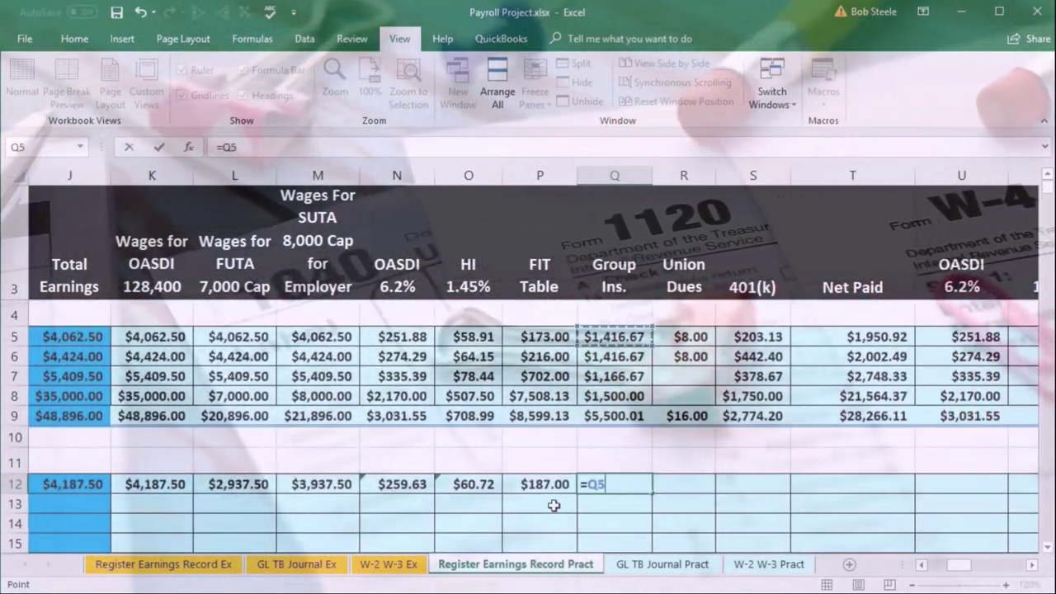
pyautogui.press('Tab')
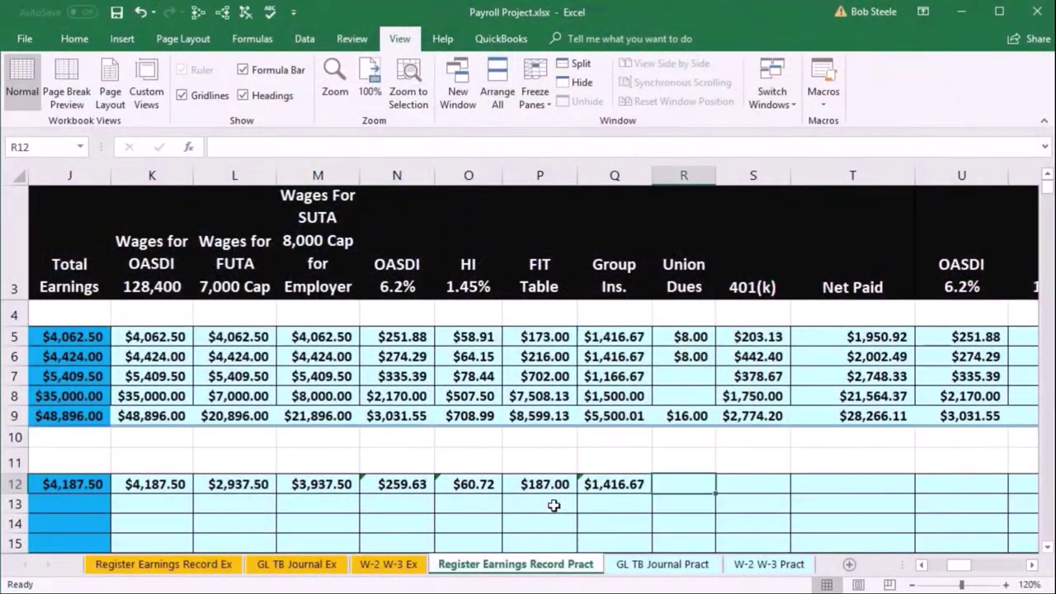
# Carry the first employee's August union dues and 401(k) deductions into September with =R5 in R12 and =S5 in S12.
pyautogui.write('=')
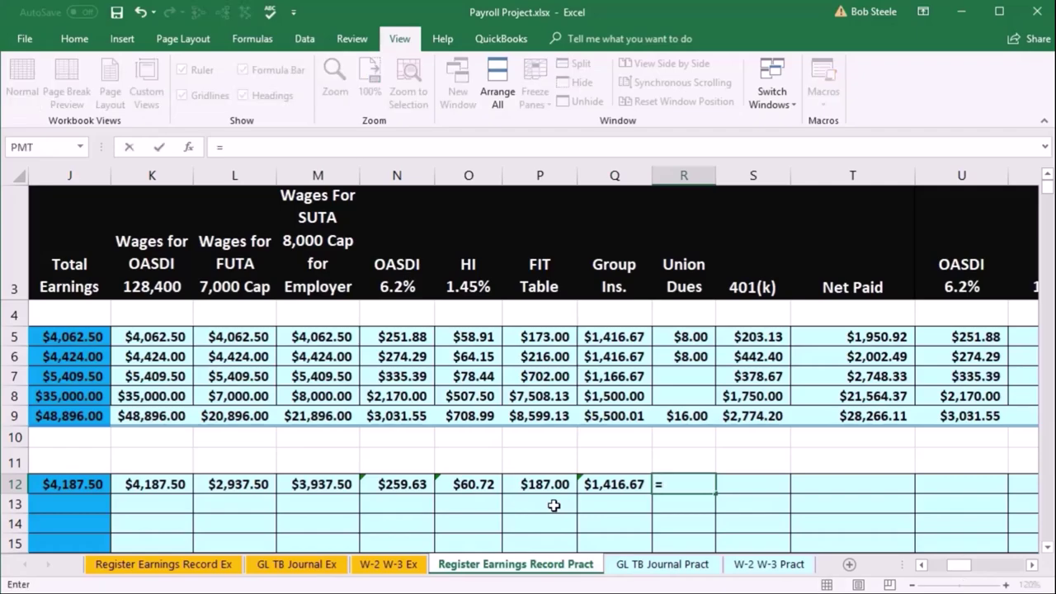
pyautogui.click(677, 338)
pyautogui.press('Tab')
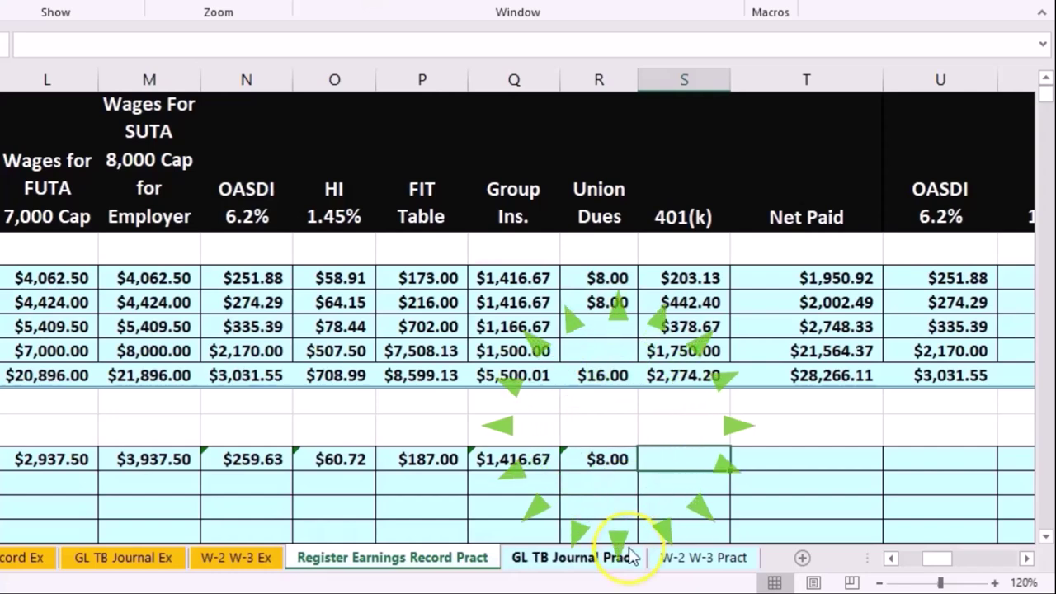
pyautogui.click(632, 558)
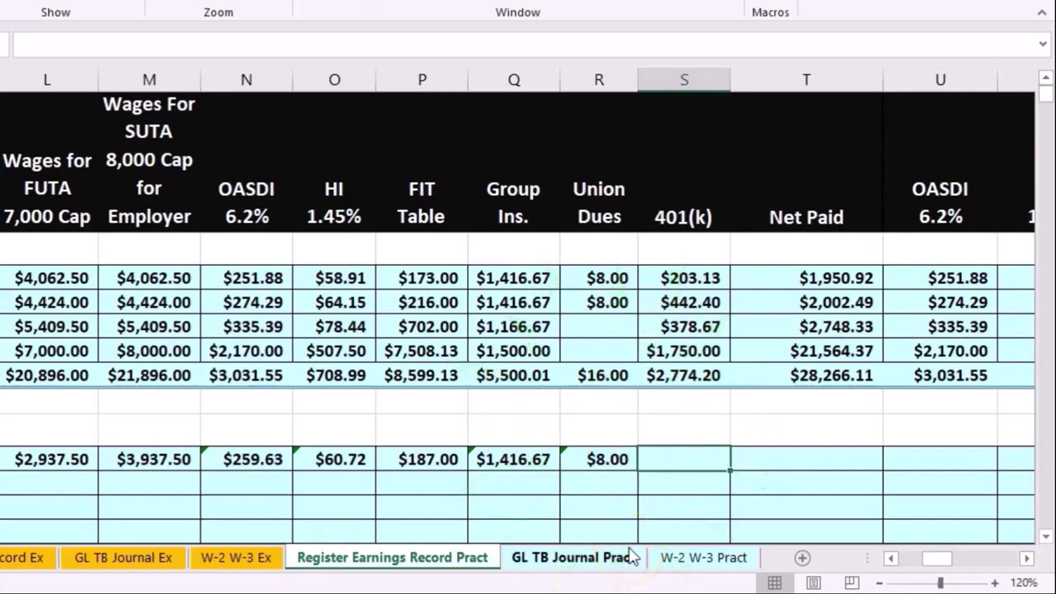
pyautogui.write('=')
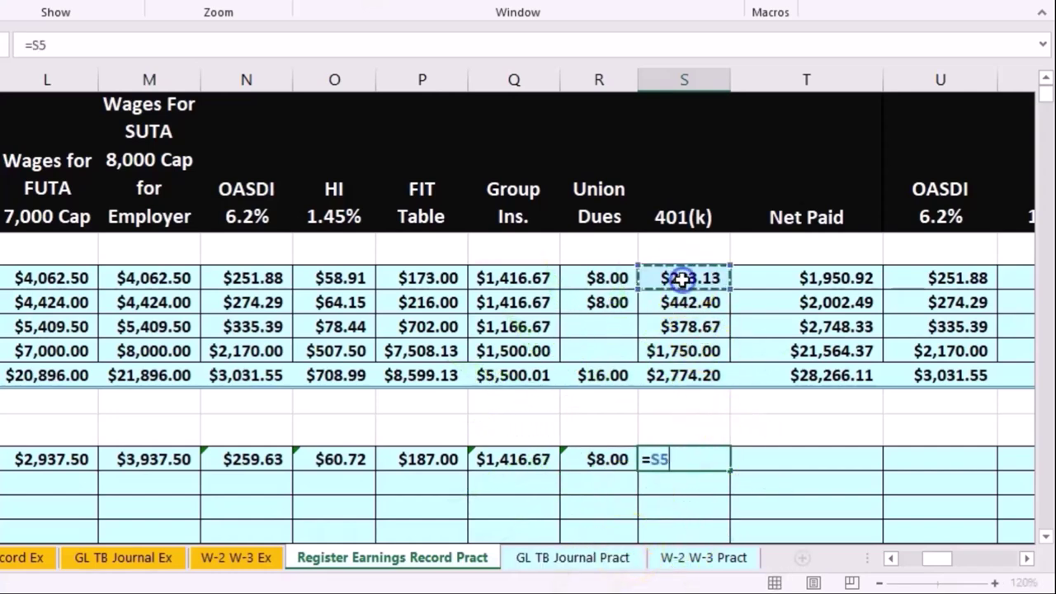
pyautogui.press('Tab')
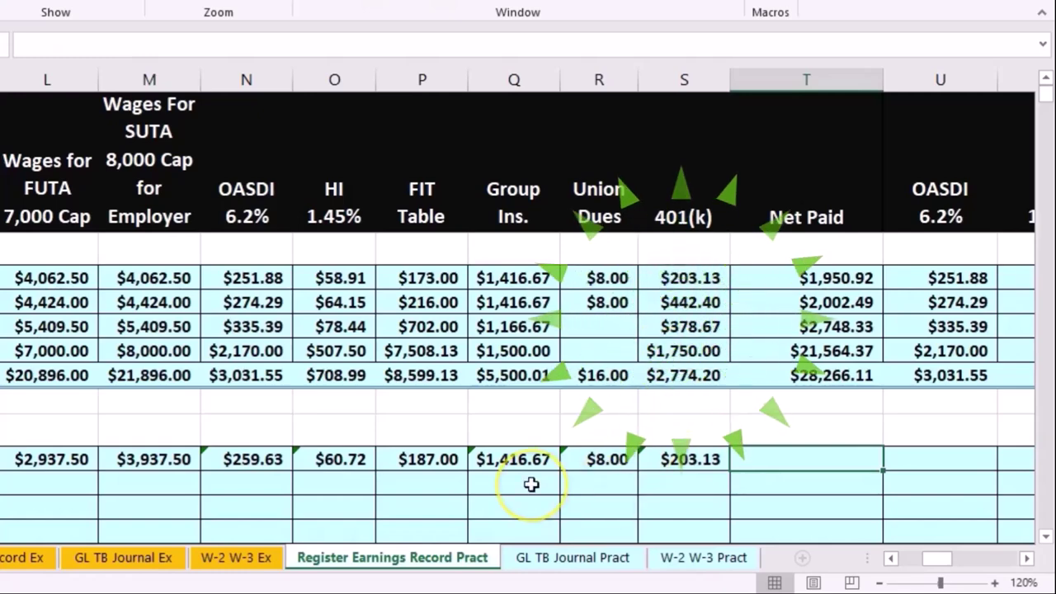
# Calculate the first employee's September net pay in T12 as total earnings less all deductions with =J12-SUM(N12:S12).
pyautogui.scroll(-3, 529, 480)
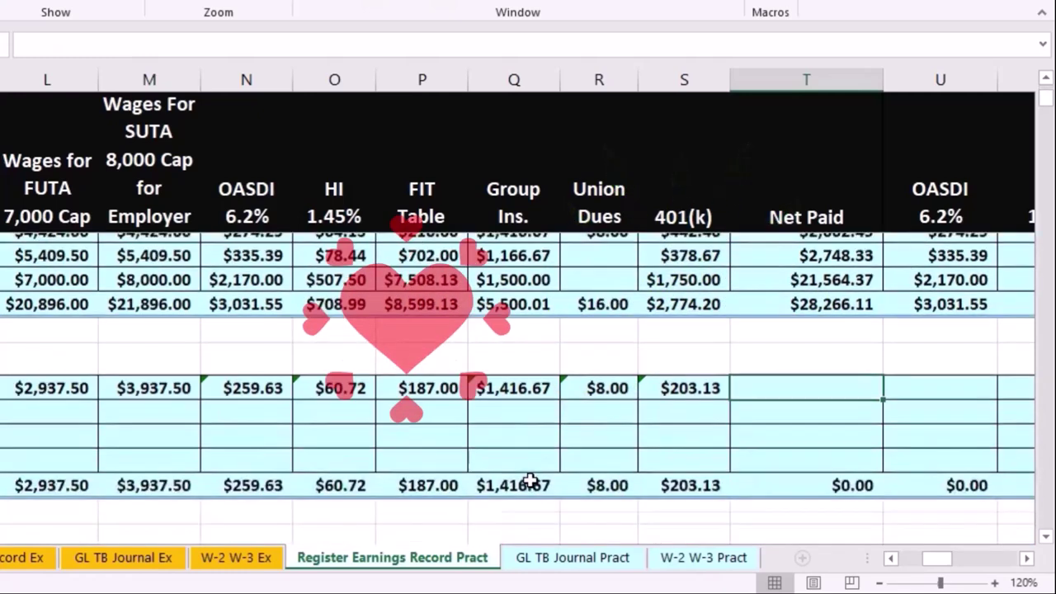
pyautogui.scroll(1, 629, 478)
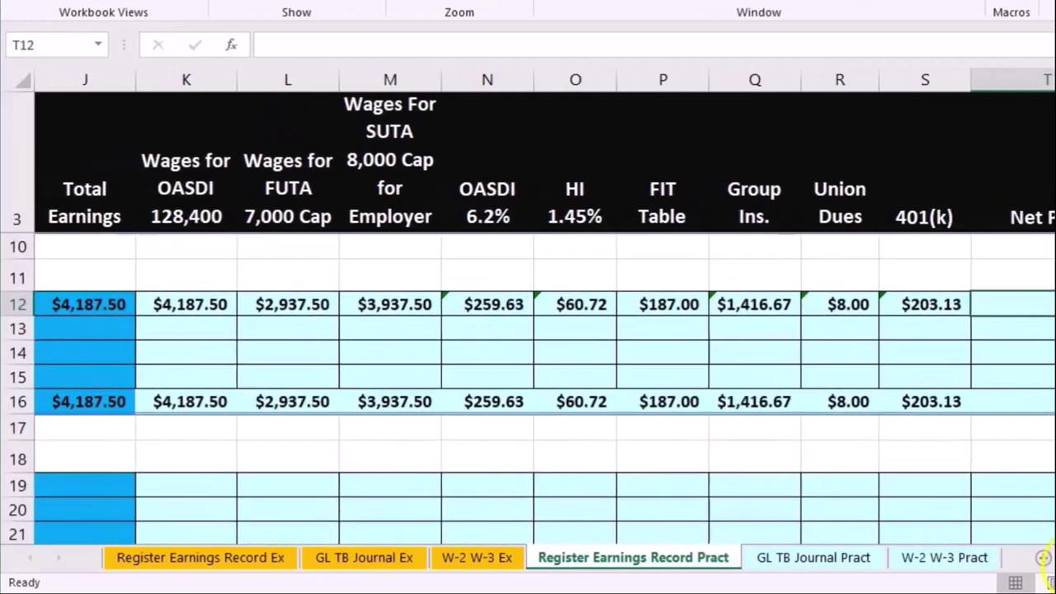
pyautogui.scroll(-1, 1051, 265)
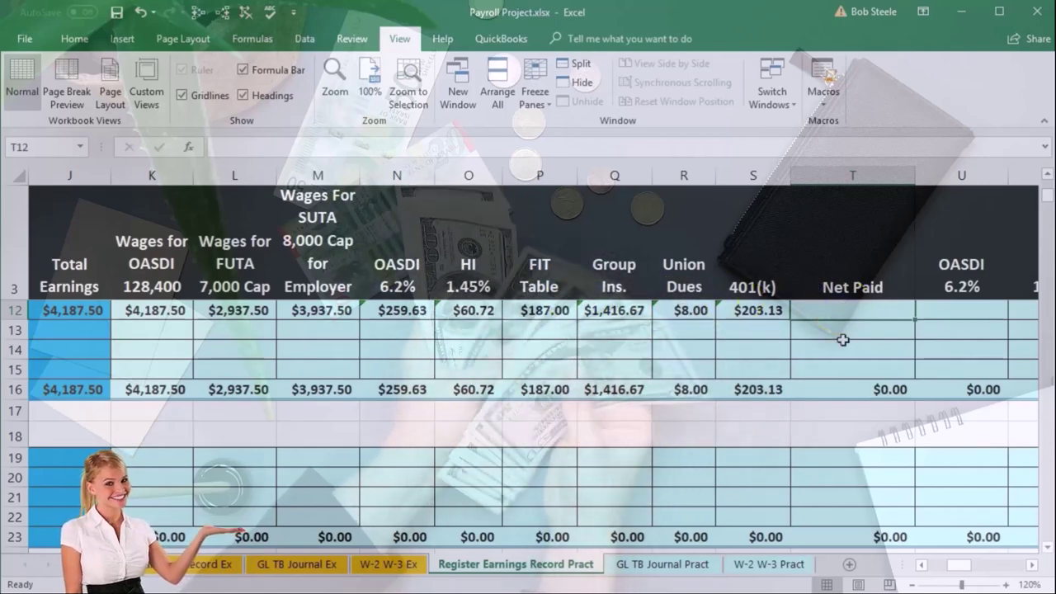
pyautogui.write('=')
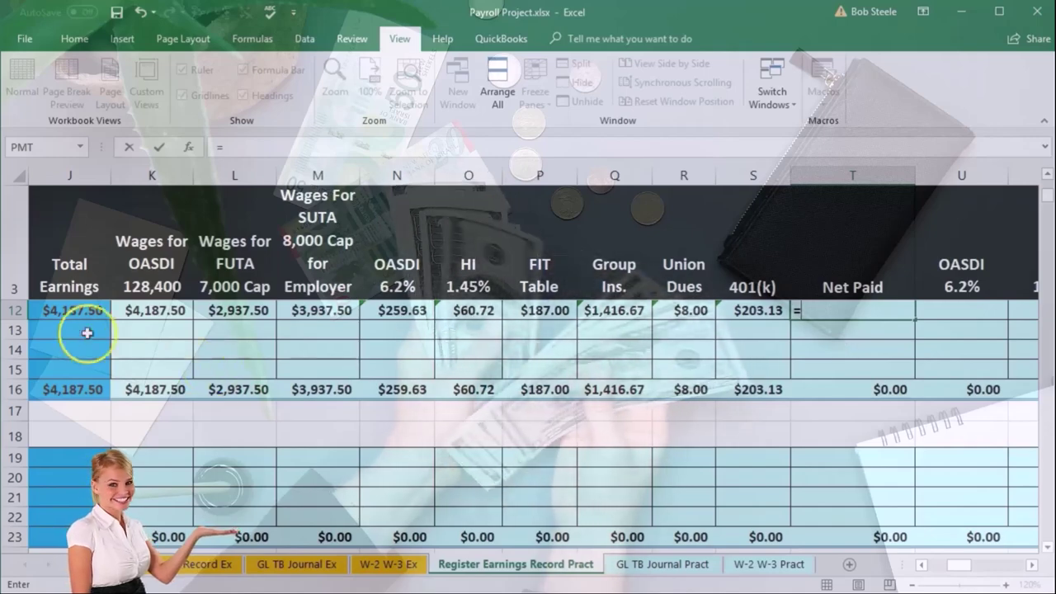
pyautogui.click(91, 311)
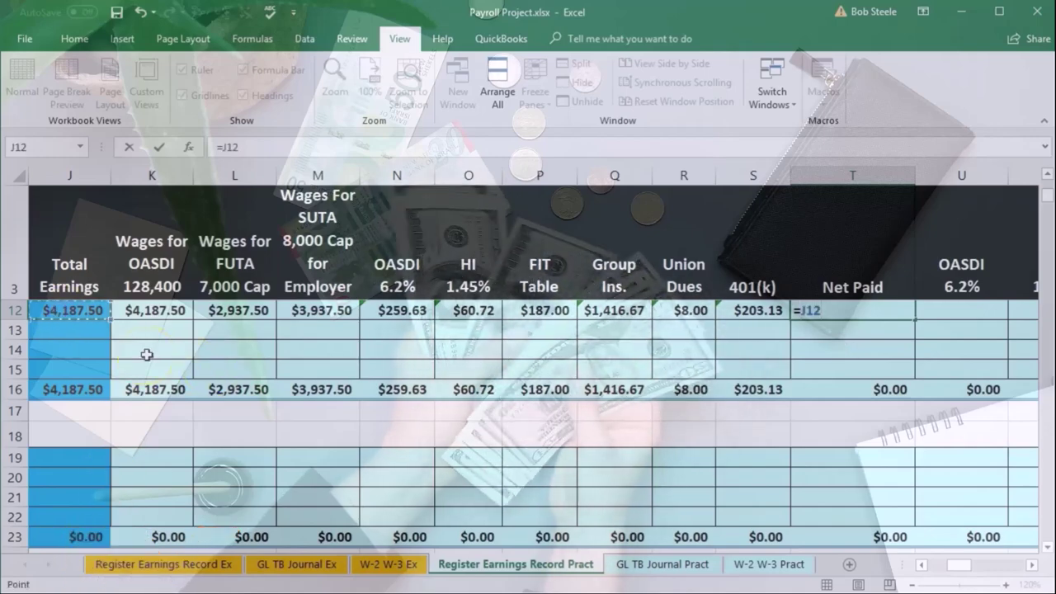
pyautogui.write('-sum')
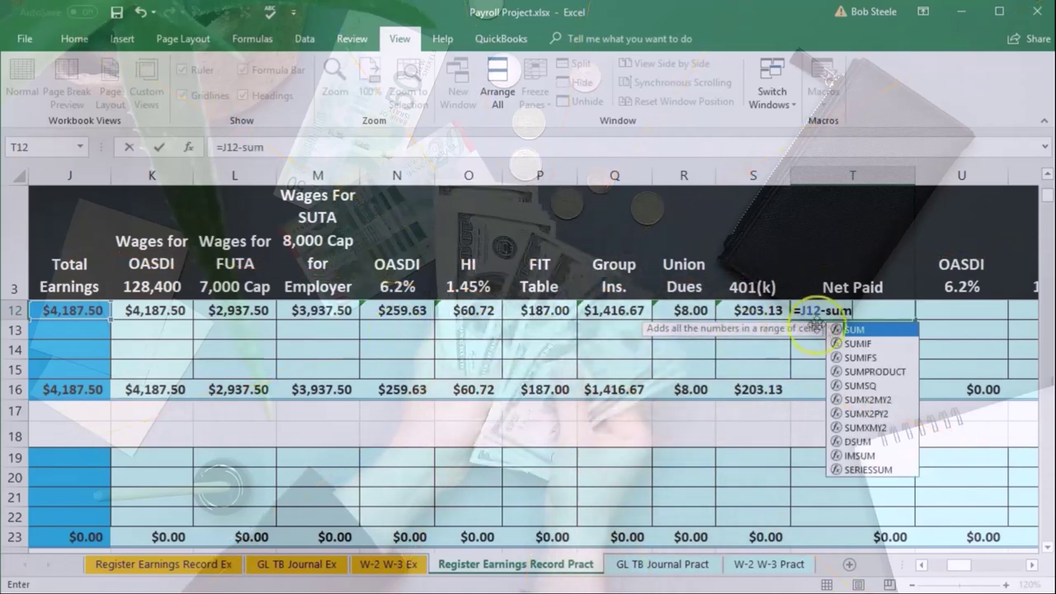
pyautogui.doubleClick(849, 330)
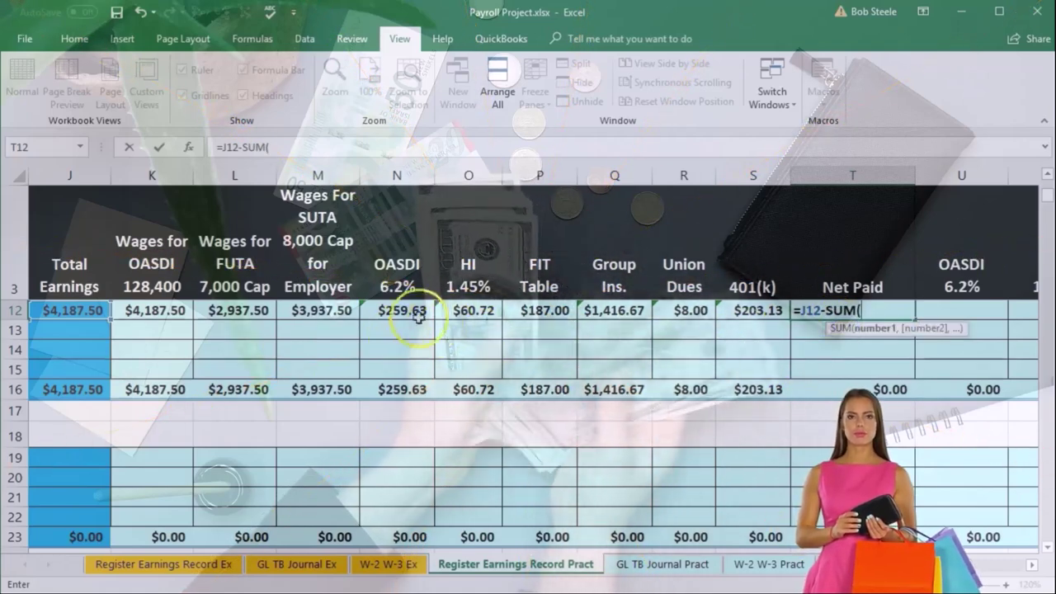
pyautogui.moveTo(458, 322); pyautogui.dragTo(646, 305)
pyautogui.moveTo(752, 303); pyautogui.dragTo(752, 304)
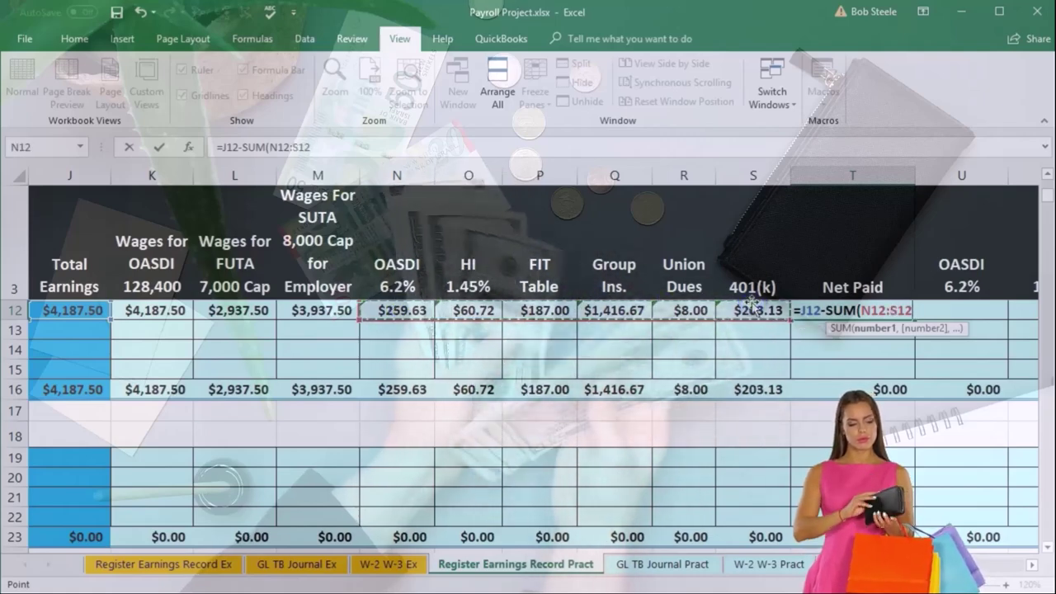
pyautogui.write(')')
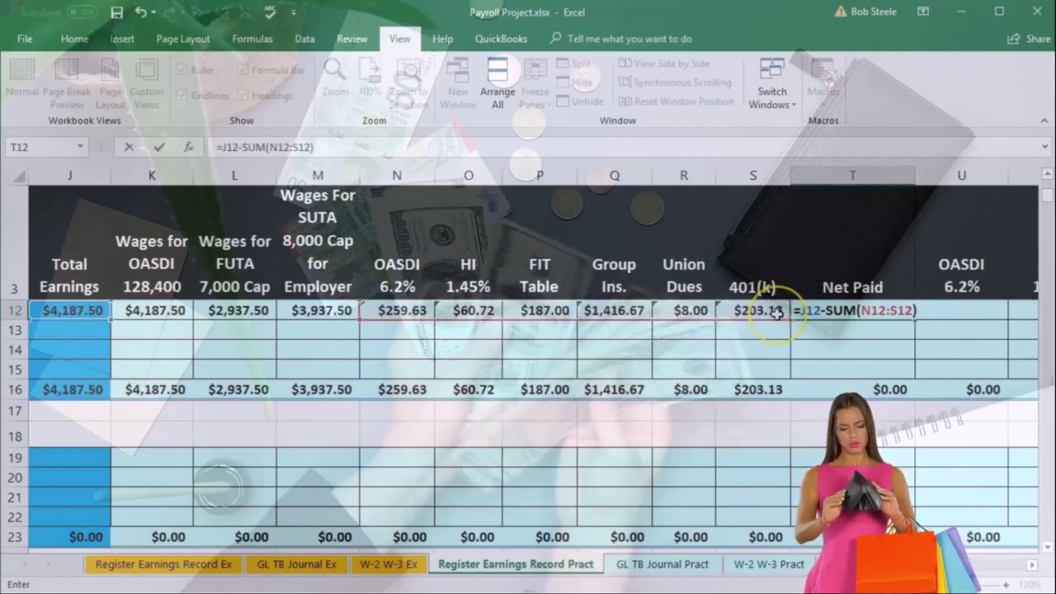
pyautogui.press('Return')
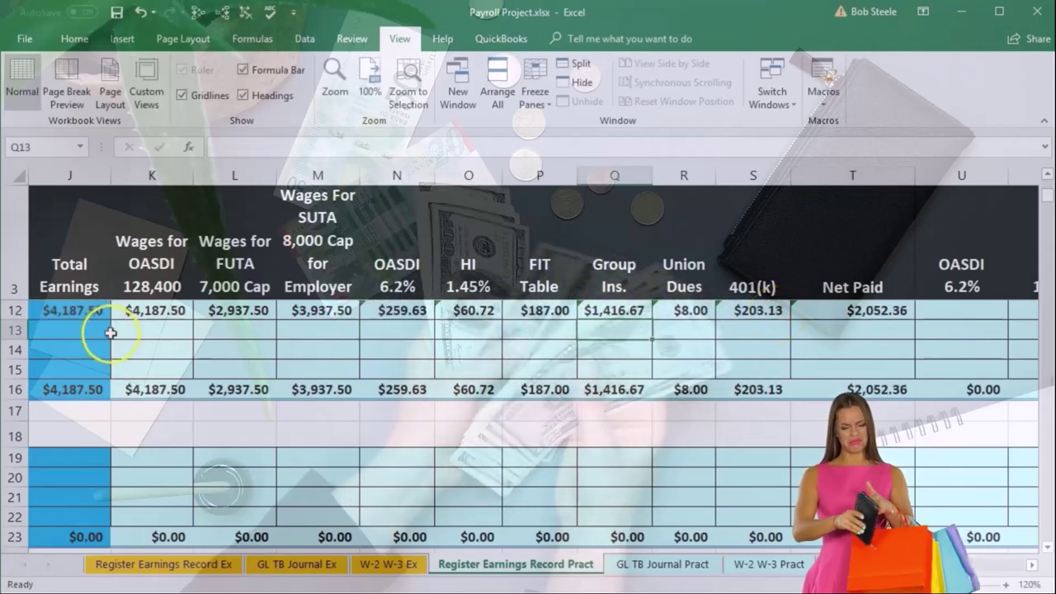
pyautogui.click(94, 311)
pyautogui.moveTo(370, 318); pyautogui.dragTo(746, 310)
pyautogui.click(826, 313)
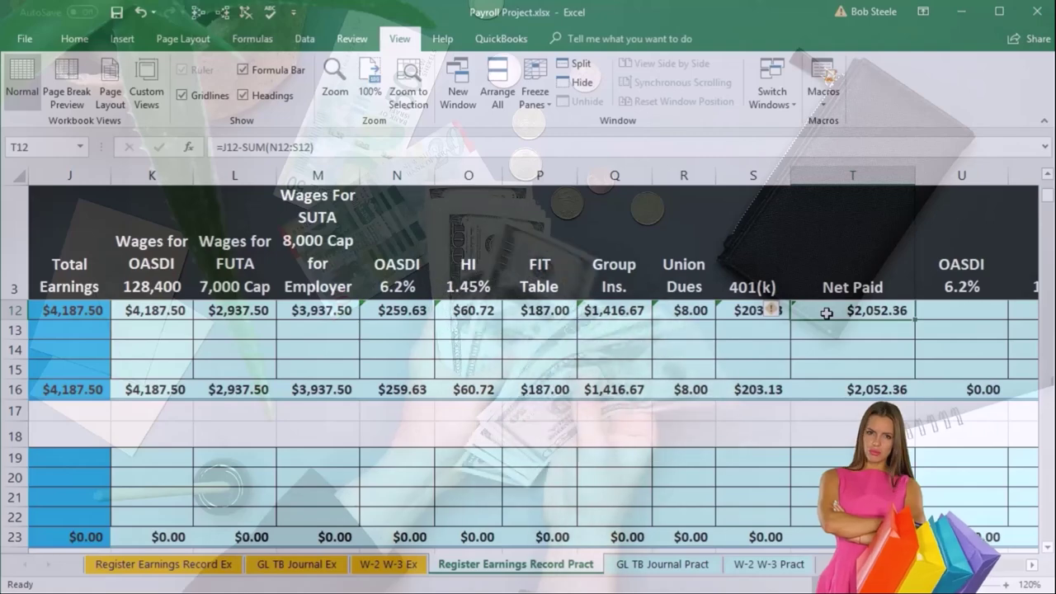
# Calculate the employer's OASDI for the first employee in U12 with =K12*.062.
pyautogui.press('Right')
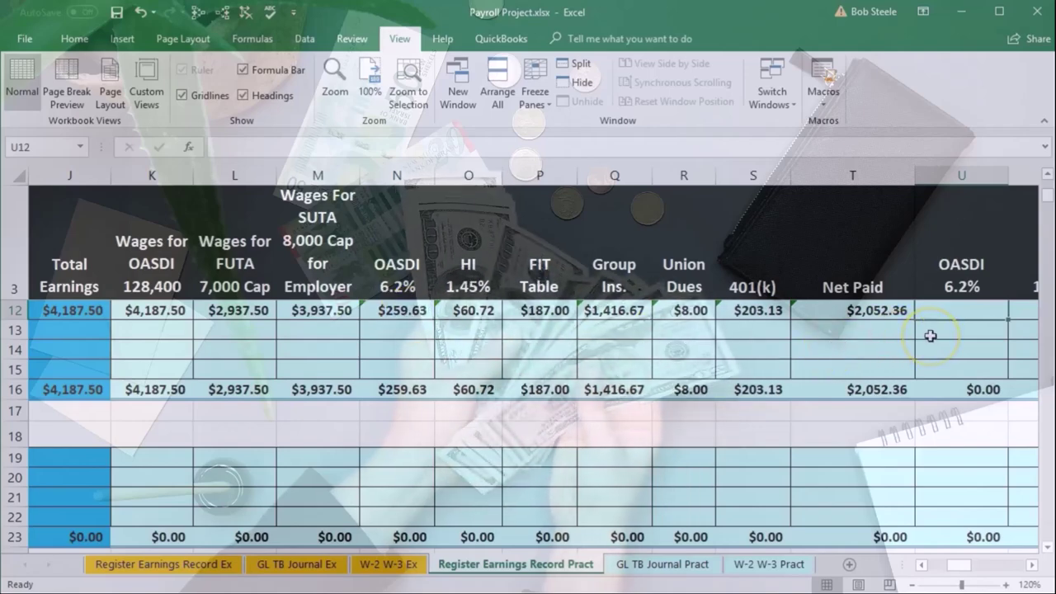
pyautogui.write('=')
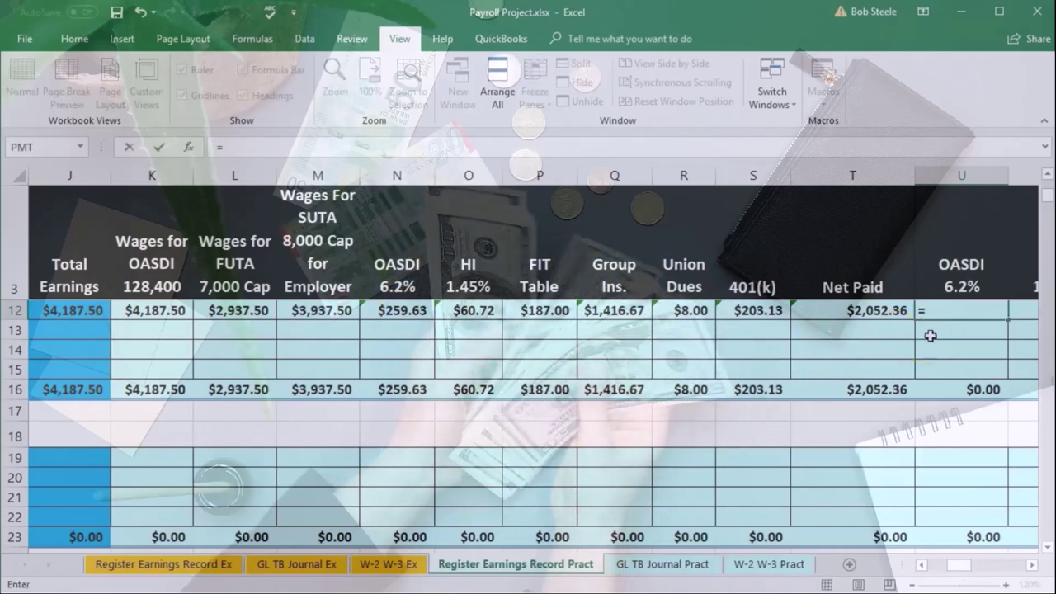
pyautogui.click(156, 310)
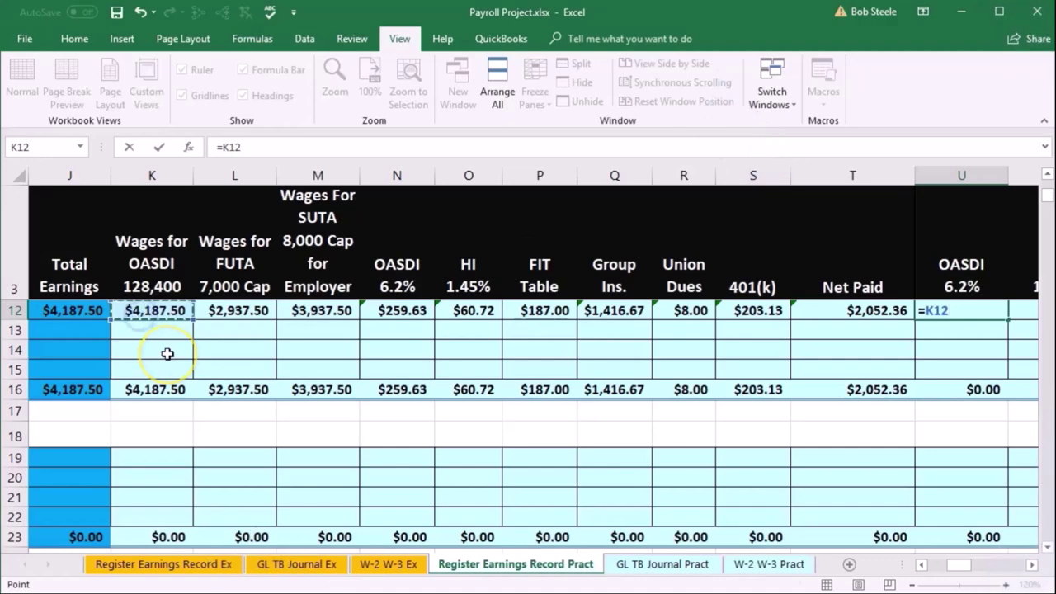
pyautogui.write('*')
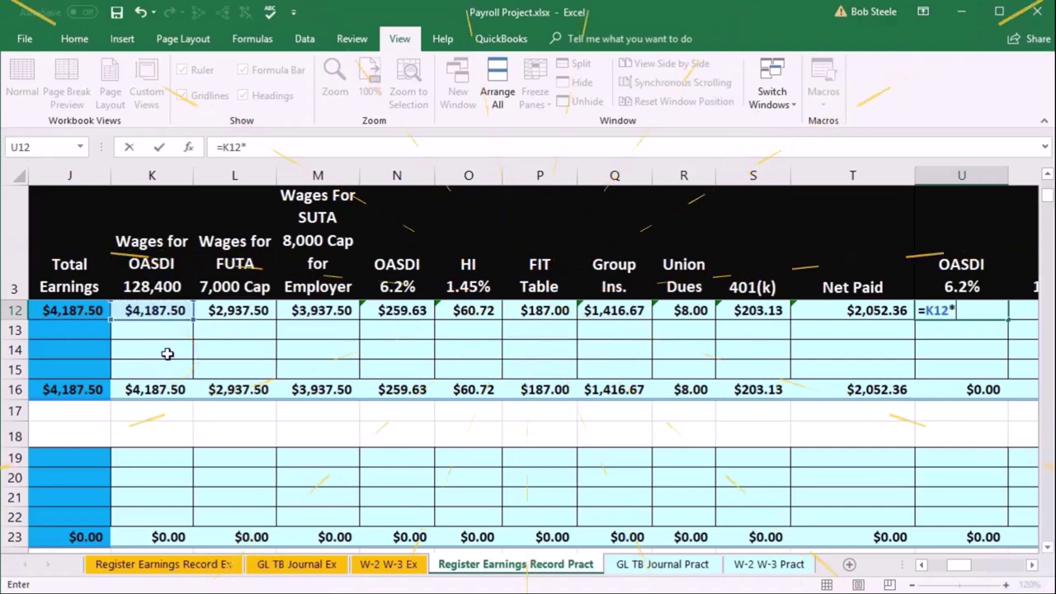
pyautogui.write('.062')
pyautogui.press('Tab')
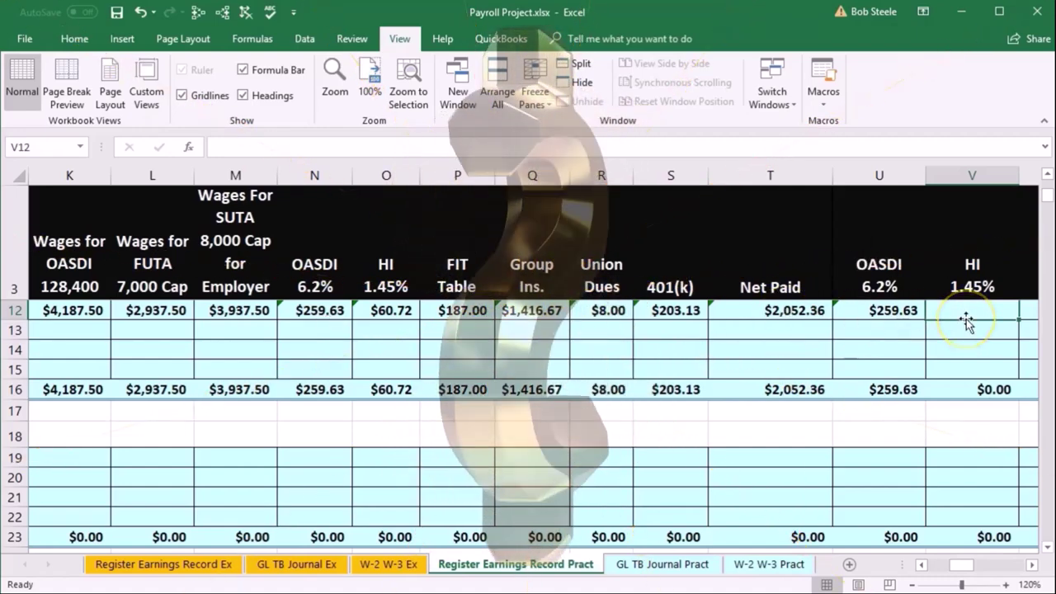
# Calculate the employer's HI tax in V12 from the first employee's total earnings with =J12*.0145.
pyautogui.write('=')
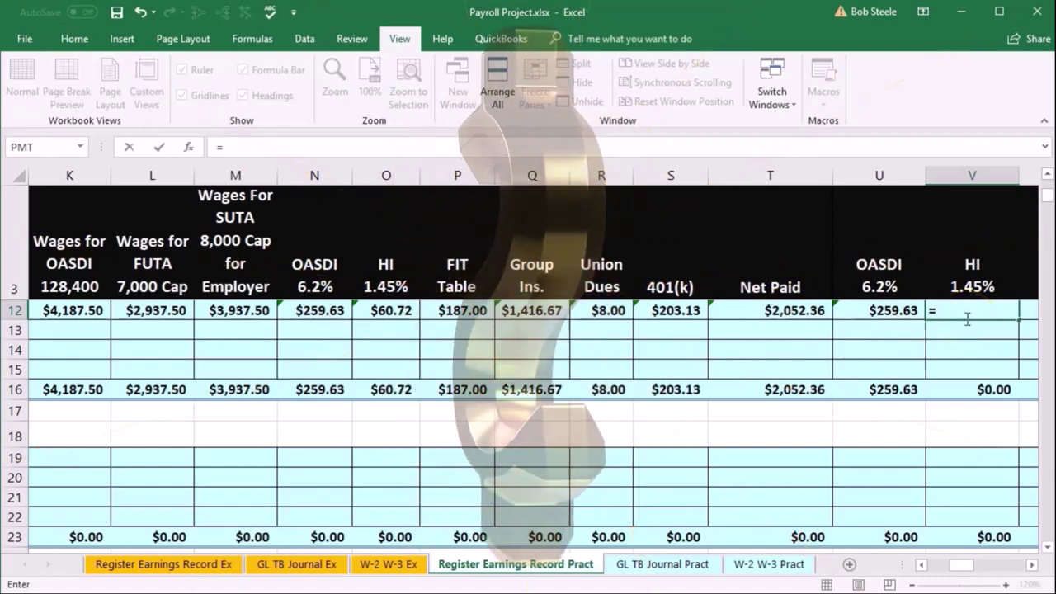
pyautogui.press('Left')
pyautogui.press('Left')
pyautogui.press('Left')
pyautogui.press('Left')
pyautogui.press('Left')
pyautogui.press('Left')
pyautogui.press('Left')
pyautogui.press('Left')
pyautogui.press('Left')
pyautogui.press('Left')
pyautogui.press('Left')
pyautogui.press('Left')
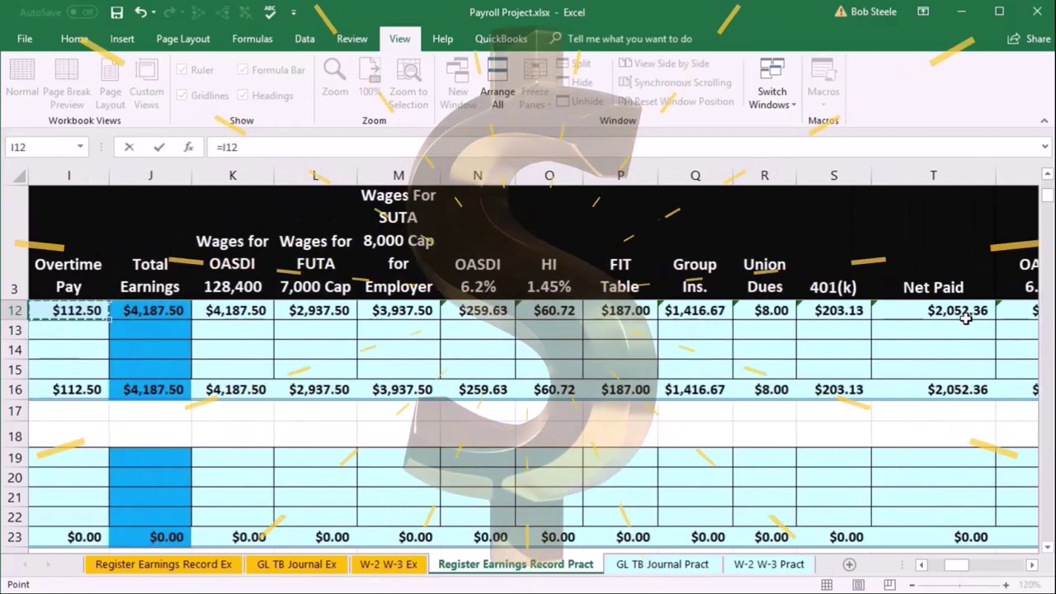
pyautogui.write('*')
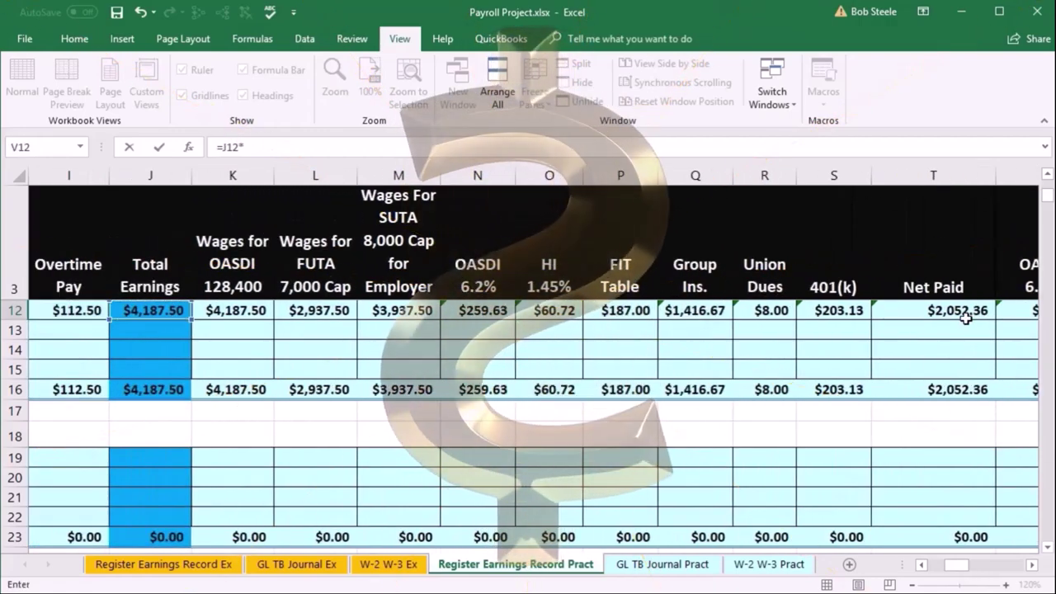
pyautogui.click(1032, 565)
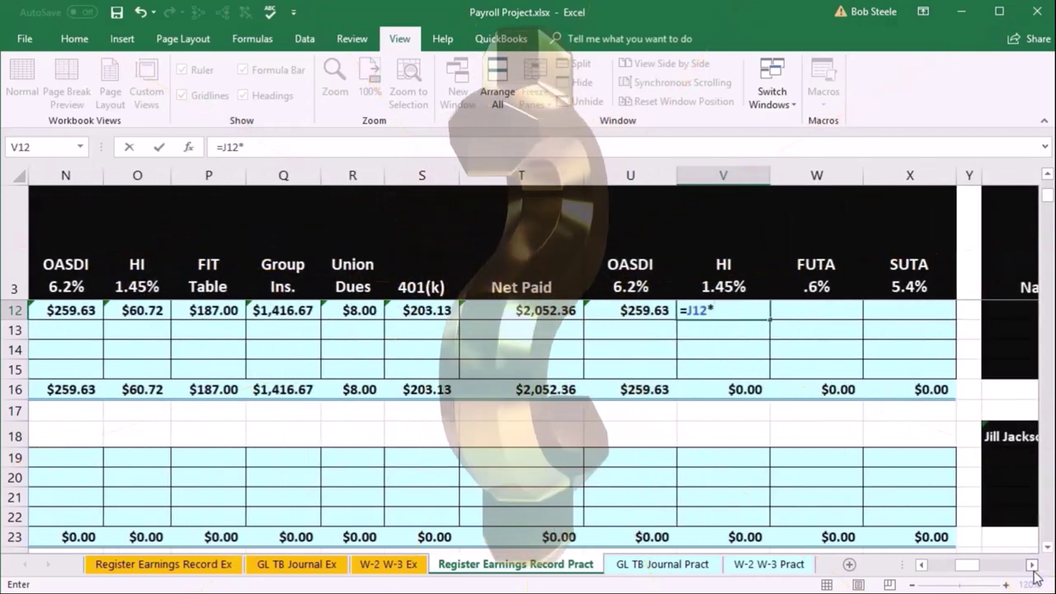
pyautogui.write('.01')
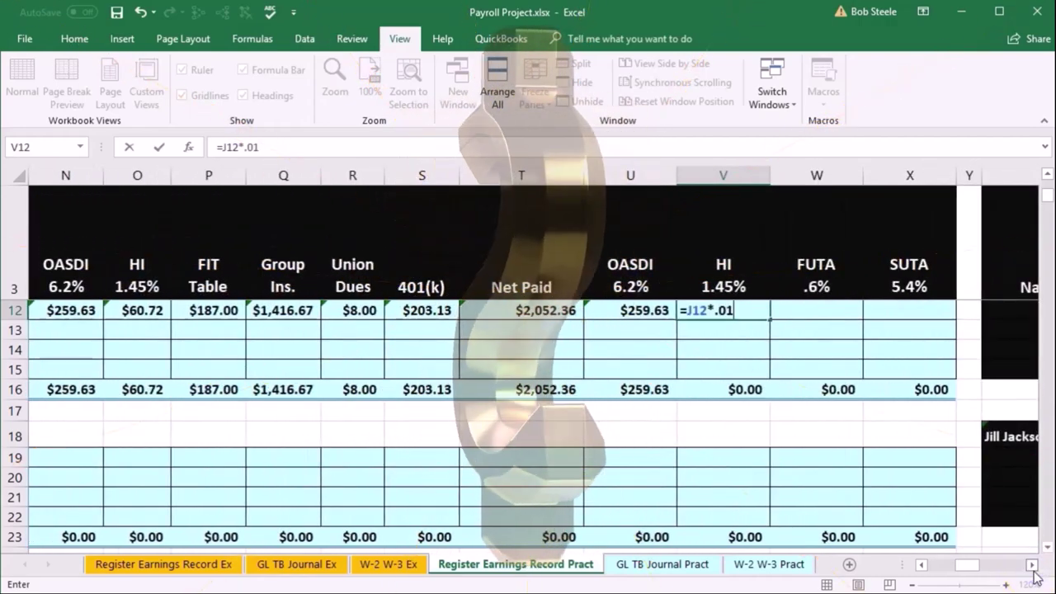
pyautogui.write('45')
pyautogui.press('Tab')
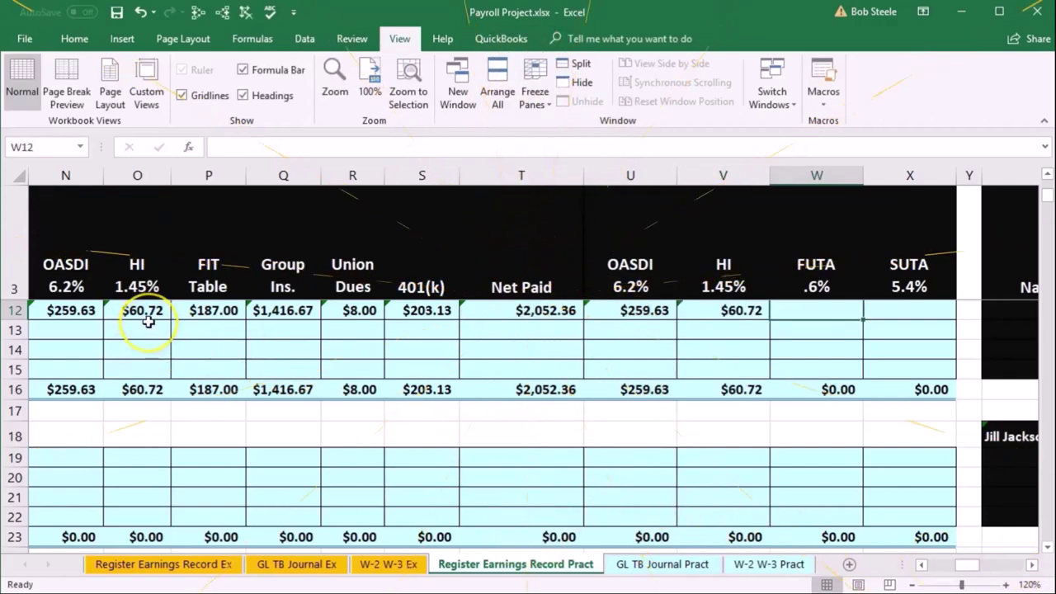
# Calculate the first employee's FUTA tax in W12 from the capped FUTA wages with =L12*.006.
pyautogui.click(801, 307)
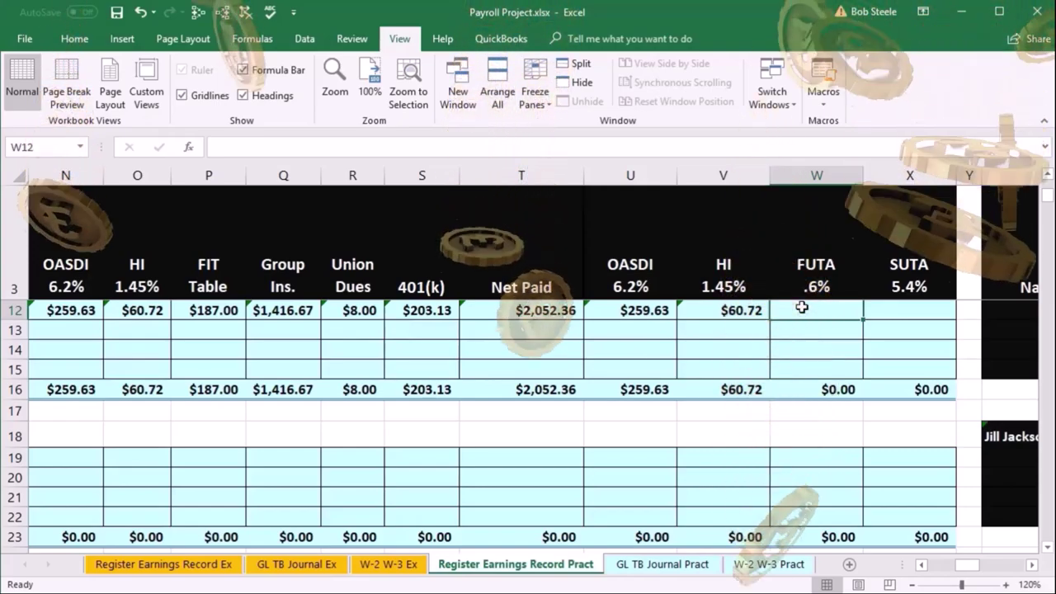
pyautogui.write('=')
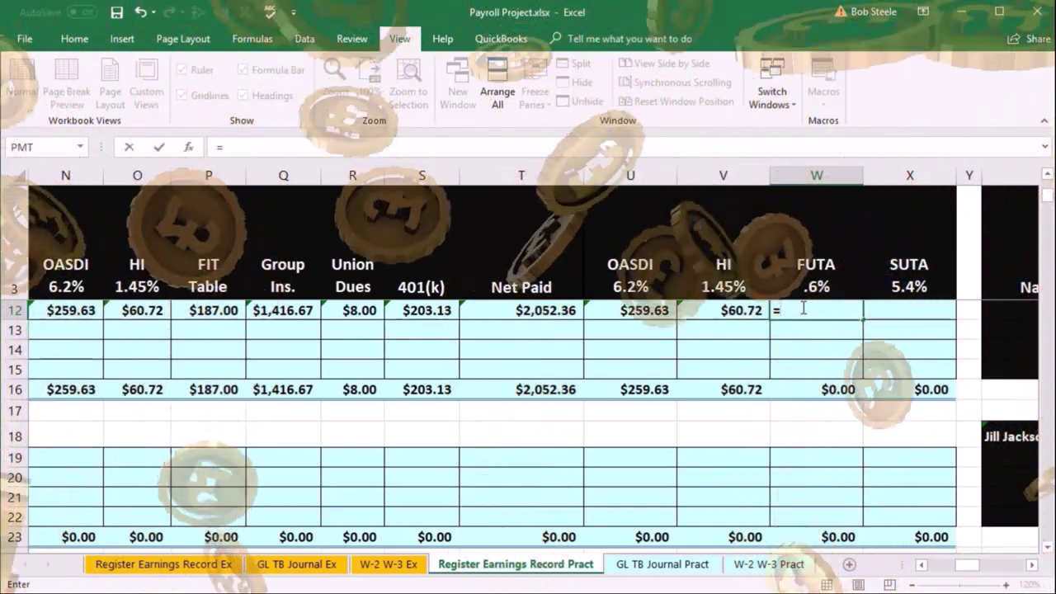
pyautogui.press('Left')
pyautogui.press('Left')
pyautogui.press('Left')
pyautogui.press('Left')
pyautogui.press('Left')
pyautogui.press('Left')
pyautogui.press('Left')
pyautogui.press('Left')
pyautogui.press('Left')
pyautogui.press('Left')
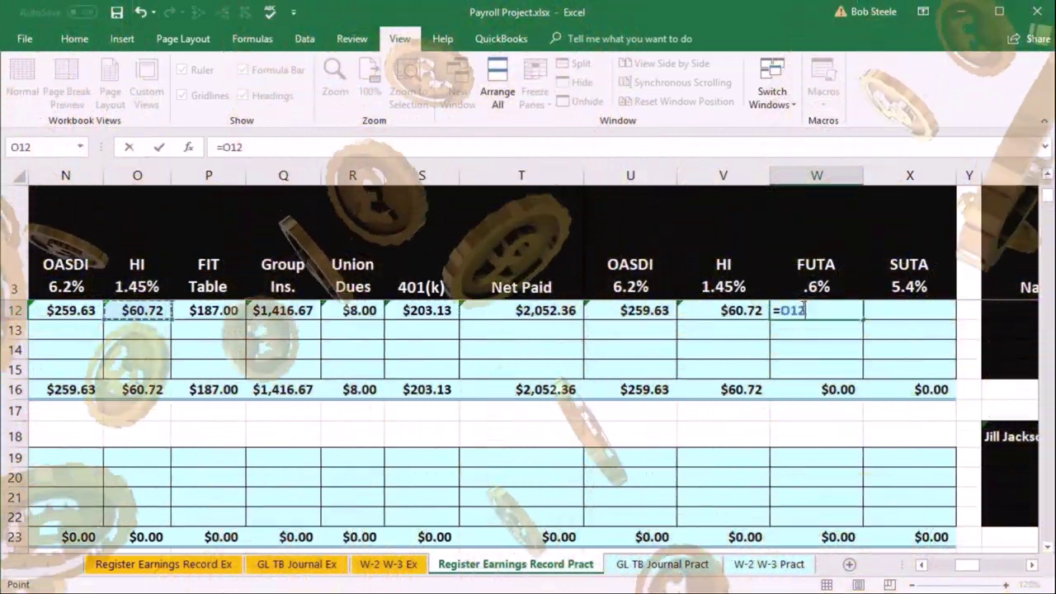
pyautogui.press('Left')
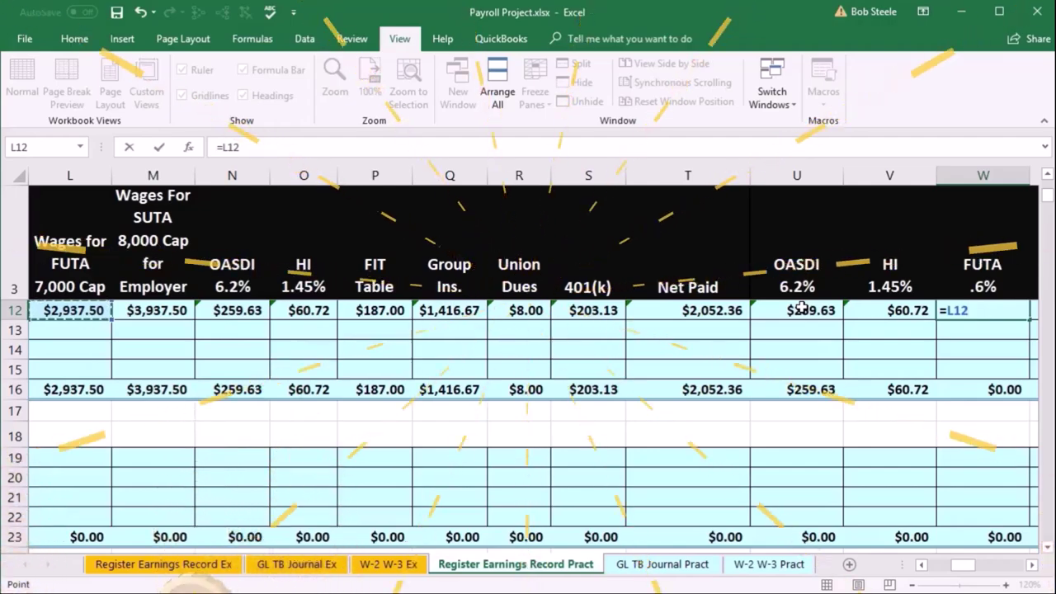
pyautogui.write('*')
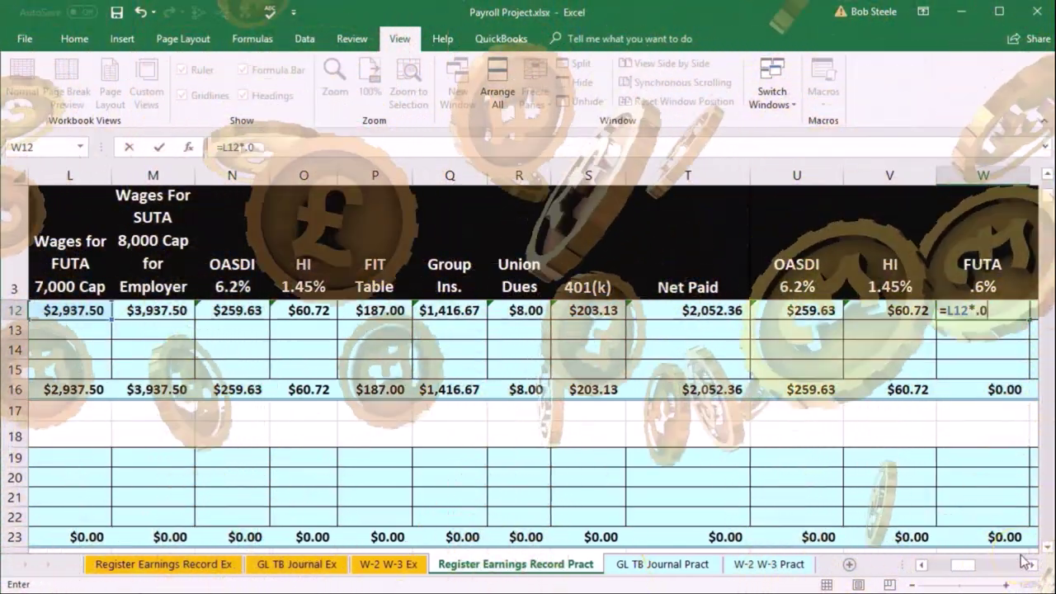
pyautogui.write('.006')
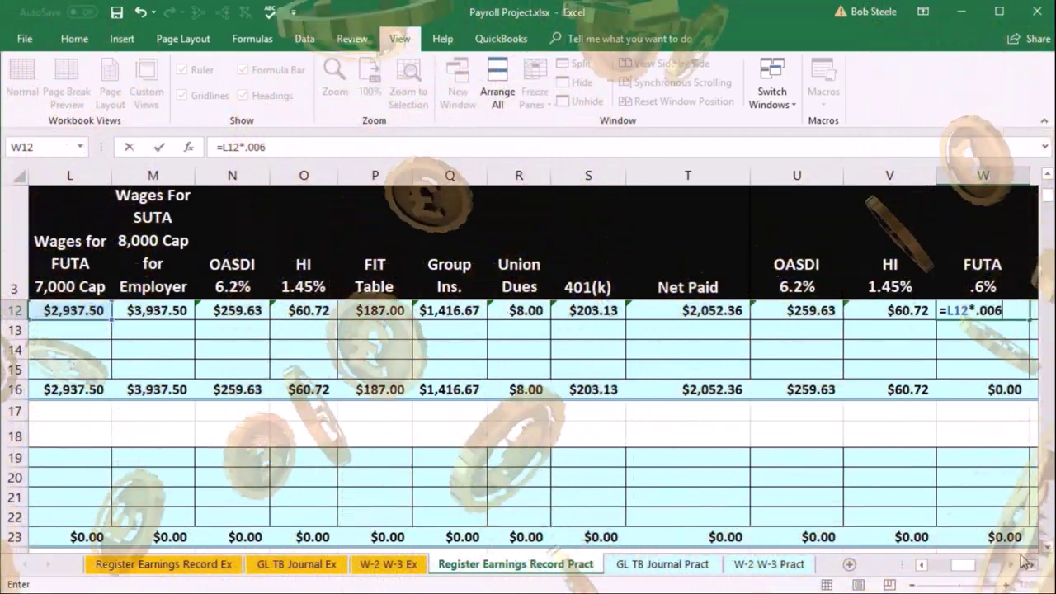
pyautogui.press('Tab')
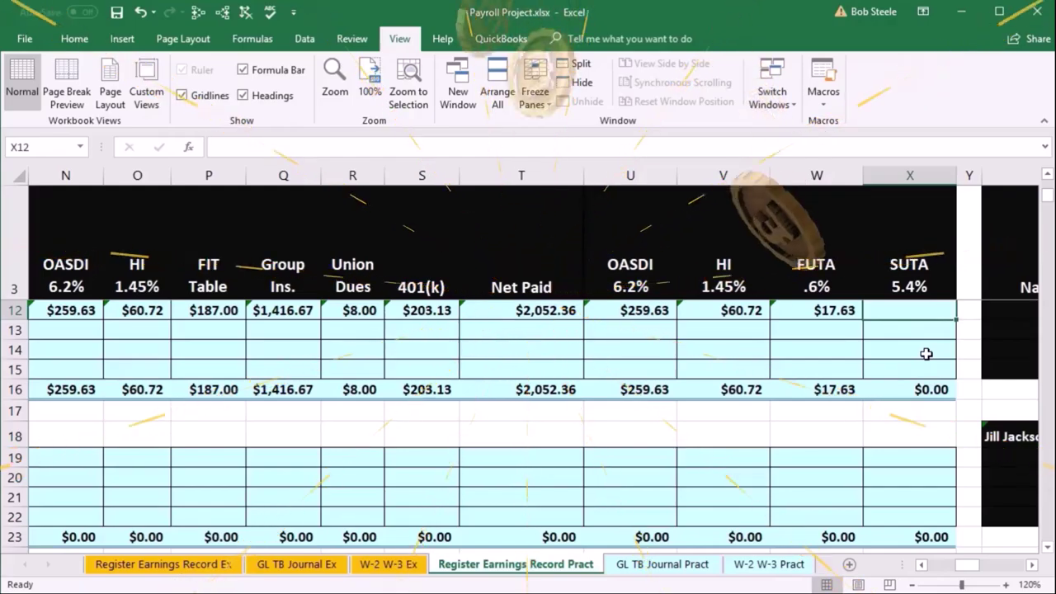
# Calculate the first employee's SUTA tax in X12 from the capped SUTA wages with =M12*.054.
pyautogui.write('=')
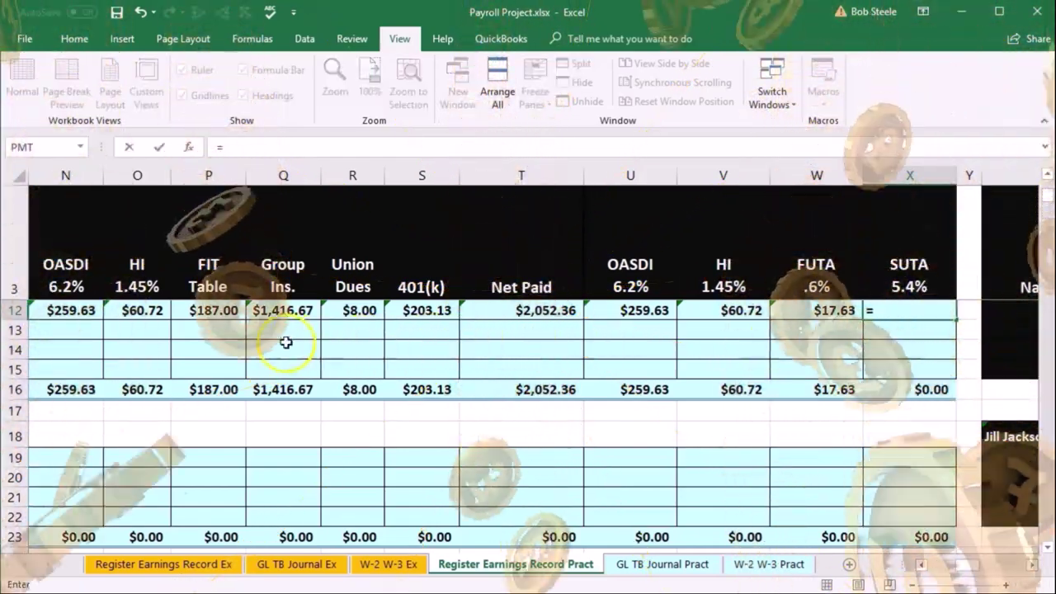
pyautogui.click(83, 316)
pyautogui.press('Left')
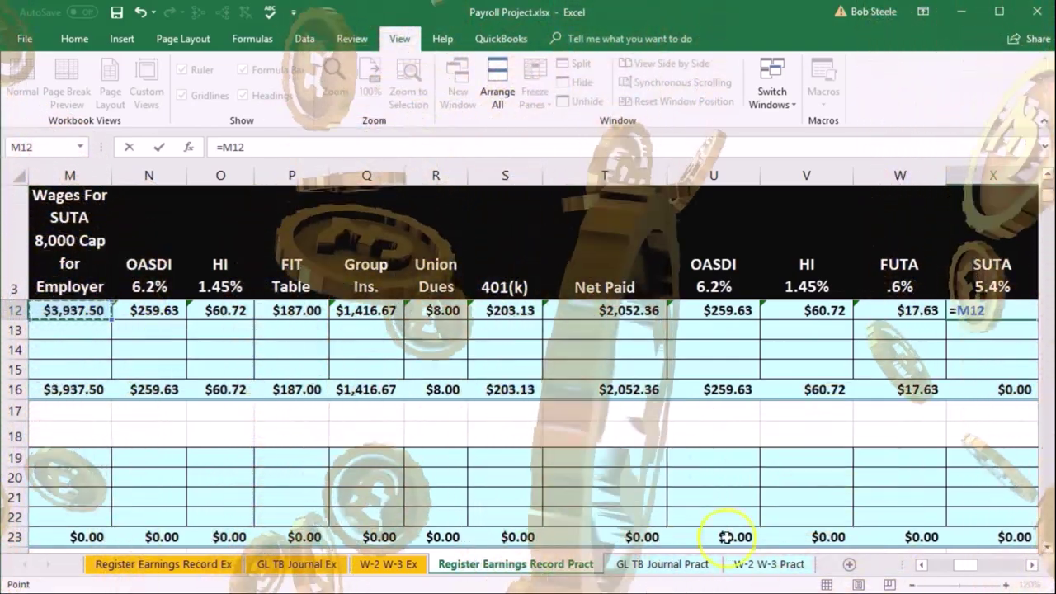
pyautogui.click(1033, 565)
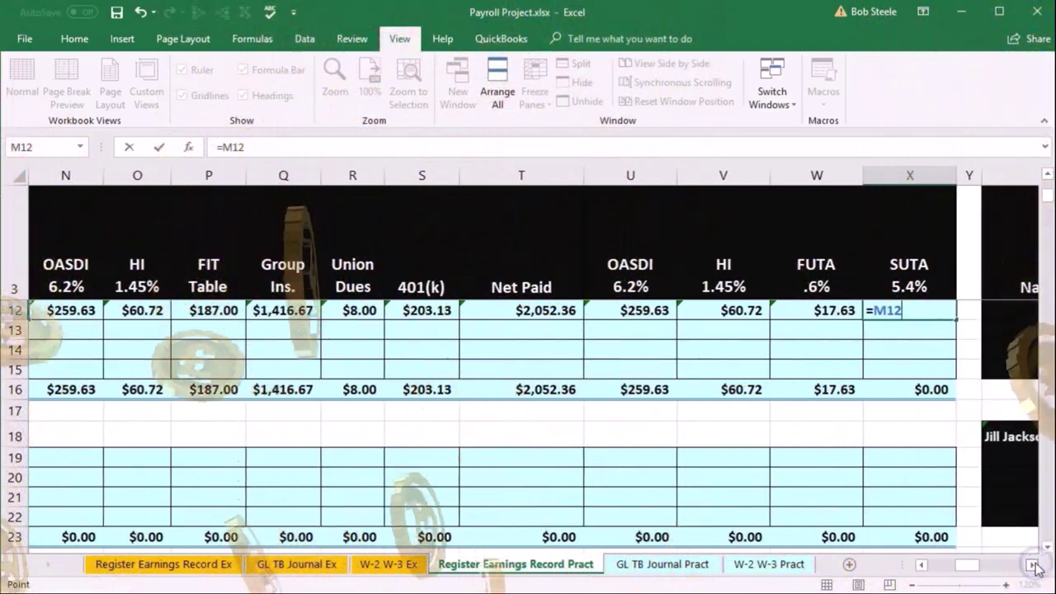
pyautogui.write('*')
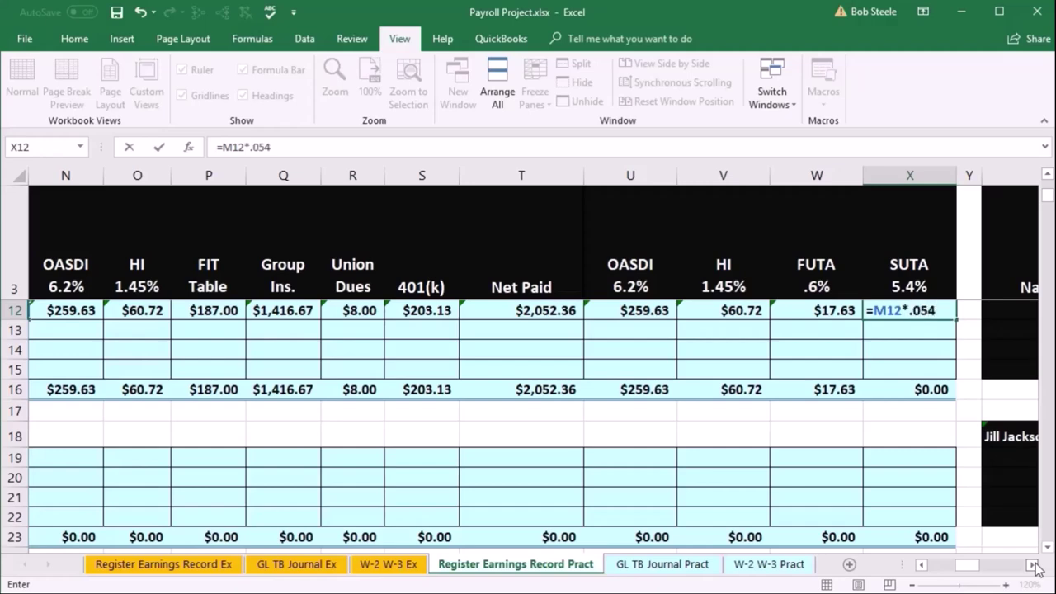
pyautogui.press('Return')
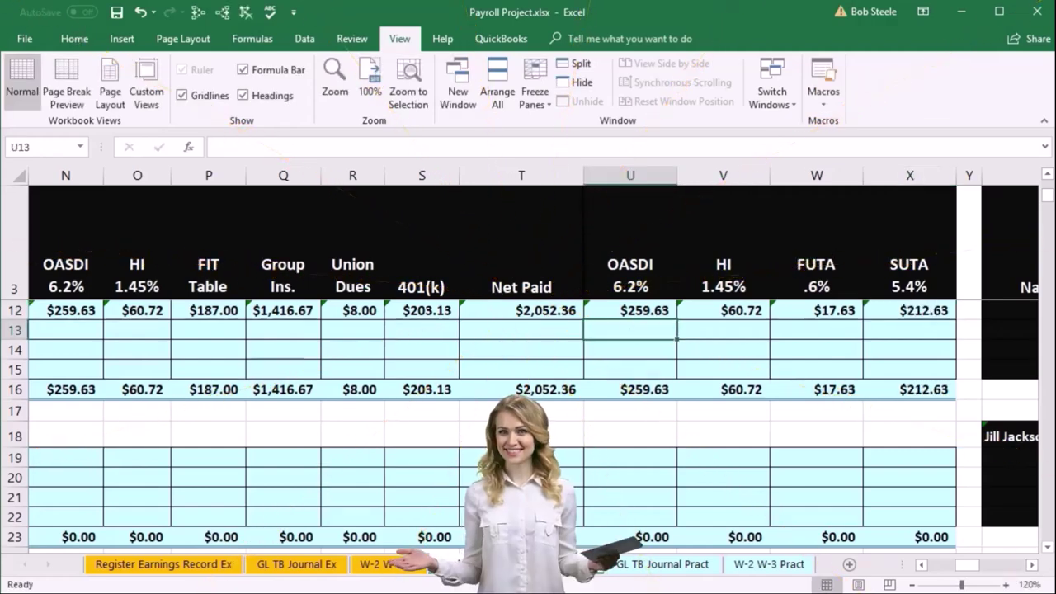
pyautogui.click(807, 330)
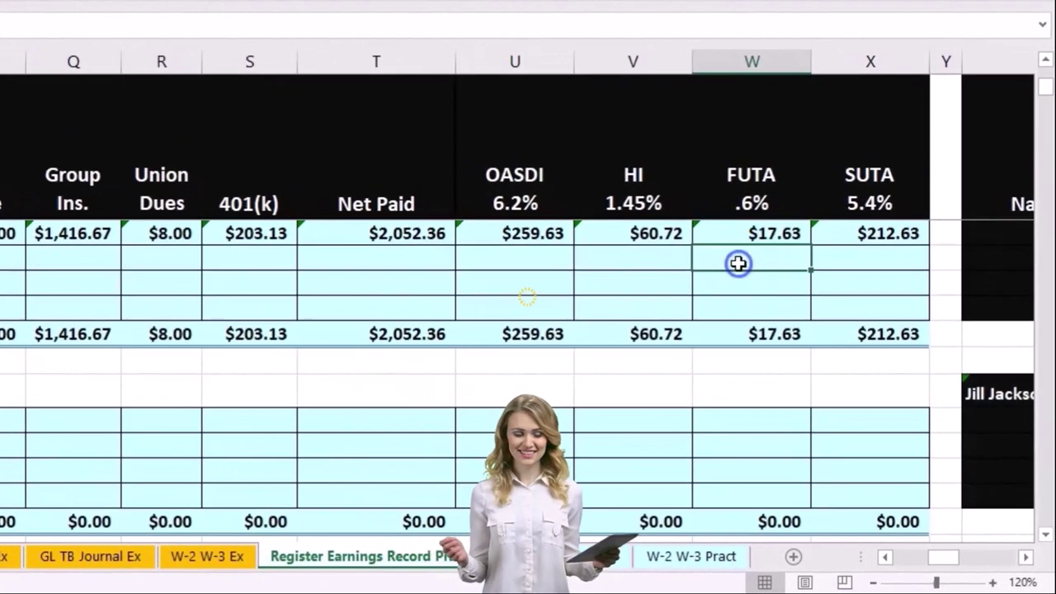
# Enter 161 regular hours in D13 and a regular rate of $28 in E13 for the second employee.
pyautogui.press('Left')
pyautogui.press('Left')
pyautogui.press('Left')
pyautogui.press('Left')
pyautogui.press('Left')
pyautogui.press('Left')
pyautogui.press('Left')
pyautogui.press('Left')
pyautogui.press('Left')
pyautogui.press('Left')
pyautogui.press('Left')
pyautogui.press('Left')
pyautogui.press('Left')
pyautogui.press('Left')
pyautogui.press('Left')
pyautogui.press('Left')
pyautogui.press('Left')
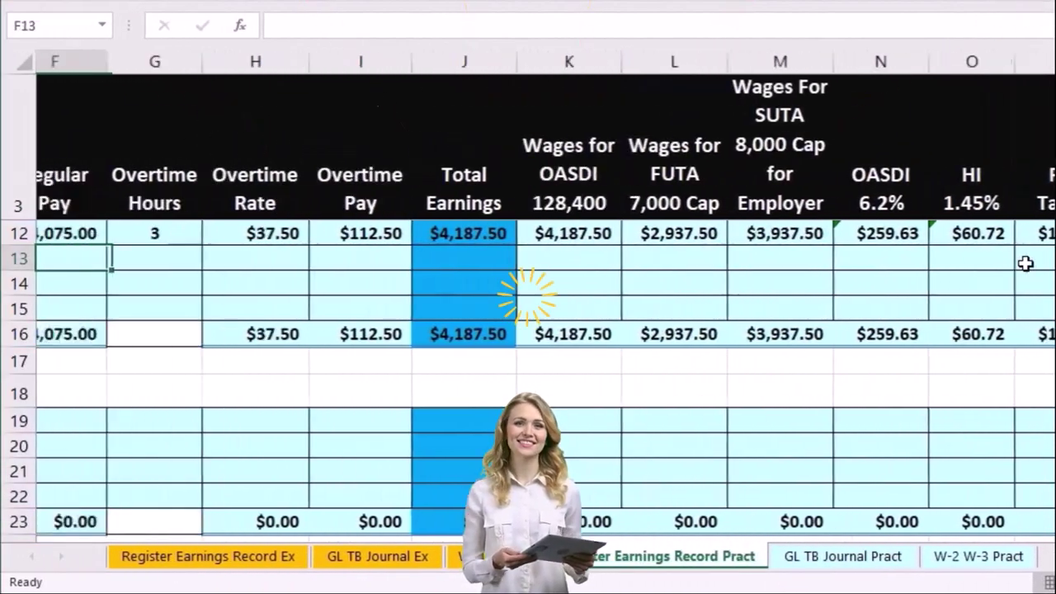
pyautogui.press('Left')
pyautogui.press('Left')
pyautogui.press('Left')
pyautogui.press('Left')
pyautogui.press('Left')
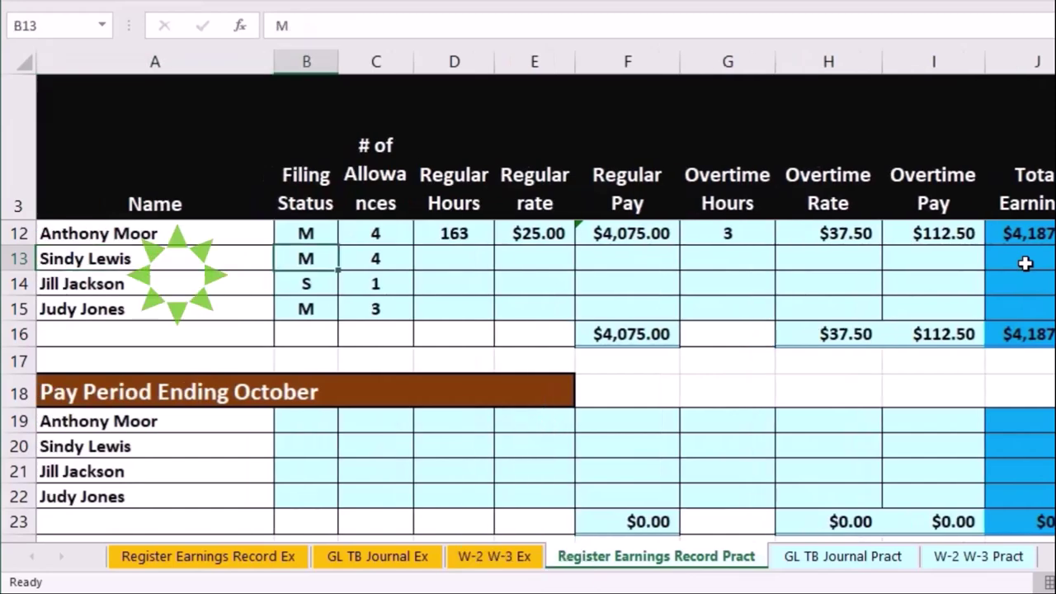
pyautogui.press('Right')
pyautogui.press('Right')
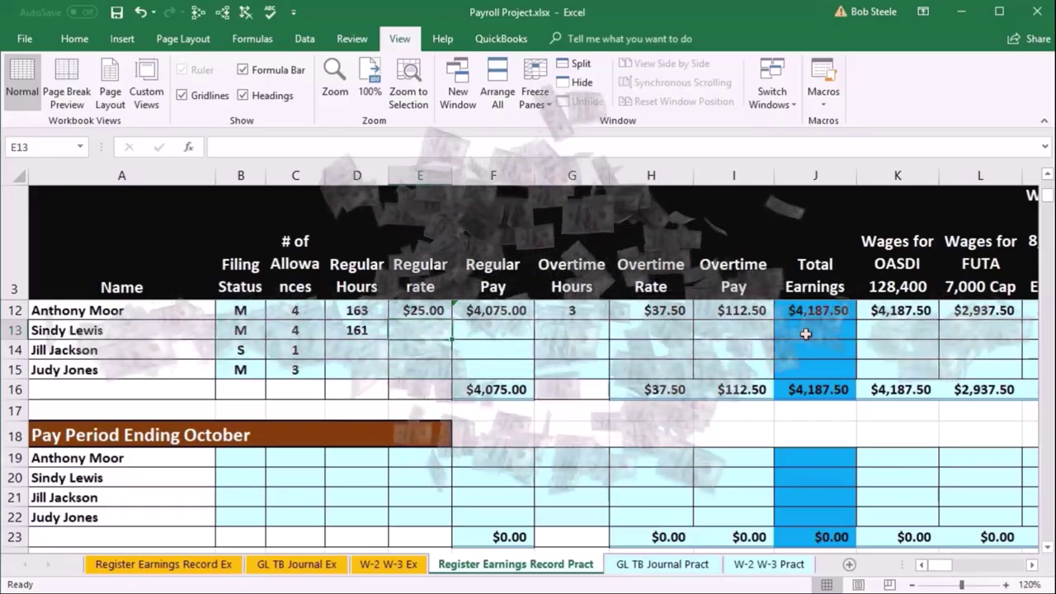
pyautogui.write('28')
pyautogui.press('Right')
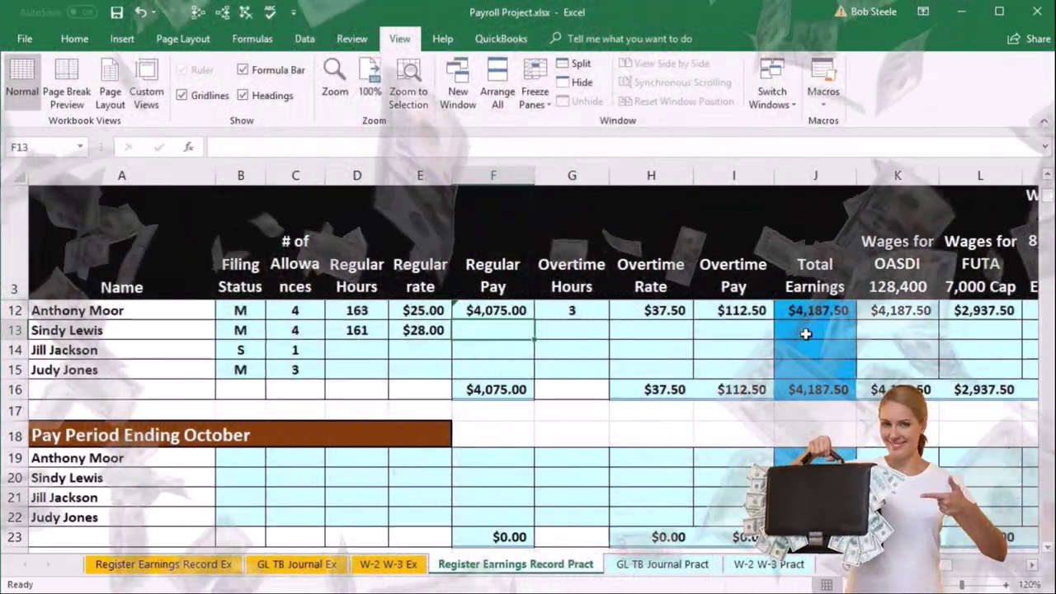
# Calculate the second employee's regular pay in F13 with =D13*E13.
pyautogui.write('=')
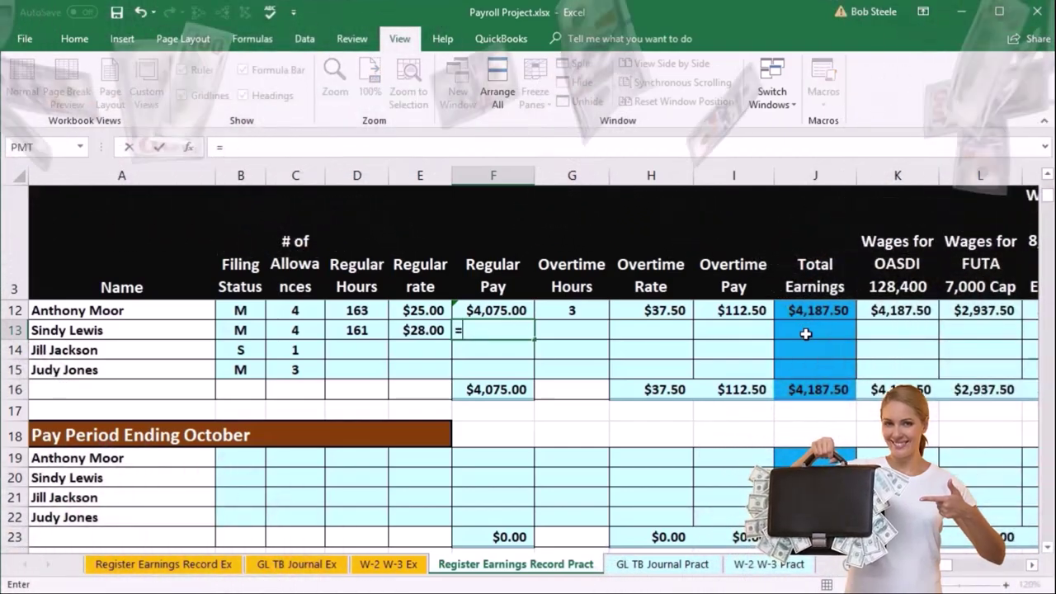
pyautogui.click(362, 330)
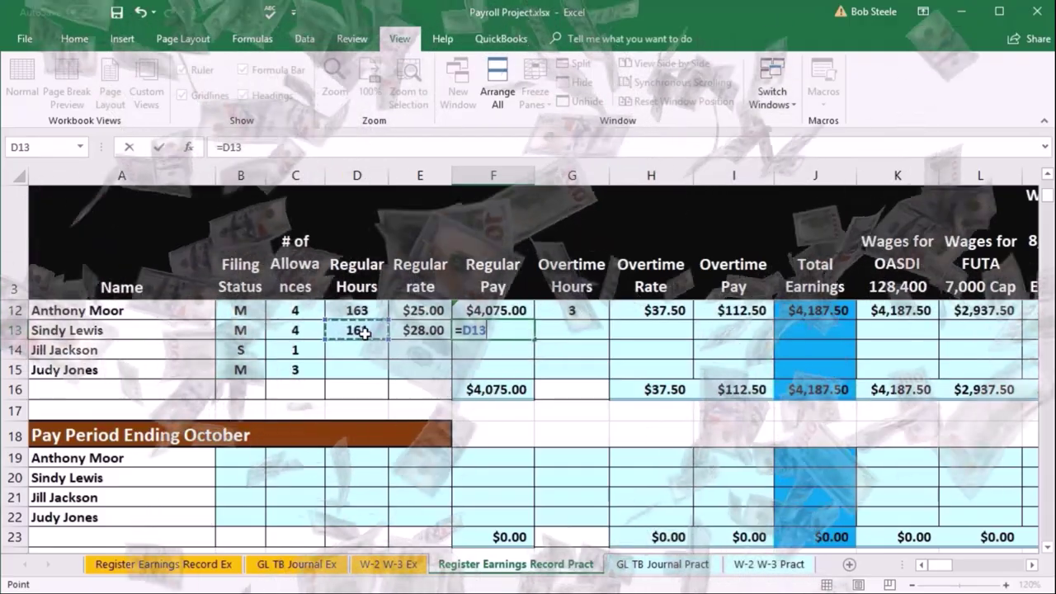
pyautogui.write('*')
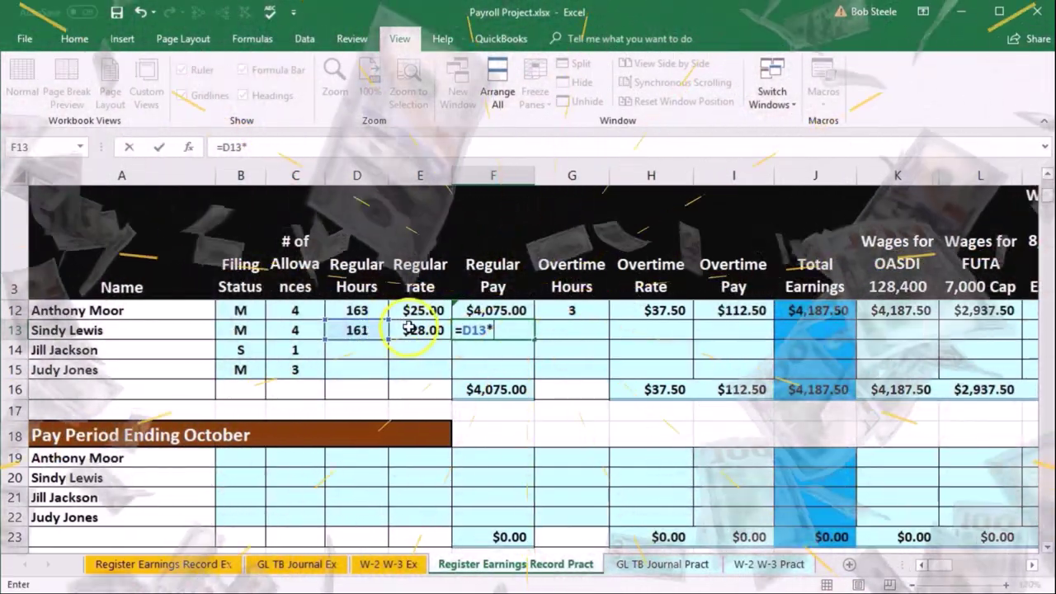
pyautogui.click(417, 330)
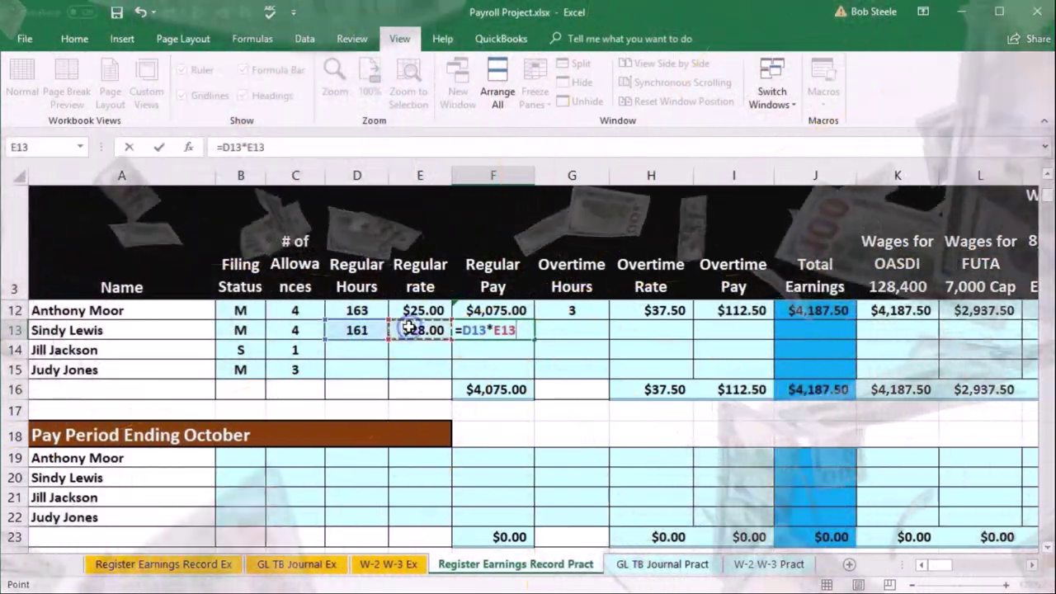
pyautogui.press('Return')
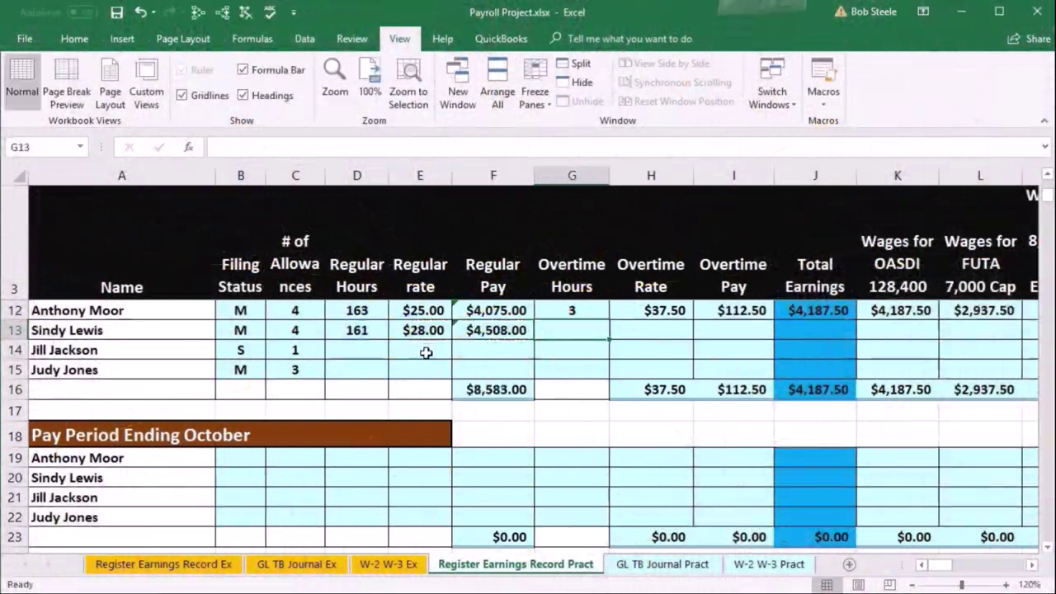
# Enter 1 overtime hour in G13 and calculate the second employee's overtime rate in H13 with =E13*1.5.
pyautogui.click(575, 338)
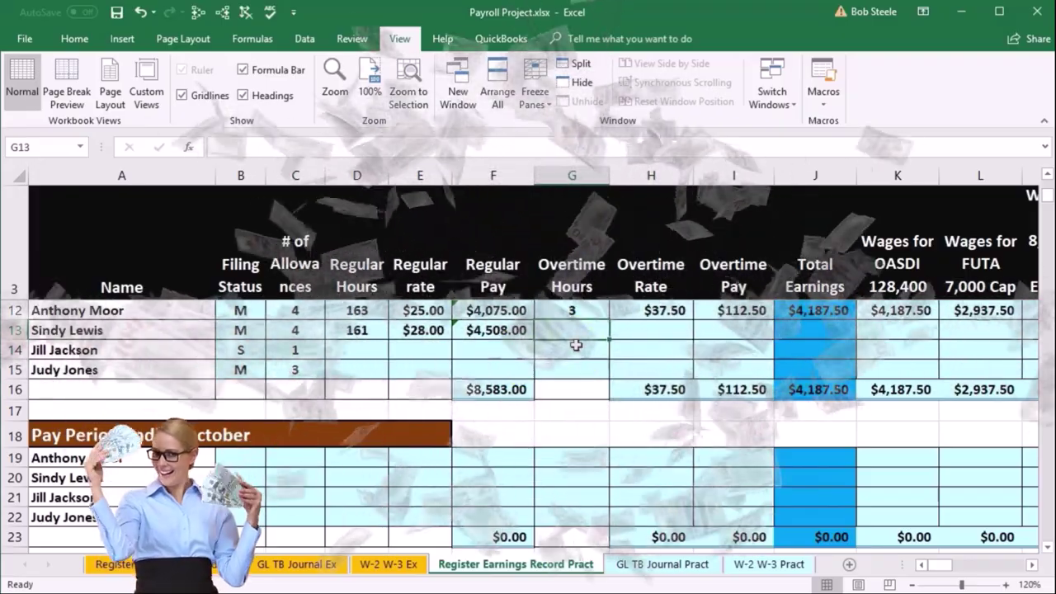
pyautogui.write('1')
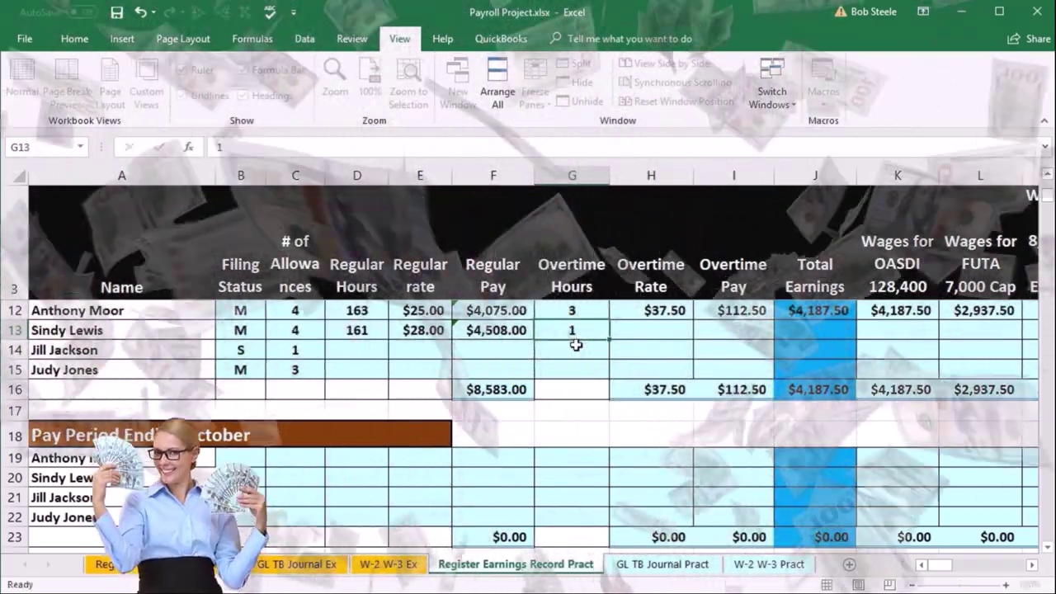
pyautogui.press('Tab')
pyautogui.scroll(1, 664, 373)
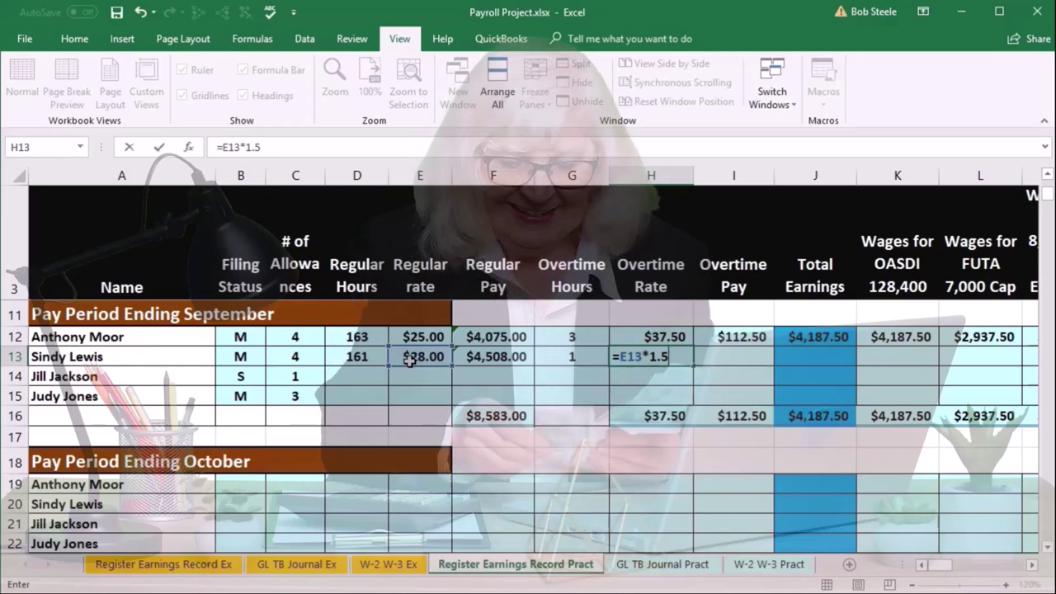
pyautogui.press('Tab')
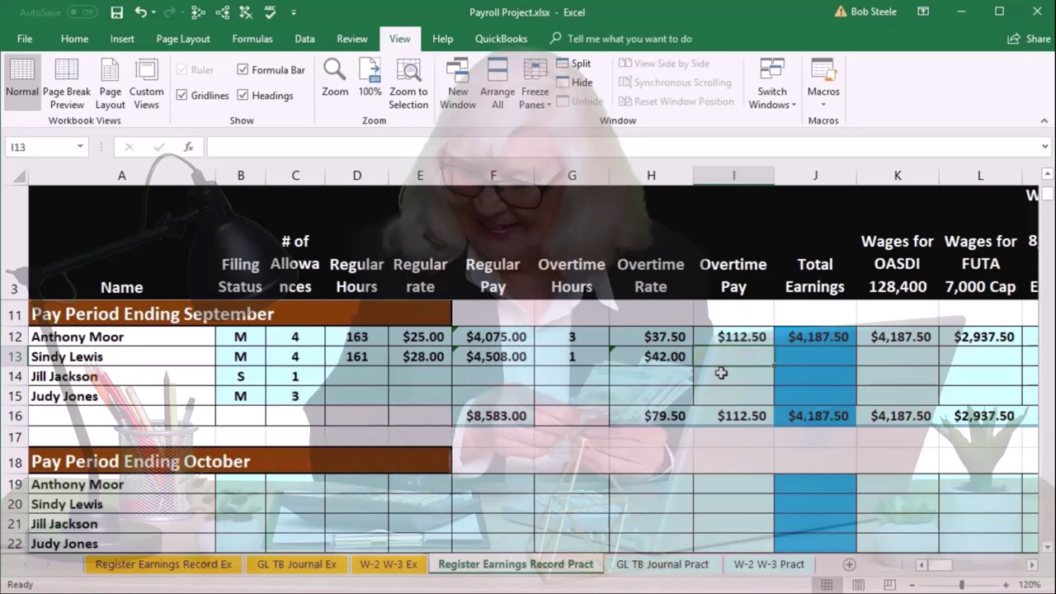
# Calculate the second employee's overtime pay in I13 with =G13*H13 and total earnings in J13 with =F13+I13.
pyautogui.write('=')
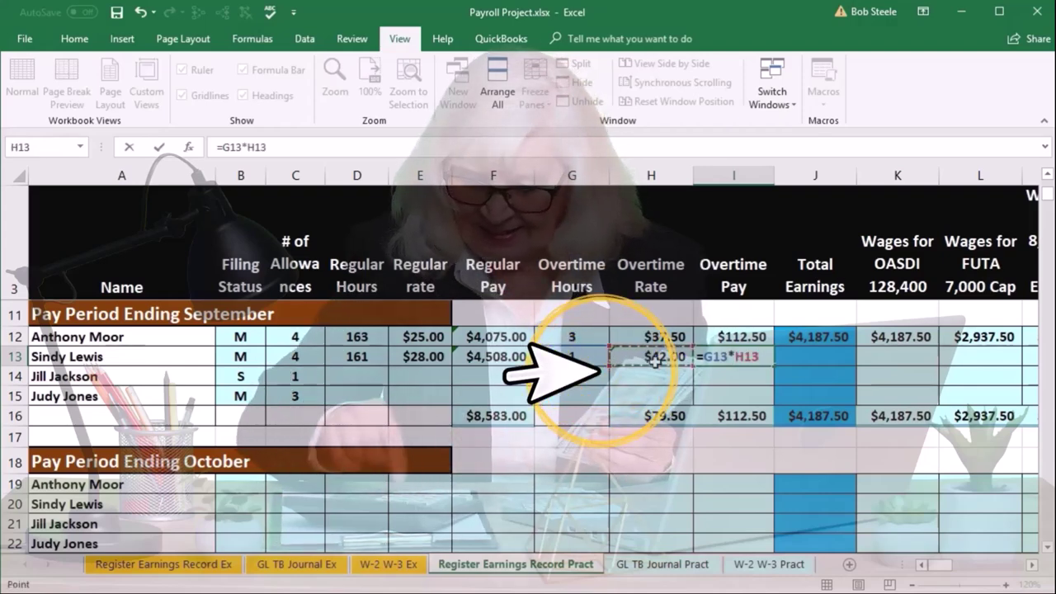
pyautogui.press('Tab')
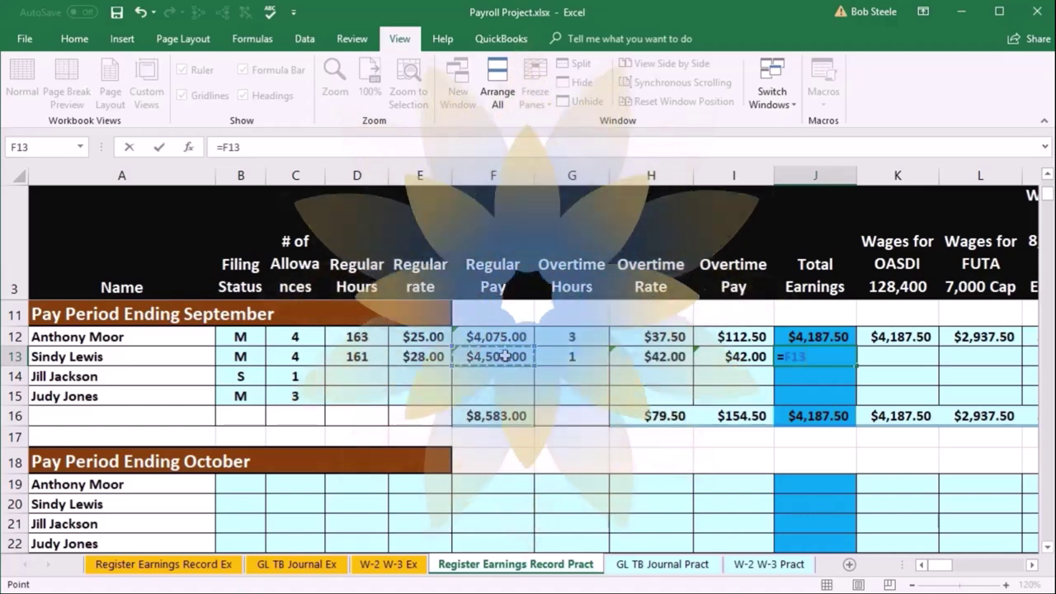
pyautogui.write('+')
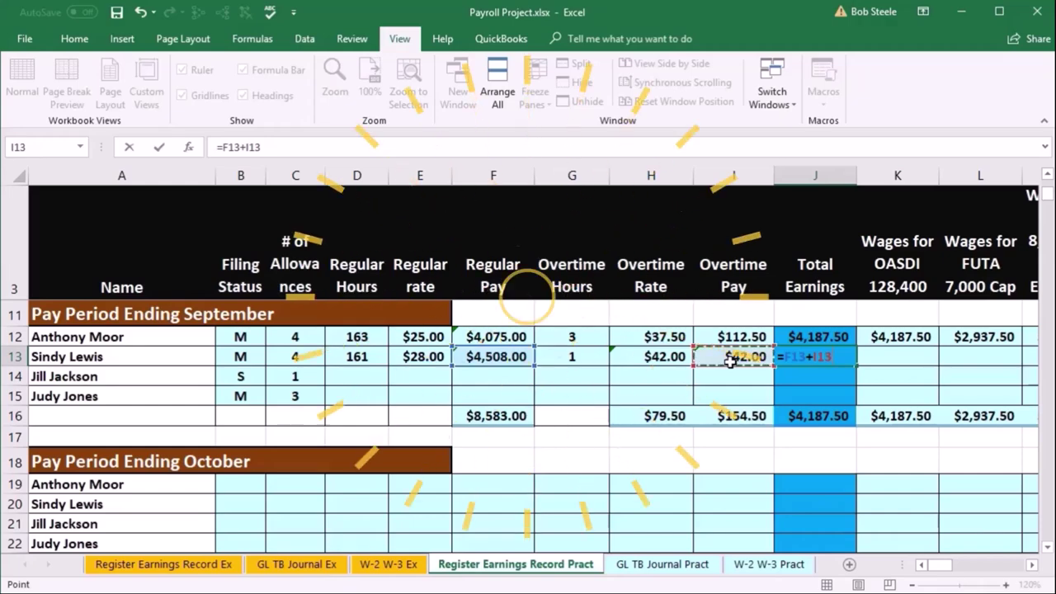
pyautogui.press('Tab')
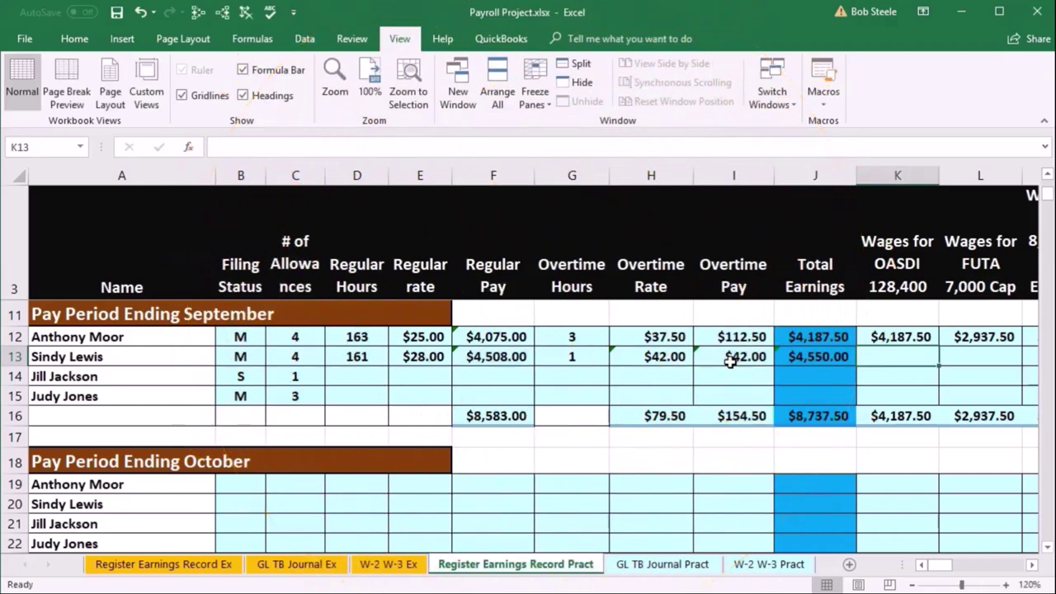
# Set the second employee's OASDI wages in K13 equal to the total earnings in J13.
pyautogui.click(1030, 566)
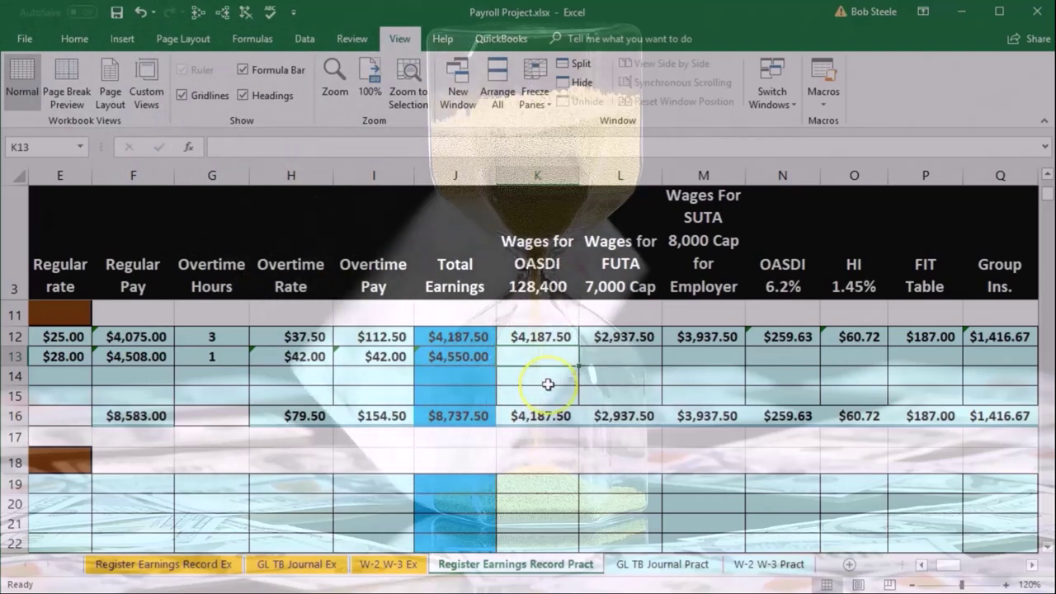
pyautogui.write('=')
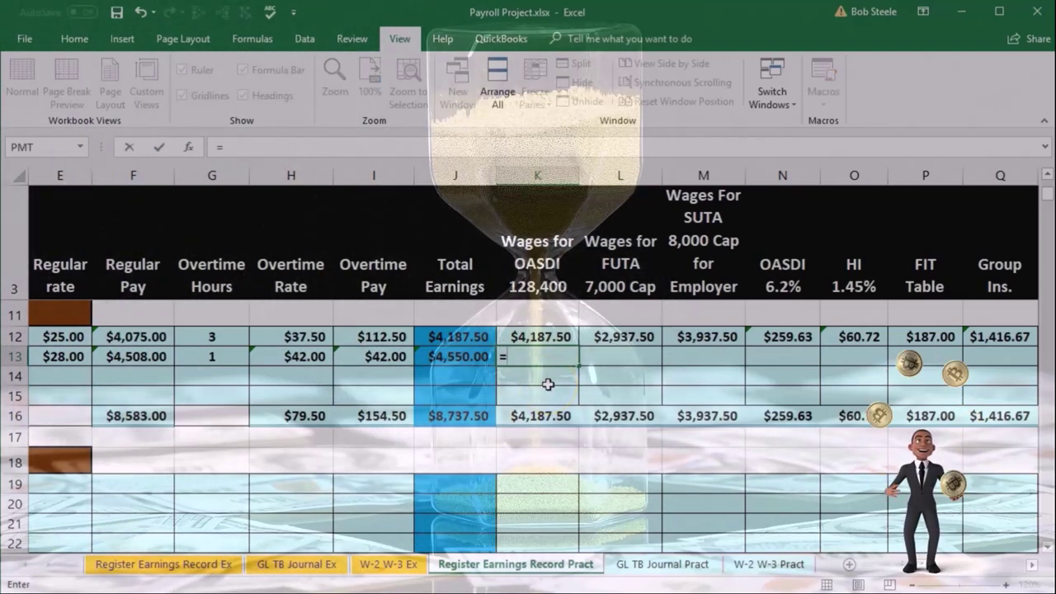
pyautogui.press('Tab')
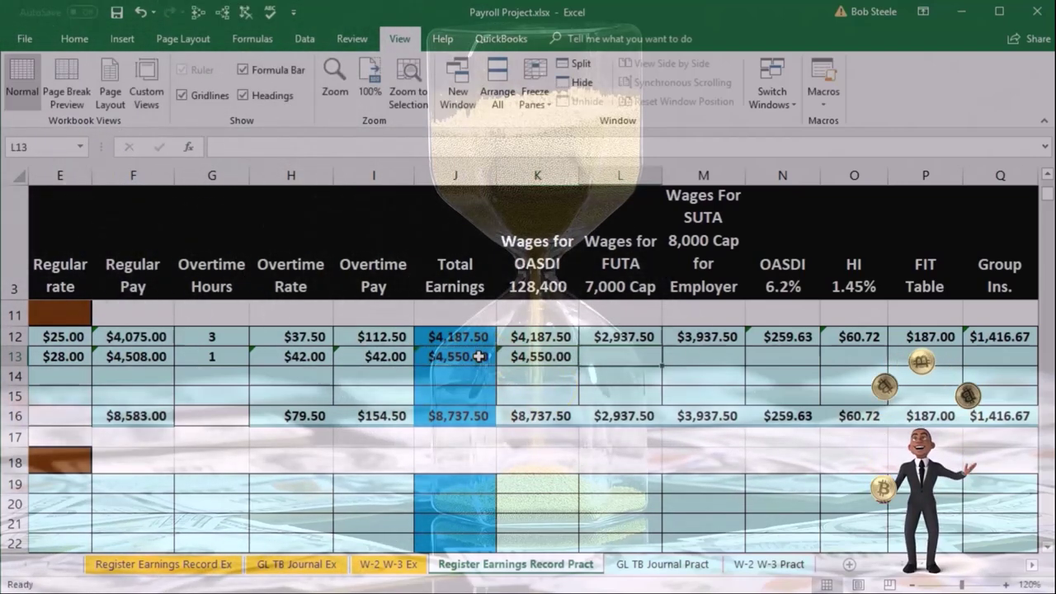
# Calculate the second employee's remaining FUTA wages under the cap in L13 with =7000-L6.
pyautogui.click(1032, 564)
pyautogui.click(1032, 564)
pyautogui.click(1032, 565)
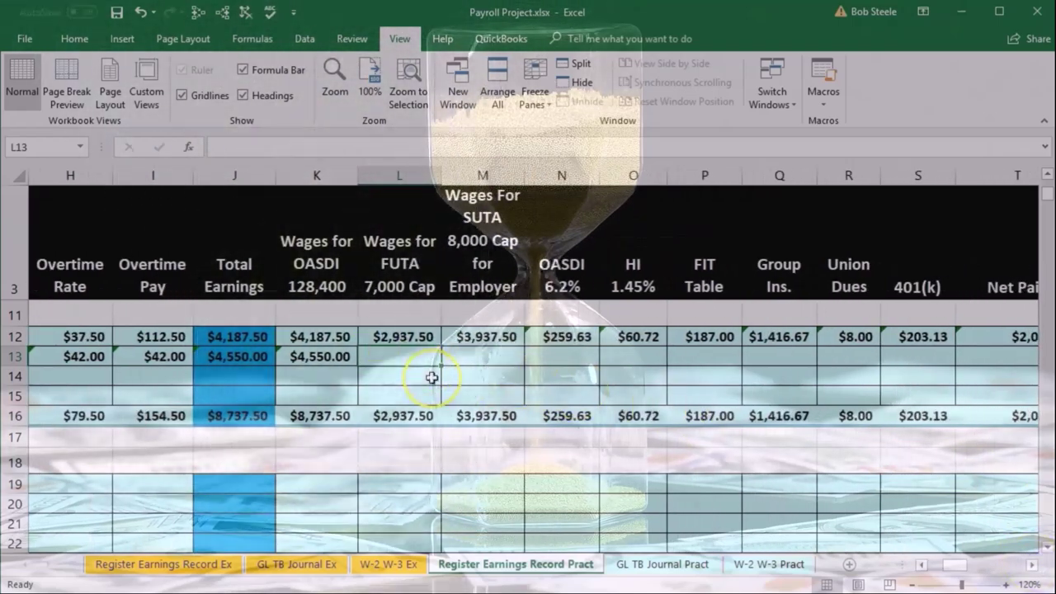
pyautogui.scroll(2, 413, 359)
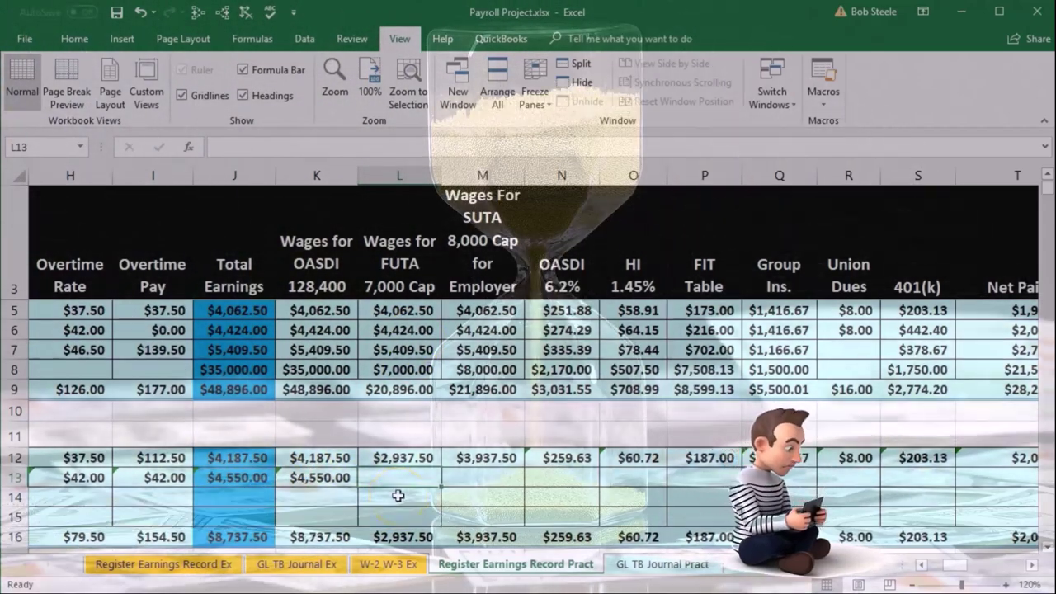
pyautogui.write('=7')
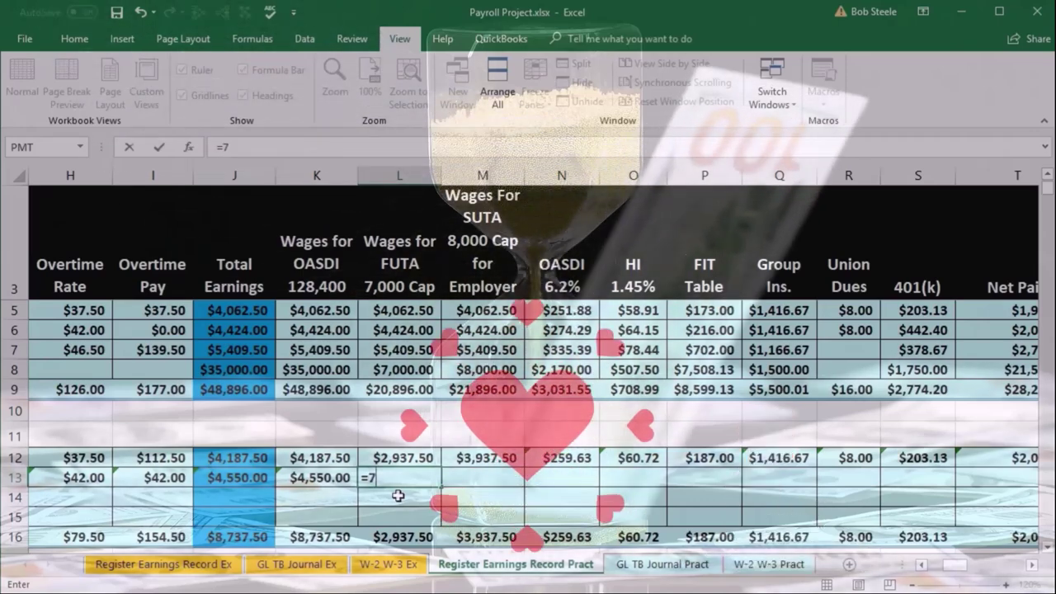
pyautogui.write('000-')
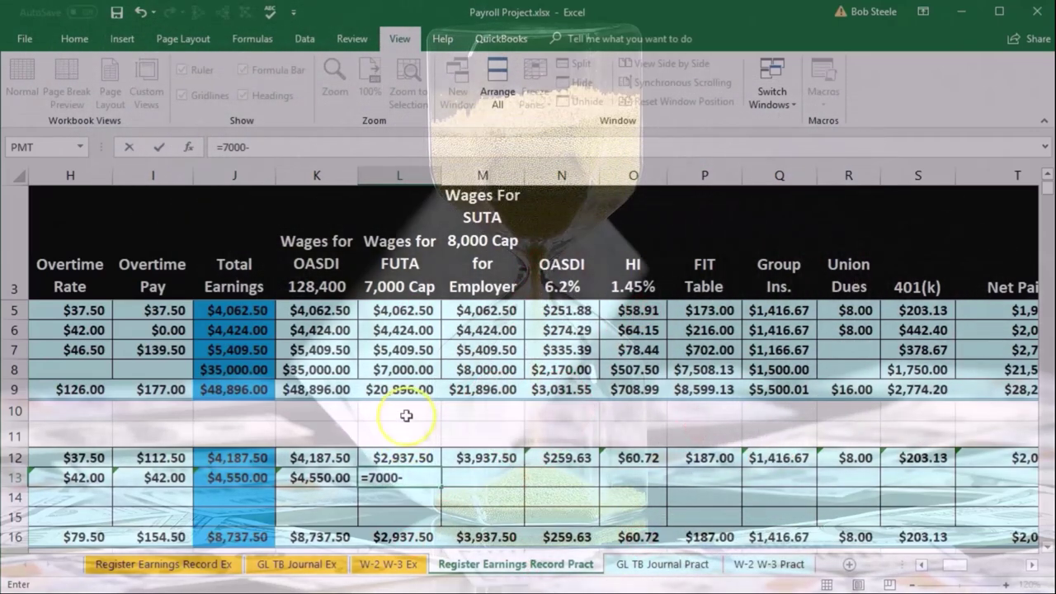
pyautogui.click(396, 330)
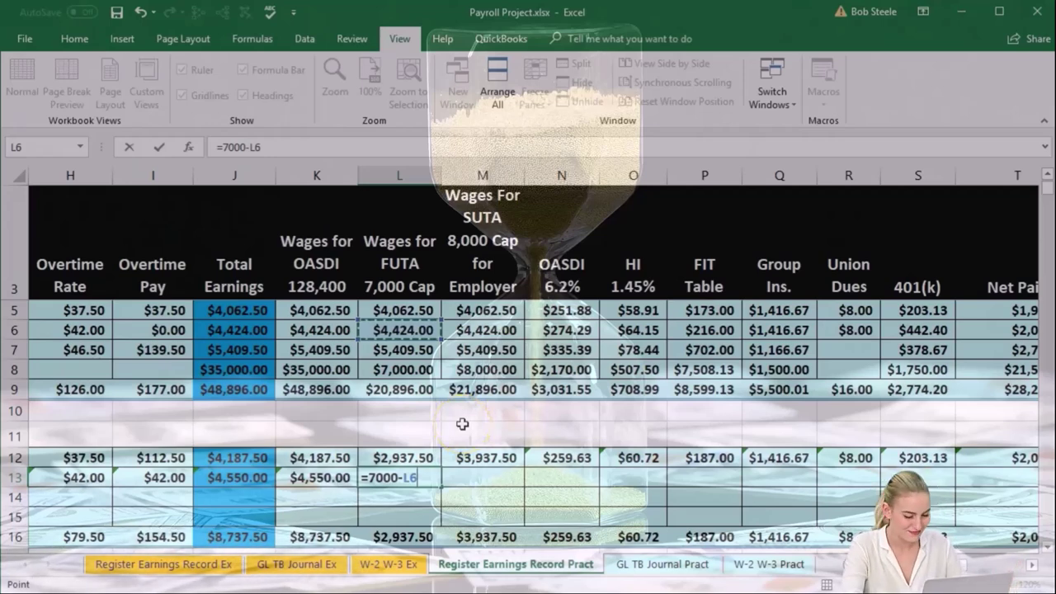
pyautogui.press('Tab')
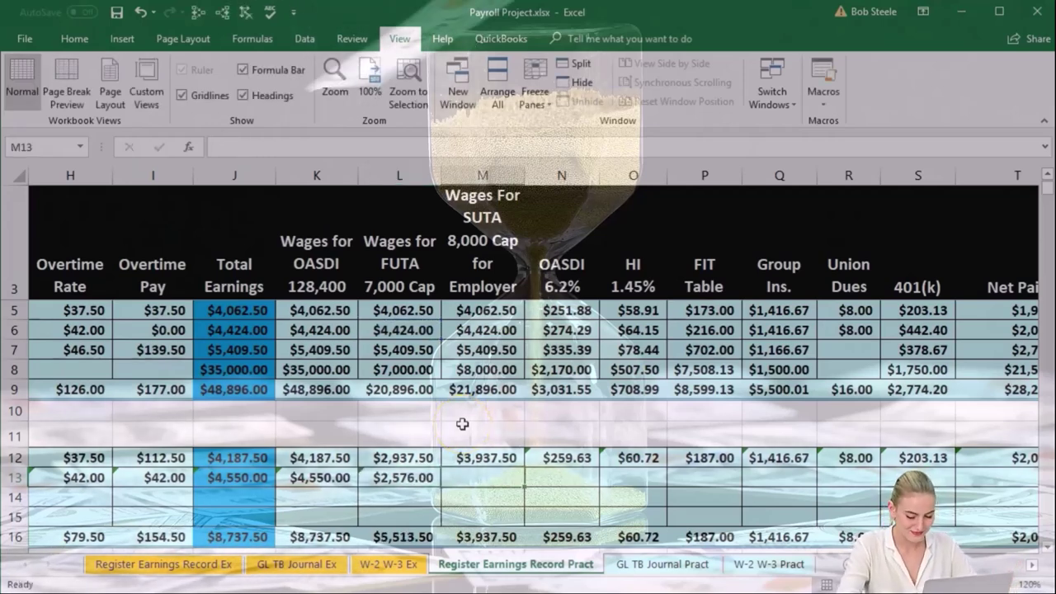
# Calculate the second employee's capped SUTA wages in M13 with =8000-M6 and check the combined sum of M13 and M6.
pyautogui.click(415, 478)
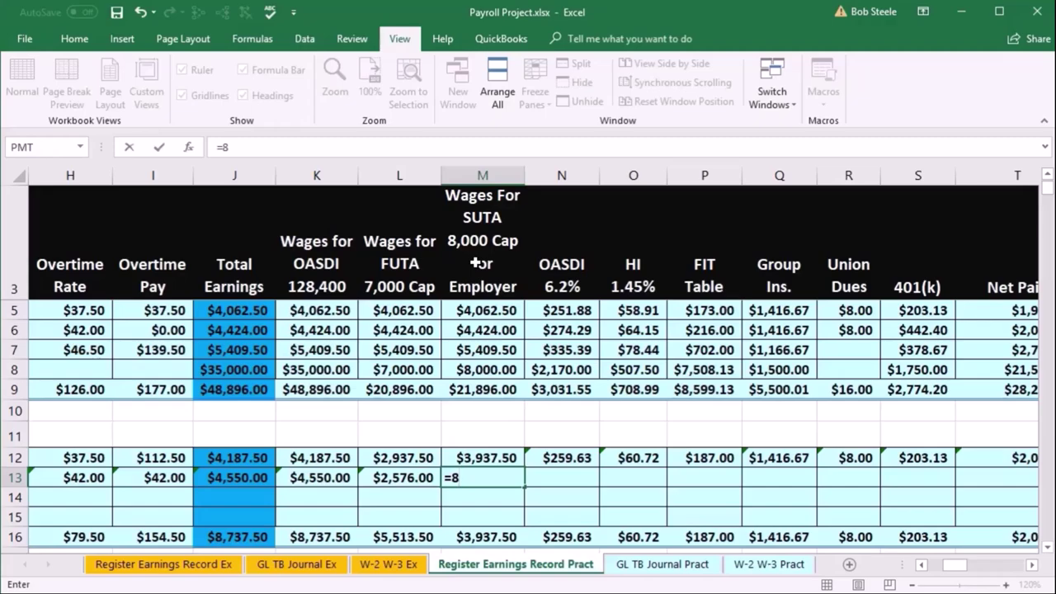
pyautogui.write('000-')
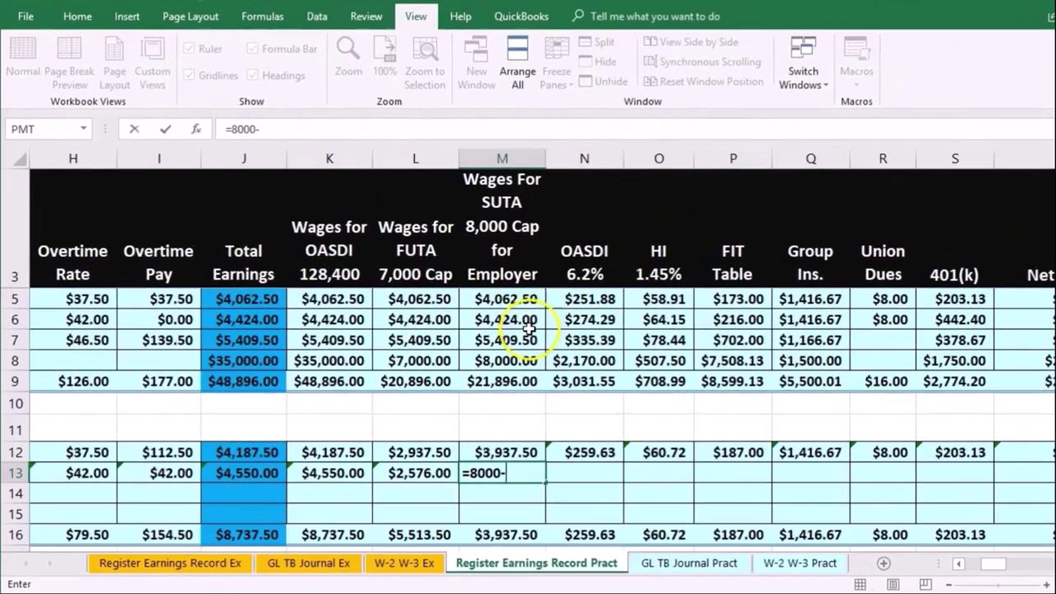
pyautogui.click(483, 329)
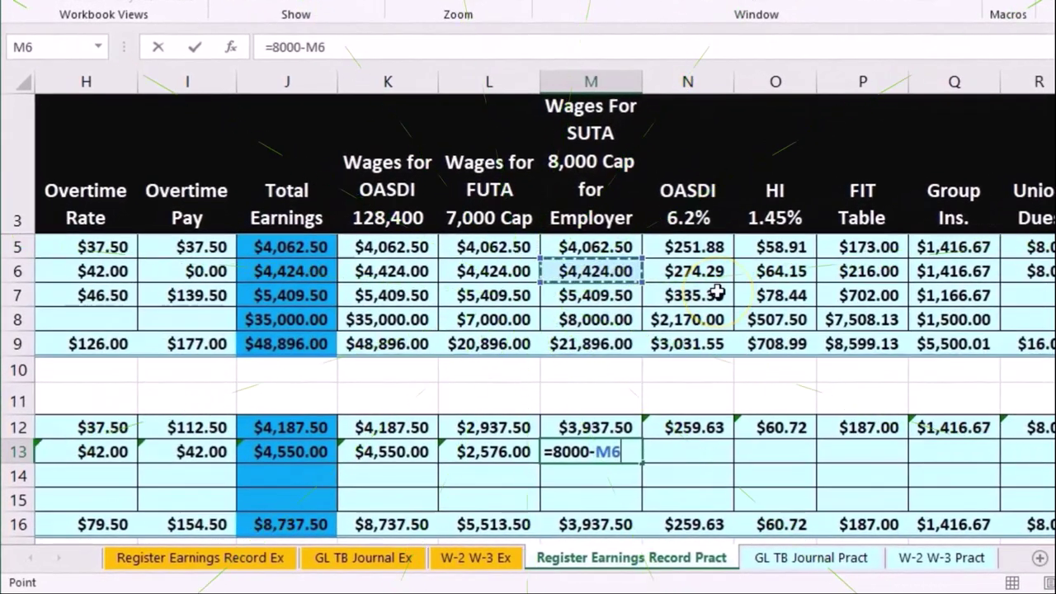
pyautogui.press('Tab')
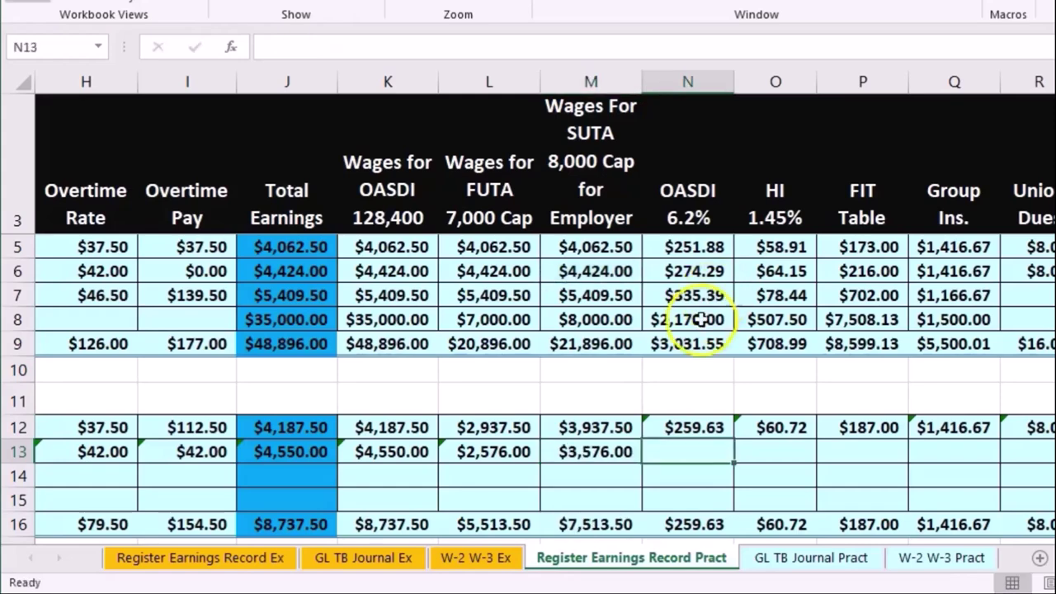
pyautogui.click(609, 449)
pyautogui.keyDown('ctrl'); pyautogui.click(594, 271); pyautogui.keyUp('ctrl')
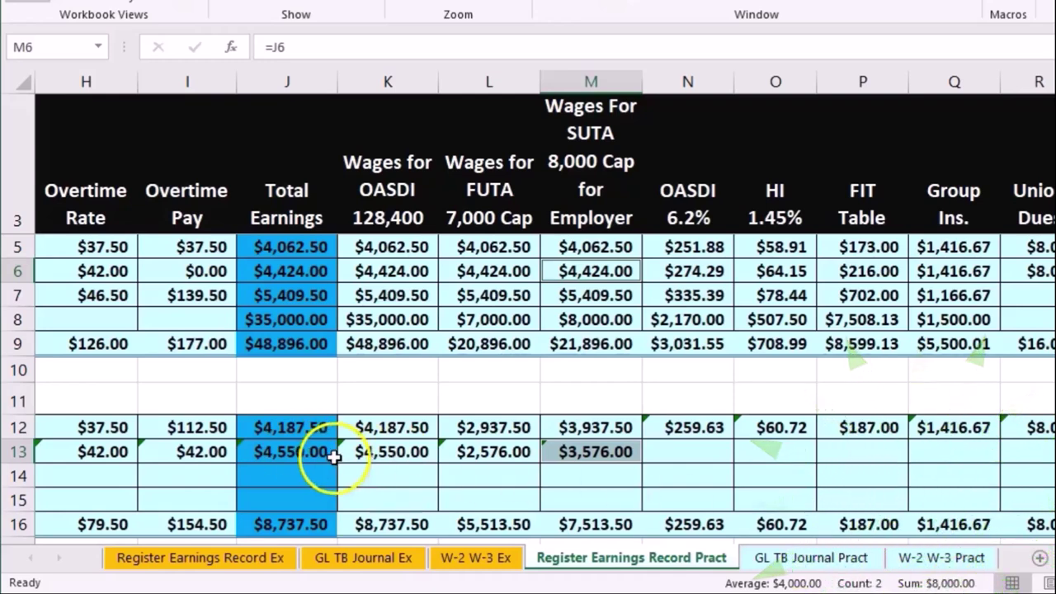
# Calculate the second employee's OASDI withholding in N13 with =K13*.062.
pyautogui.click(724, 447)
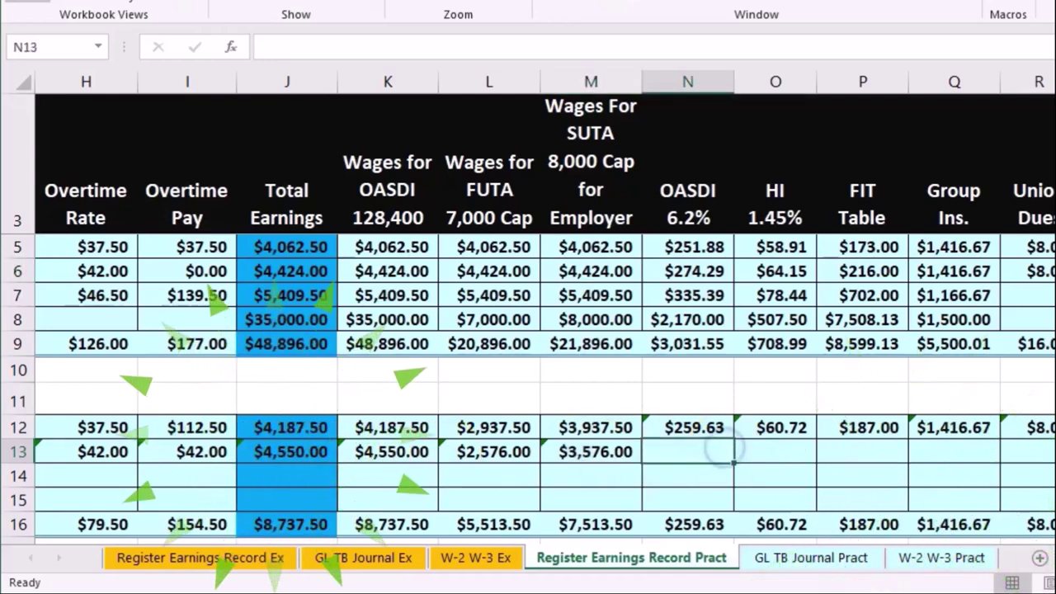
pyautogui.scroll(-2, 1047, 551)
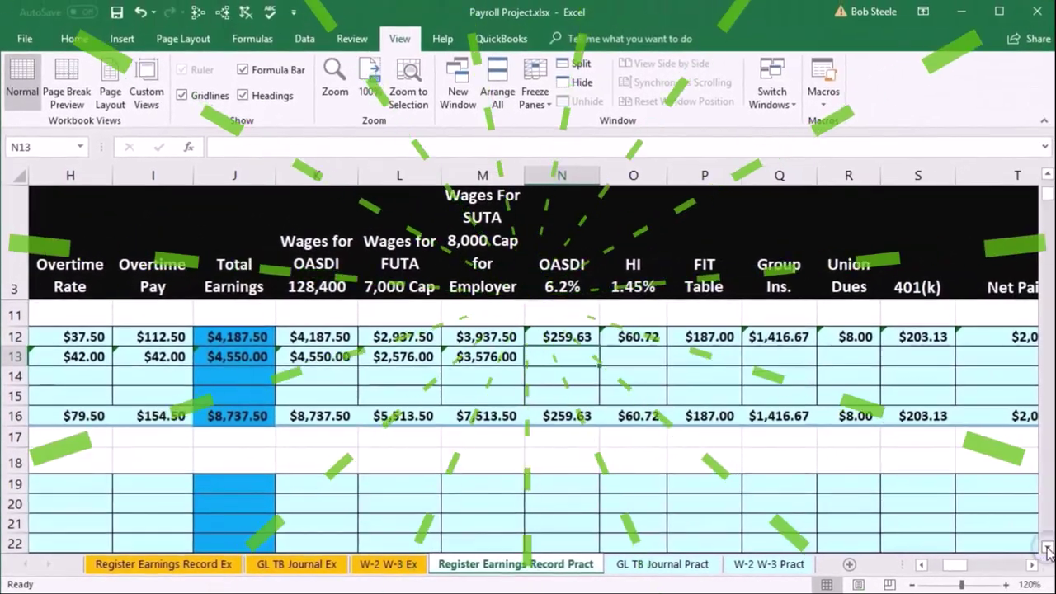
pyautogui.click(1046, 548)
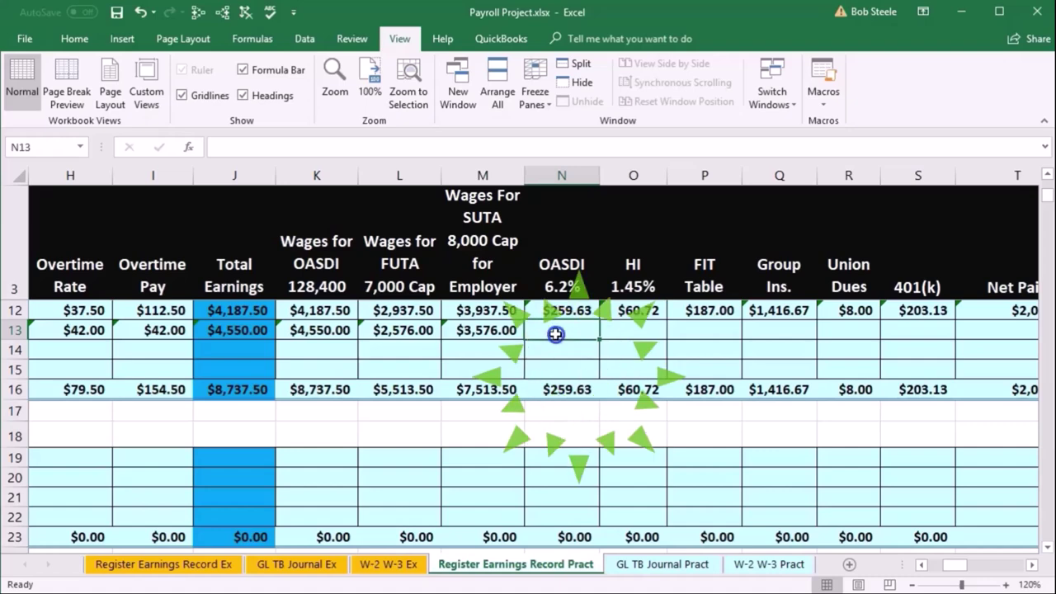
pyautogui.write('=')
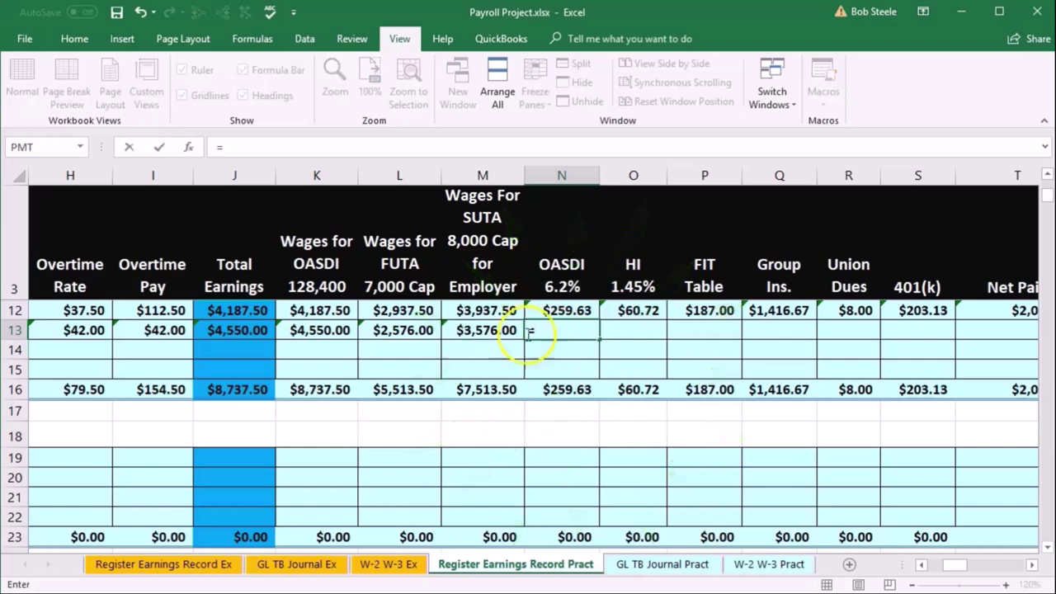
pyautogui.write('K13*.062')
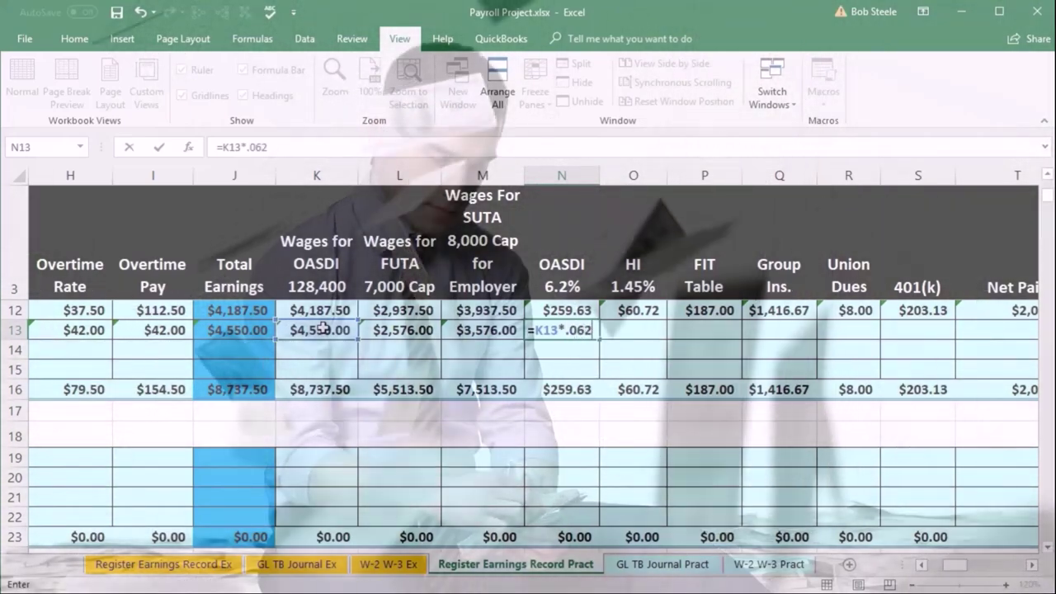
pyautogui.press('Tab')
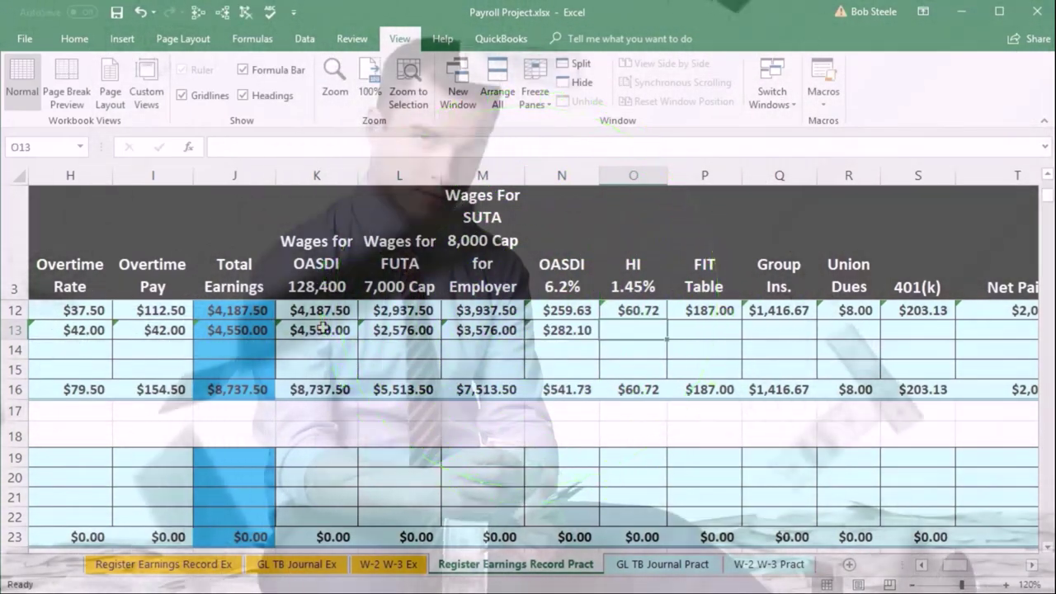
# Calculate the second employee's HI withholding in O13 with =J13*.0145.
pyautogui.write('=')
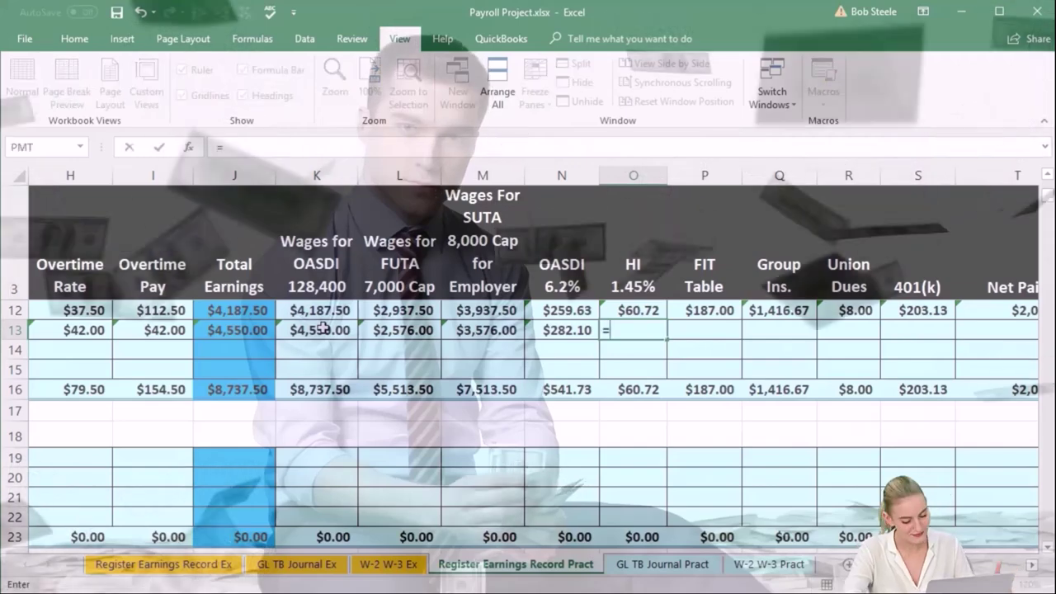
pyautogui.click(250, 330)
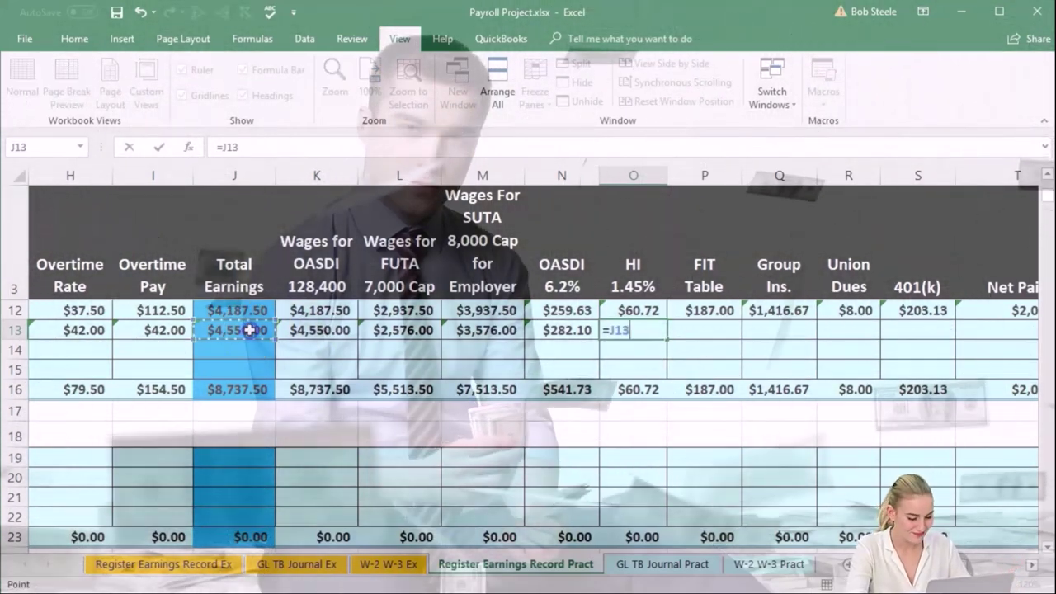
pyautogui.write('*')
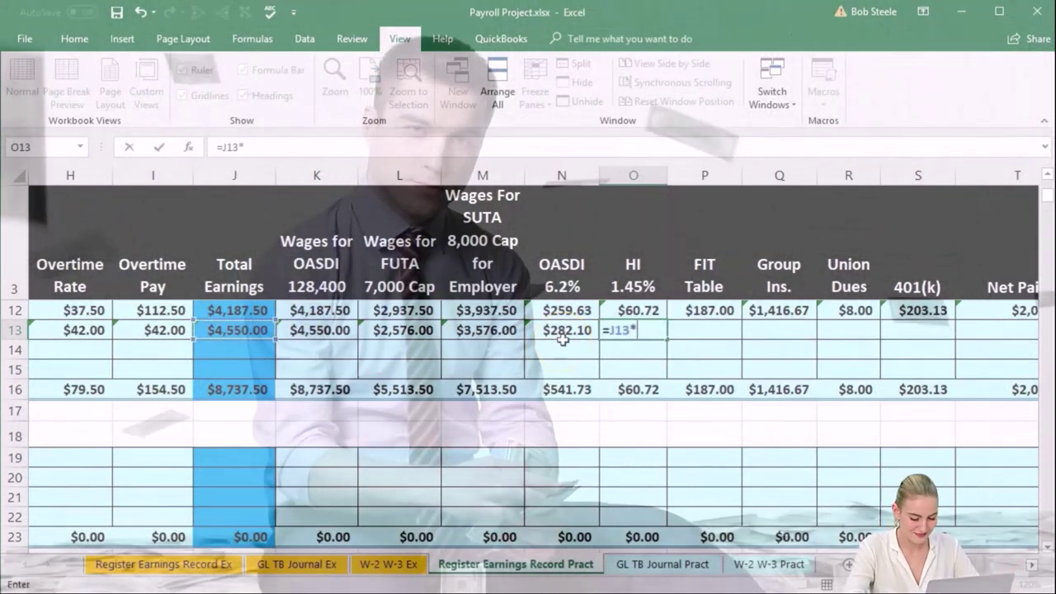
pyautogui.write('.0145')
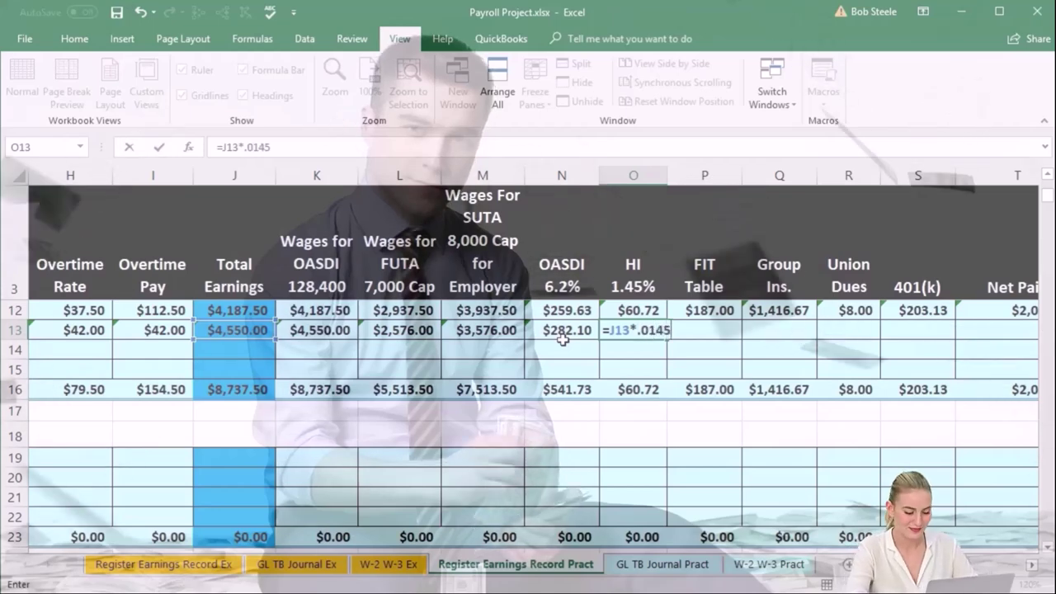
pyautogui.press('Tab')
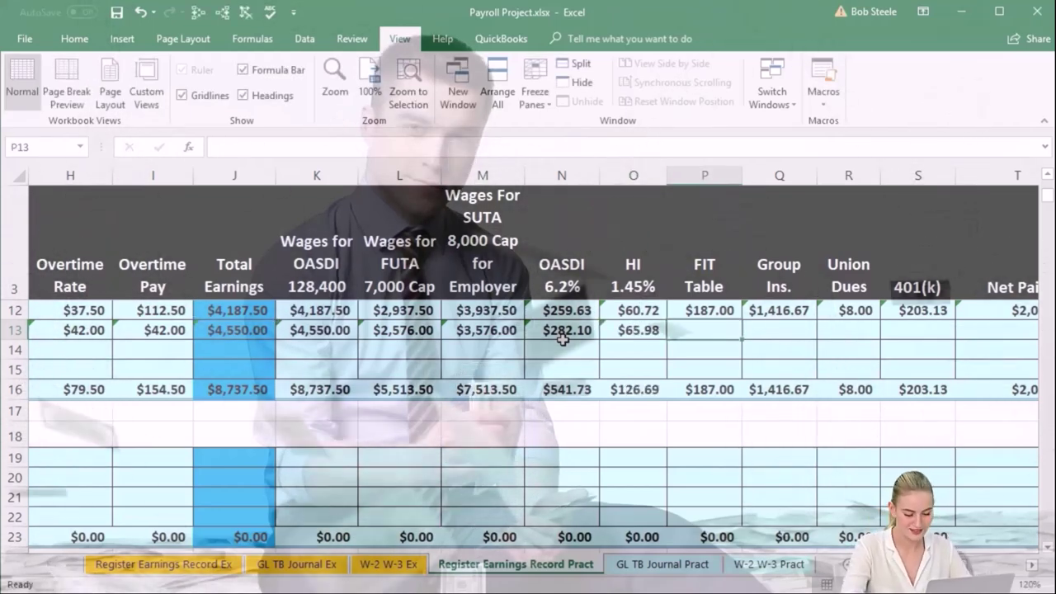
# Look up the second employee's income tax in the married monthly table of Circle E.pdf, using wages of at least 4,550 and 4 allowances.
pyautogui.press('Left')
pyautogui.press('Left')
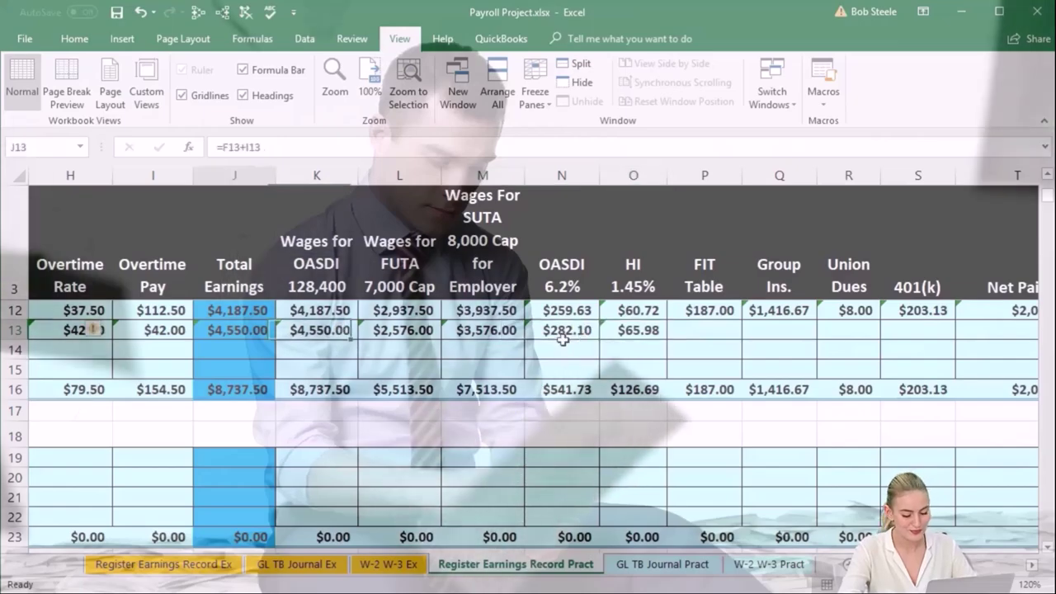
pyautogui.press('Home')
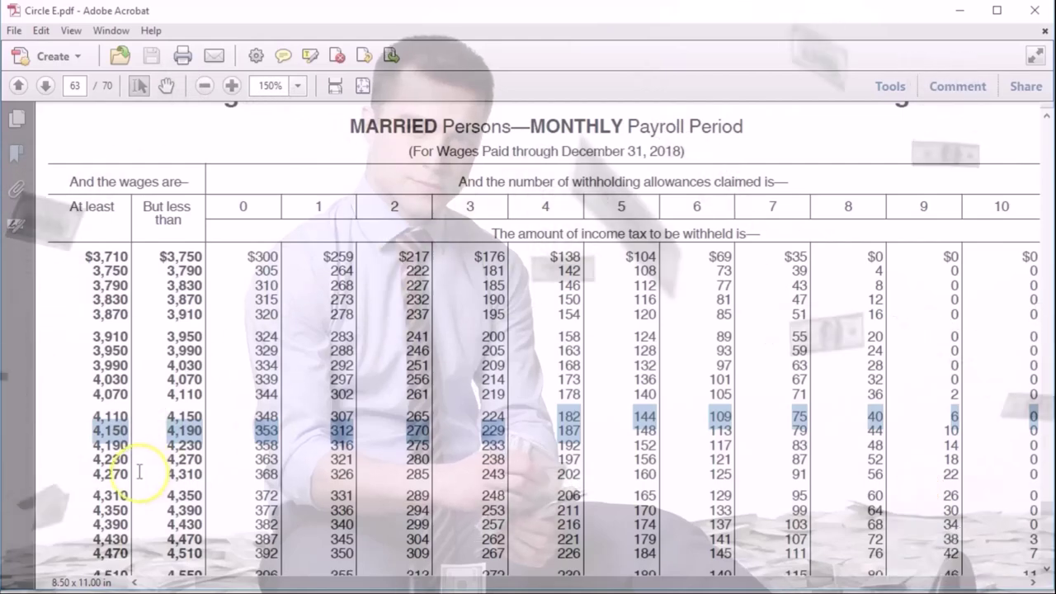
pyautogui.scroll(-1, 141, 478)
pyautogui.scroll(-1, 116, 551)
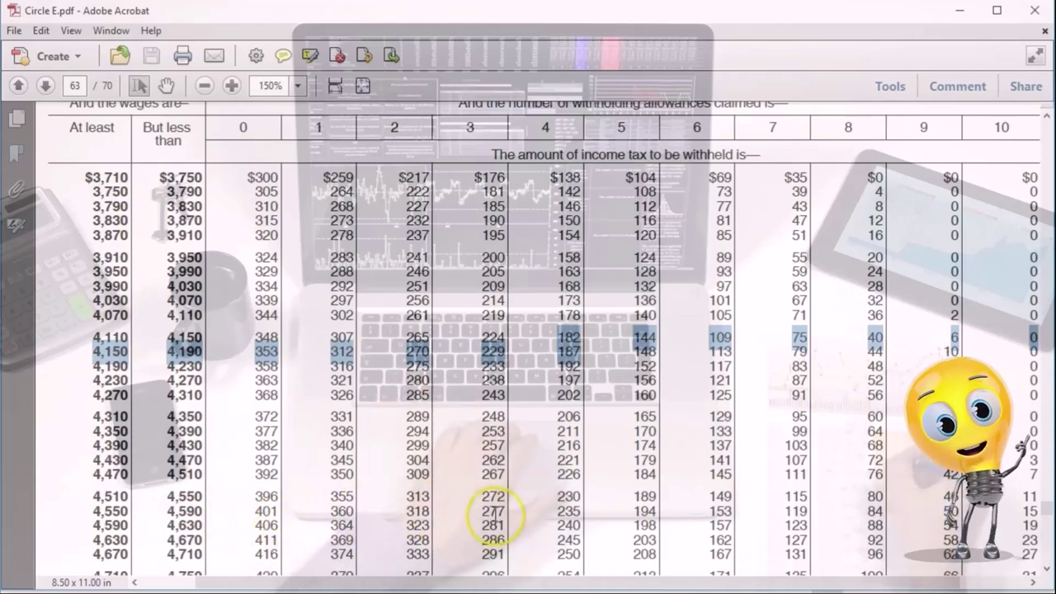
pyautogui.click(569, 511)
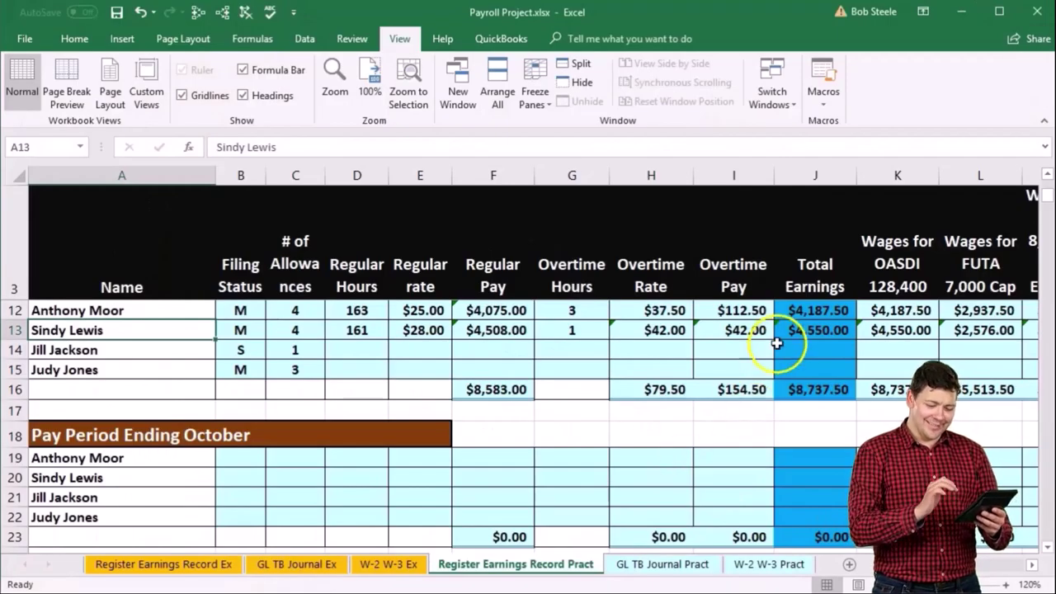
# Return to the payroll register and enter 235 as the second employee's federal income tax in P13.
pyautogui.click(783, 333)
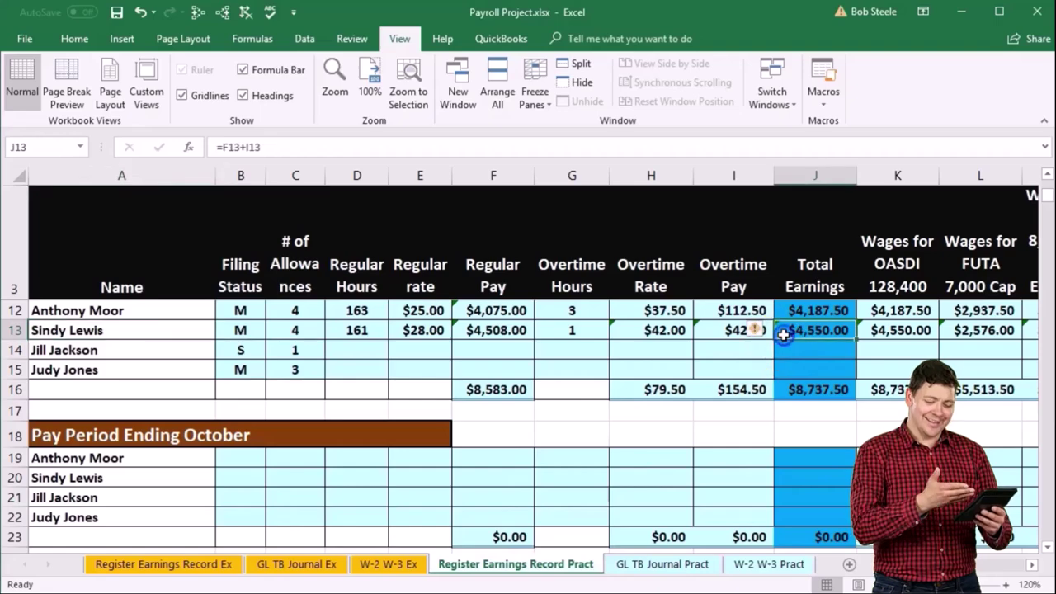
pyautogui.press('Right')
pyautogui.press('Right')
pyautogui.press('Right')
pyautogui.press('Right')
pyautogui.press('Right')
pyautogui.press('Right')
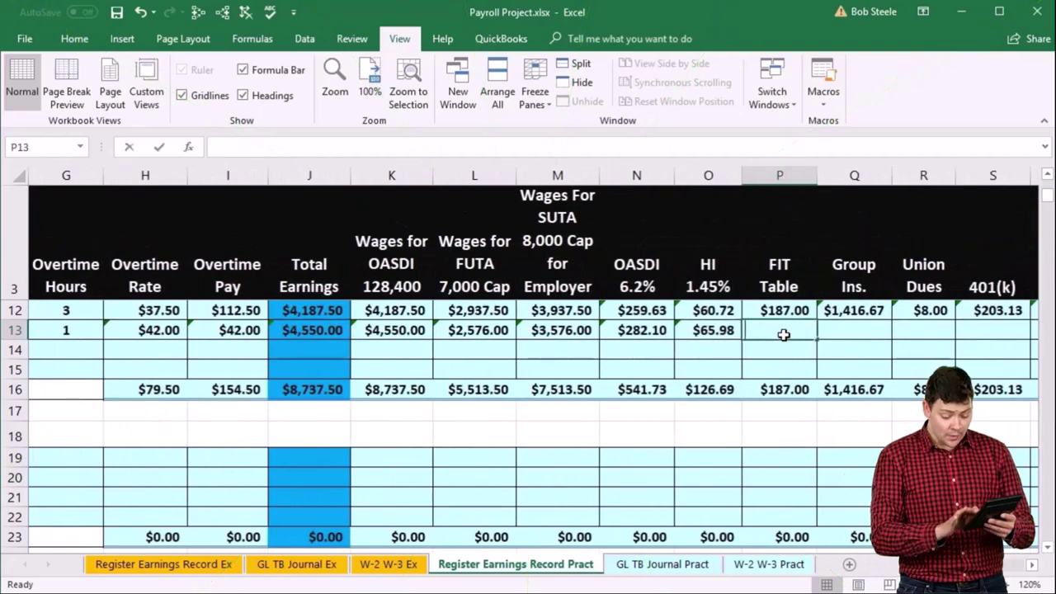
pyautogui.write('235')
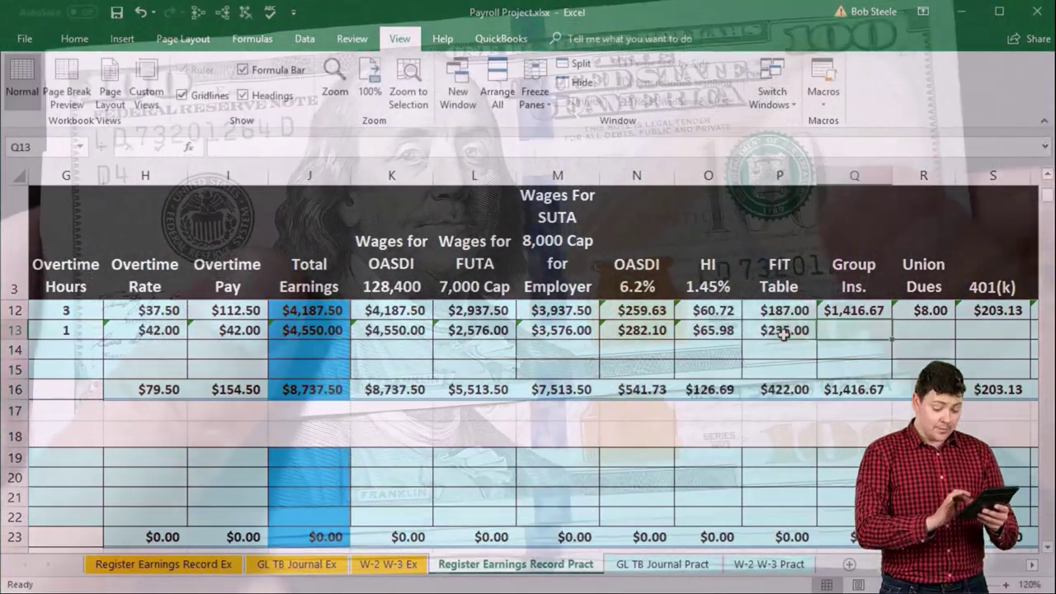
# Fill the second employee's group insurance $1,416.67, union dues $8.00 and 401(k) $442.40 in Q13:S13, matching the prior period's row 6.
pyautogui.scroll(3, 870, 436)
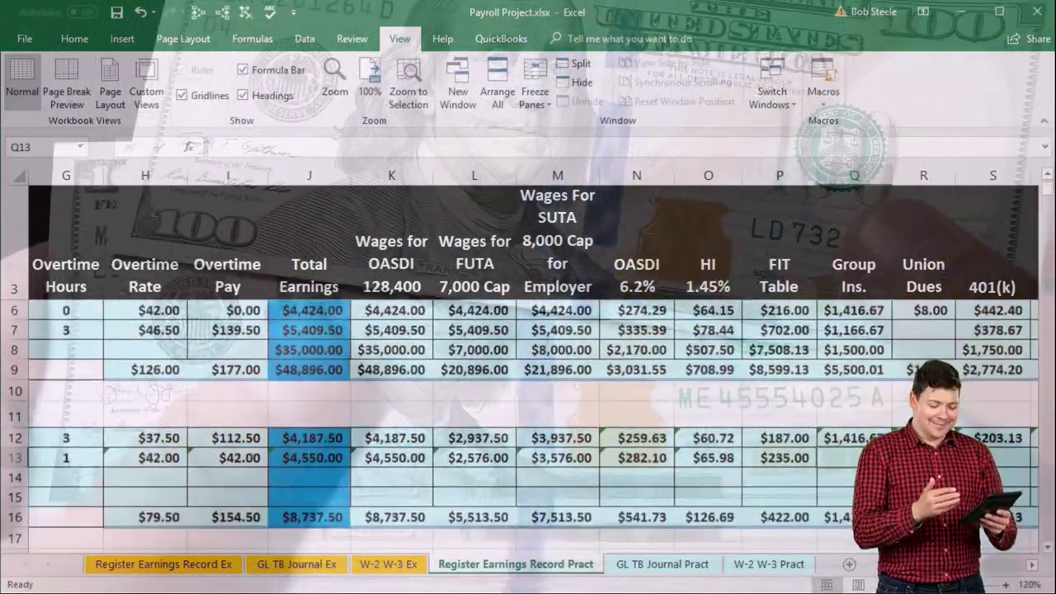
pyautogui.write('=')
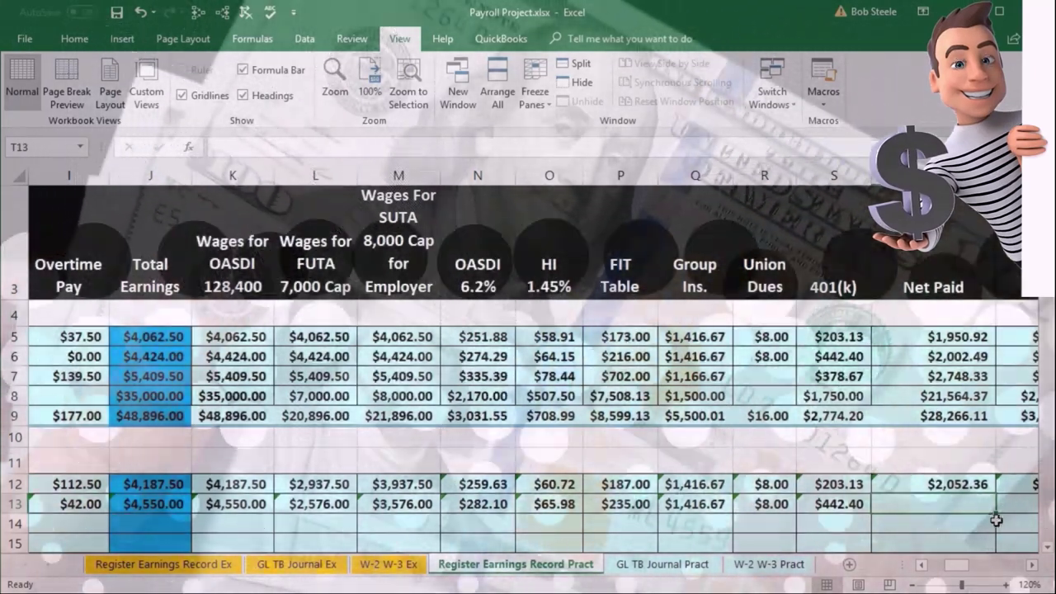
# Calculate the second employee's net pay in T13 with =J13-SUM(N13:S13), accepting the closing parenthesis correction.
pyautogui.click(1043, 556)
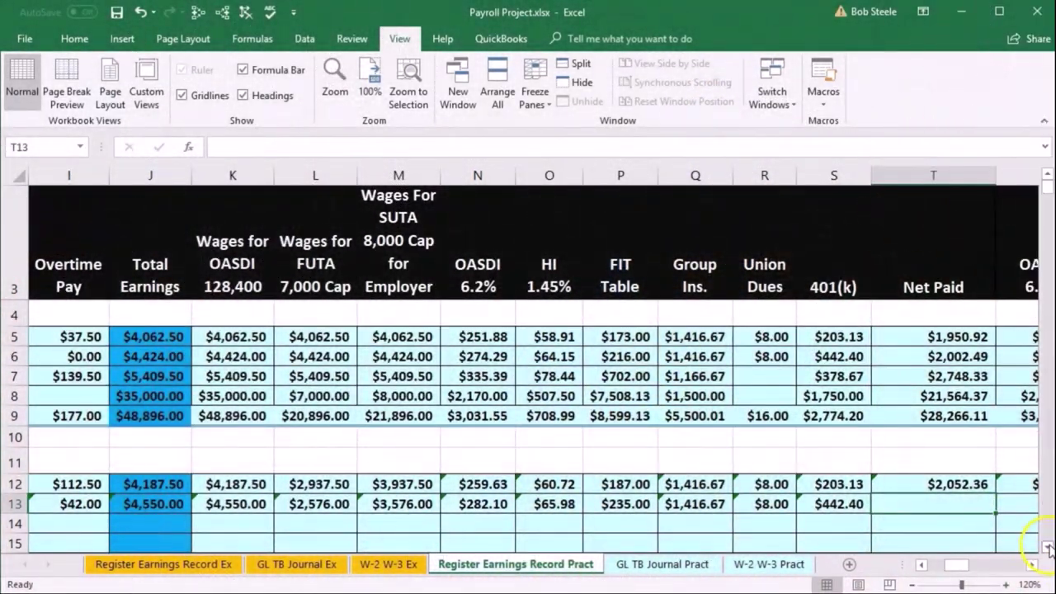
pyautogui.click(1046, 547)
pyautogui.click(1046, 548)
pyautogui.click(1046, 548)
pyautogui.click(1046, 548)
pyautogui.click(1046, 547)
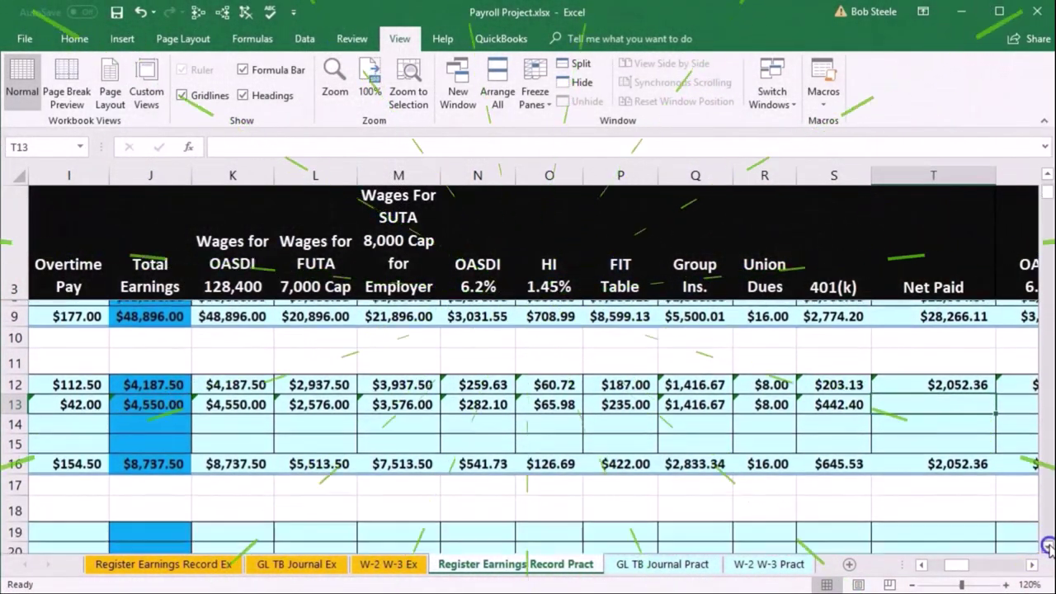
pyautogui.click(1046, 548)
pyautogui.click(1046, 547)
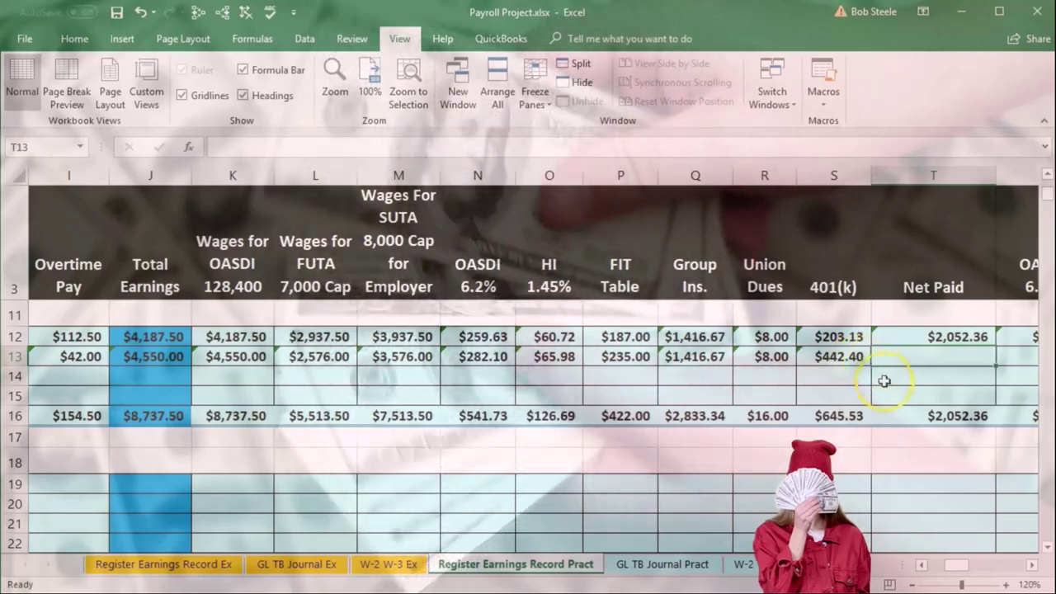
pyautogui.write('=')
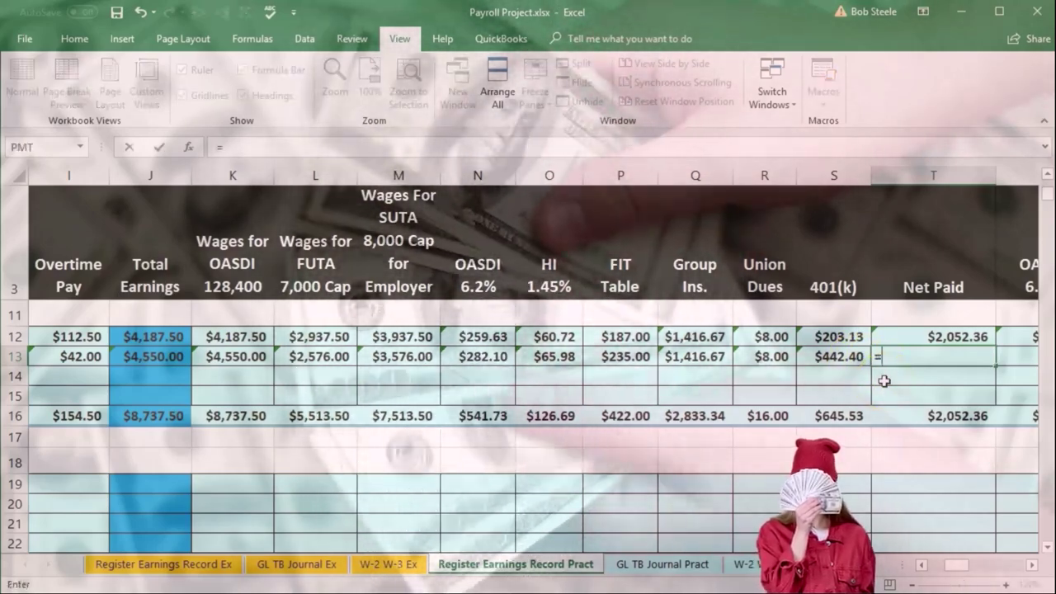
pyautogui.click(161, 358)
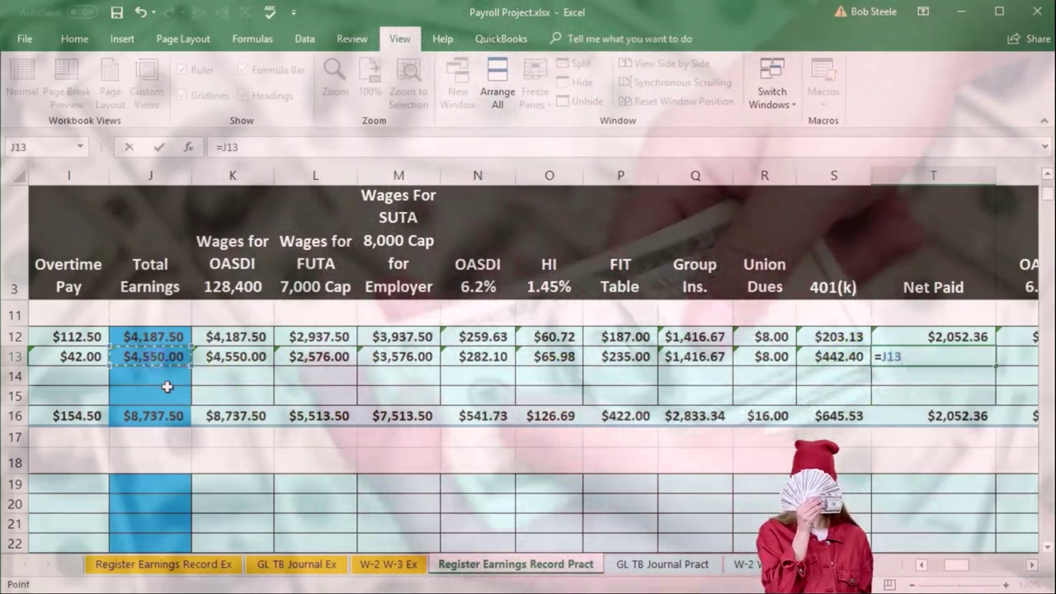
pyautogui.write('-')
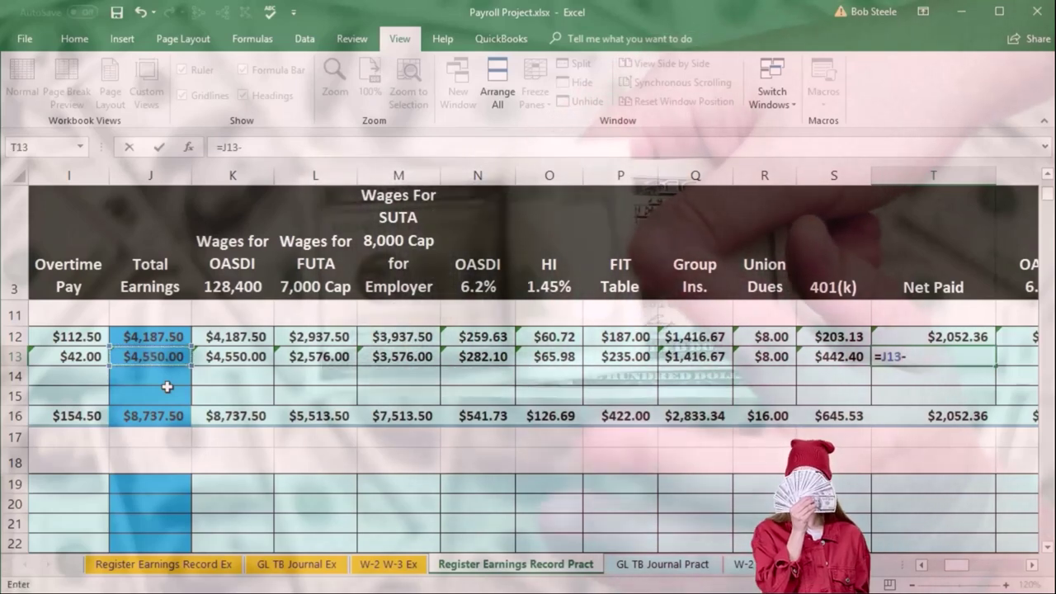
pyautogui.write('sum')
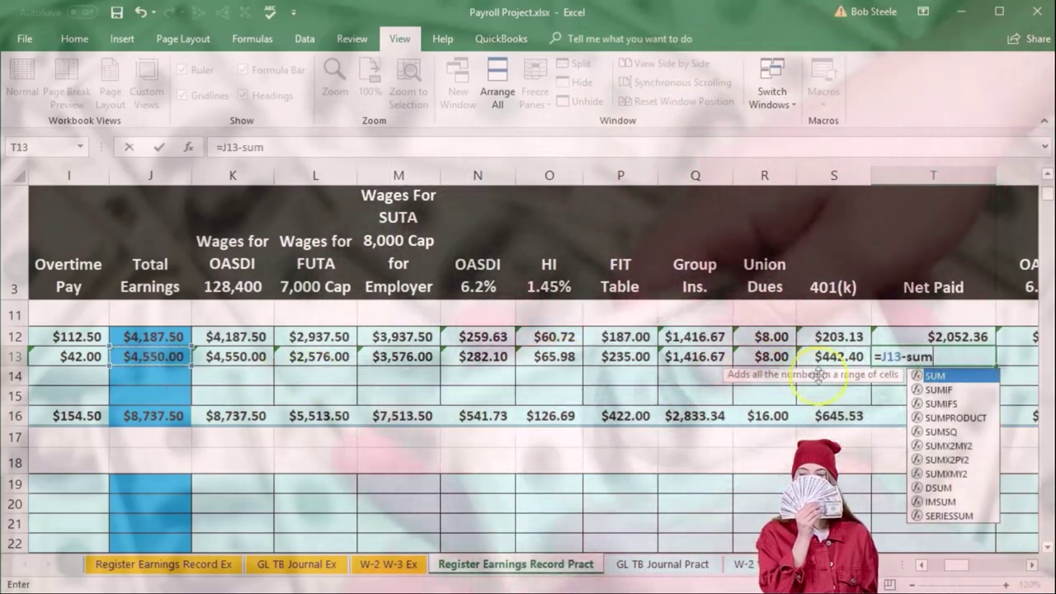
pyautogui.press('Tab')
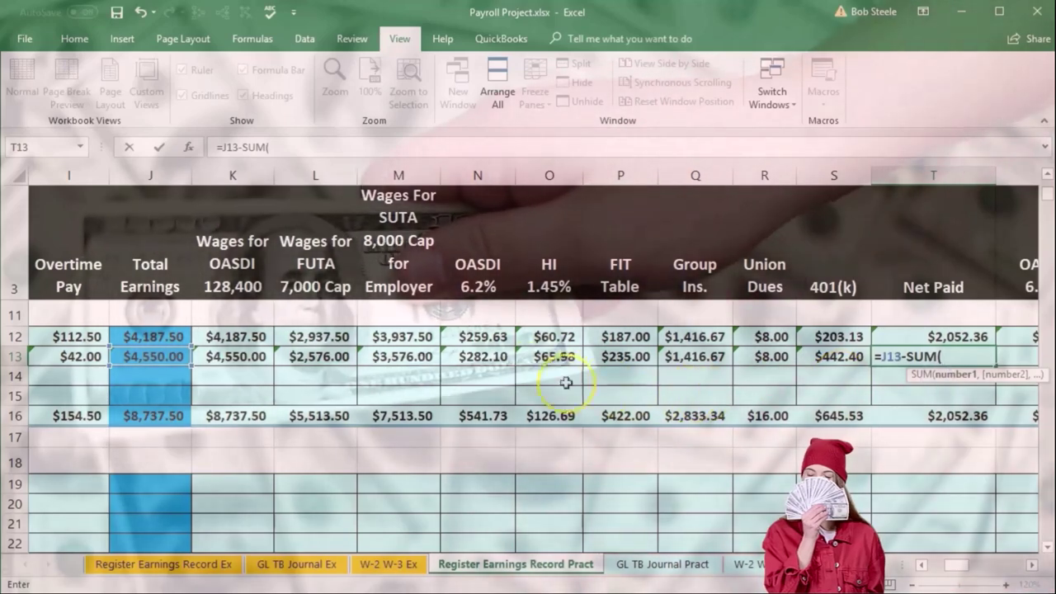
pyautogui.moveTo(477, 357); pyautogui.dragTo(637, 360)
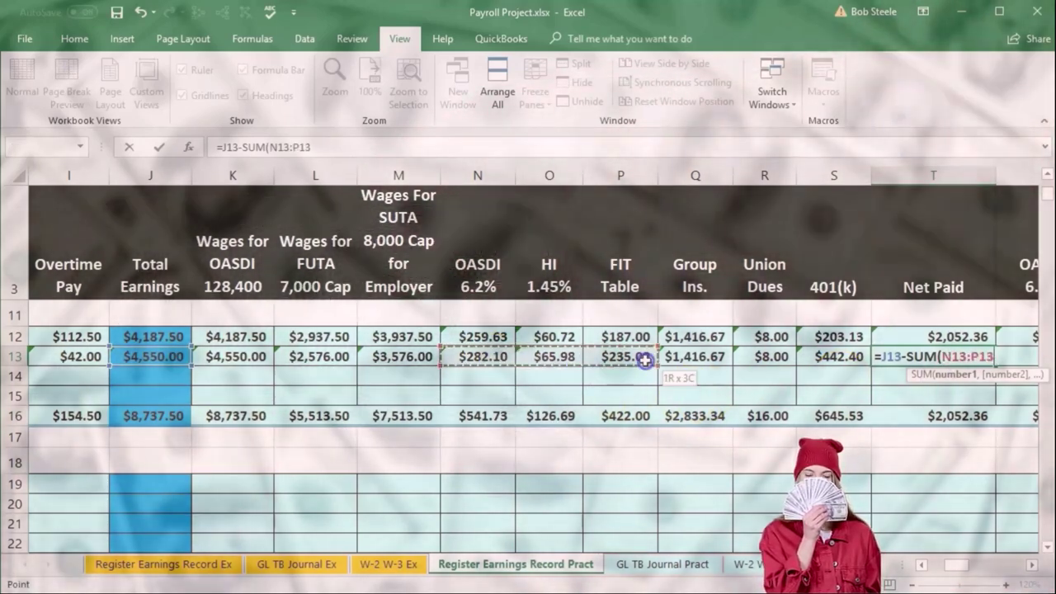
pyautogui.moveTo(787, 360); pyautogui.dragTo(825, 356)
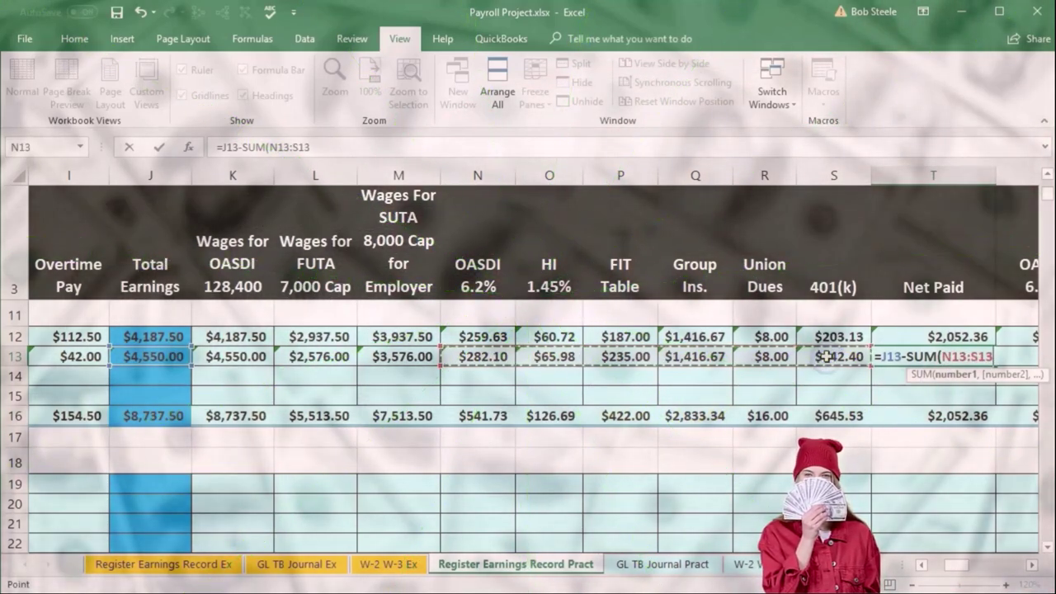
pyautogui.press('Return')
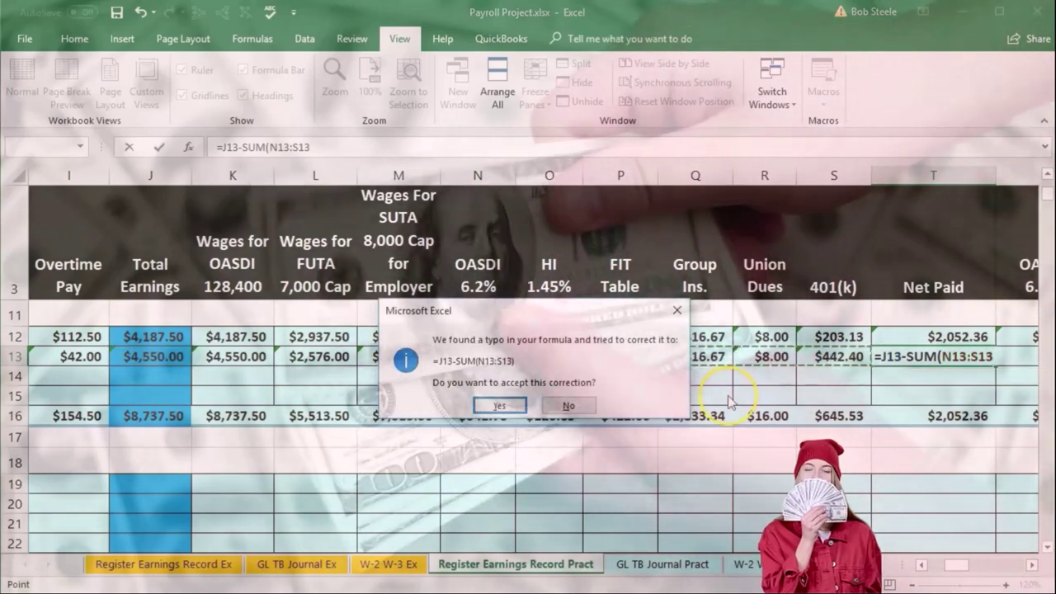
pyautogui.press('Return')
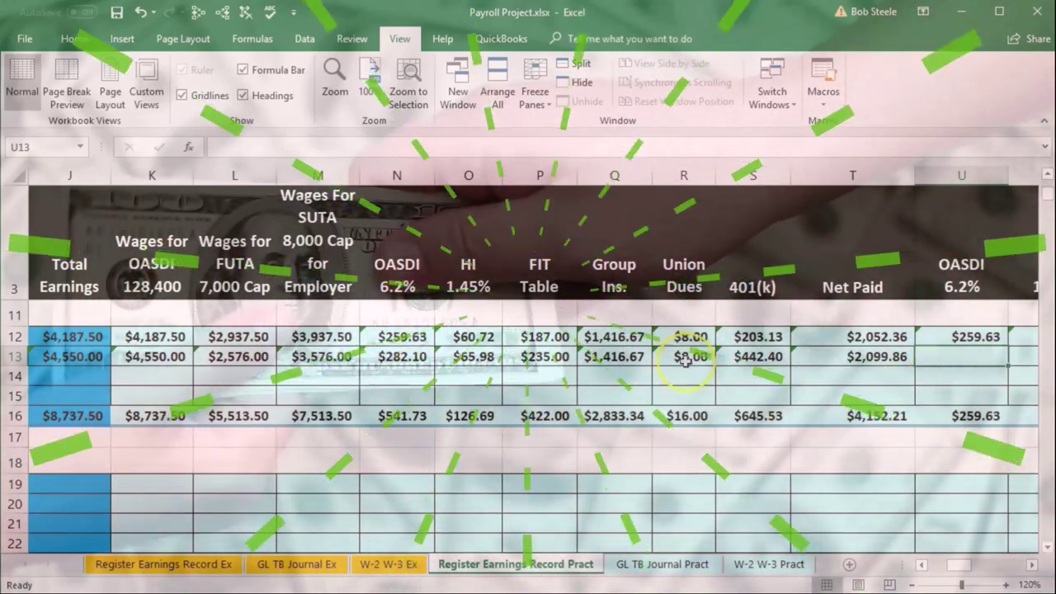
# Calculate the employer's OASDI tax for the second employee in U13 with =K13*.062.
pyautogui.write('=')
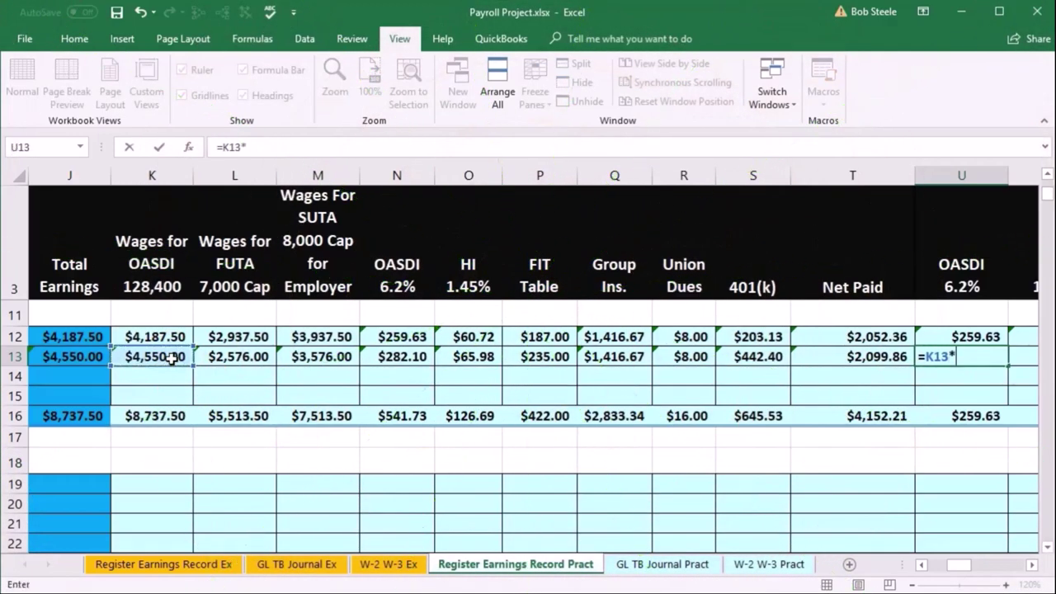
pyautogui.write('*.062')
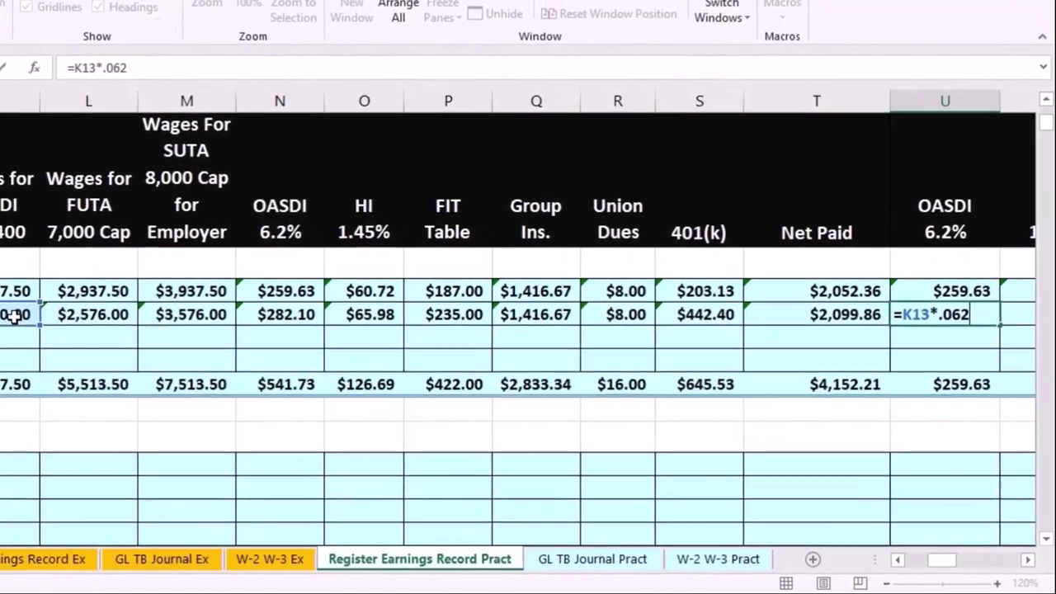
pyautogui.press('Tab')
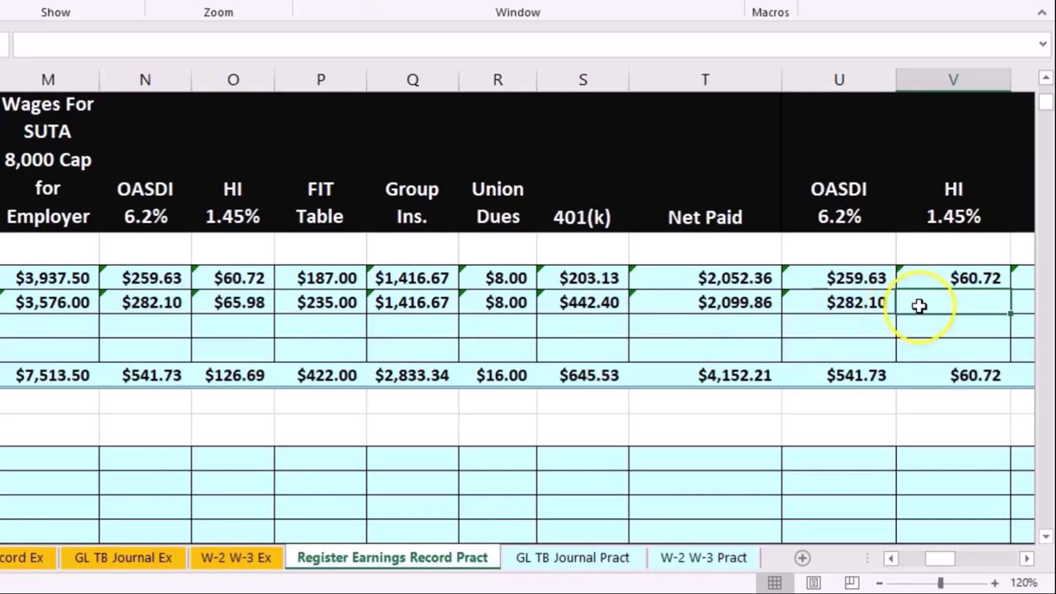
# Calculate the employer's HI tax for the second employee in V13 with =J13*.0145.
pyautogui.write('=')
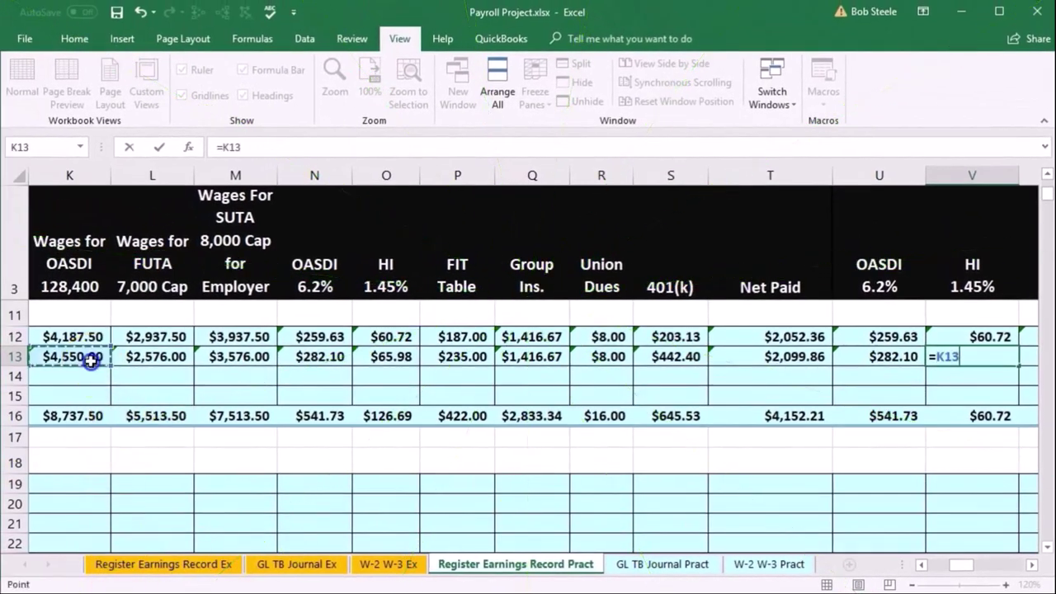
pyautogui.press('Left')
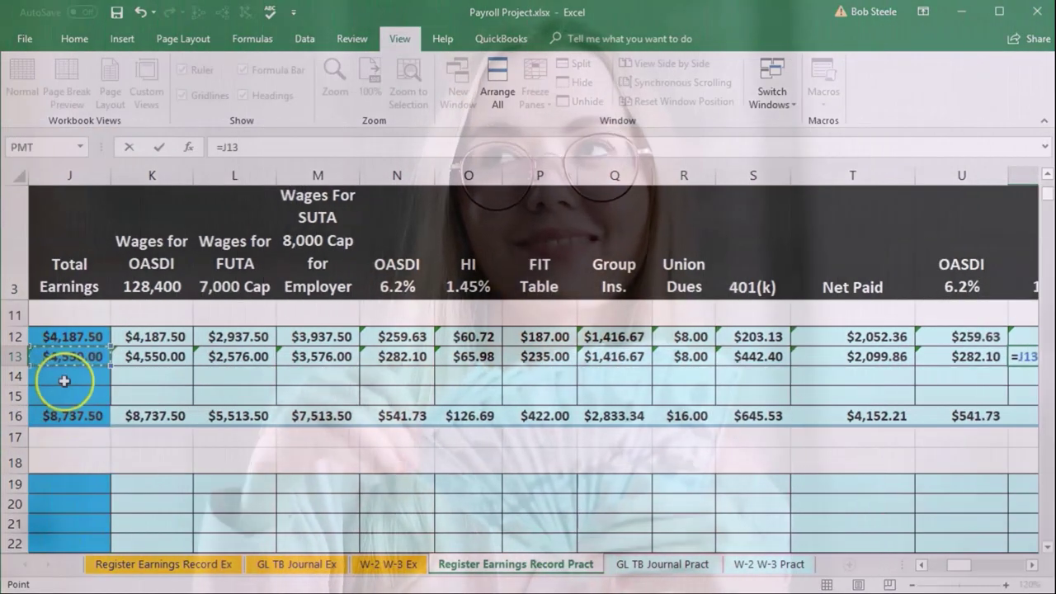
pyautogui.write('*')
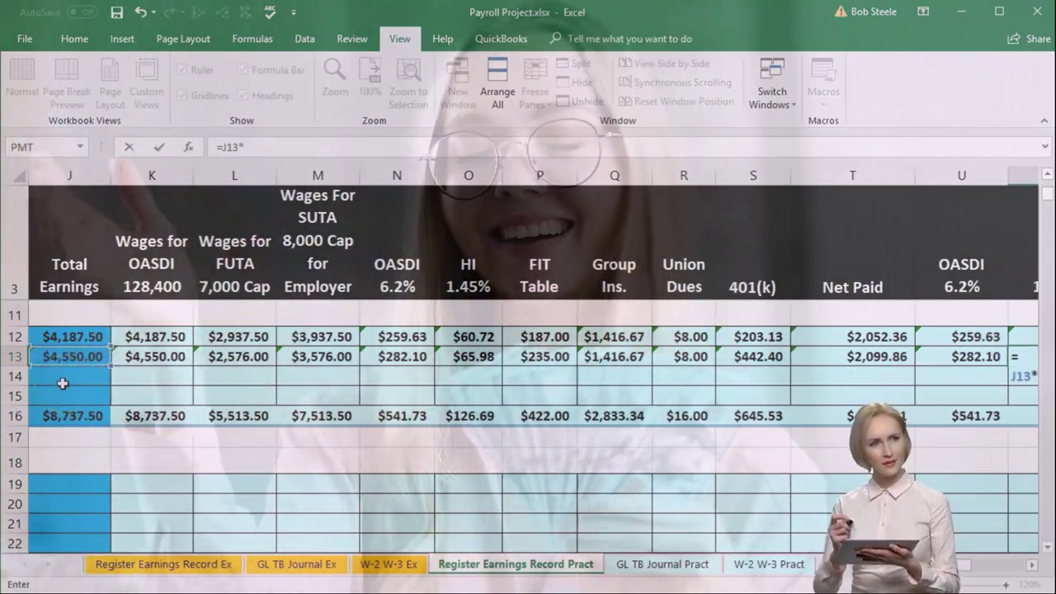
pyautogui.click(1031, 566)
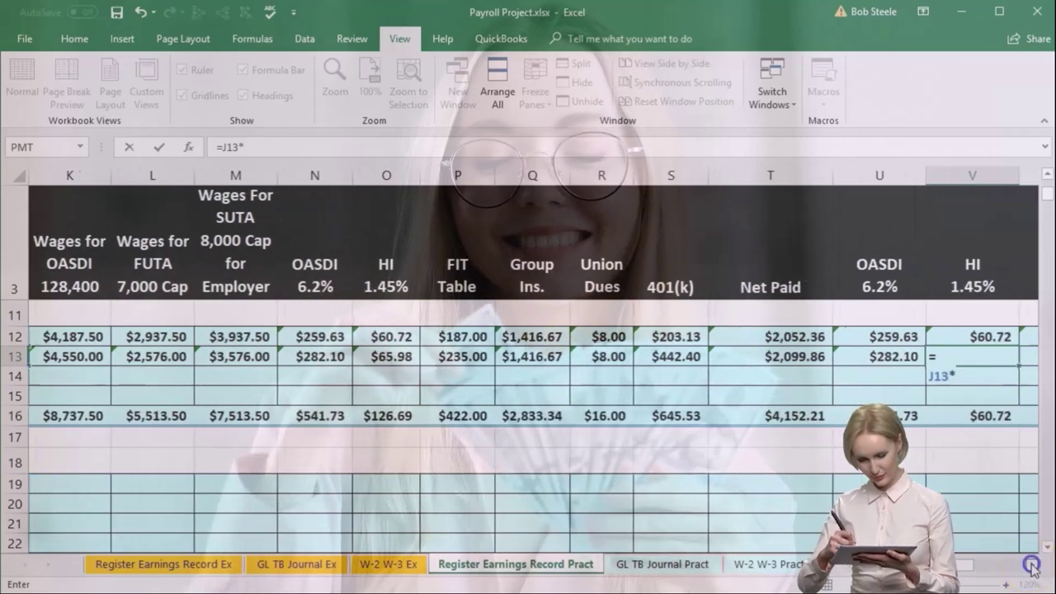
pyautogui.write('.0145')
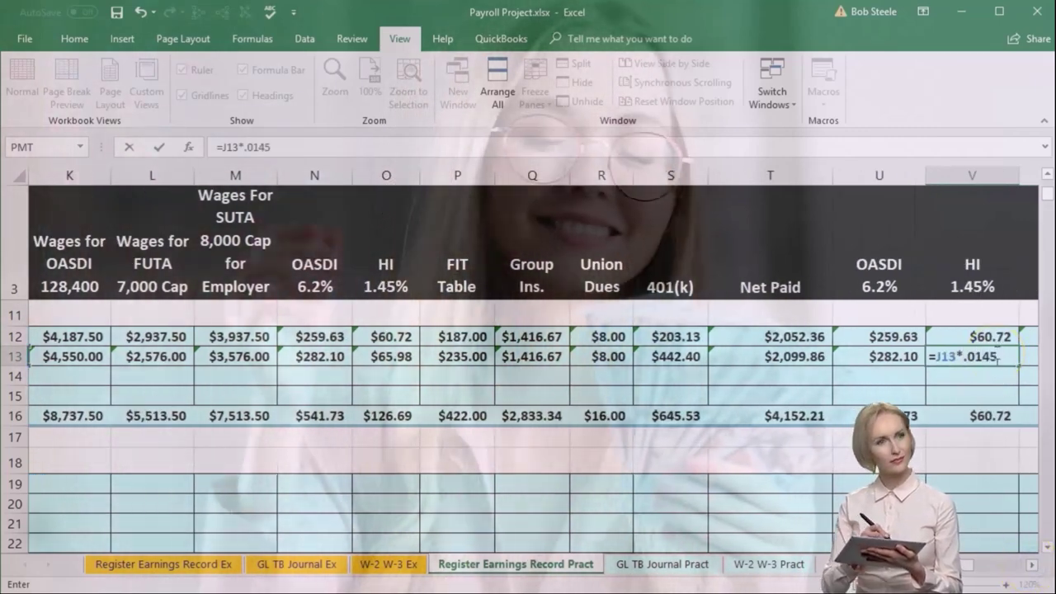
pyautogui.press('Tab')
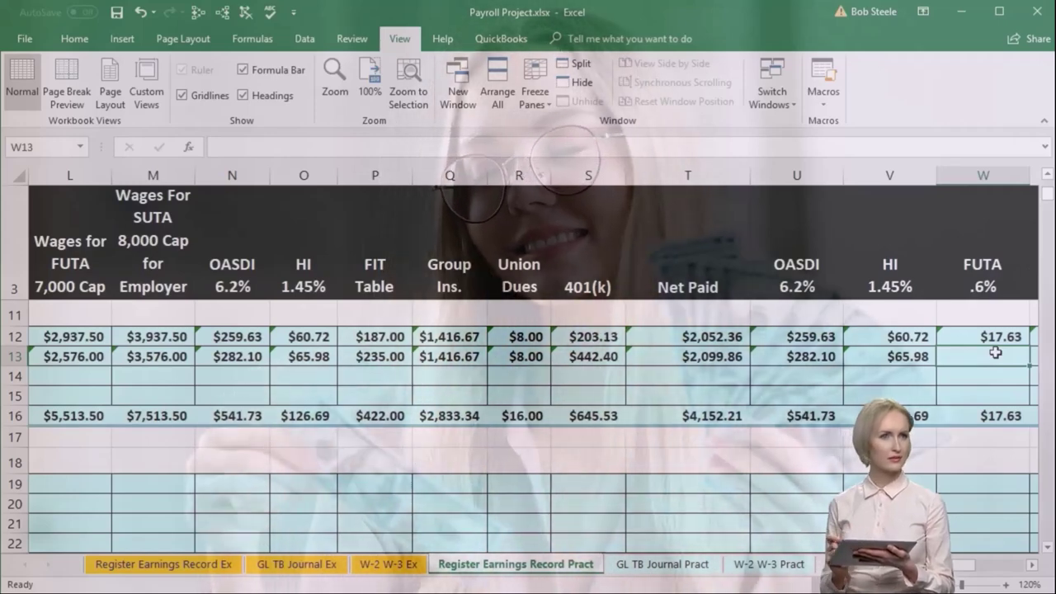
# Calculate the employer's FUTA tax for the second employee in W13 with =L13*.006.
pyautogui.write('=')
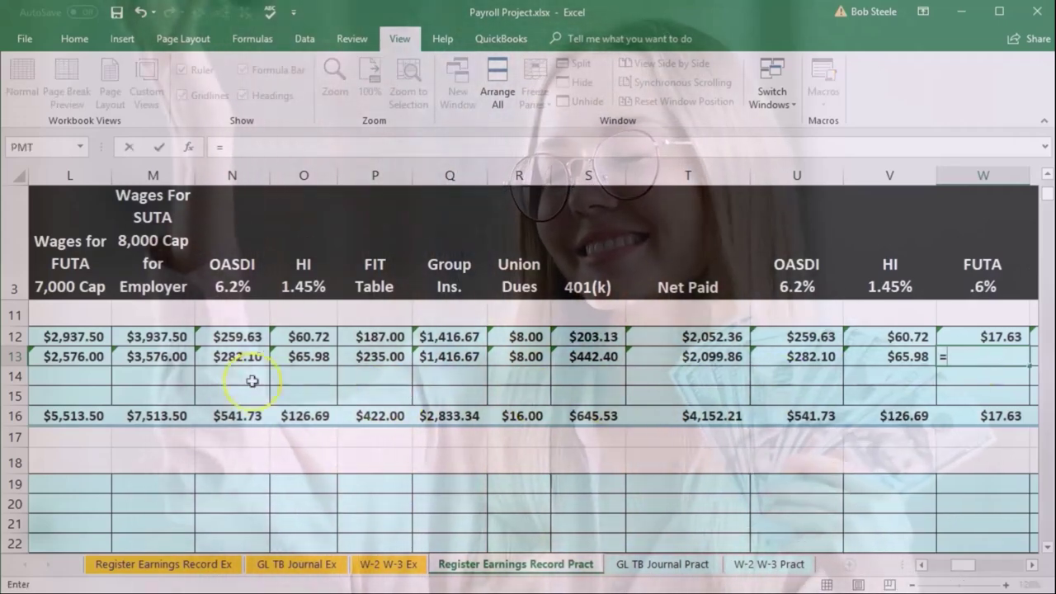
pyautogui.click(78, 356)
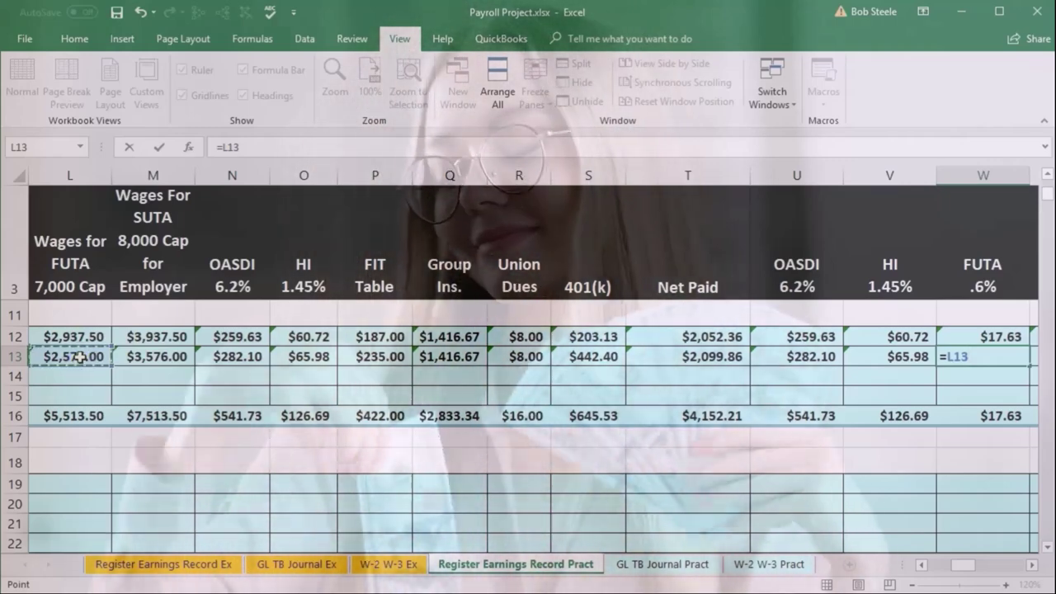
pyautogui.write('*.00')
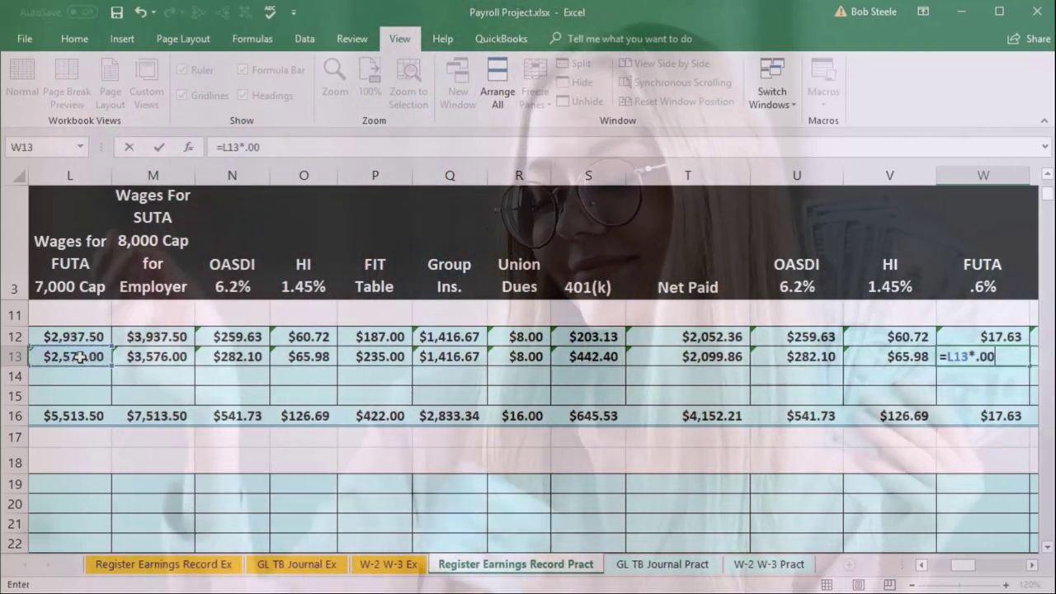
pyautogui.write('6')
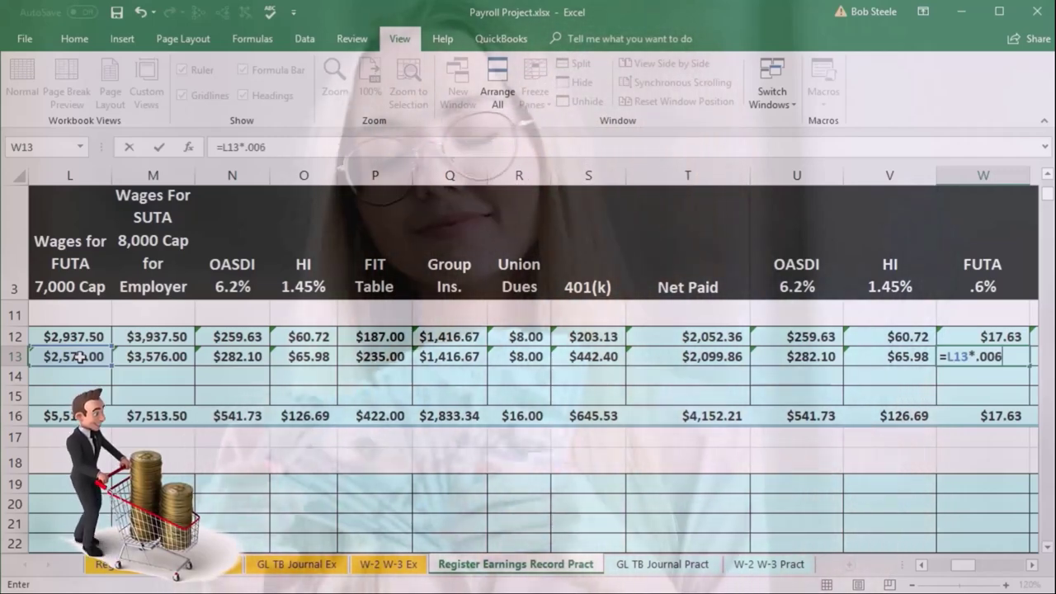
pyautogui.press('Tab')
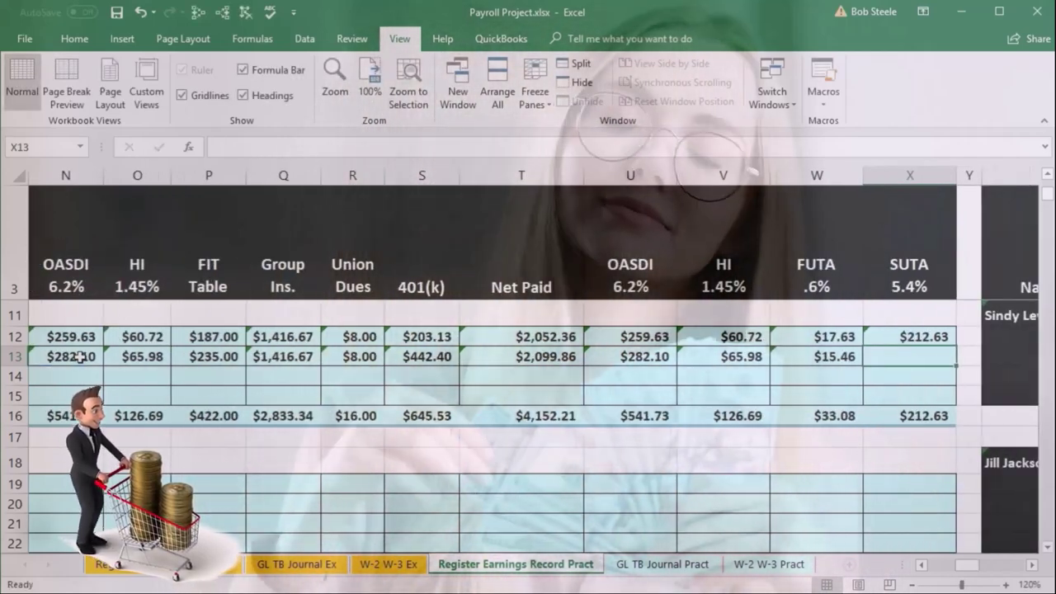
# Try =N13*.054 as the second employee's SUTA tax formula in X13 and clear the cell again.
pyautogui.write('=')
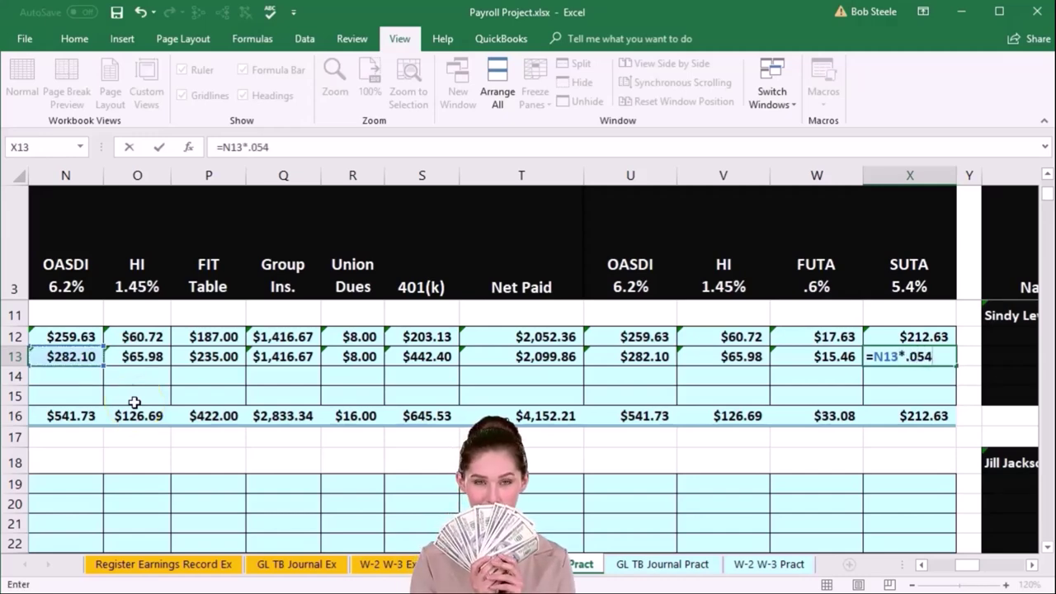
pyautogui.press('Return')
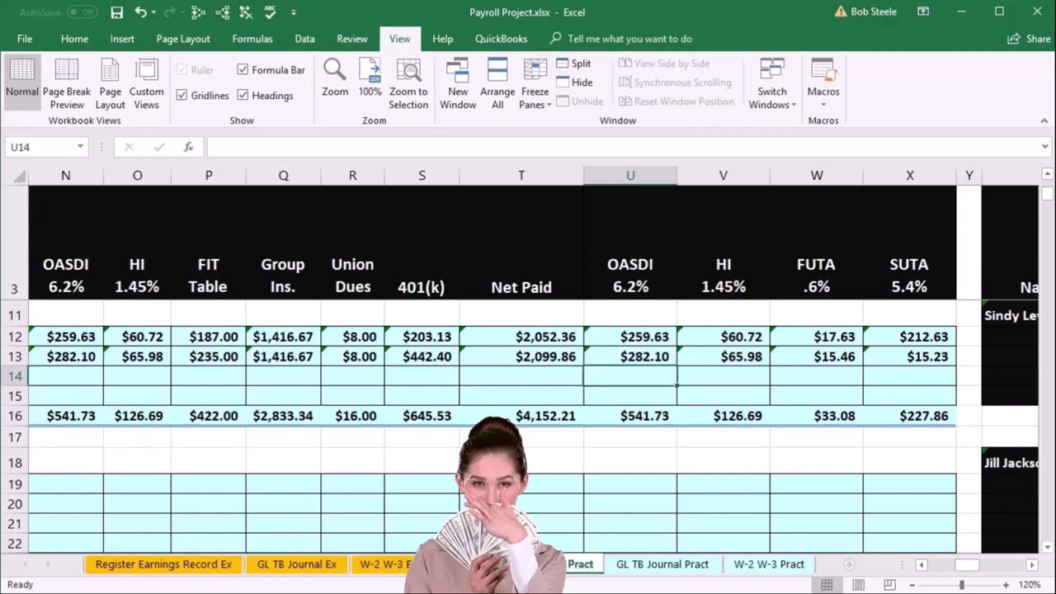
pyautogui.press('Right')
pyautogui.press('Right')
pyautogui.press('Right')
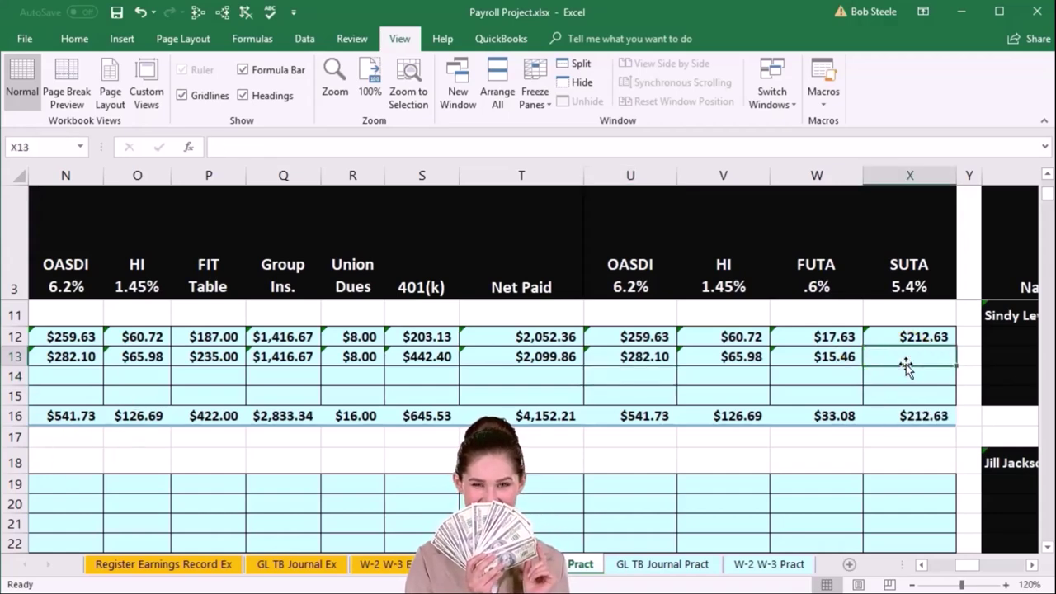
# Calculate the employer's SUTA tax for the second employee in X13 from the SUTA wages with =M13*0.054.
pyautogui.write('=')
pyautogui.press('Left')
pyautogui.press('Left')
pyautogui.press('Left')
pyautogui.press('Left')
pyautogui.press('Left')
pyautogui.press('Left')
pyautogui.press('Left')
pyautogui.press('Left')
pyautogui.press('Left')
pyautogui.press('Left')
pyautogui.press('Left')
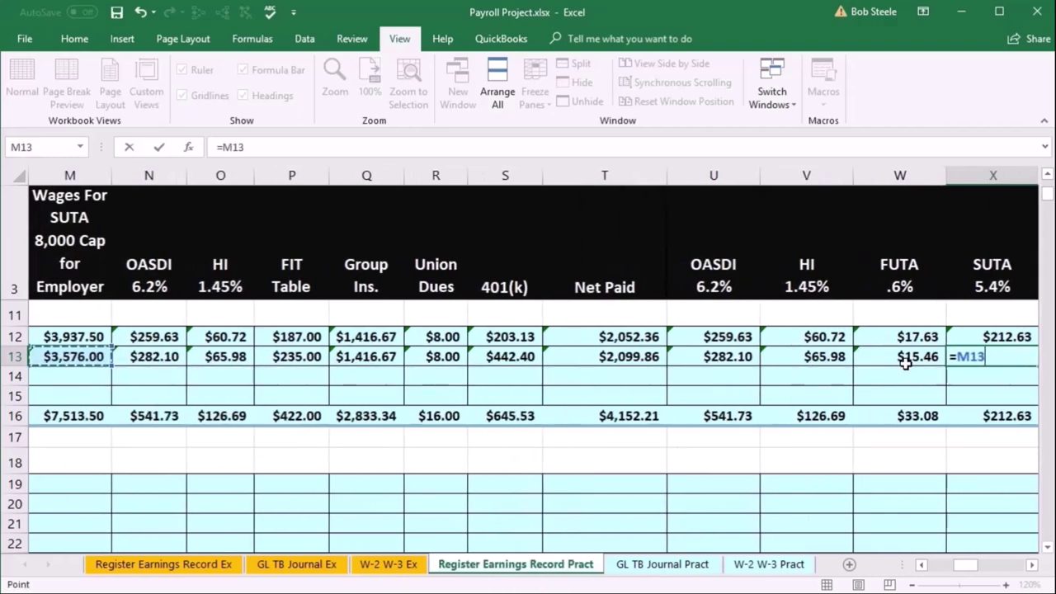
pyautogui.write('*')
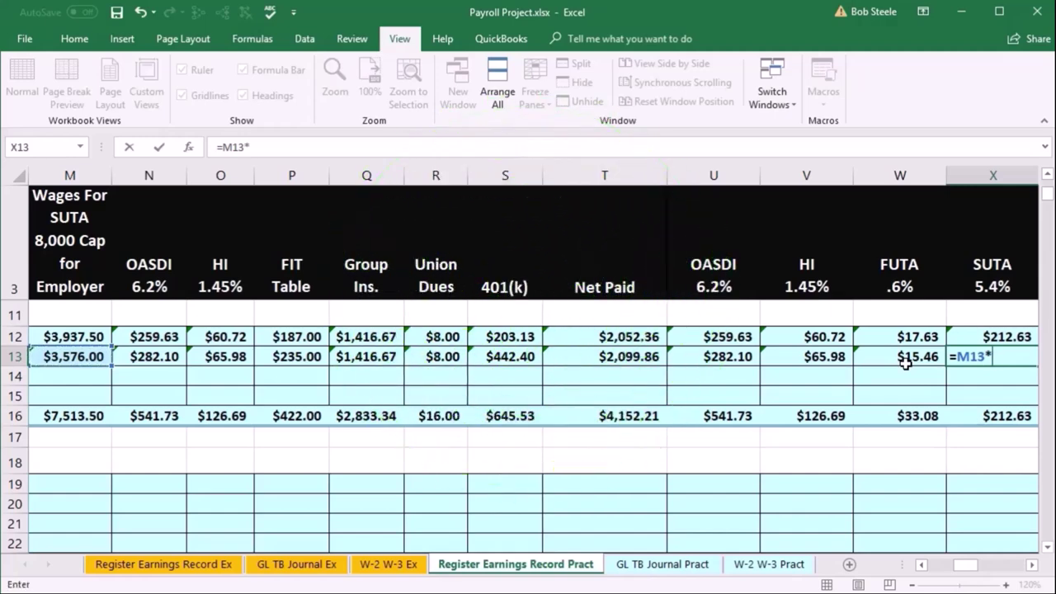
pyautogui.press('Return')
pyautogui.press('Up')
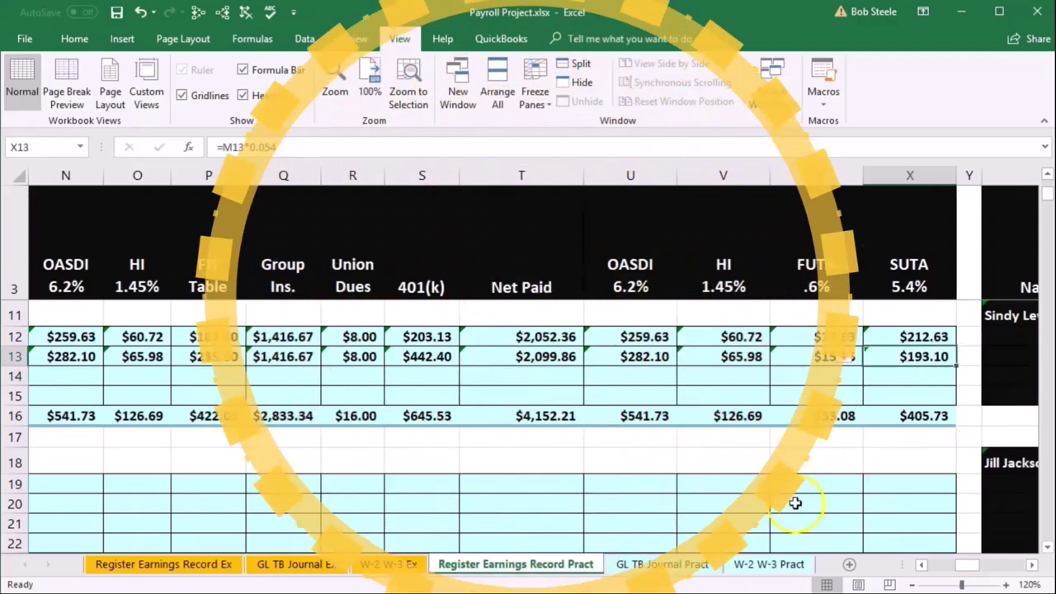
# Enter the third employee's 140 regular hours in D14 and the regular rate of 31 in E14.
pyautogui.press('Down')
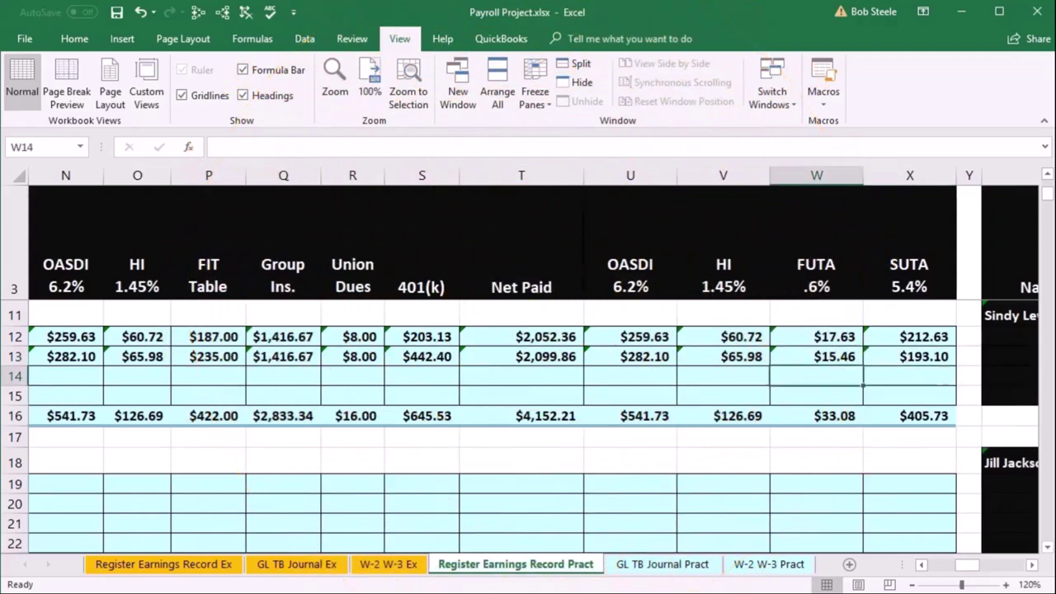
pyautogui.press('Home')
pyautogui.press('Right')
pyautogui.press('Right')
pyautogui.press('Right')
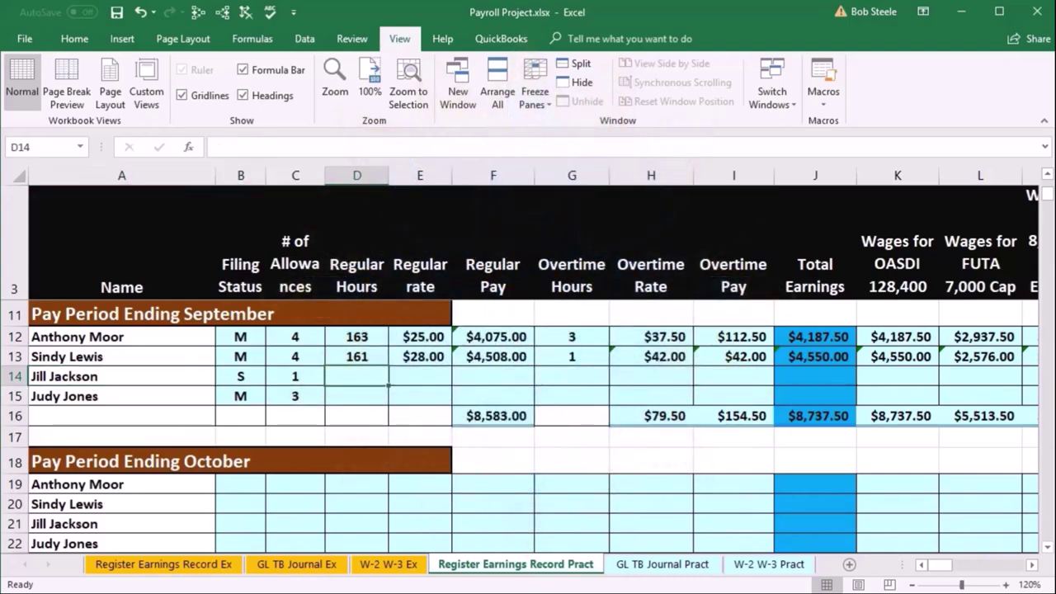
pyautogui.write('140')
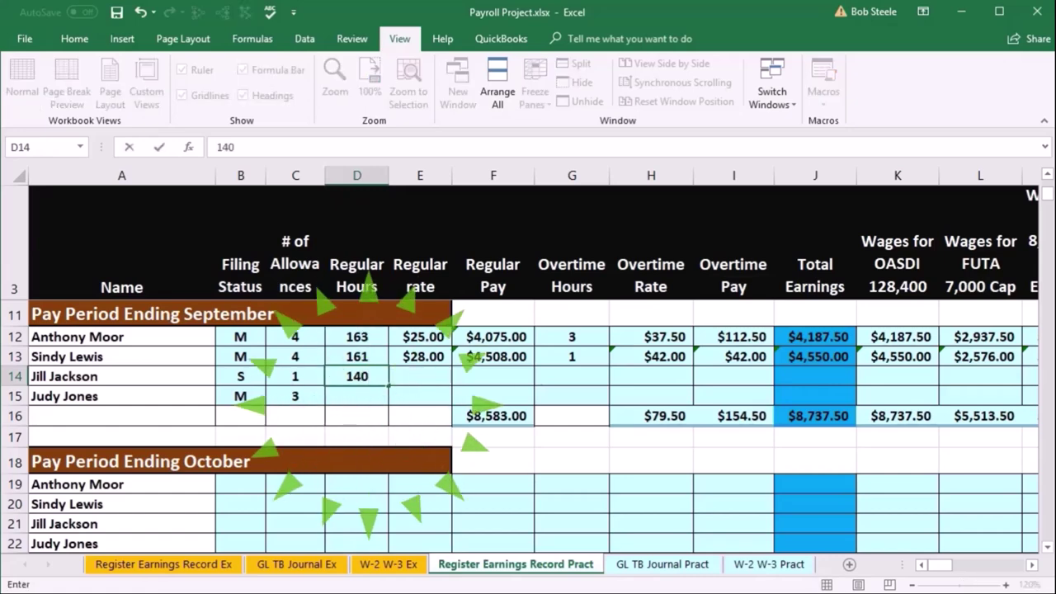
pyautogui.press('Right')
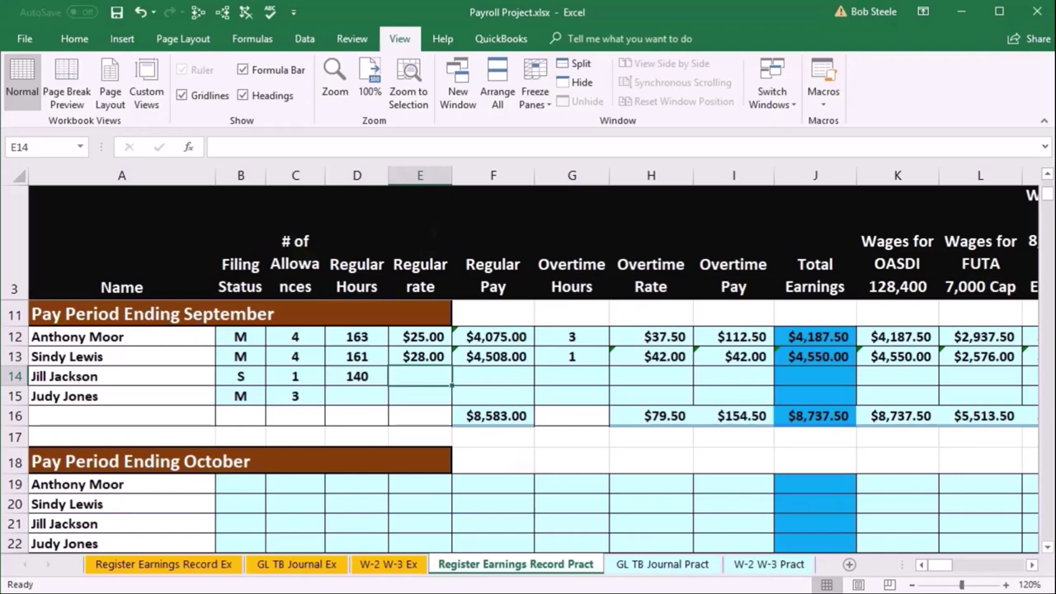
pyautogui.write('31')
pyautogui.press('Right')
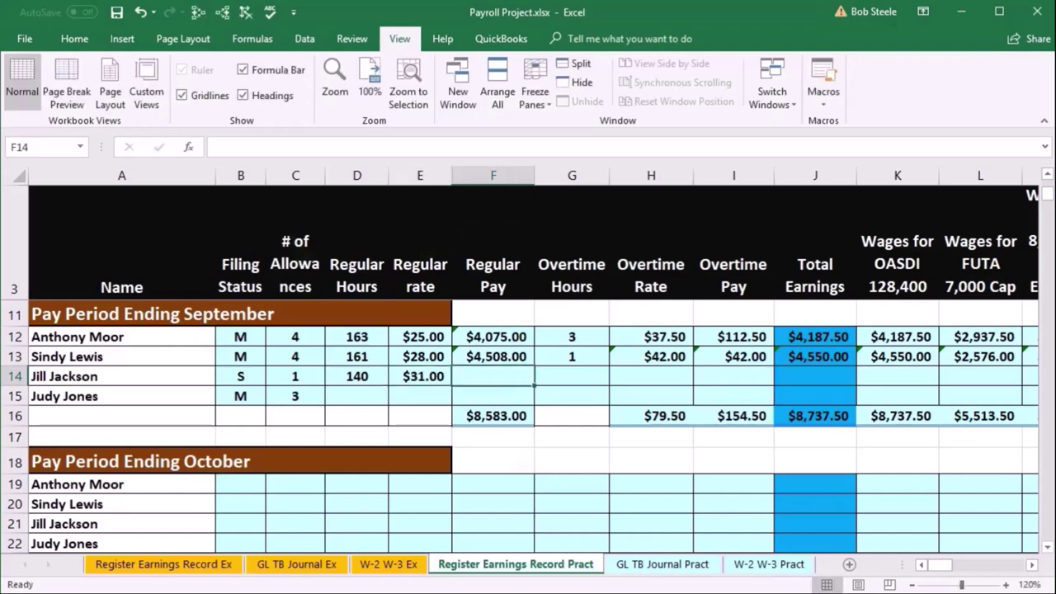
# Calculate the third employee's regular pay in F14 with =D14*E14 and enter 0 overtime hours in G14.
pyautogui.write('=')
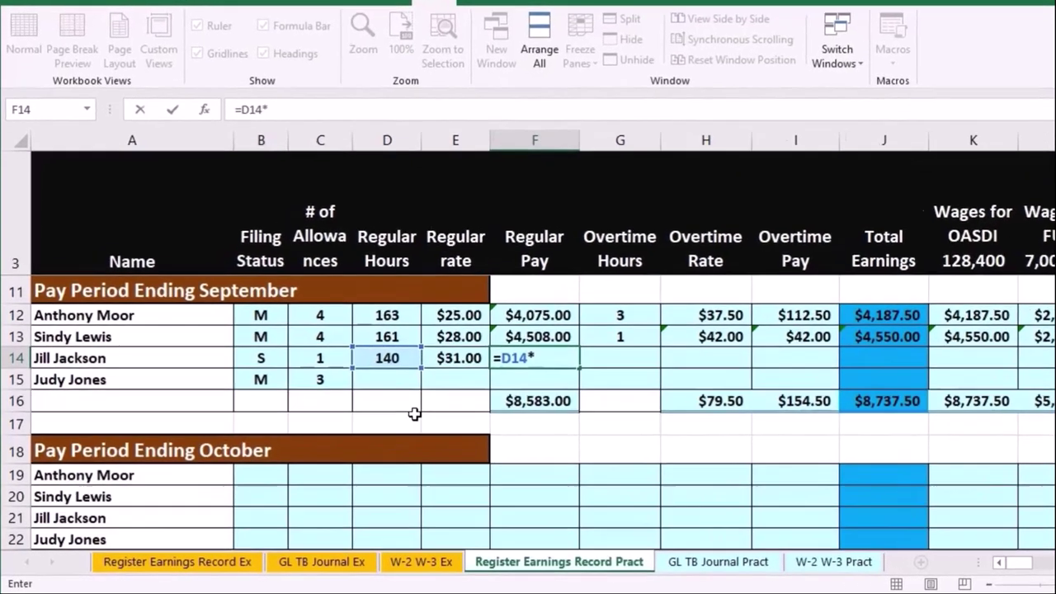
pyautogui.press('Left')
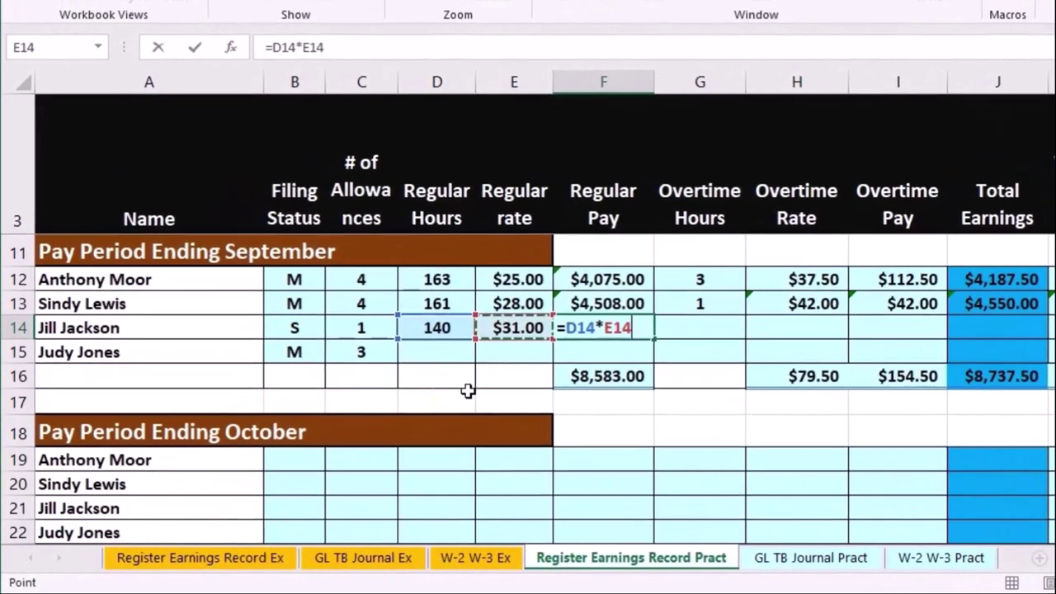
pyautogui.press('Tab')
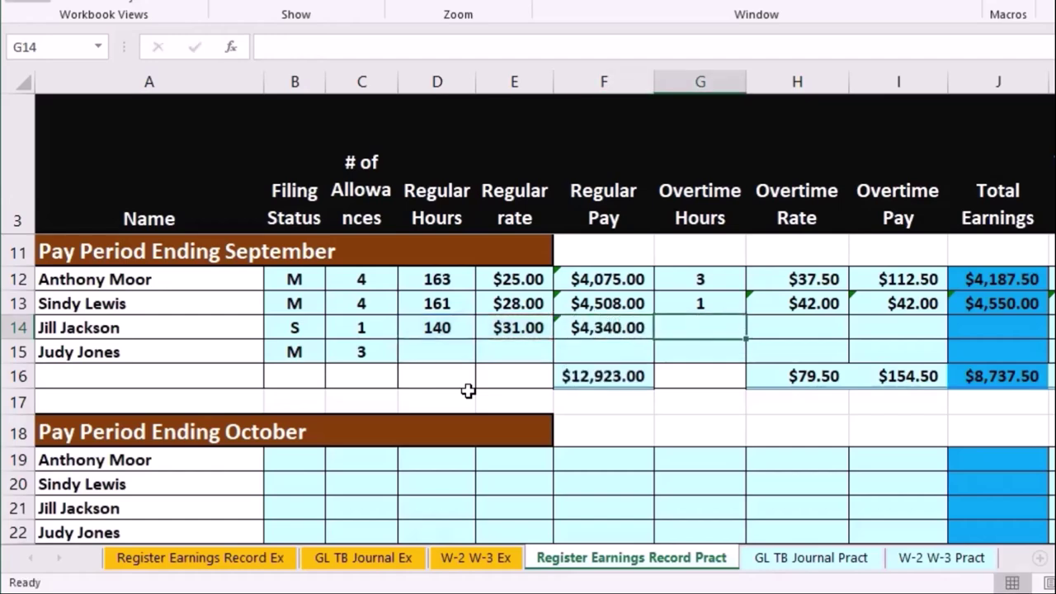
pyautogui.write('0')
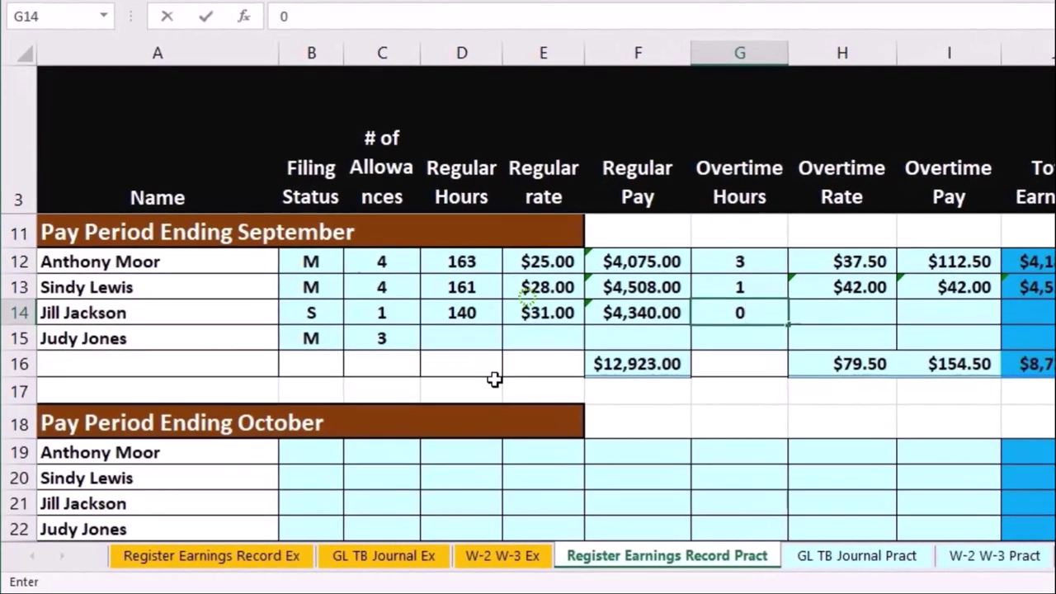
pyautogui.press('Tab')
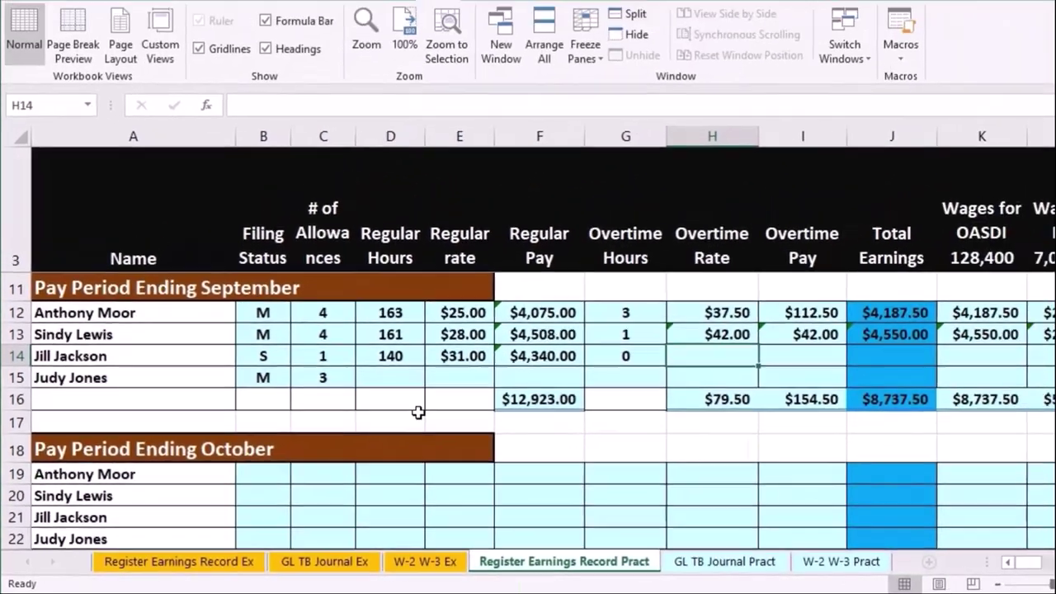
# Calculate the third employee's overtime rate in H14 with =E14*1.5.
pyautogui.write('=')
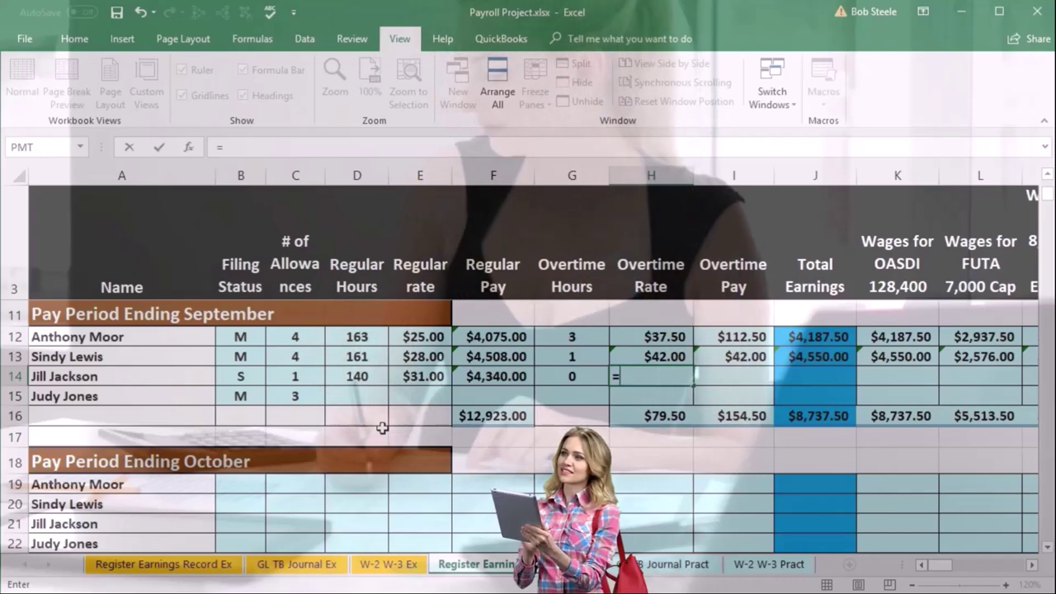
pyautogui.press('Left')
pyautogui.press('Left')
pyautogui.press('Left')
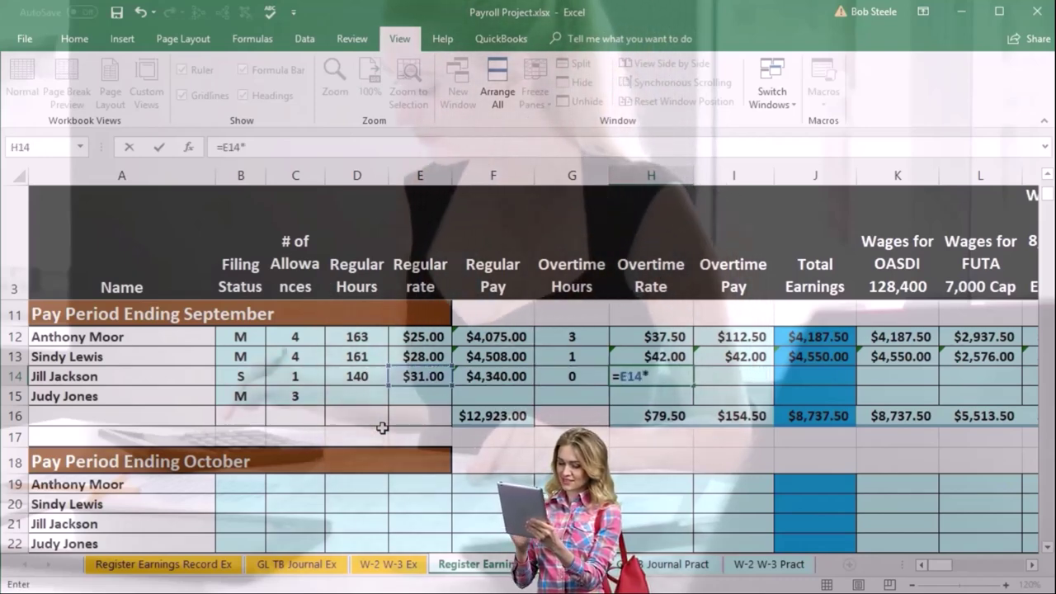
pyautogui.write('*1.5')
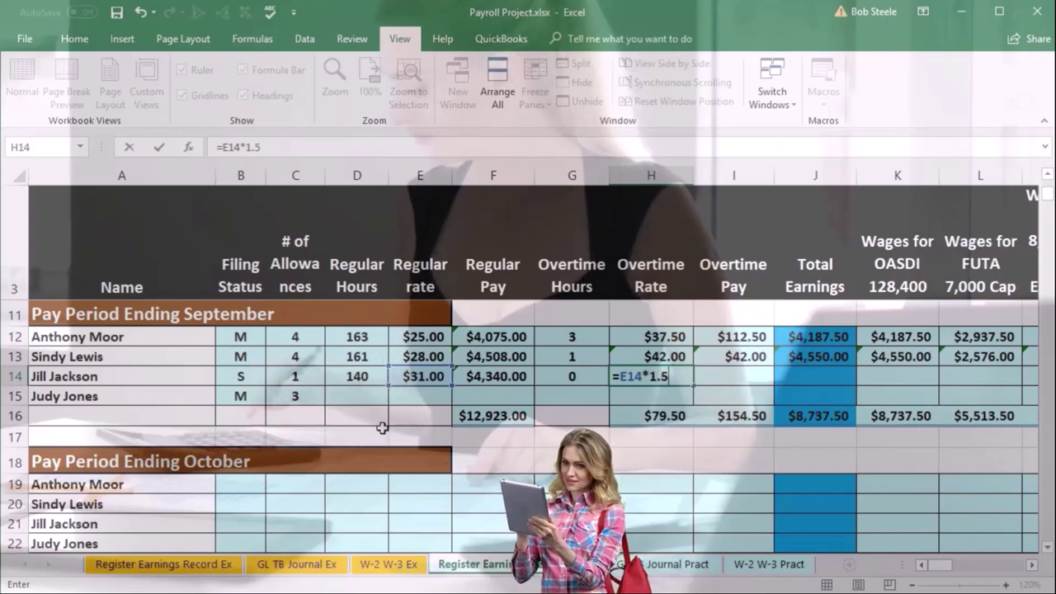
pyautogui.press('Tab')
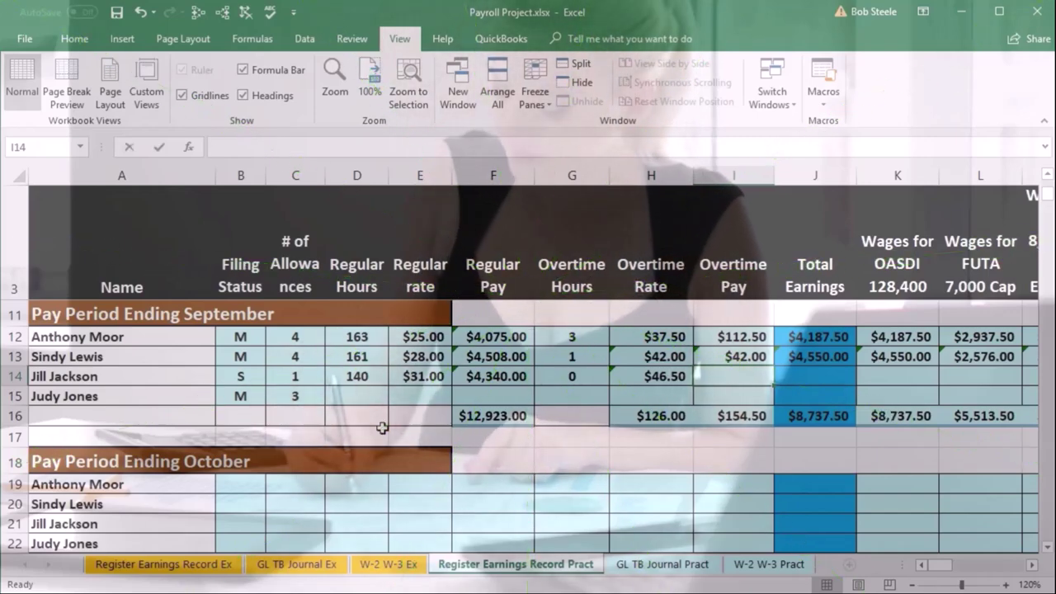
# Calculate the third employee's overtime pay in I14 with =G14*H14.
pyautogui.write('=')
pyautogui.press('Left')
pyautogui.press('Left')
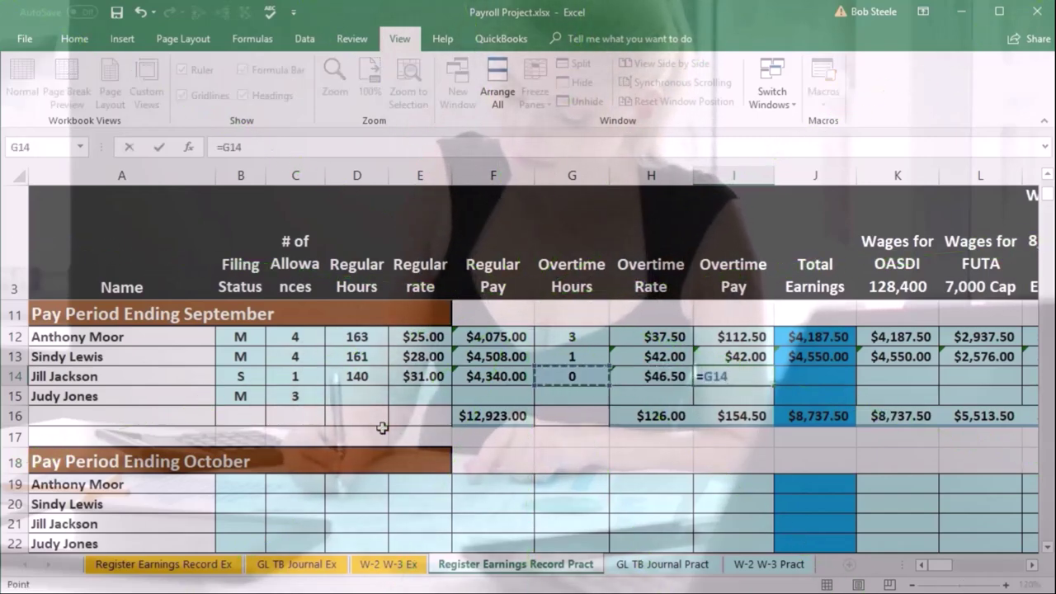
pyautogui.write('*')
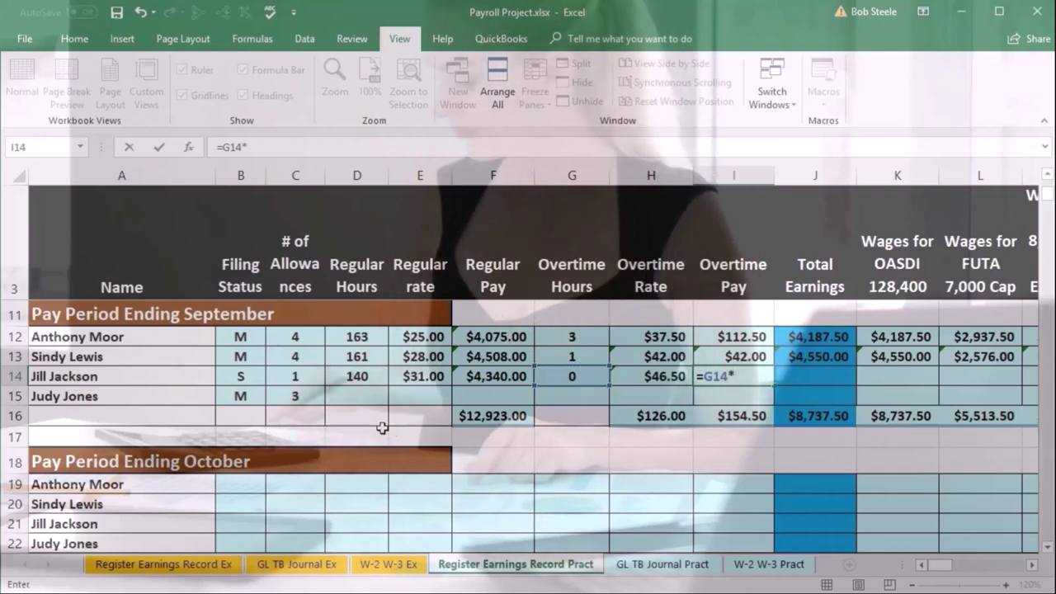
pyautogui.press('Left')
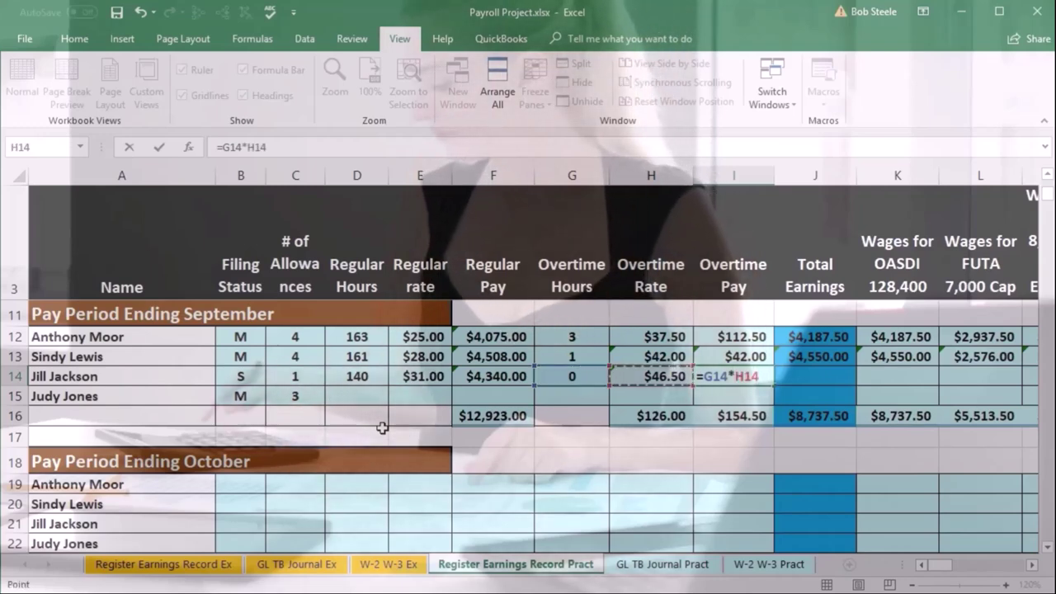
pyautogui.press('Tab')
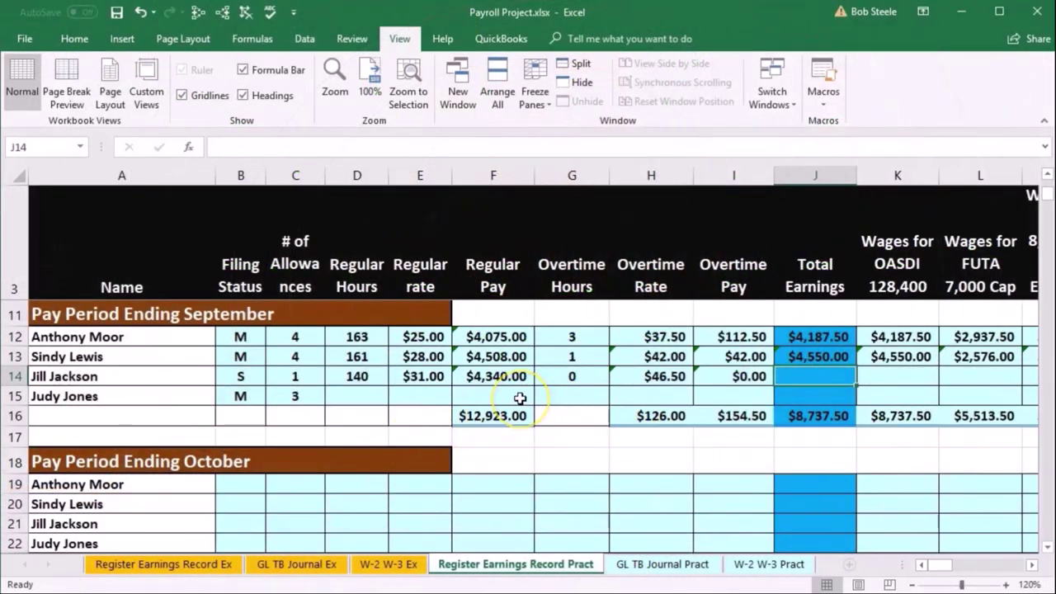
# Calculate the third employee's total earnings in J14 with =F14+I14 and set the OASDI wages in K14 to =J14.
pyautogui.write('=')
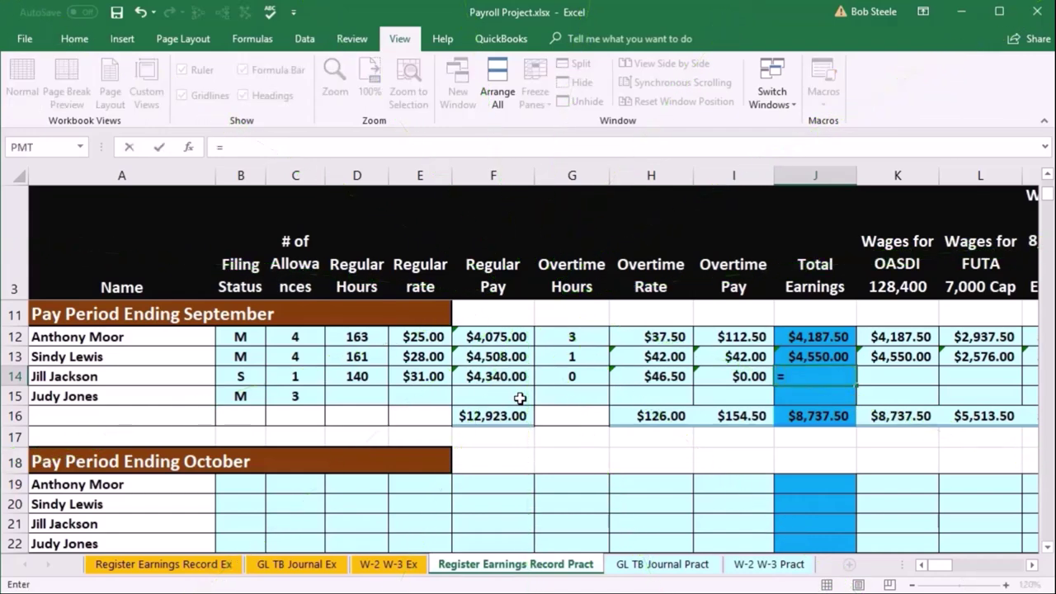
pyautogui.click(500, 376)
pyautogui.write('+')
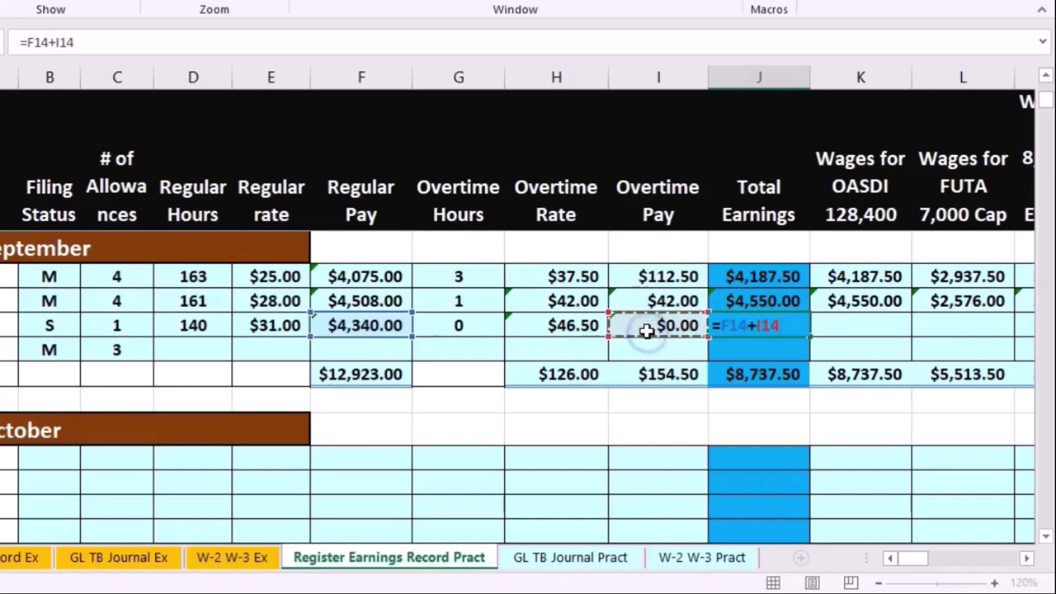
pyautogui.press('Tab')
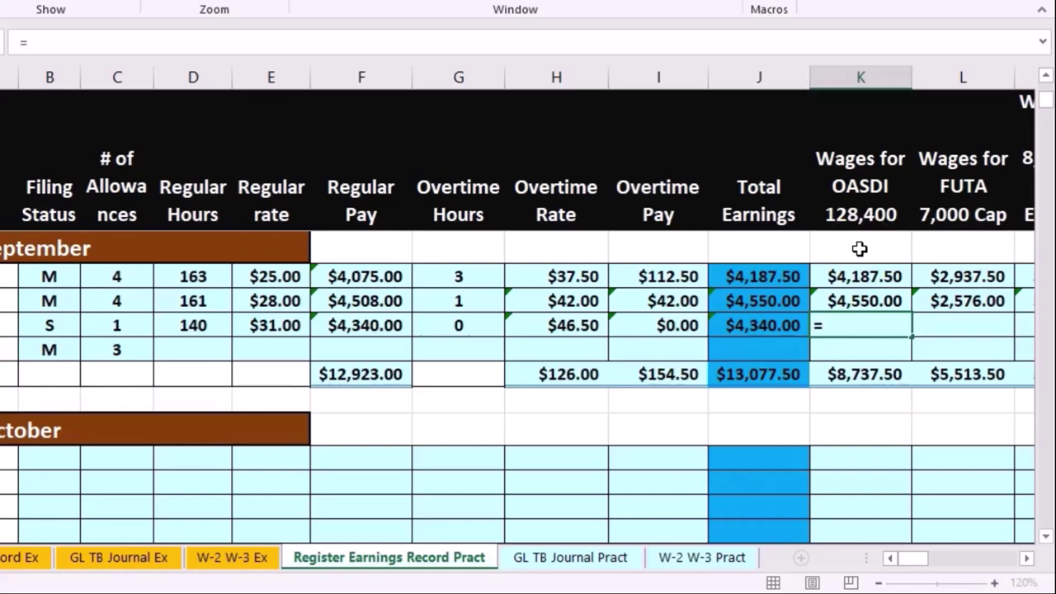
pyautogui.click(794, 324)
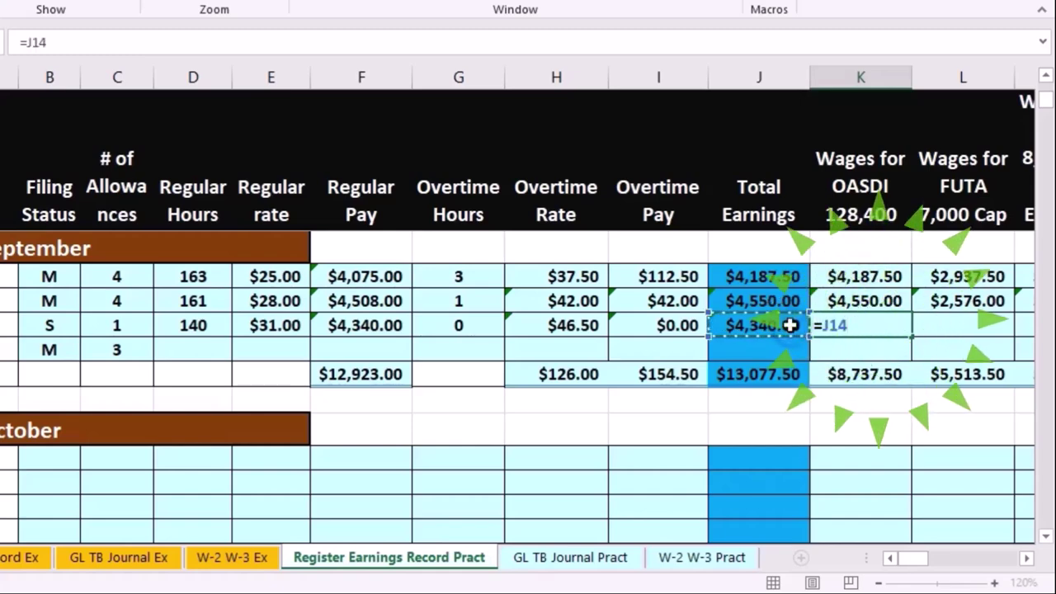
pyautogui.press('Tab')
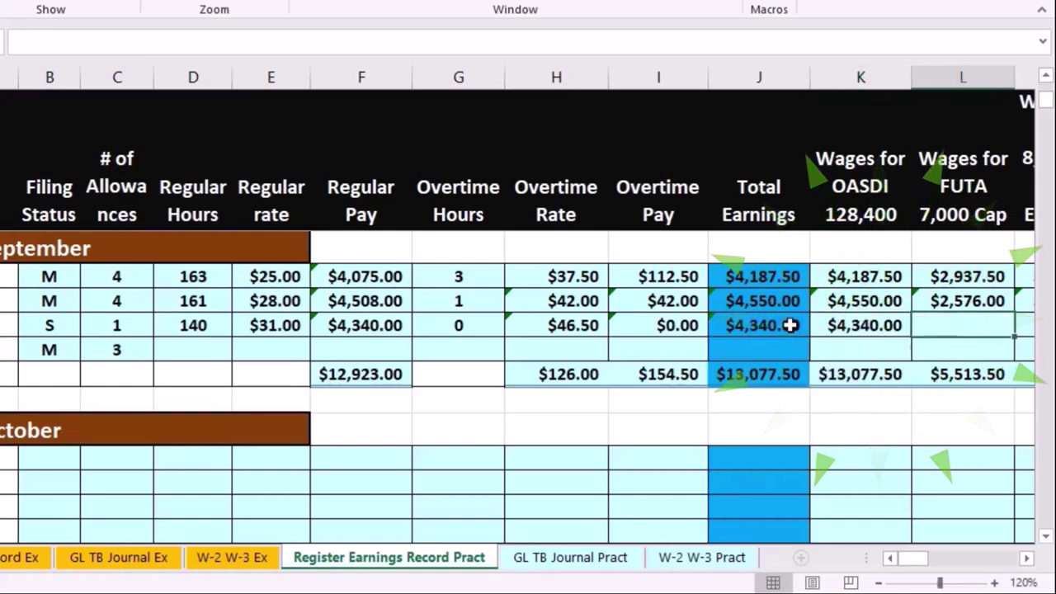
# Calculate the third employee's FUTA wages in L14 with =7000-L7 and check the combined sum with L7.
pyautogui.click(1026, 561)
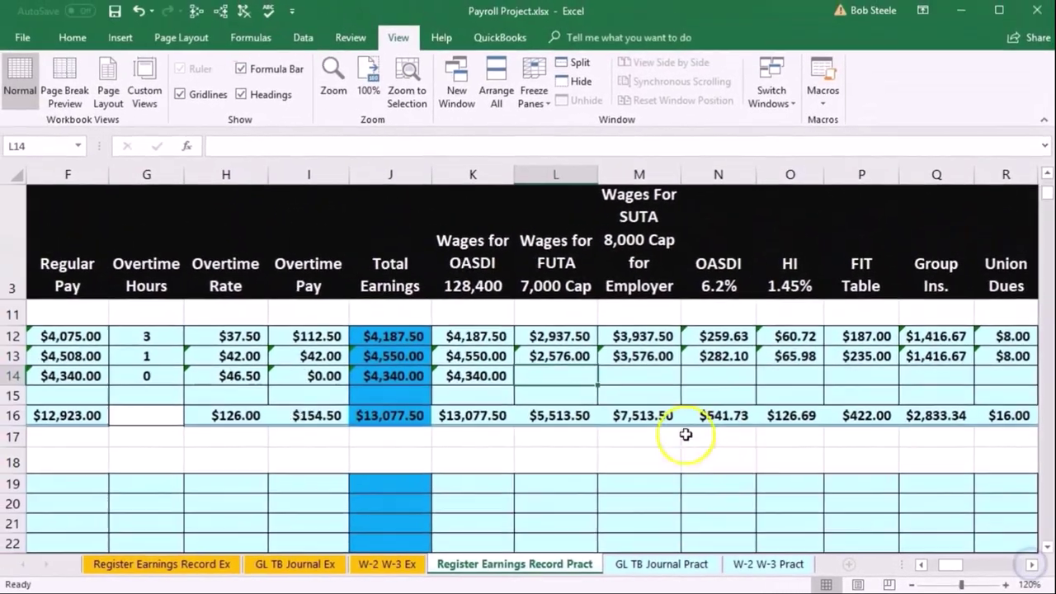
pyautogui.scroll(2, 650, 422)
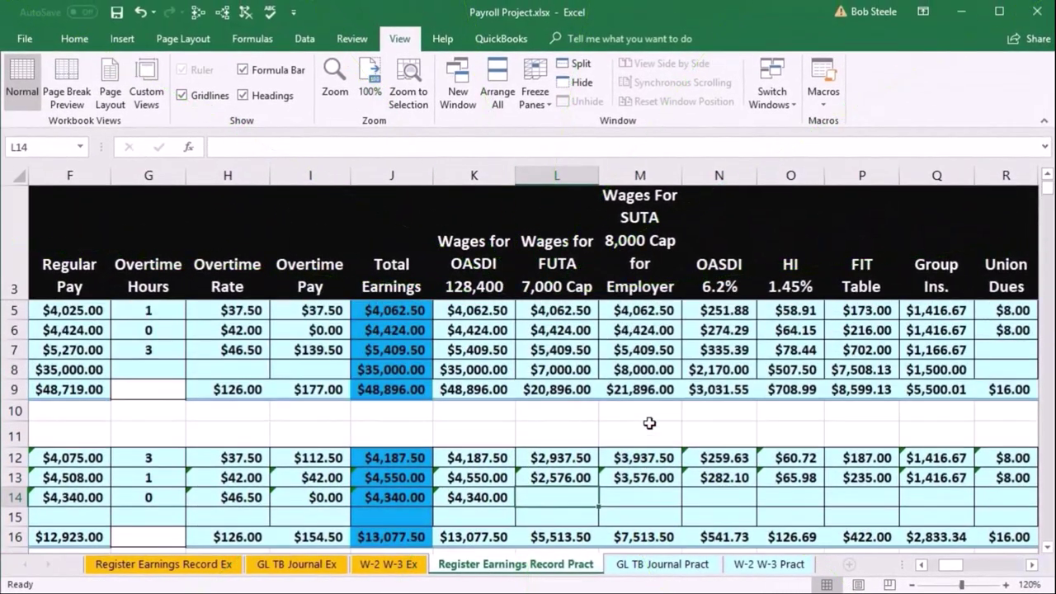
pyautogui.write('=7000-L7')
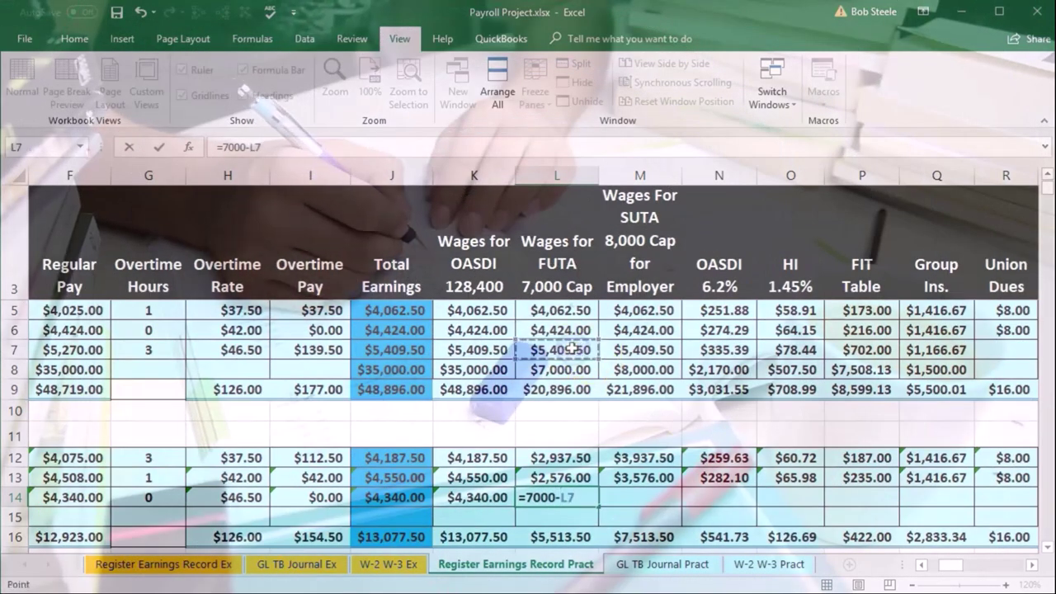
pyautogui.press('Tab')
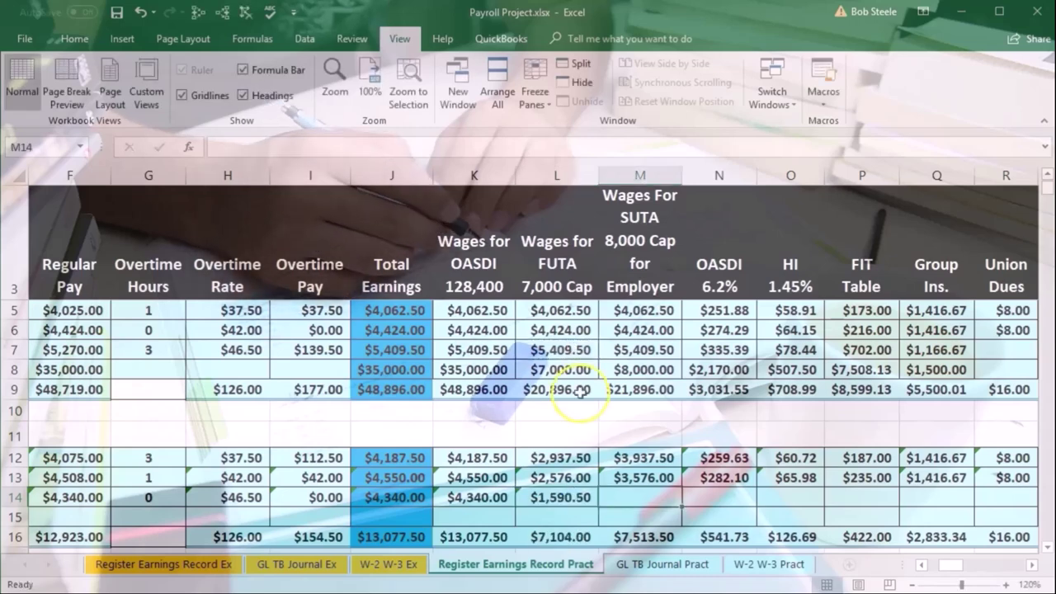
pyautogui.click(569, 349)
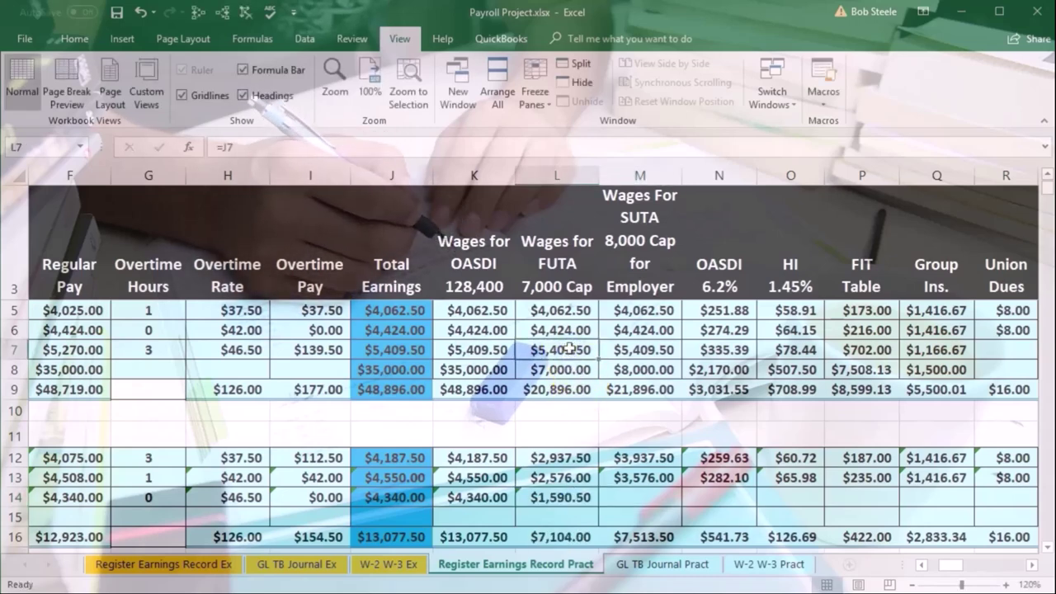
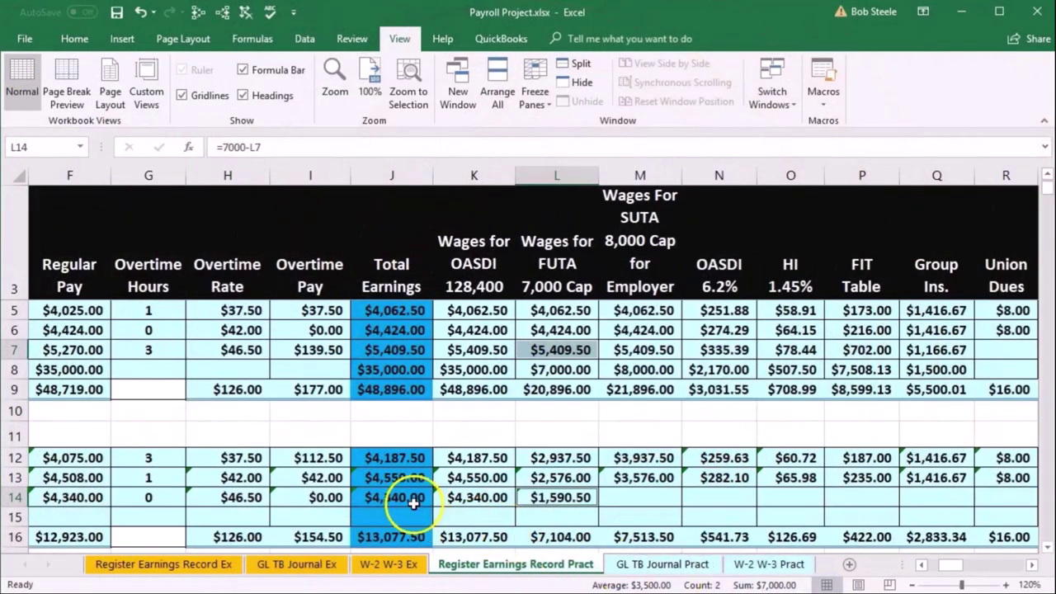
# Calculate the third employee's SUTA wages in M14 with =8000-M7 and check the combined sum with M7.
pyautogui.click(664, 499)
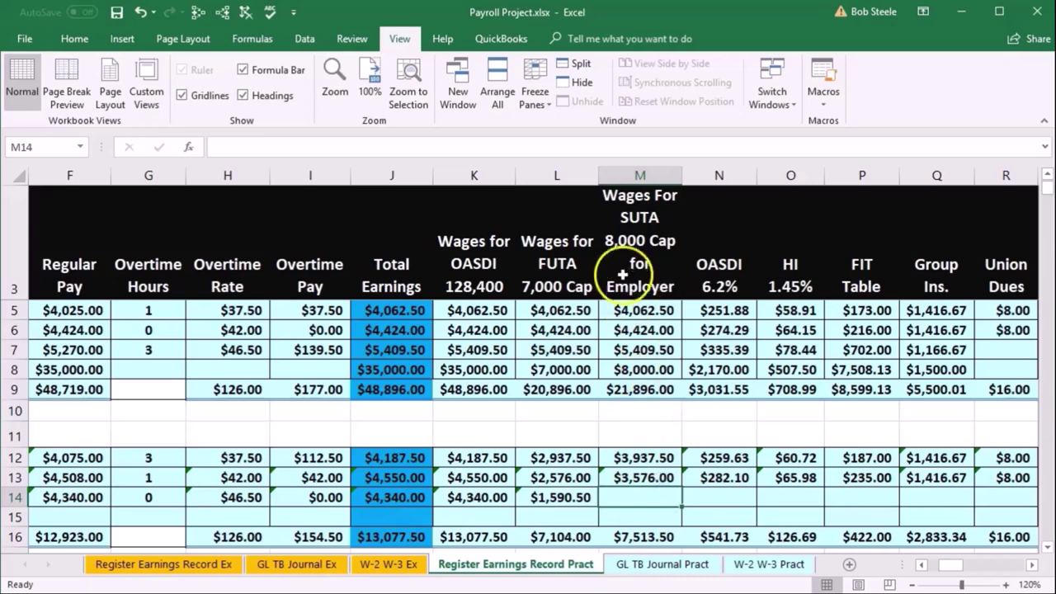
pyautogui.write('=8000-M7')
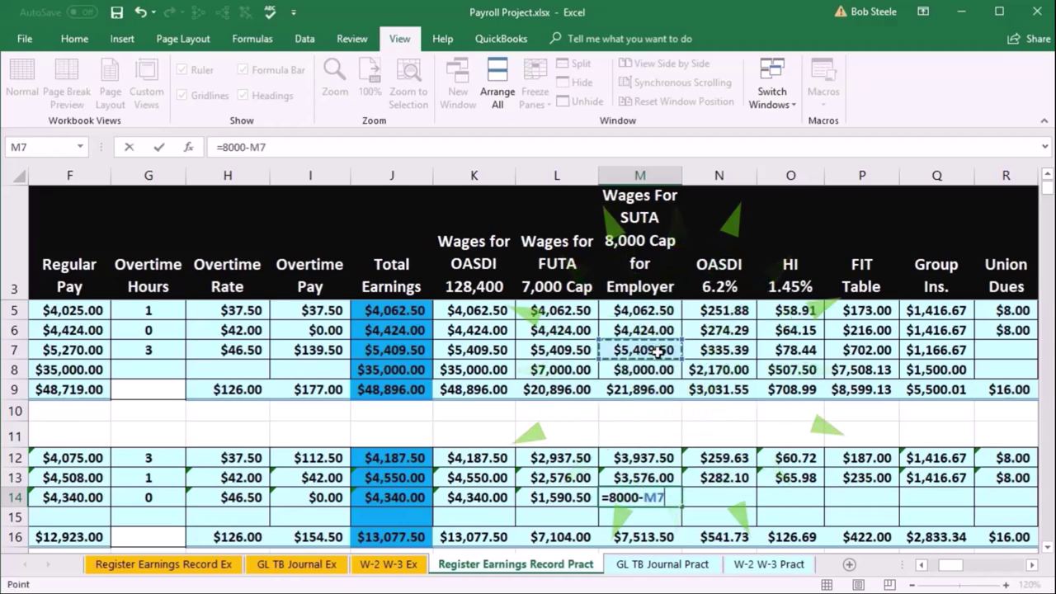
pyautogui.press('Tab')
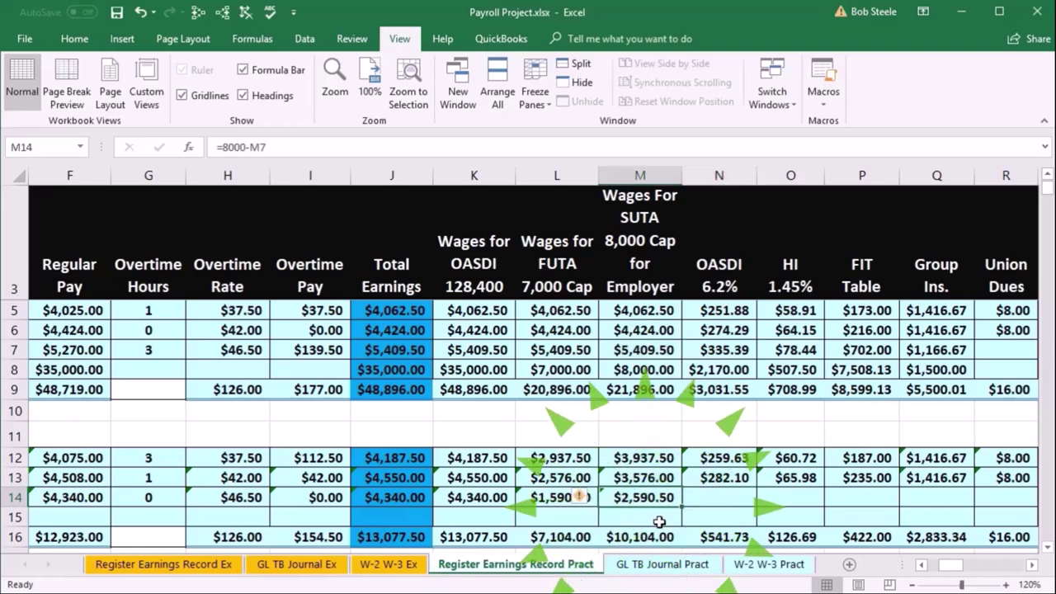
pyautogui.keyDown('ctrl'); pyautogui.click(644, 350); pyautogui.keyUp('ctrl')
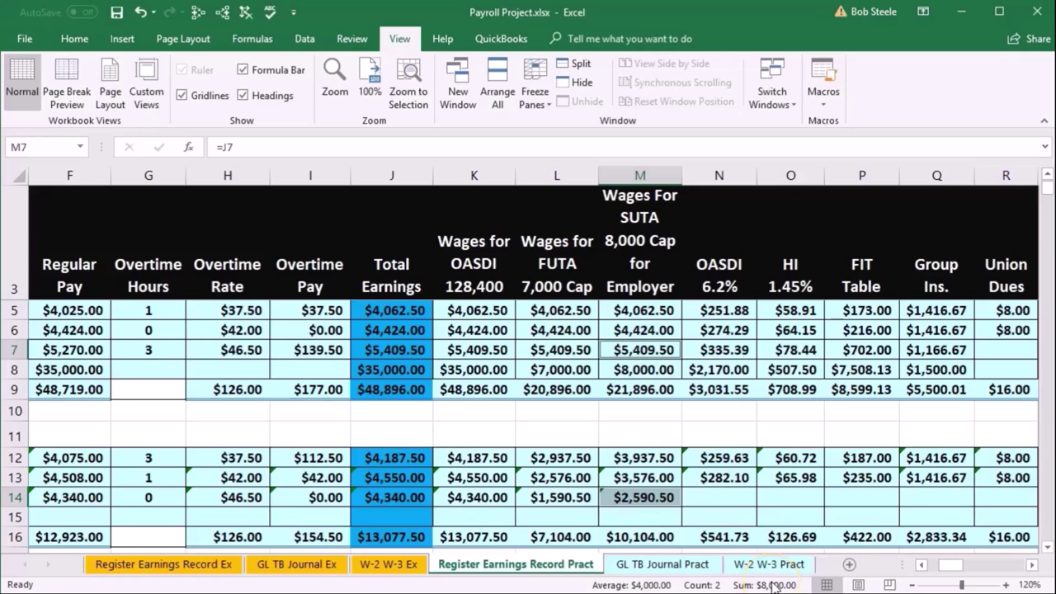
# Calculate the third employee's OASDI deduction in N14 with =K14*.062.
pyautogui.click(720, 490)
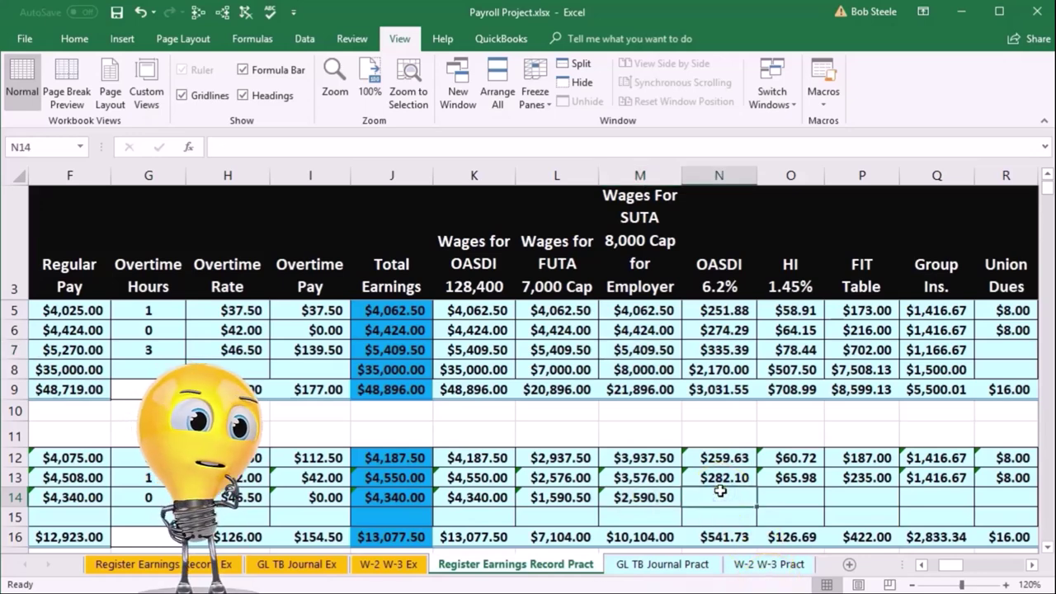
pyautogui.scroll(-3, 843, 483)
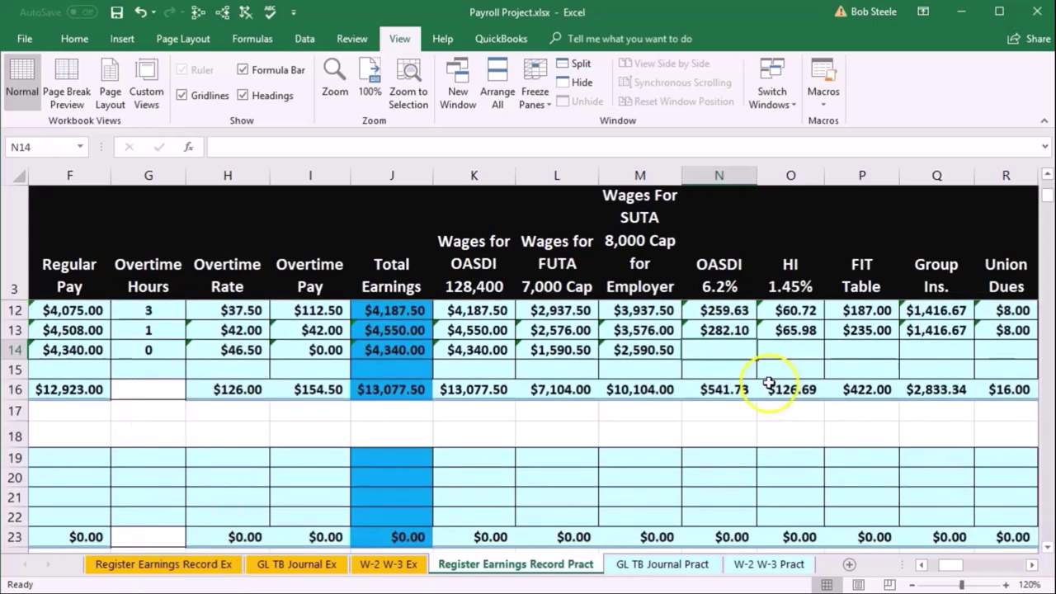
pyautogui.write('=K14')
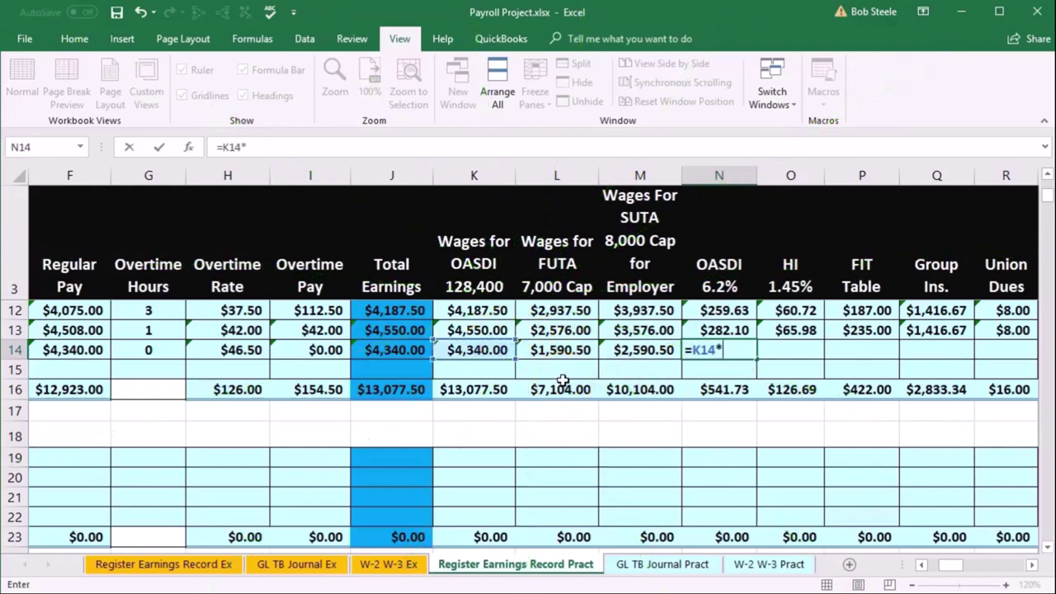
pyautogui.write('*.062')
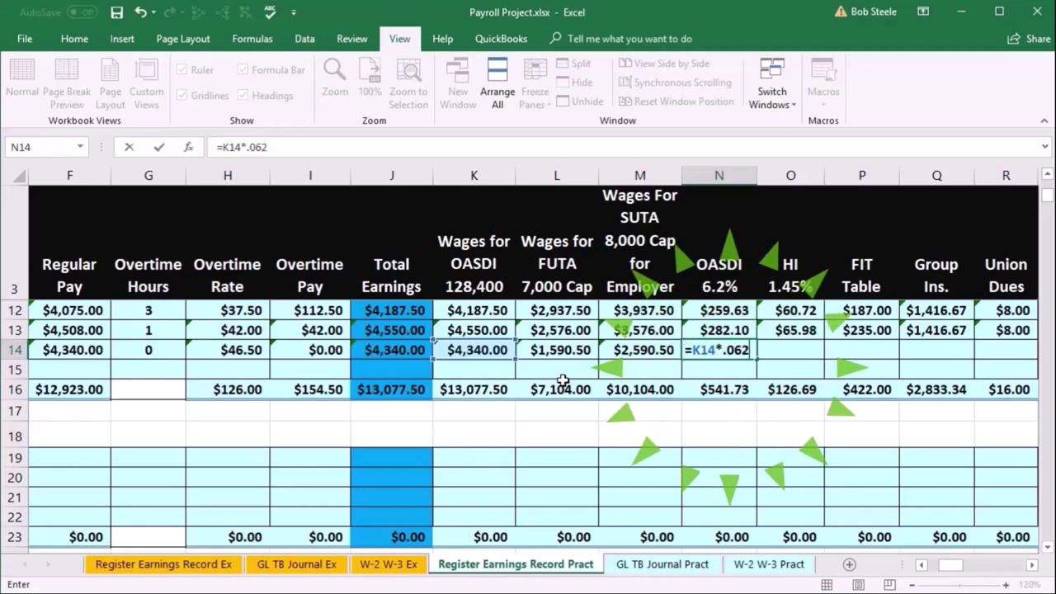
pyautogui.press('Tab')
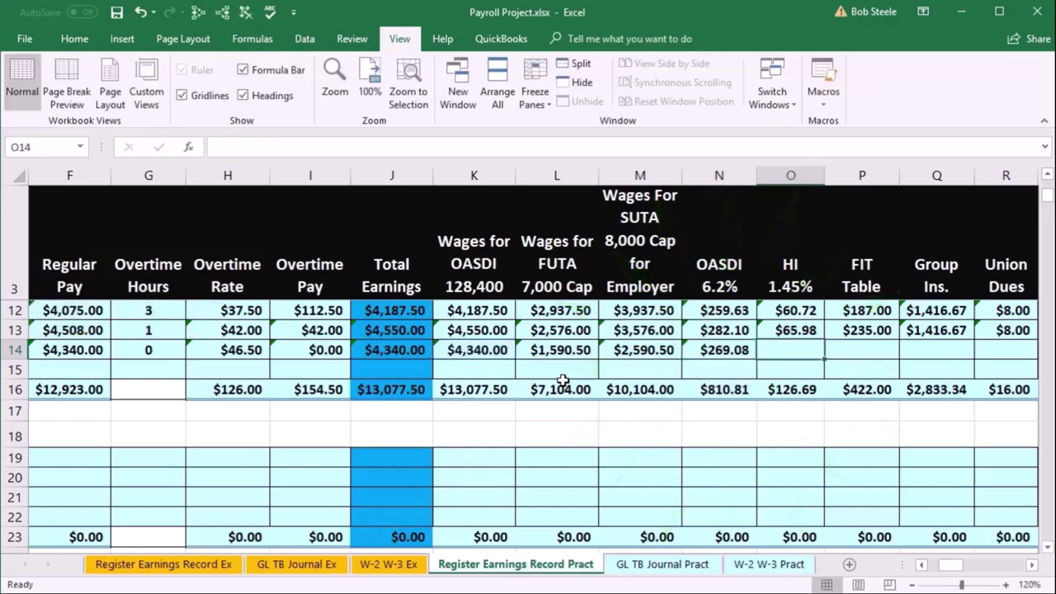
# Calculate the third employee's HI deduction in O14 with =J14*.0145.
pyautogui.write('=')
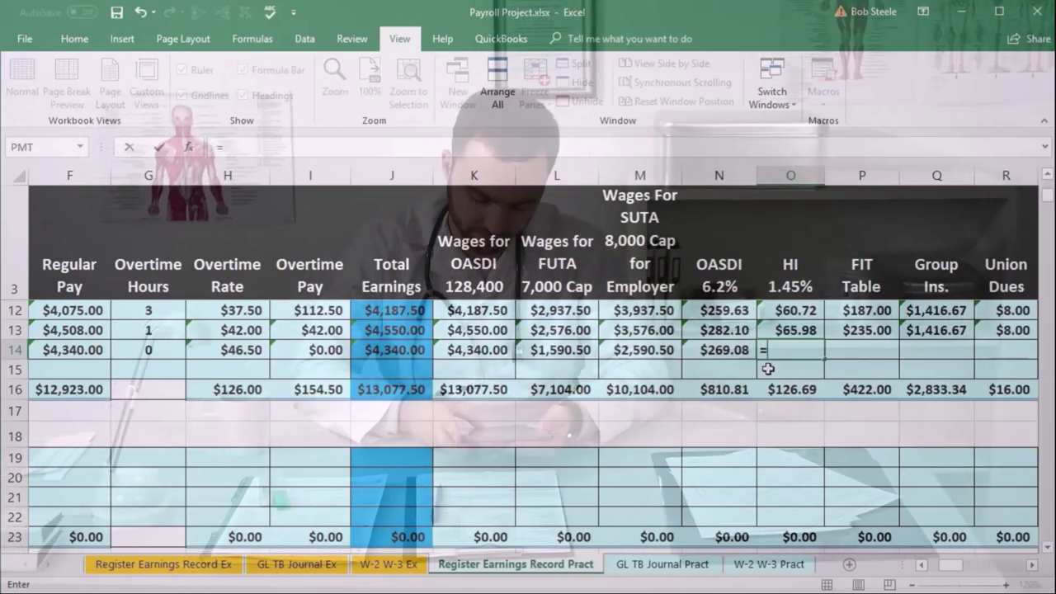
pyautogui.click(409, 351)
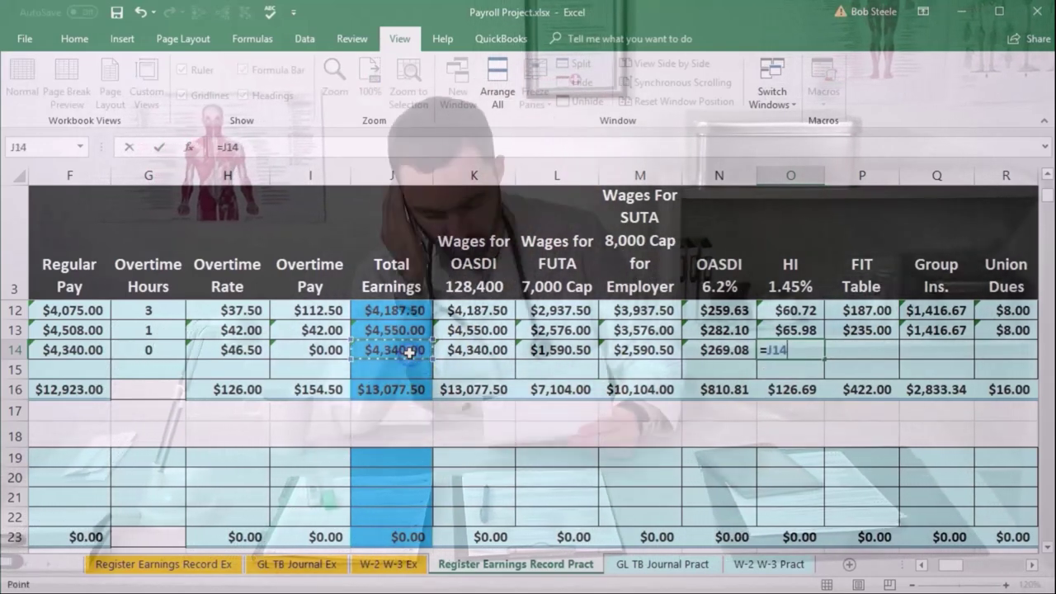
pyautogui.write('*')
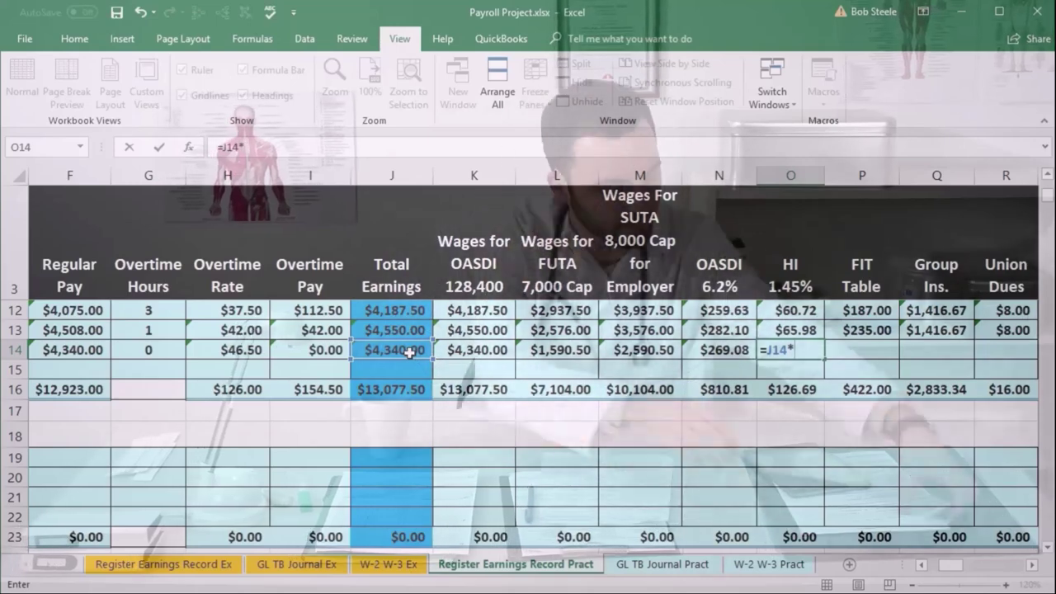
pyautogui.write('.0145')
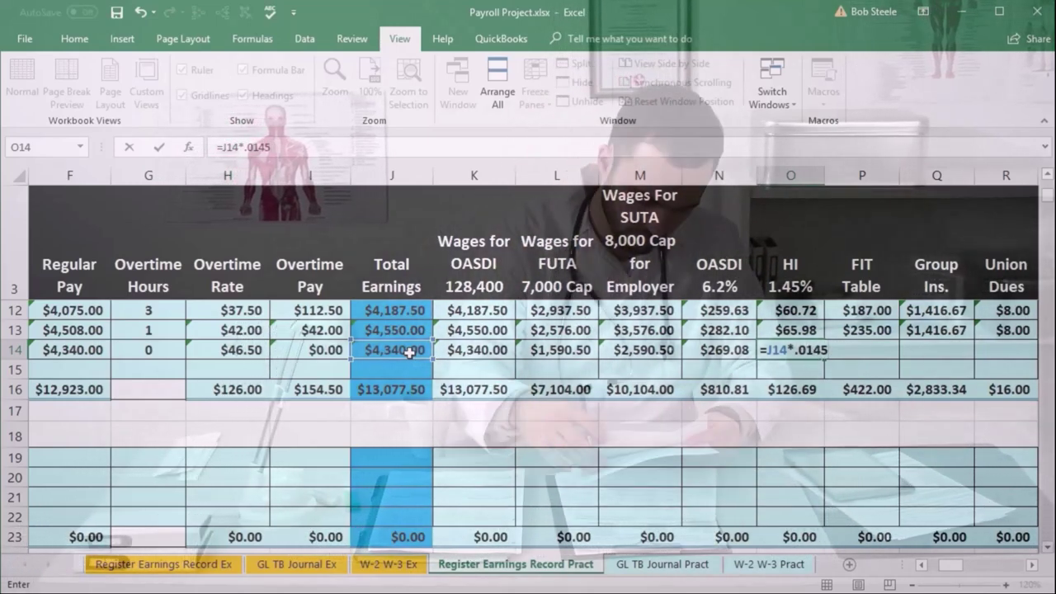
pyautogui.press('Tab')
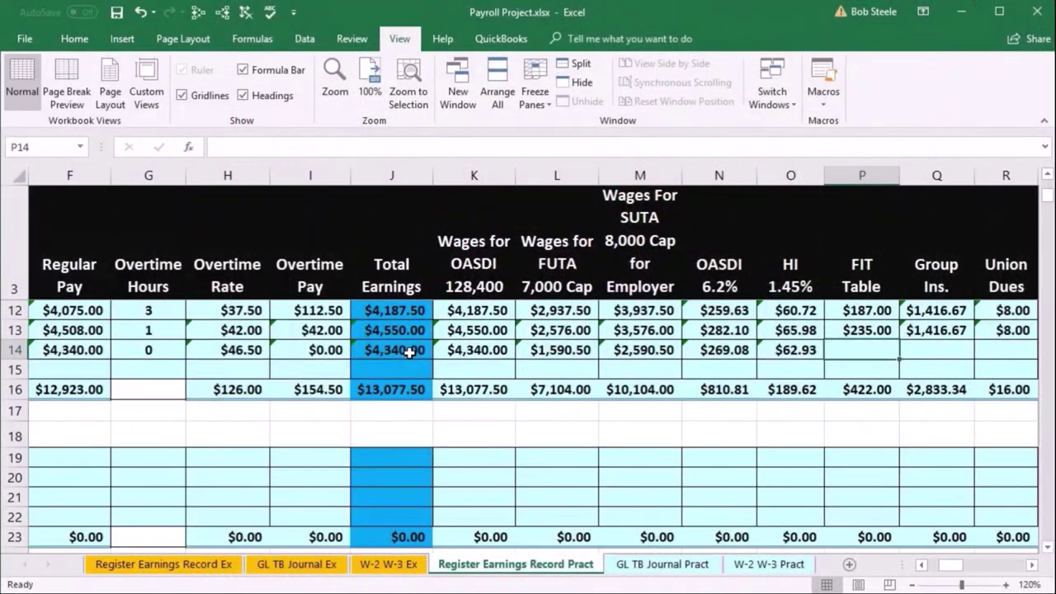
# Check the third employee's filing status and allowances, then switch to Circle E.pdf in Adobe Acrobat and find the single persons, monthly payroll withholding table.
pyautogui.click(918, 569)
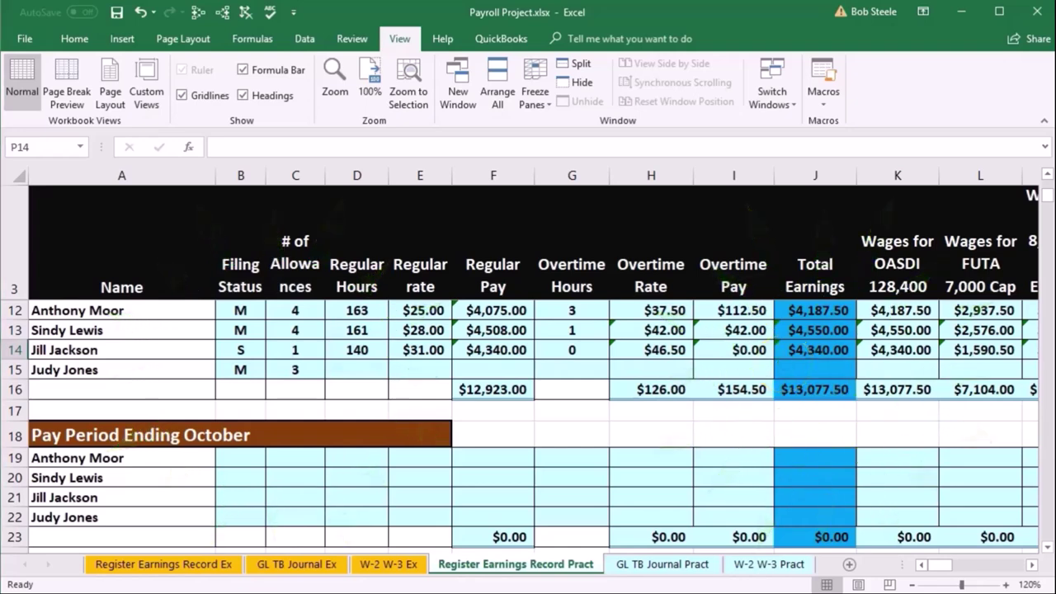
pyautogui.hotkey('alt', 'Tab')
pyautogui.scroll(15, 533, 473)
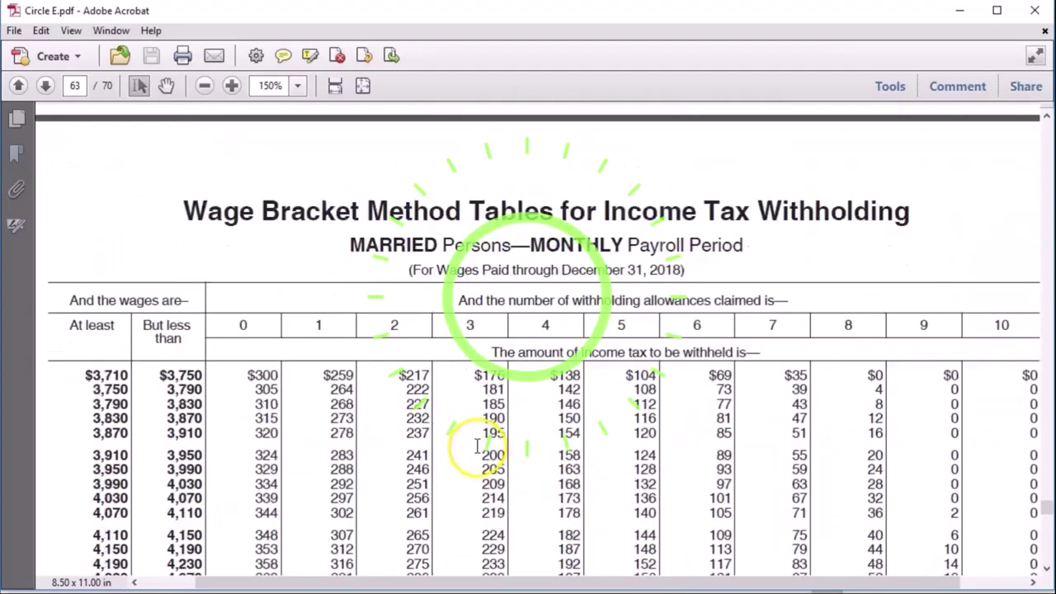
pyautogui.scroll(10, 475, 446)
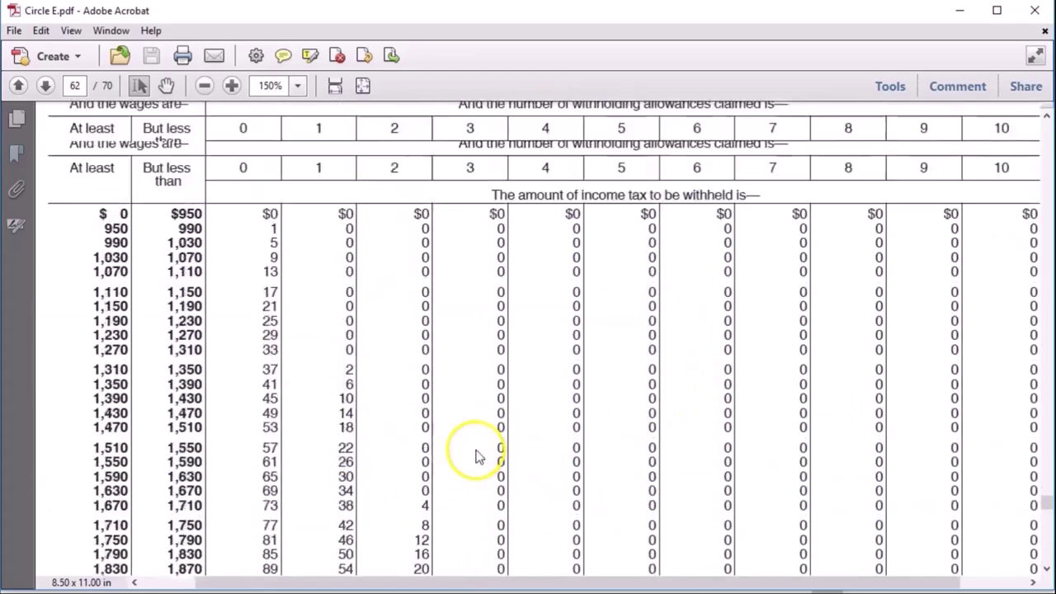
pyautogui.scroll(15, 437, 511)
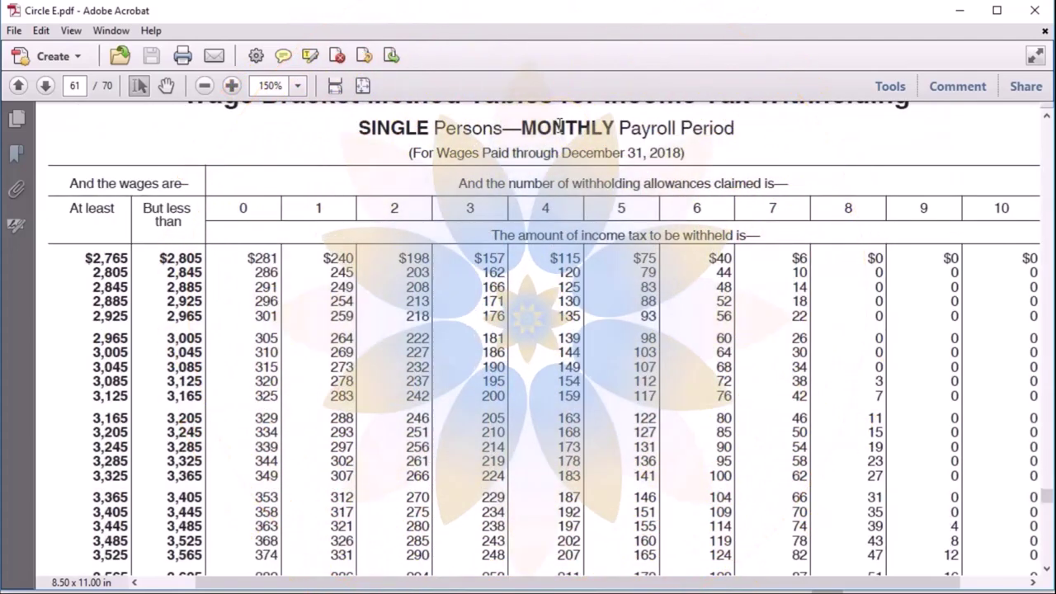
# Look up the income tax withholding for wages of 4,340 with 1 allowance in the single monthly table.
pyautogui.scroll(-2, 353, 359)
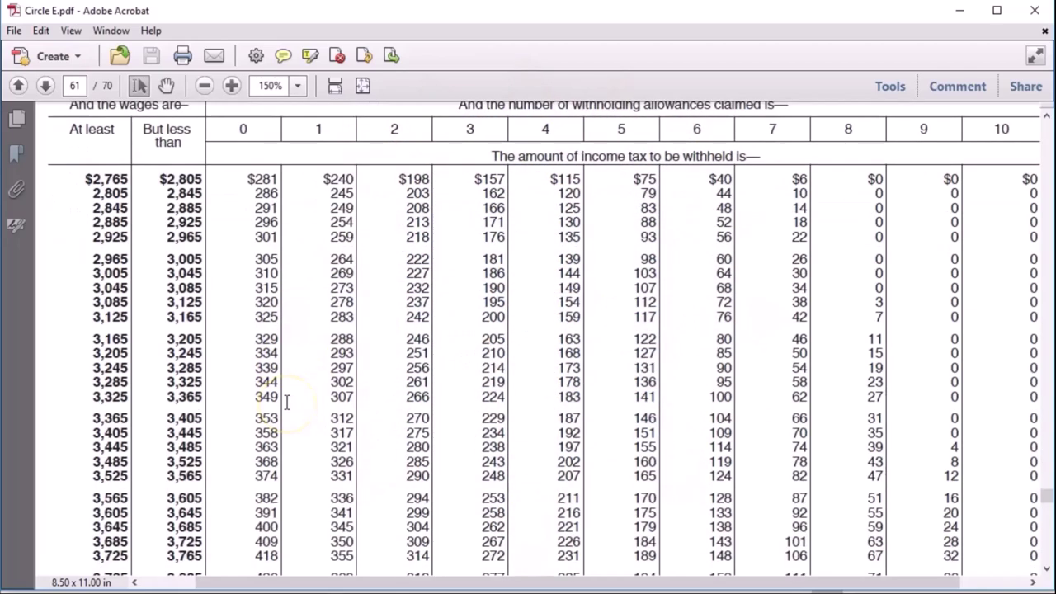
pyautogui.scroll(1, 287, 401)
pyautogui.click(298, 245)
pyautogui.scroll(-5, 306, 377)
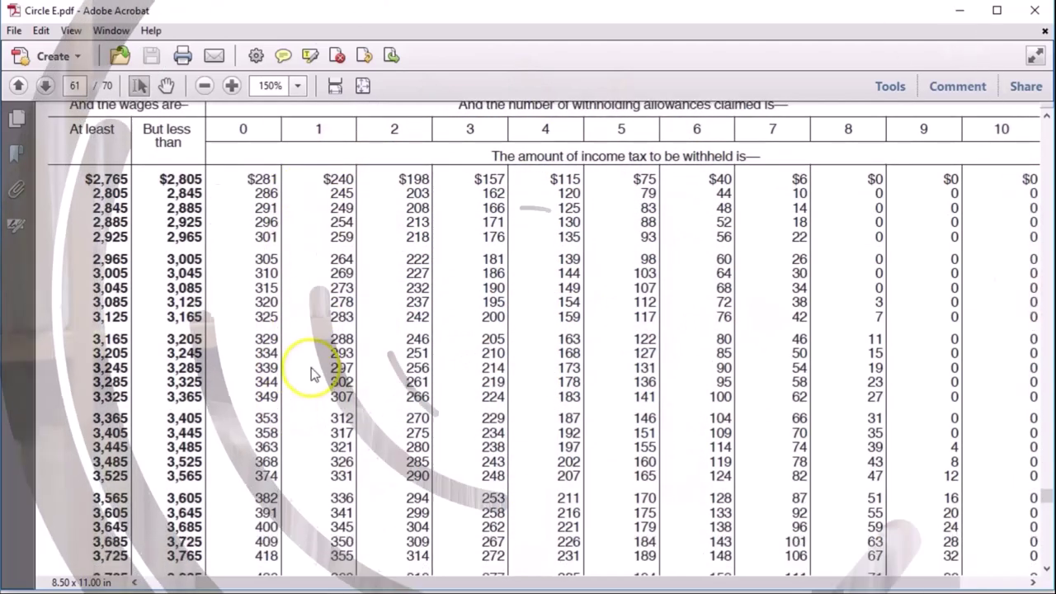
pyautogui.scroll(-4, 278, 416)
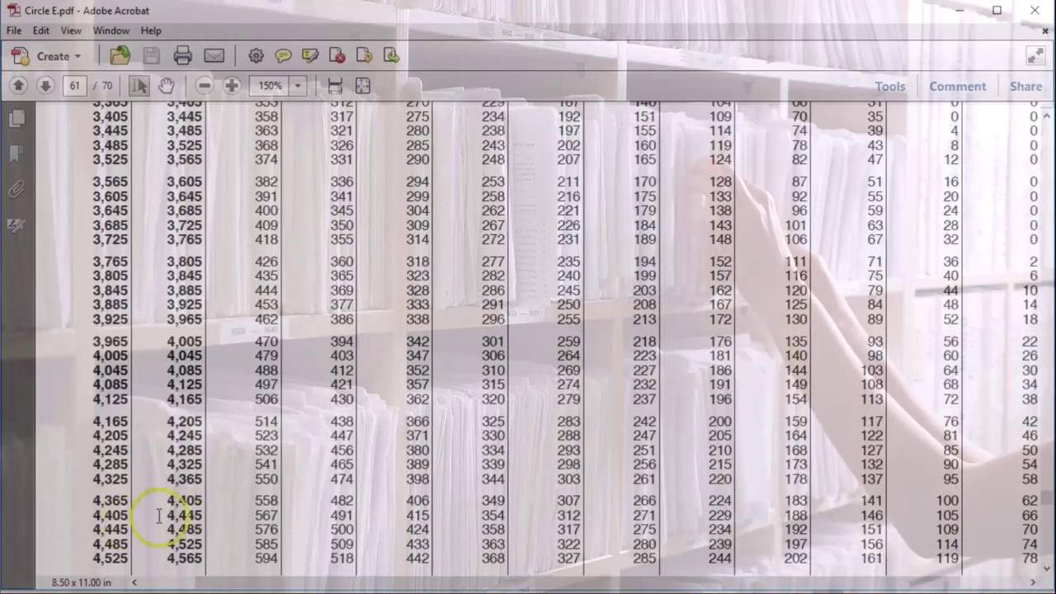
pyautogui.moveTo(325, 514); pyautogui.dragTo(272, 529)
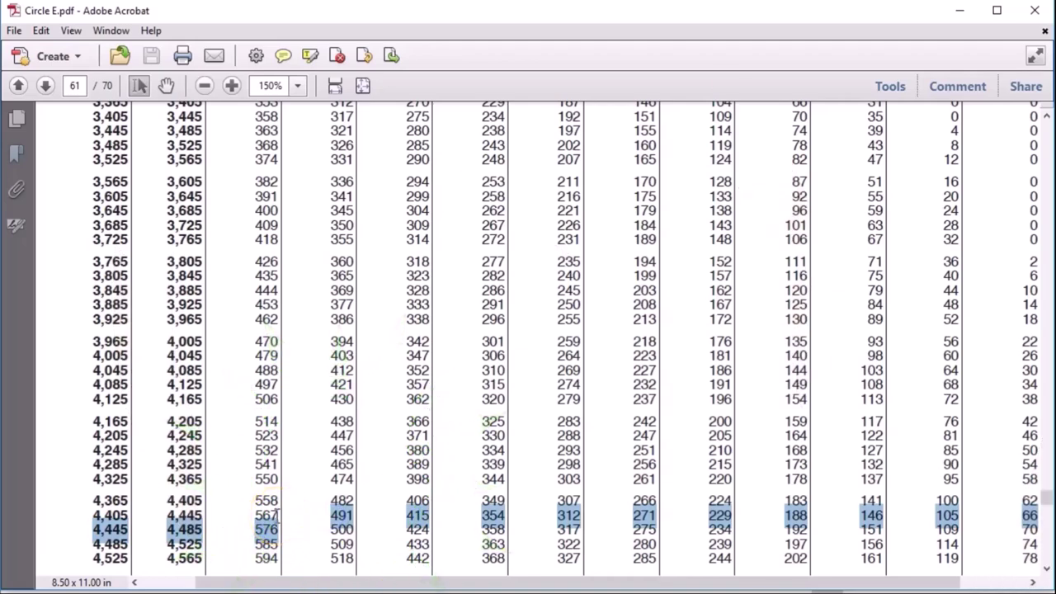
pyautogui.click(122, 583)
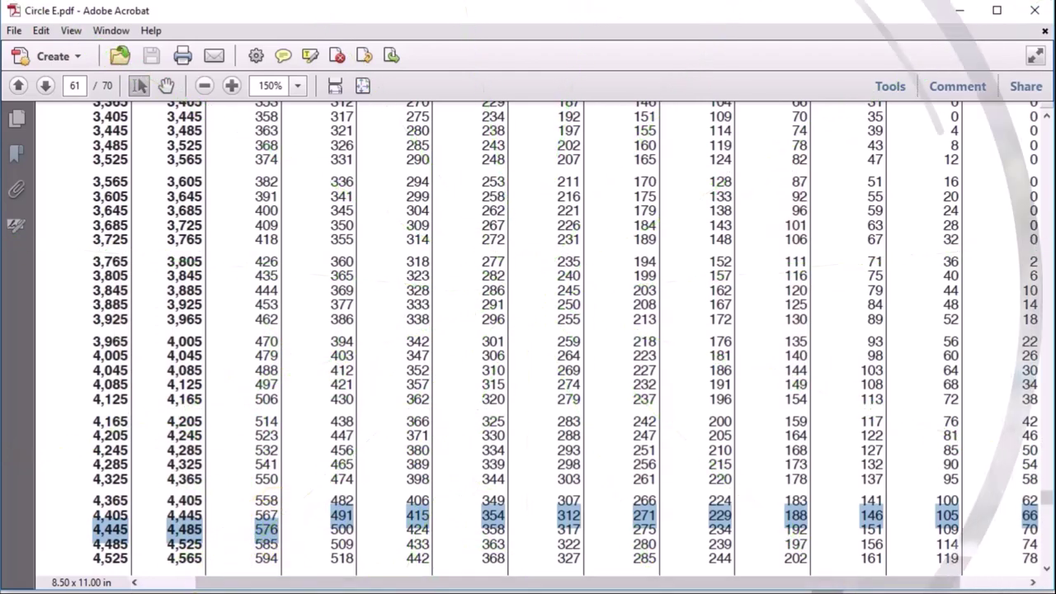
pyautogui.scroll(-2, 124, 462)
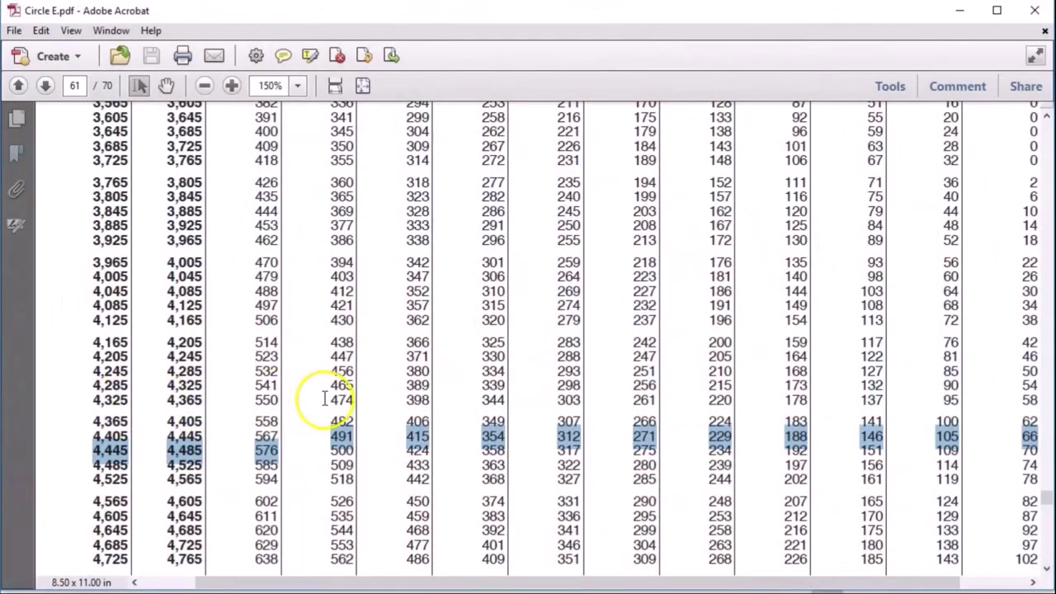
# Mark the 474 withholding in the table, switch back to Payroll Project.xlsx in Excel and enter 474 as the third employee's FIT in P14.
pyautogui.moveTo(330, 399); pyautogui.dragTo(353, 400)
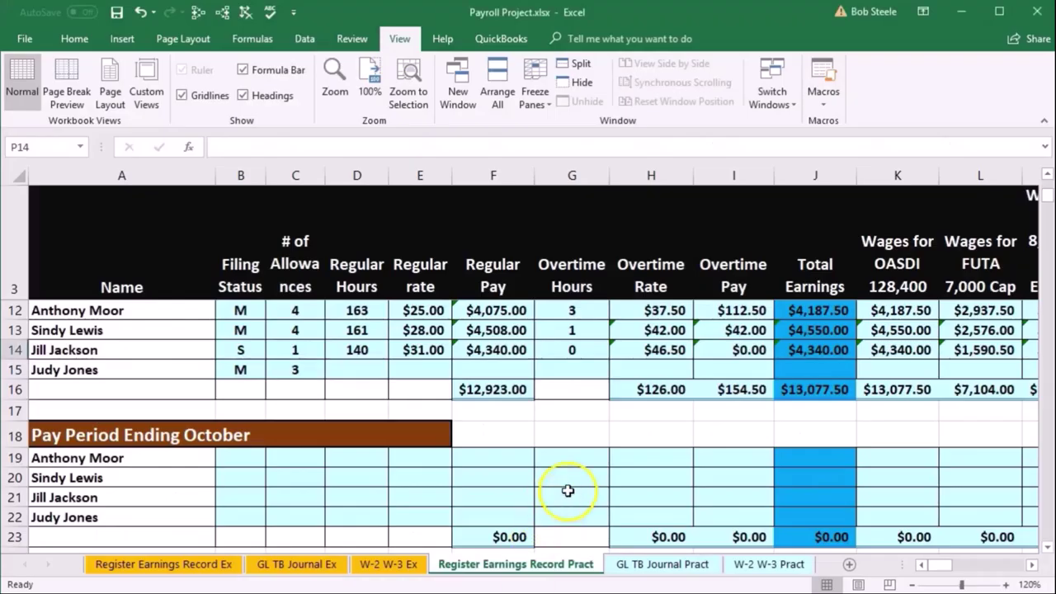
pyautogui.click(804, 350)
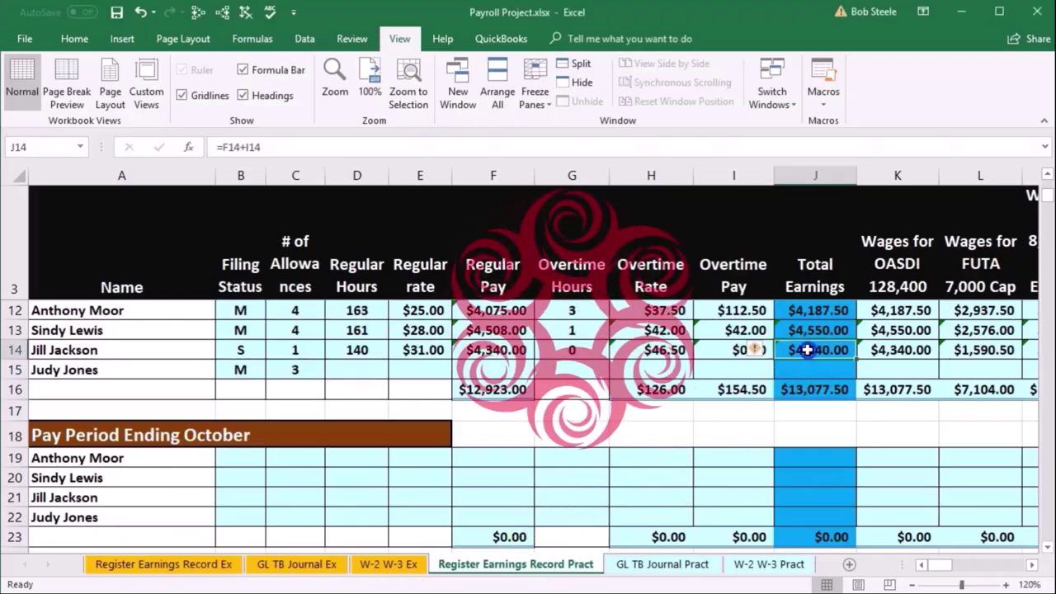
pyautogui.press('Right')
pyautogui.press('Right')
pyautogui.press('Right')
pyautogui.press('Right')
pyautogui.press('Right')
pyautogui.press('Right')
pyautogui.press('Right')
pyautogui.press('Right')
pyautogui.press('Right')
pyautogui.press('Right')
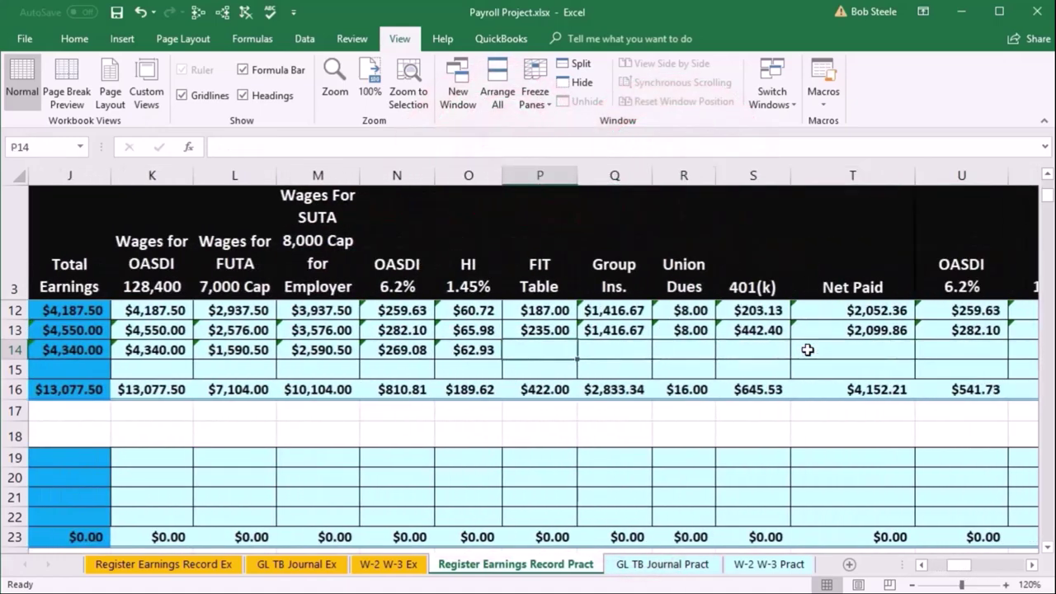
pyautogui.write('474')
pyautogui.press('Right')
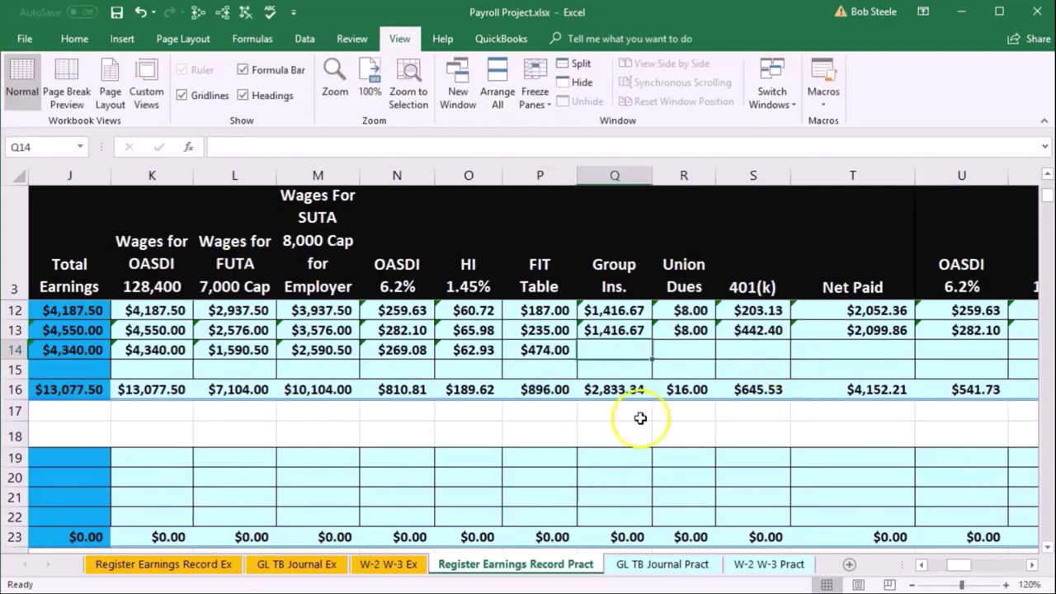
# Carry the third employee's group insurance from the previous pay period into Q14 with =Q7.
pyautogui.write('=')
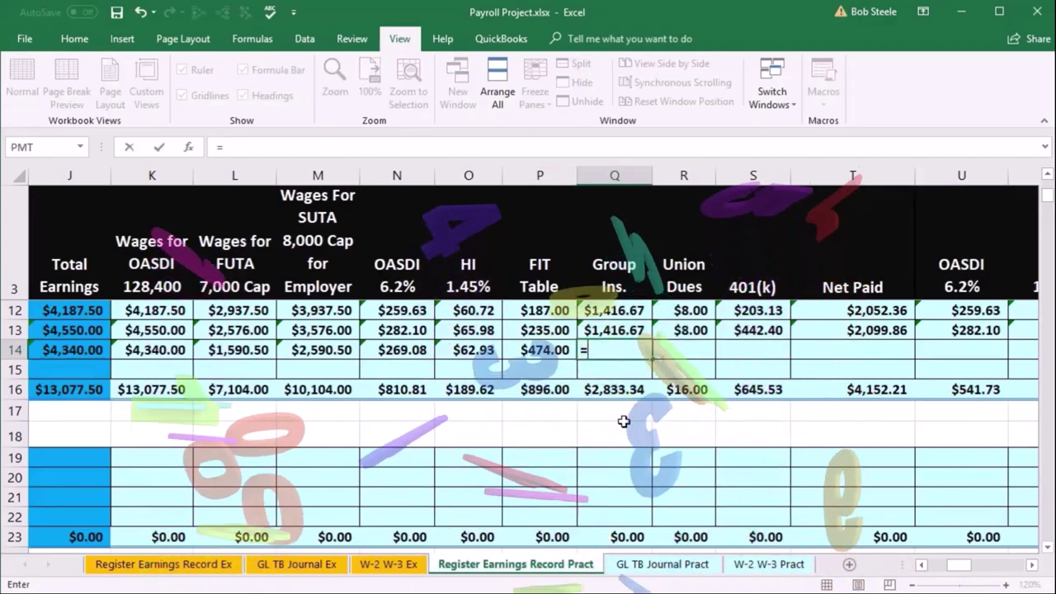
pyautogui.scroll(1, 624, 422)
pyautogui.scroll(2, 623, 421)
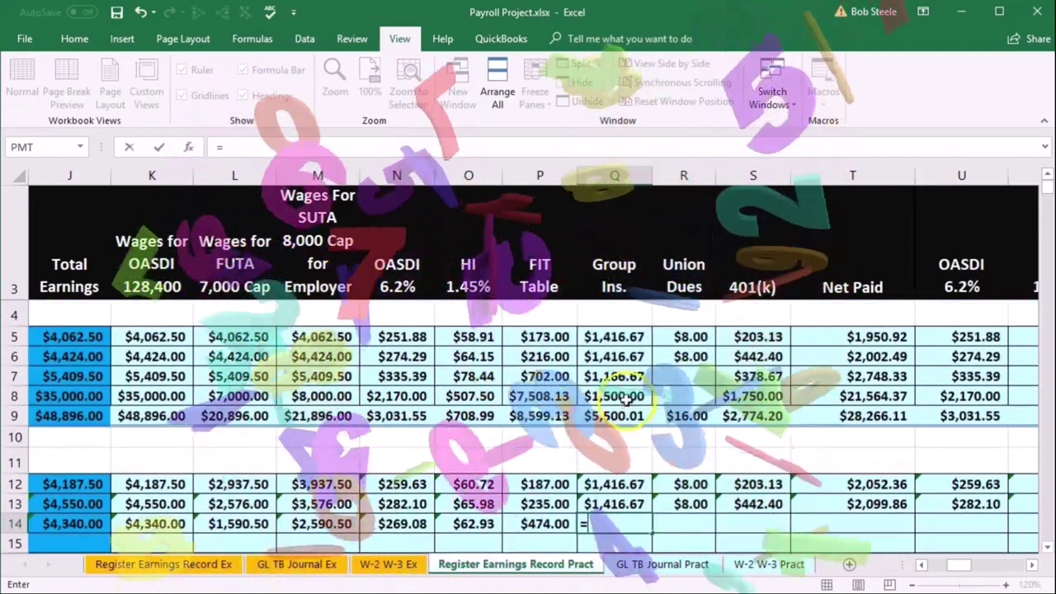
pyautogui.click(620, 376)
pyautogui.press('Tab')
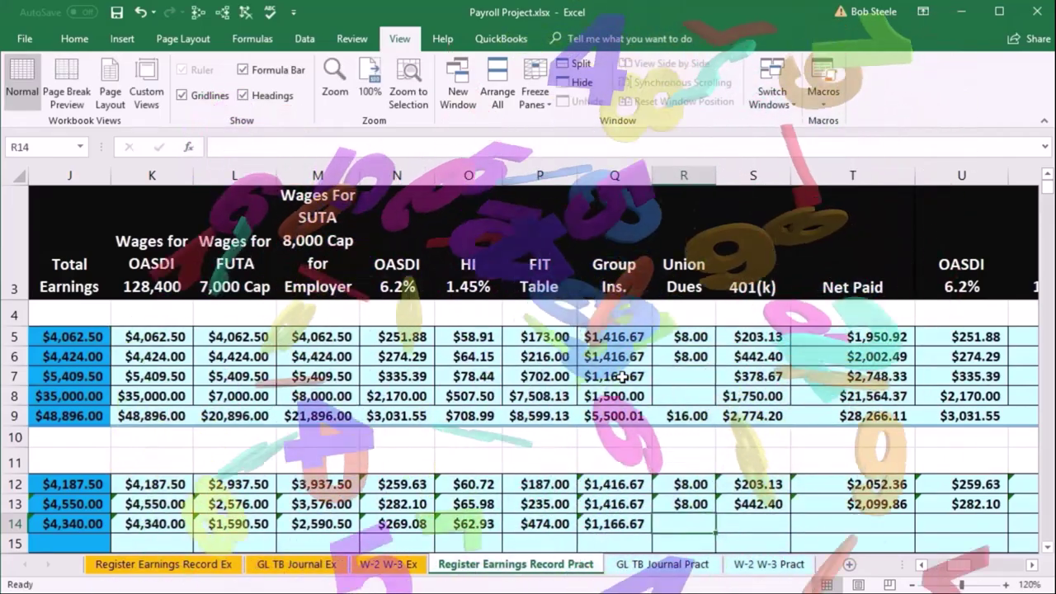
# Leave the third employee's union dues blank and carry the previous period's 401(k) deduction into S14 with =S7.
pyautogui.press('Tab')
pyautogui.write('=')
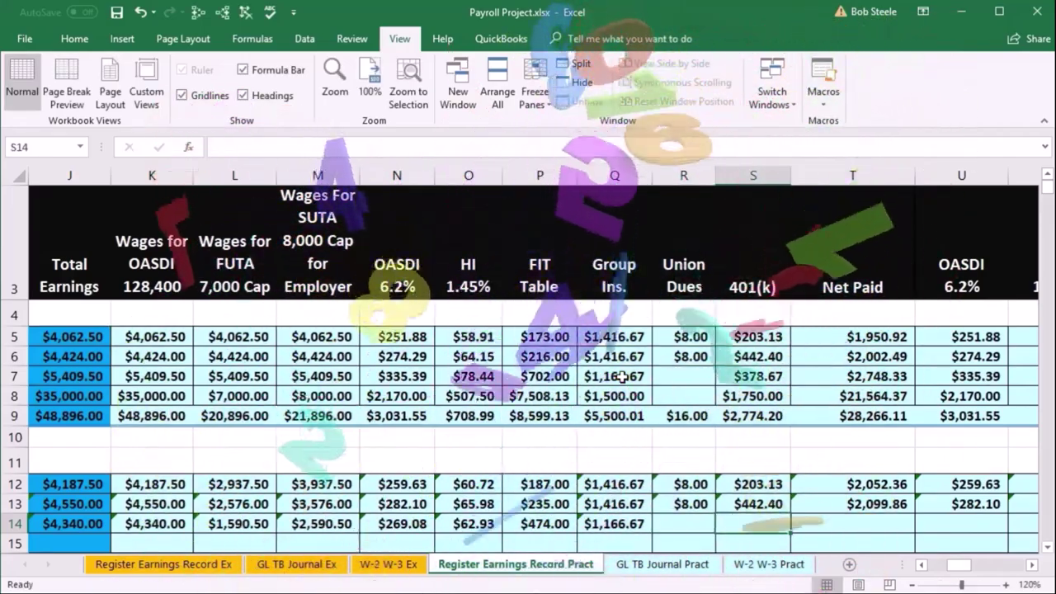
pyautogui.click(742, 376)
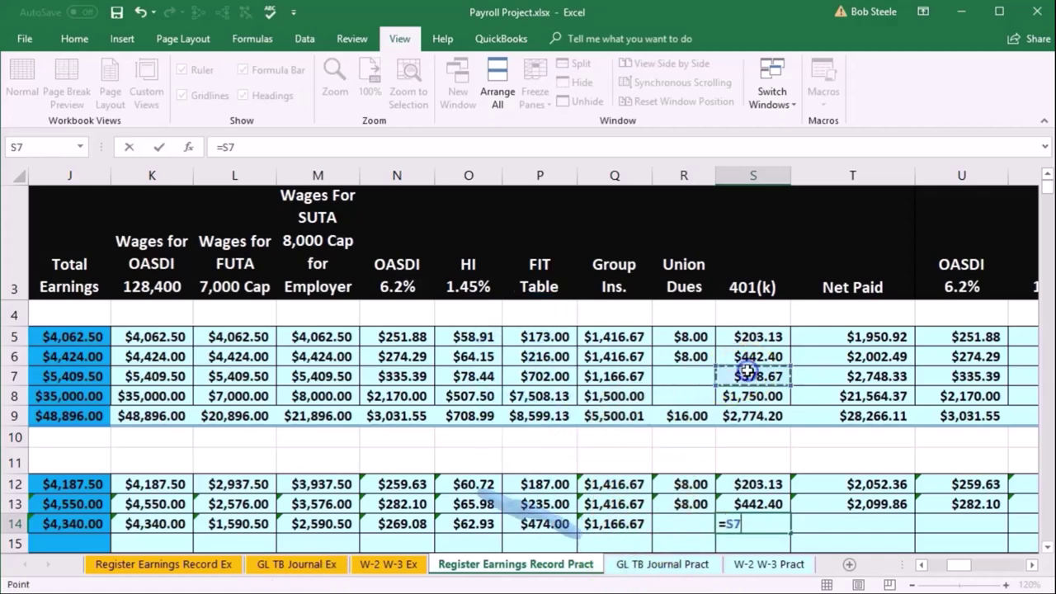
pyautogui.press('Tab')
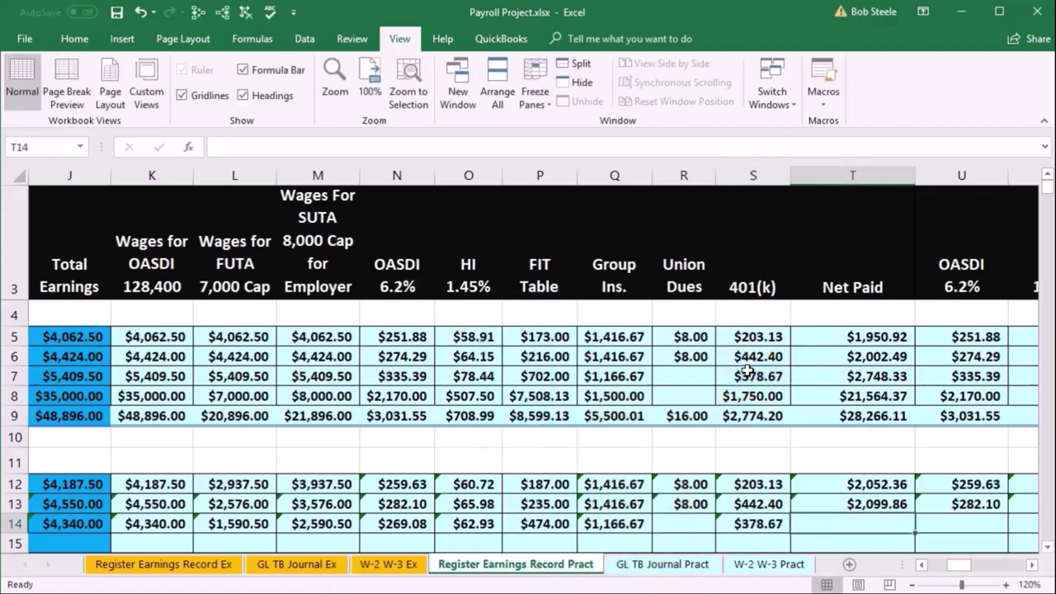
# Calculate the third employee's net pay in T14 with =J14-SUM(N14:S14), accepting the closing parenthesis correction.
pyautogui.scroll(-1, 746, 371)
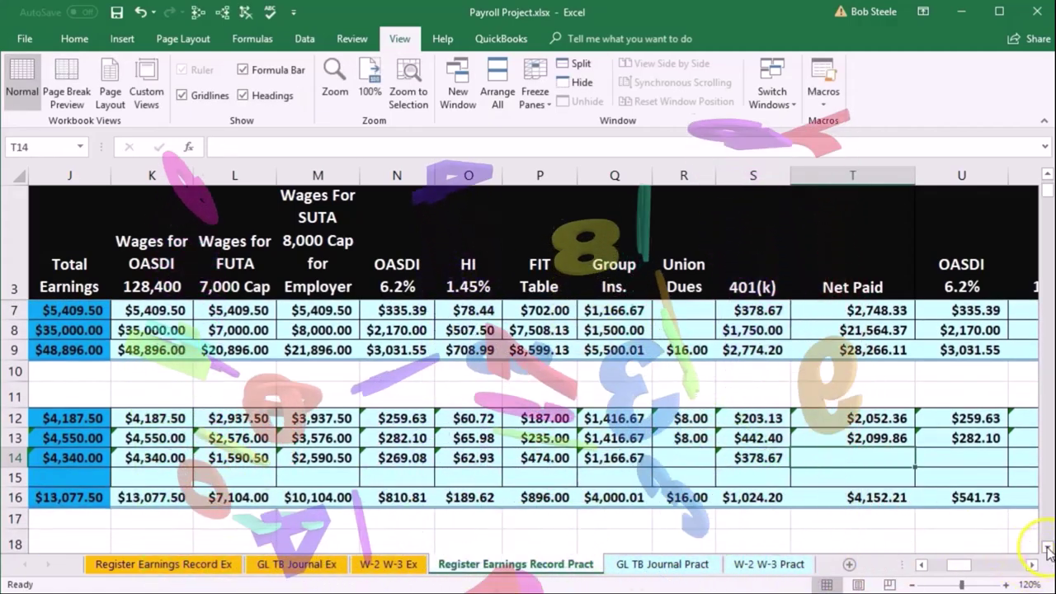
pyautogui.scroll(-5, 1048, 551)
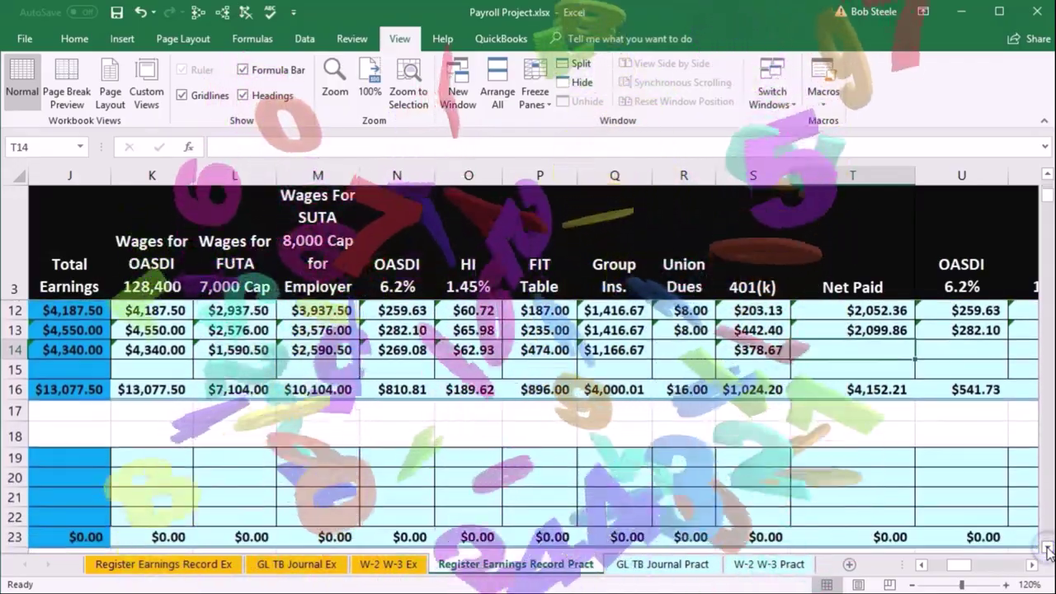
pyautogui.write('=')
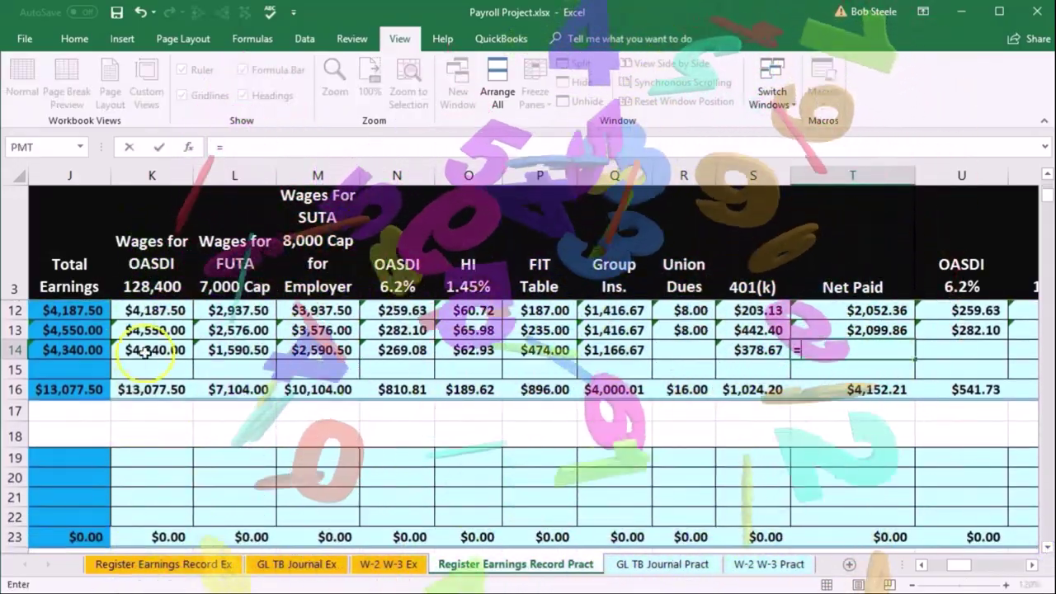
pyautogui.click(75, 351)
pyautogui.write('-')
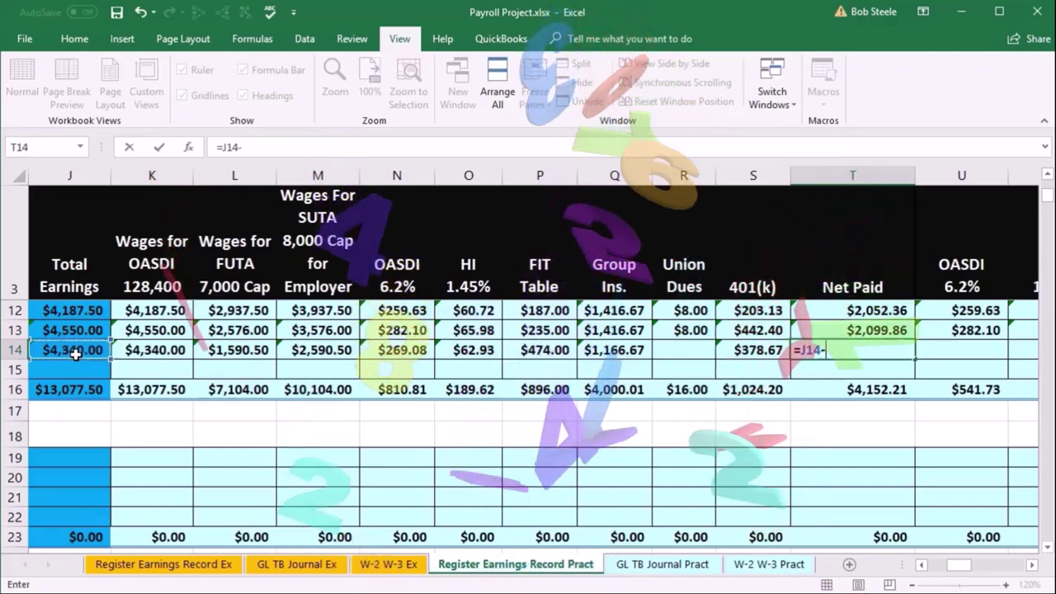
pyautogui.write('sum')
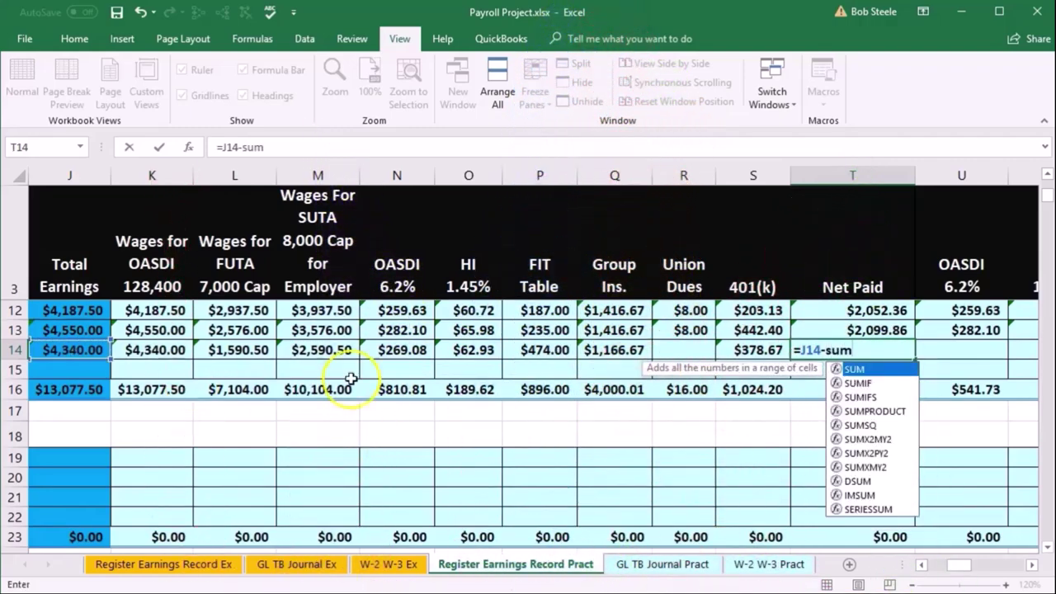
pyautogui.doubleClick(841, 369)
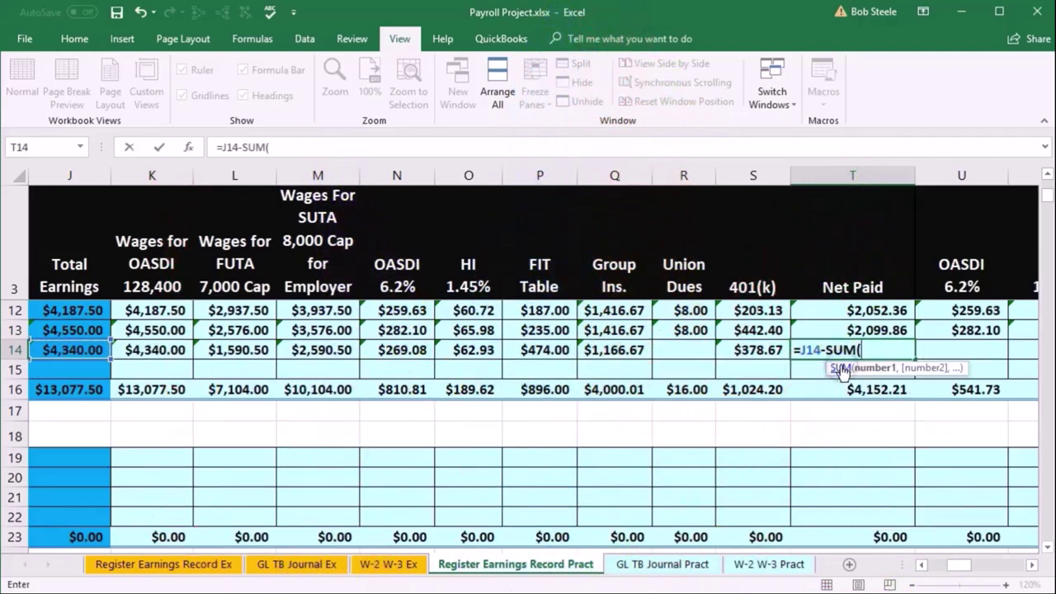
pyautogui.moveTo(396, 349); pyautogui.dragTo(731, 346)
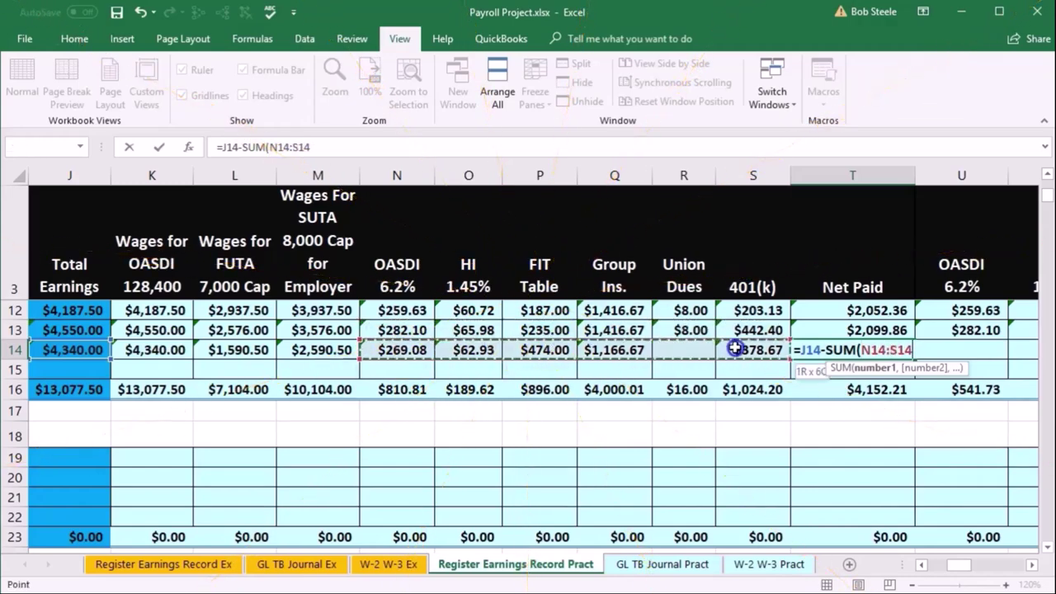
pyautogui.press('Return')
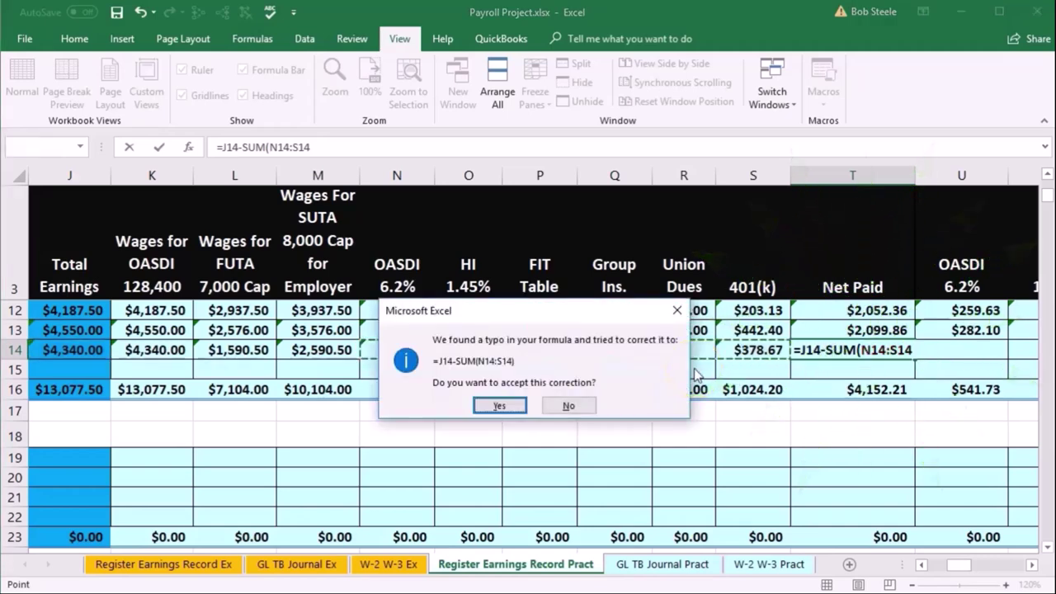
pyautogui.press('Return')
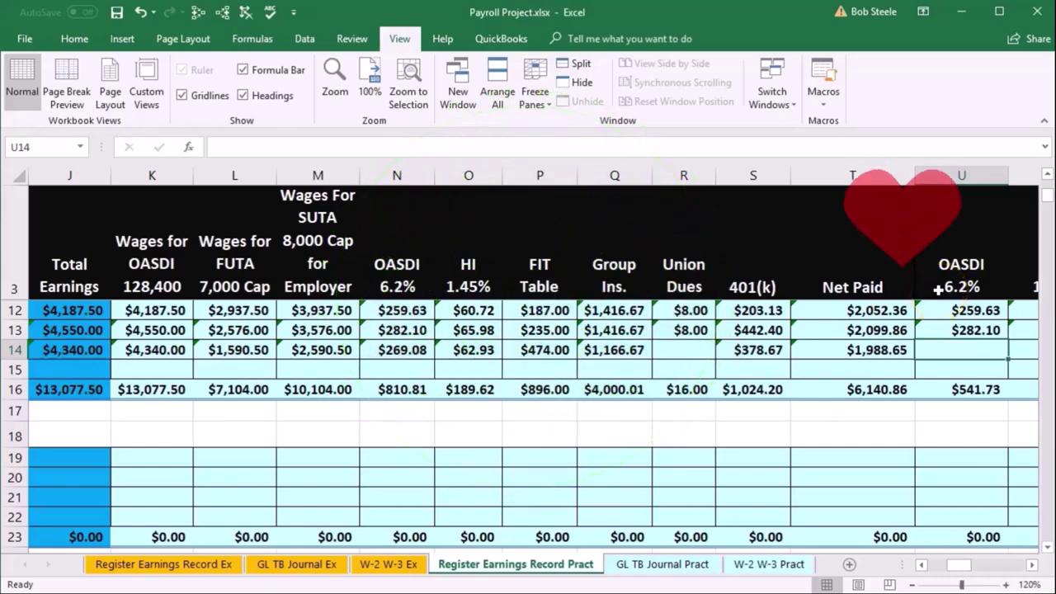
# Calculate the employer's OASDI tax for the third employee in U14 with =K14*.062.
pyautogui.write('=')
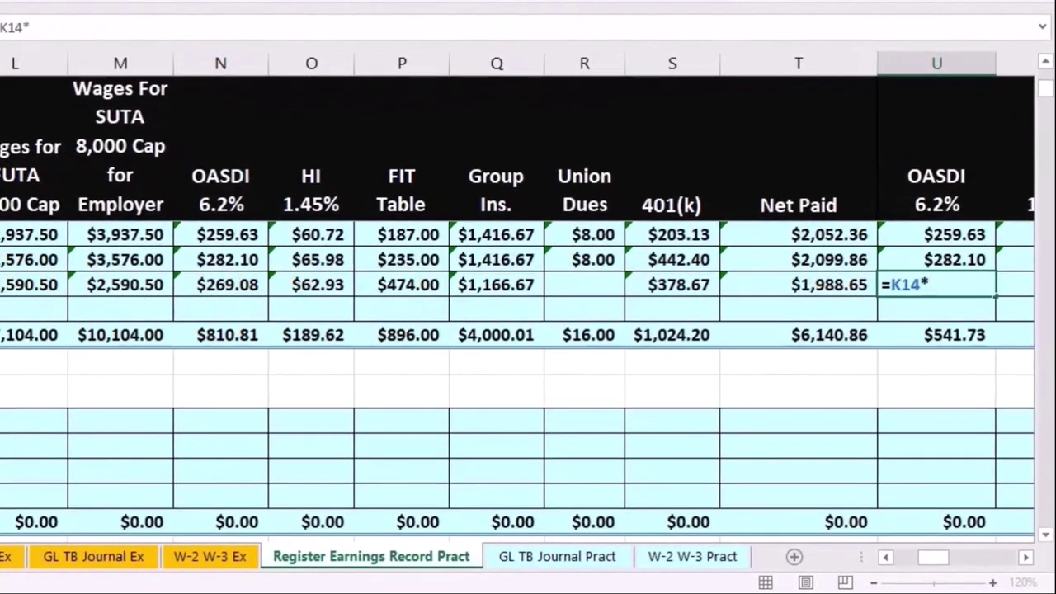
pyautogui.write('K14*.062')
pyautogui.press('Tab')
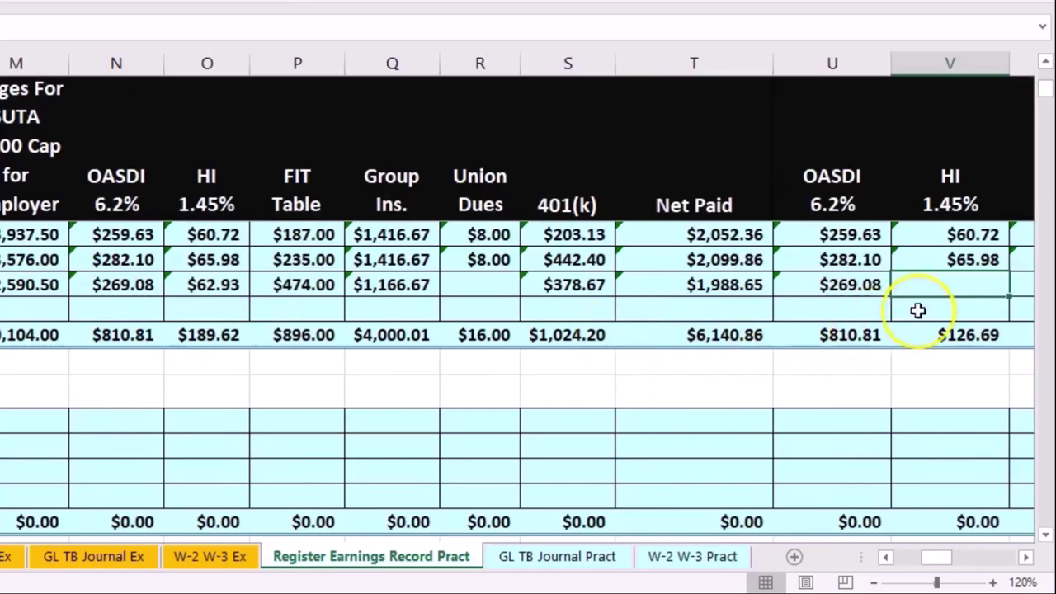
# Calculate the employer's HI tax for the third employee in V14 with =J14*.0145.
pyautogui.write('=')
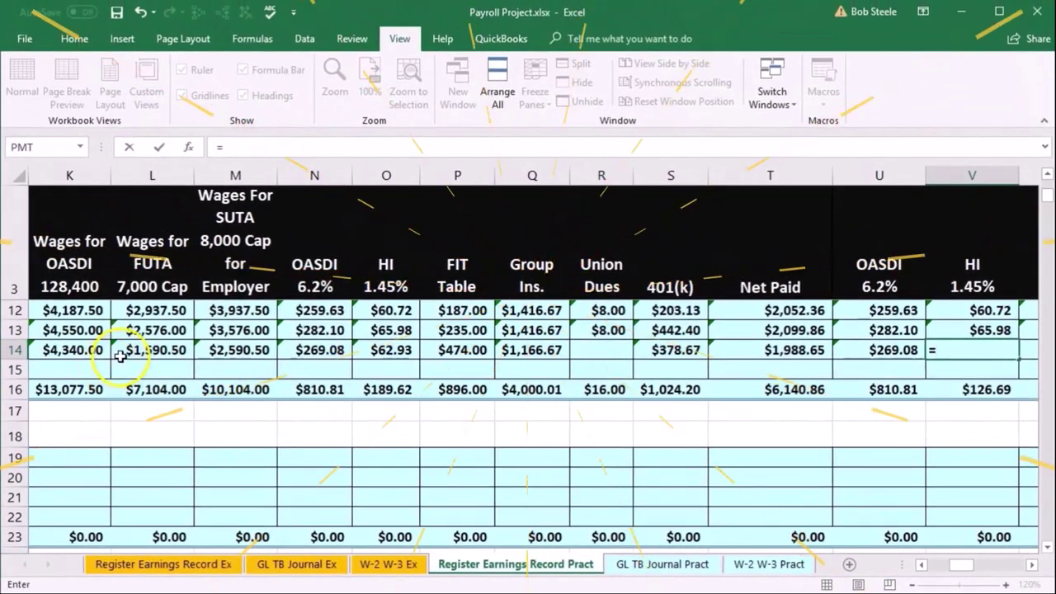
pyautogui.click(56, 336)
pyautogui.press('Left')
pyautogui.press('Left')
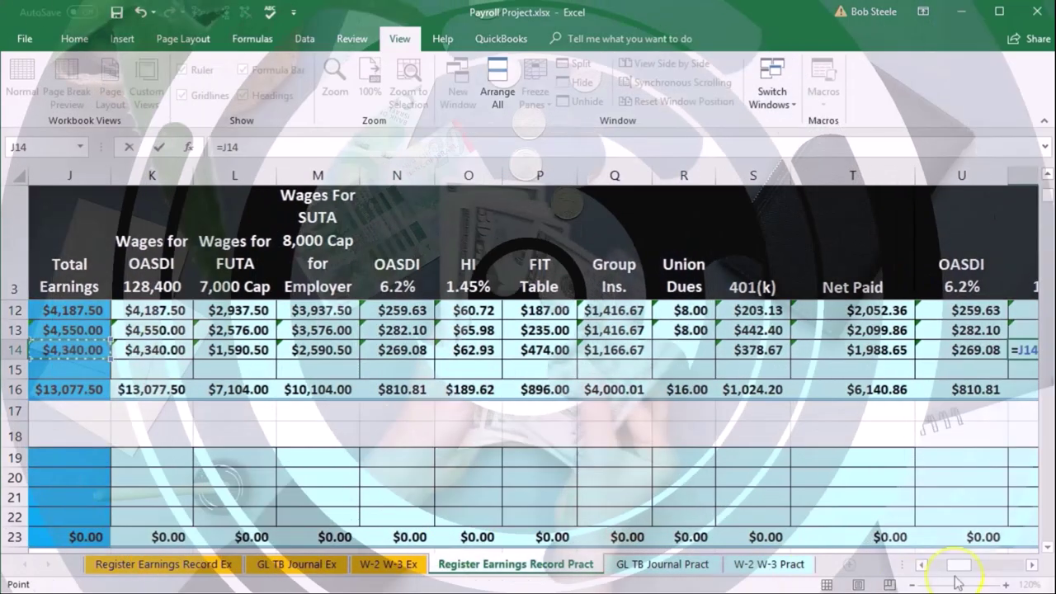
pyautogui.click(1033, 565)
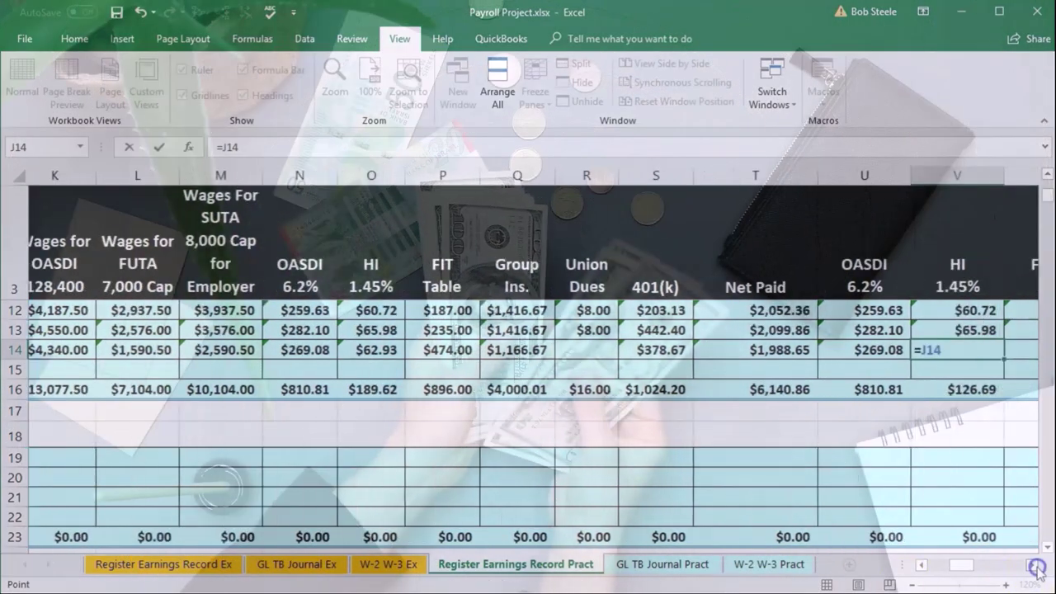
pyautogui.click(1033, 565)
pyautogui.click(1033, 565)
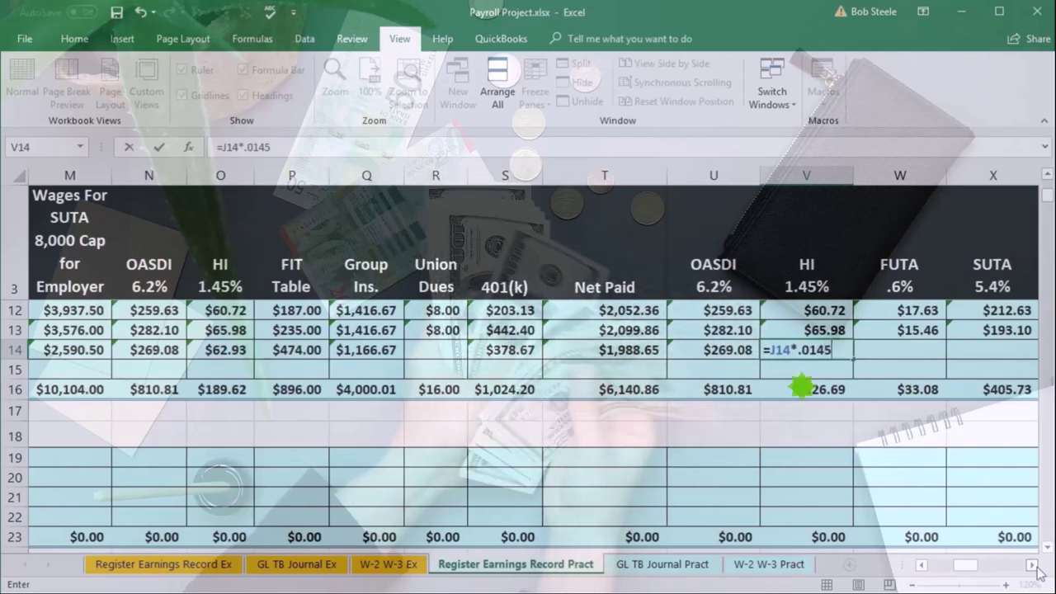
pyautogui.click(891, 353)
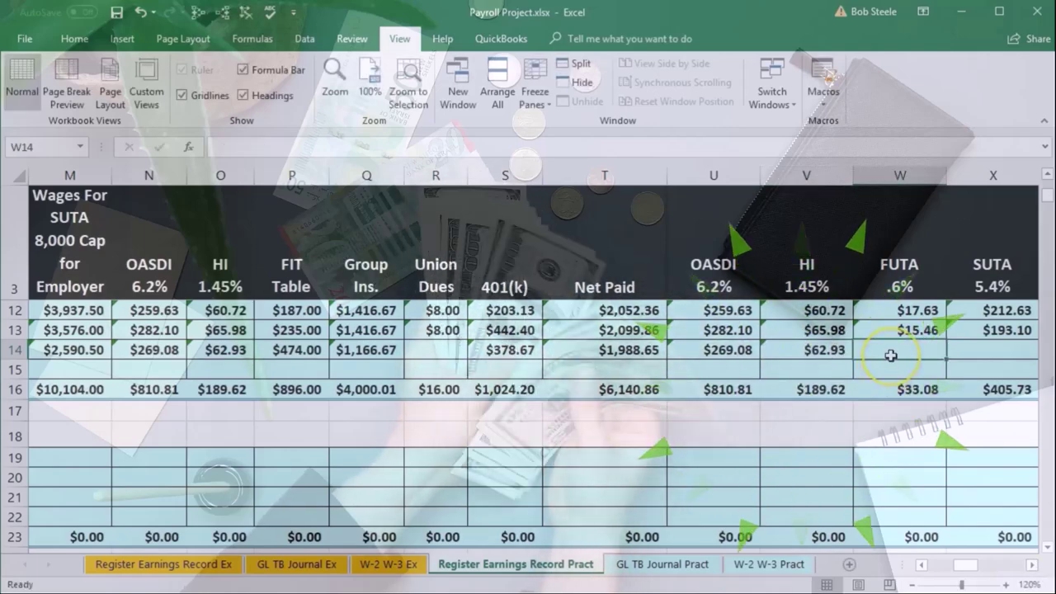
# Calculate the FUTA tax for the third employee in W14 with =L14*.006.
pyautogui.write('=')
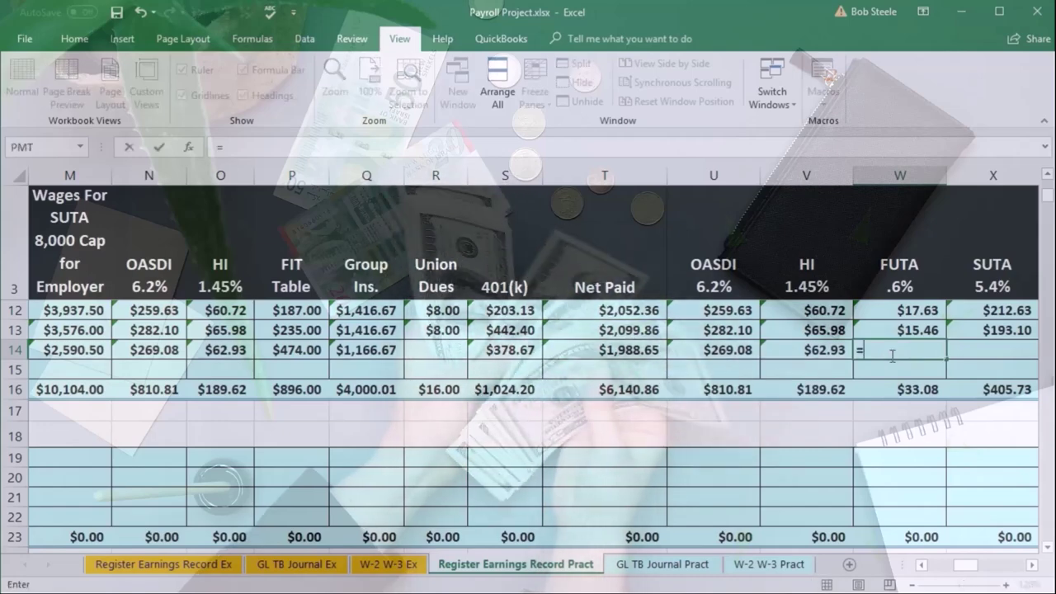
pyautogui.press('Left')
pyautogui.press('Left')
pyautogui.press('Left')
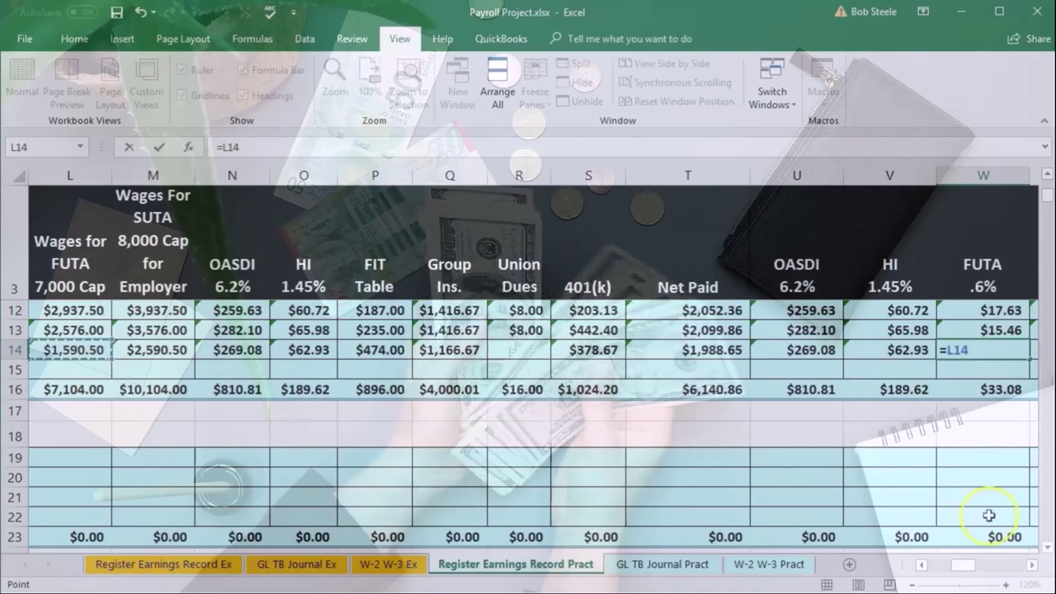
pyautogui.click(1031, 566)
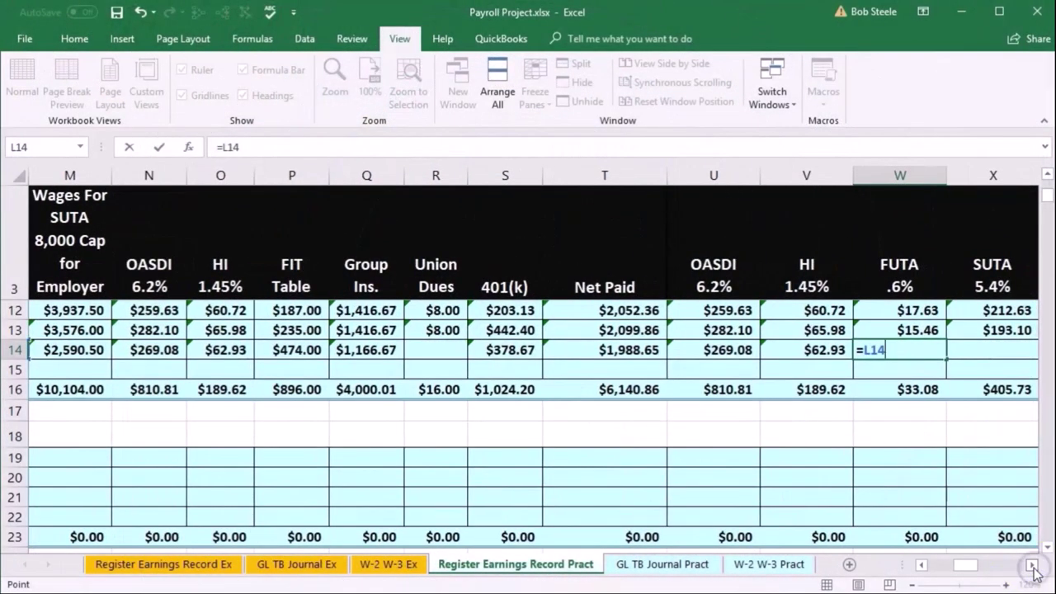
pyautogui.write('*0')
pyautogui.press('BackSpace')
pyautogui.write('.006')
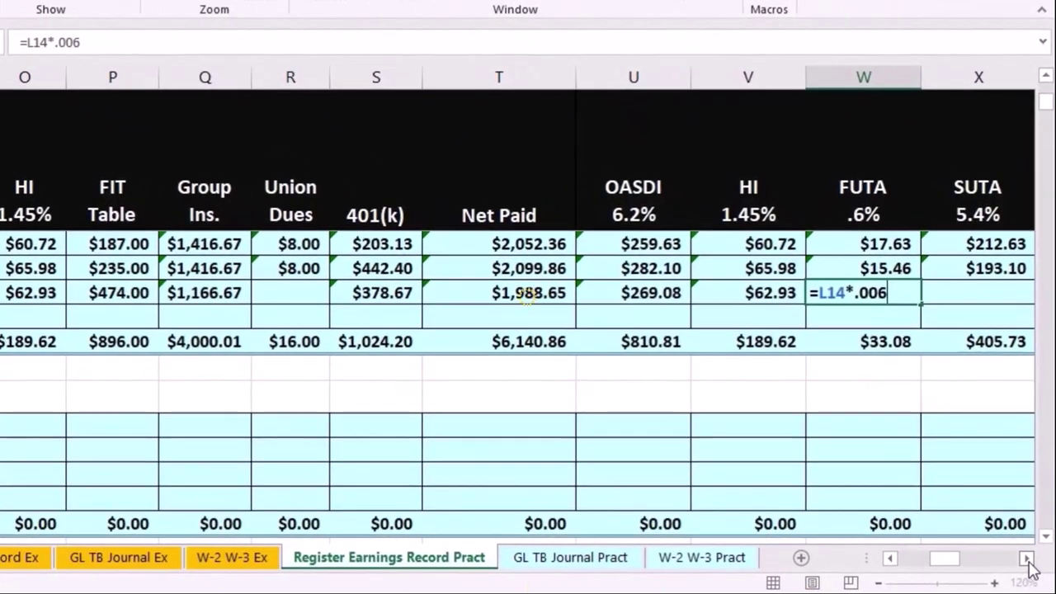
pyautogui.press('Tab')
# Calculate the SUTA tax for the third employee in X14 with =M14*.054.
pyautogui.click(1027, 561)
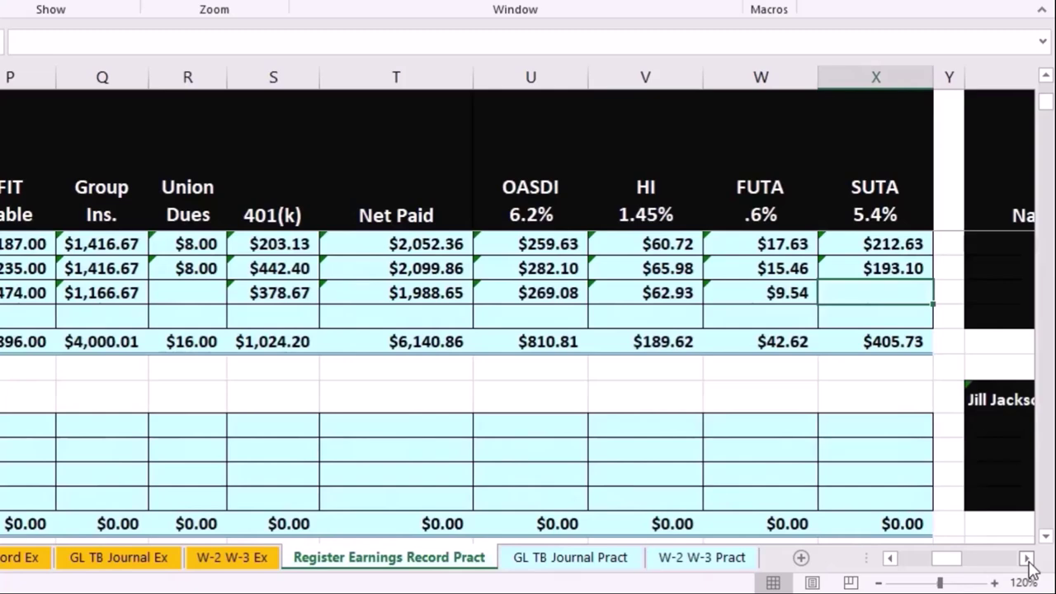
pyautogui.write('=')
pyautogui.press('Left')
pyautogui.press('Left')
pyautogui.press('Left')
pyautogui.press('Left')
pyautogui.press('Left')
pyautogui.press('Left')
pyautogui.press('Left')
pyautogui.press('Left')
pyautogui.press('Left')
pyautogui.press('Left')
pyautogui.press('Left')
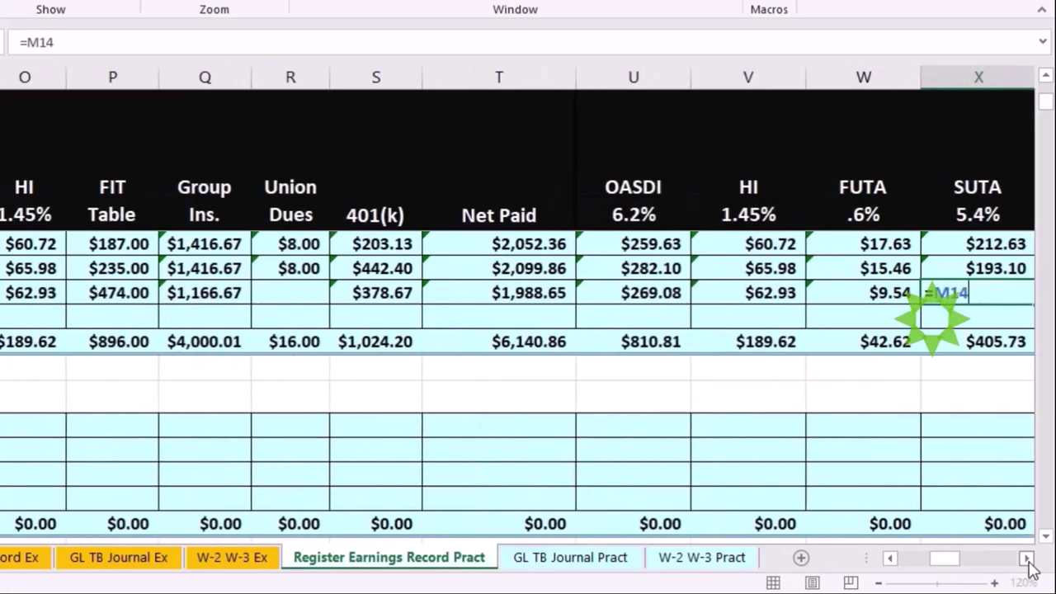
pyautogui.write('*')
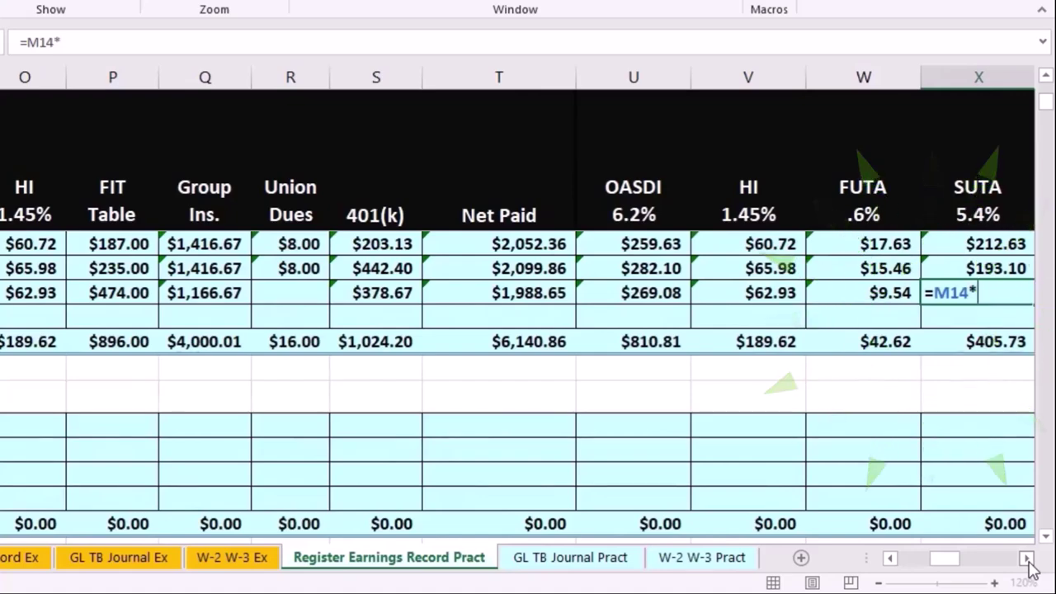
pyautogui.write('.054')
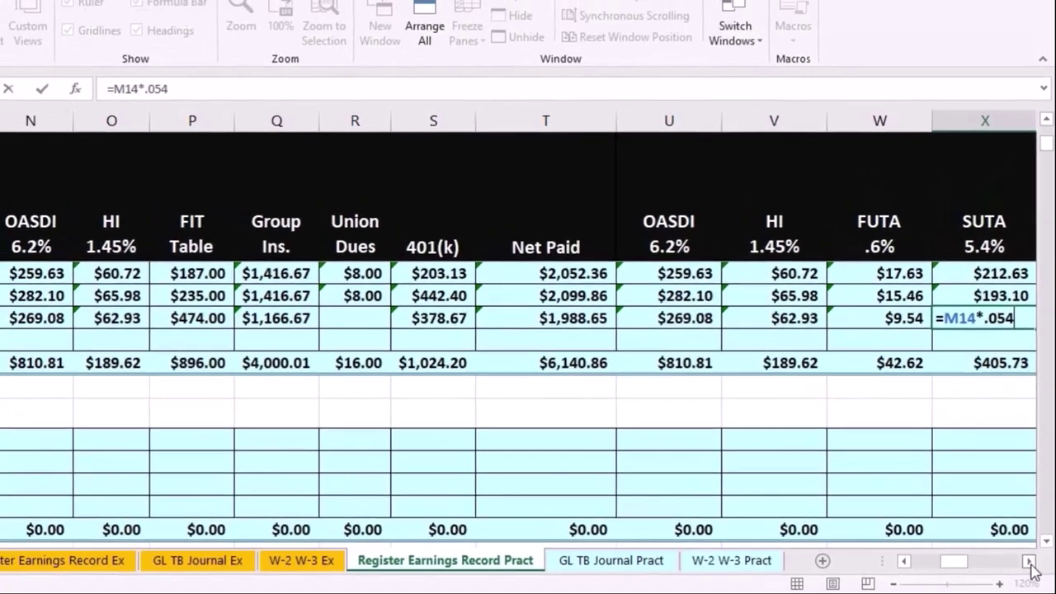
pyautogui.press('Return')
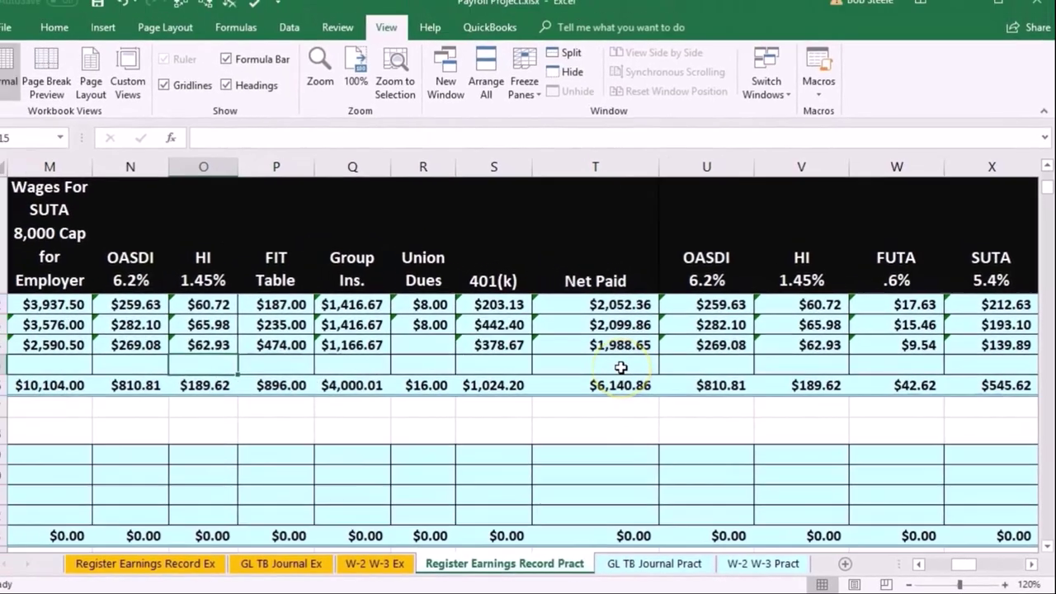
pyautogui.press('Home')
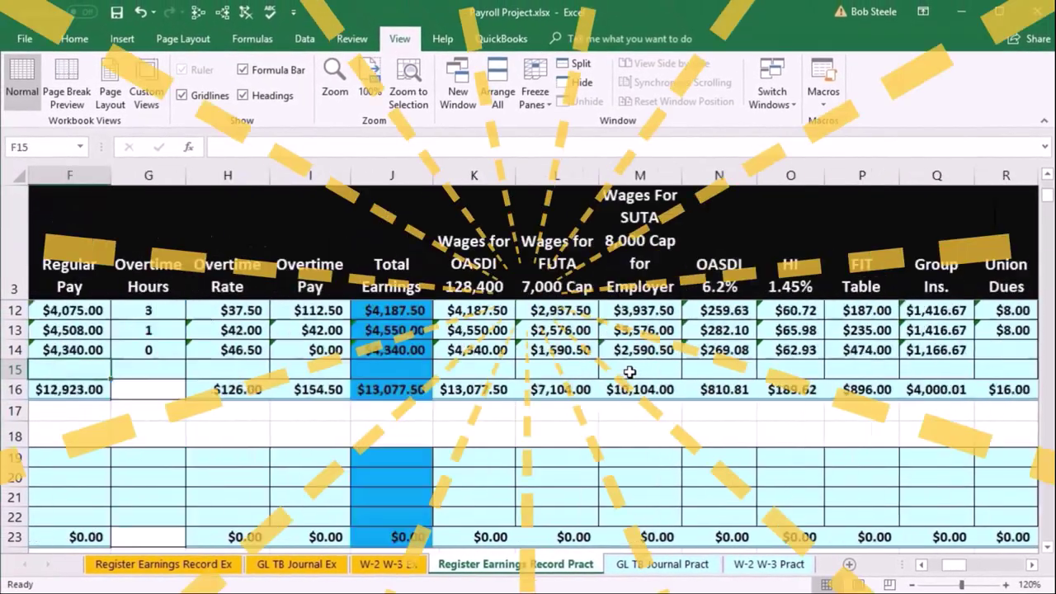
pyautogui.press('Right')
pyautogui.press('Right')
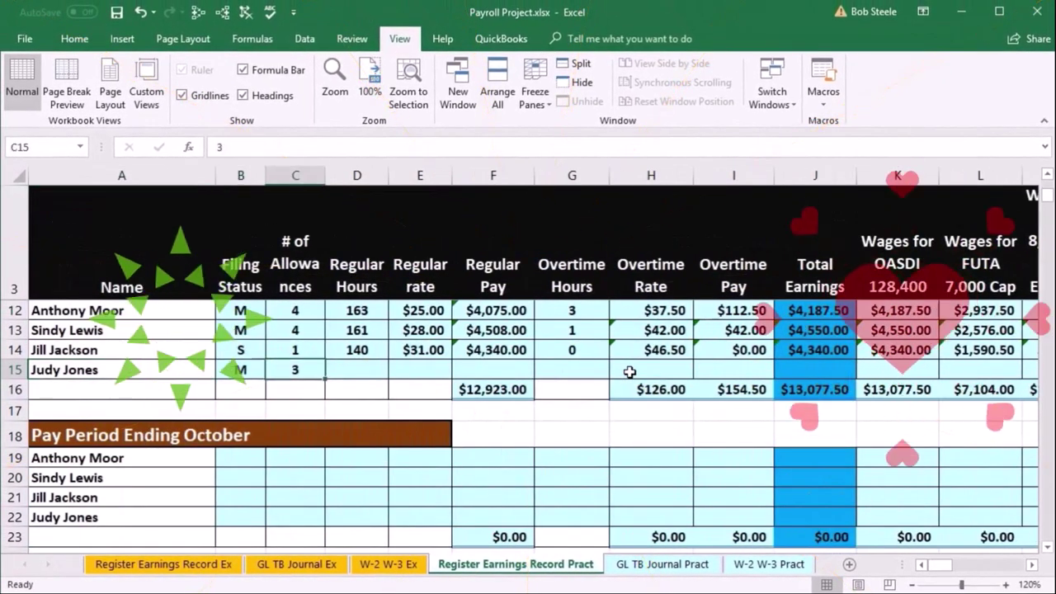
pyautogui.press('Right')
pyautogui.press('Right')
pyautogui.press('Right')
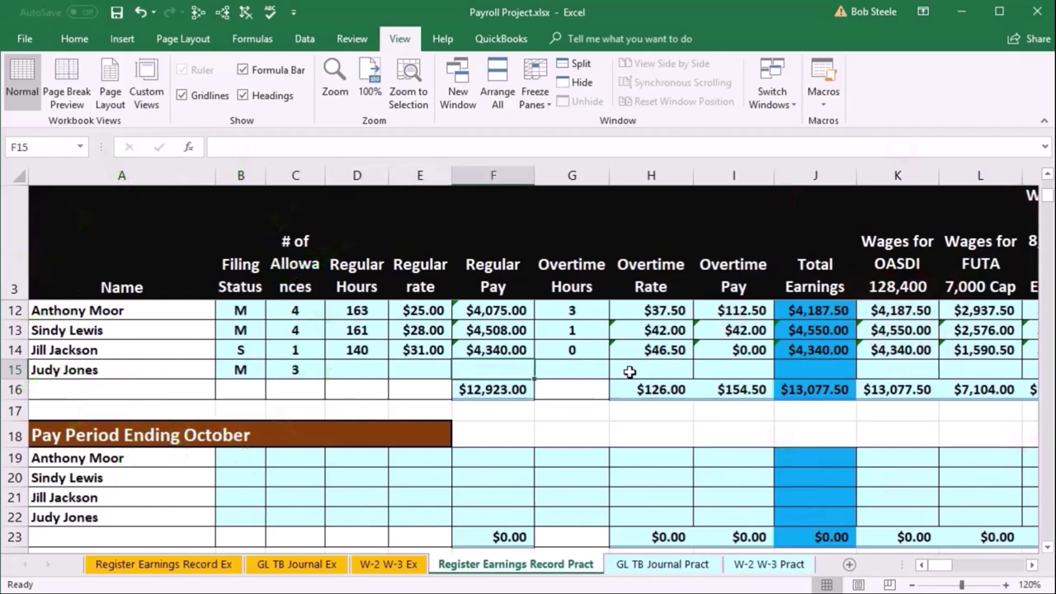
pyautogui.write('Sa')
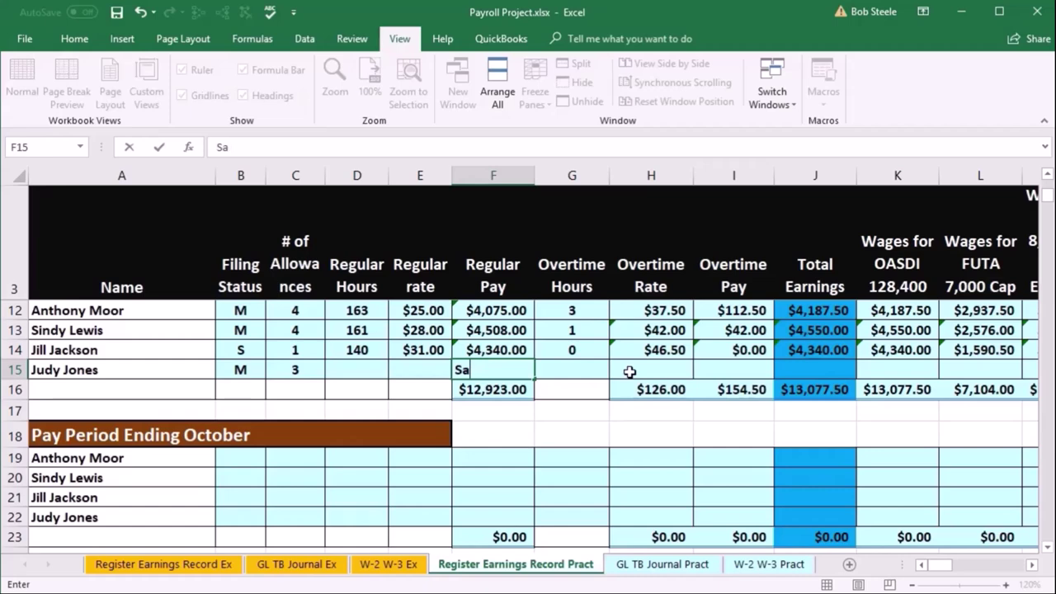
pyautogui.write('Sa')
pyautogui.press('BackSpace')
pyautogui.press('BackSpace')
# Mark the fourth employee as salaried by entering Sal for regular hours in D15.
pyautogui.press('Left')
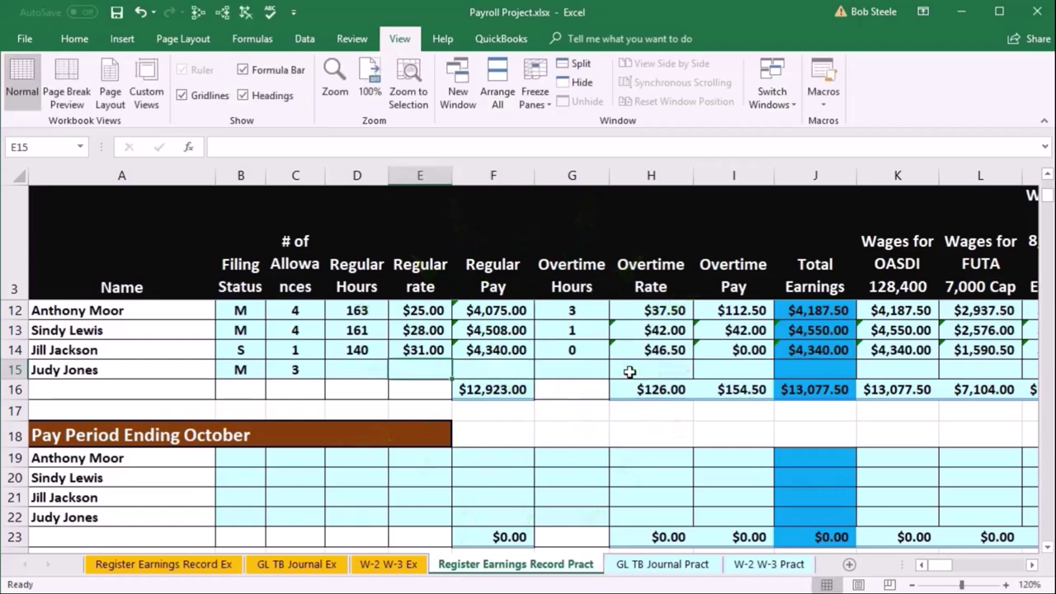
pyautogui.press('Up')
pyautogui.press('Left')
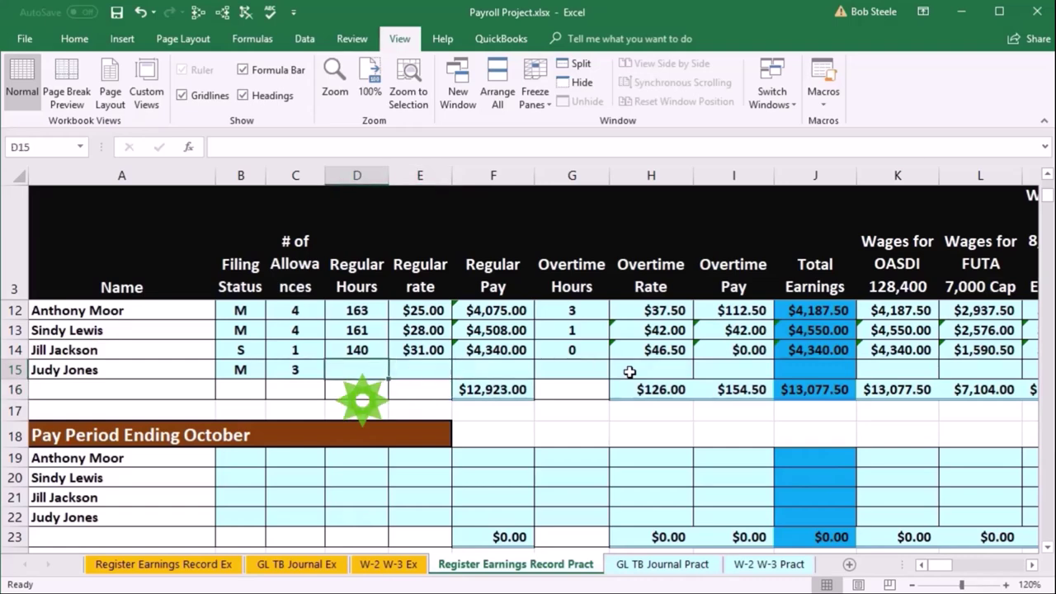
pyautogui.write('Sal')
pyautogui.press('Tab')
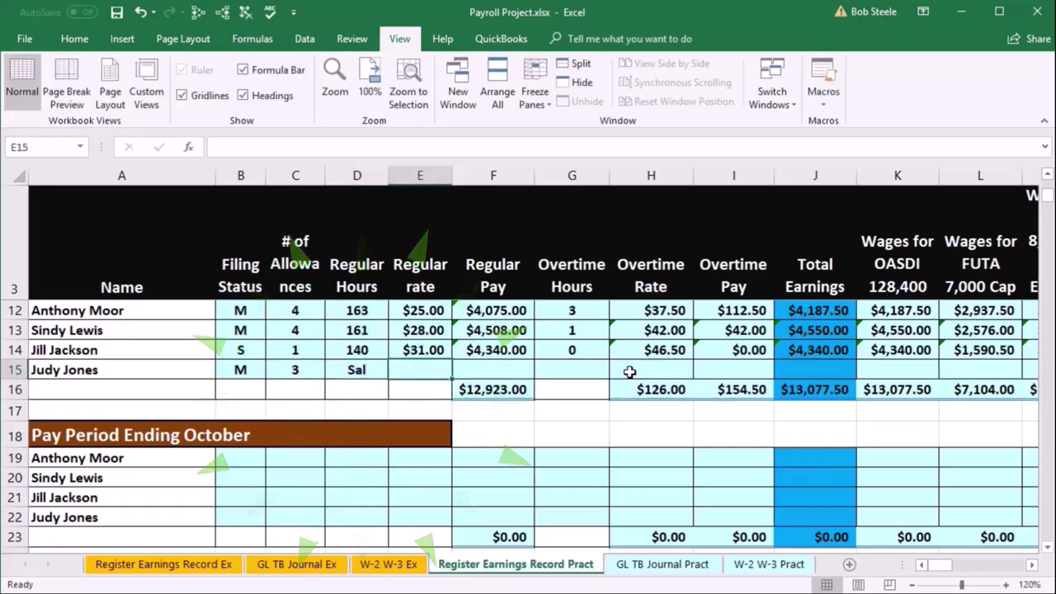
# Enter the fourth employee's salary of 35000 as regular pay in F15.
pyautogui.press('Right')
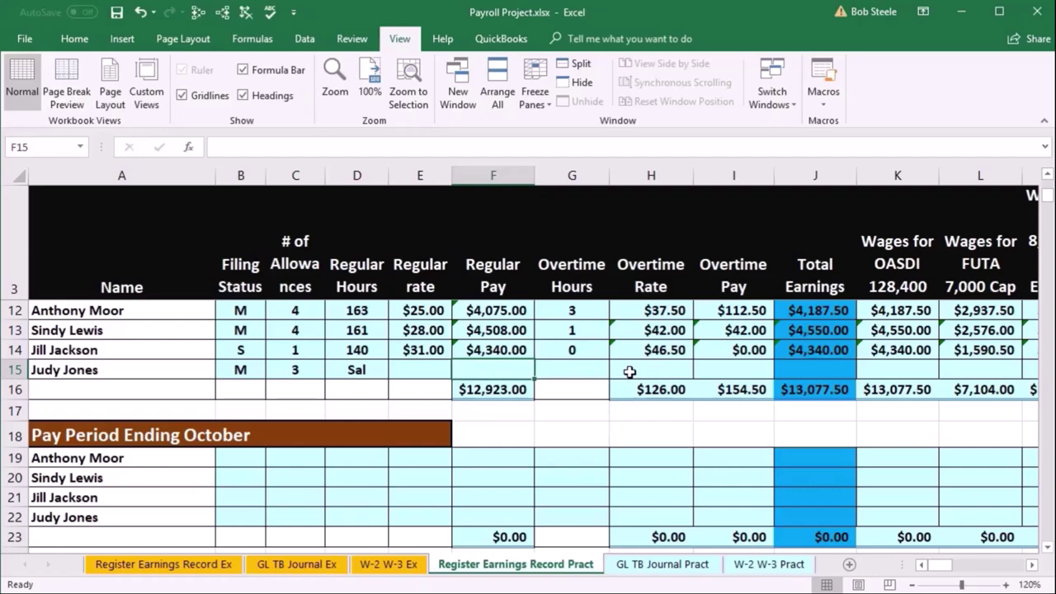
pyautogui.write('3500')
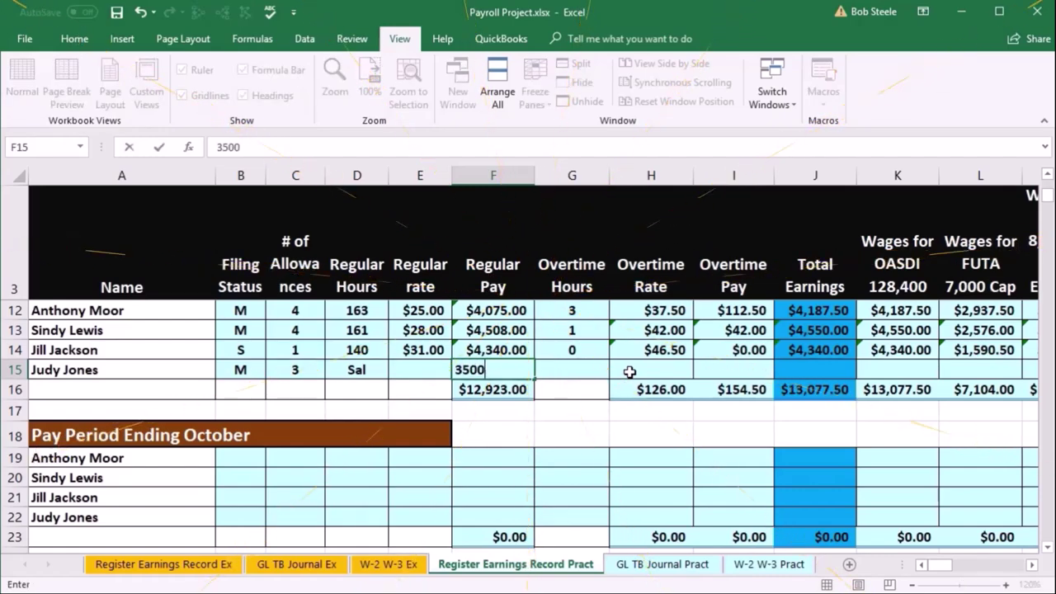
pyautogui.press('Tab')
# Set the fourth employee's total earnings in J15 equal to regular pay with =F15.
pyautogui.press('Tab')
pyautogui.press('Tab')
pyautogui.press('Tab')
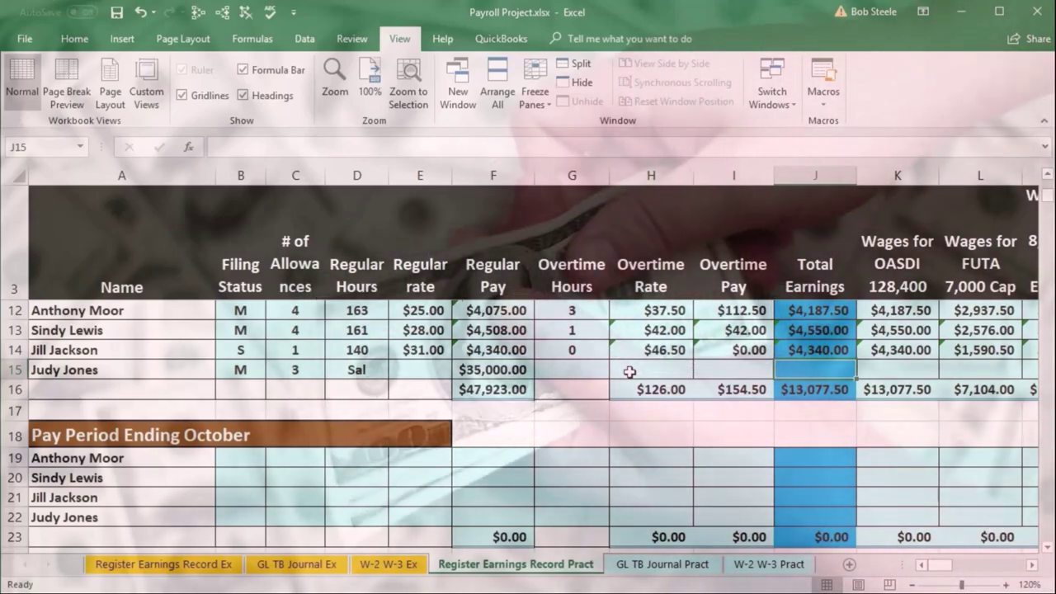
pyautogui.write('=')
pyautogui.click(500, 368)
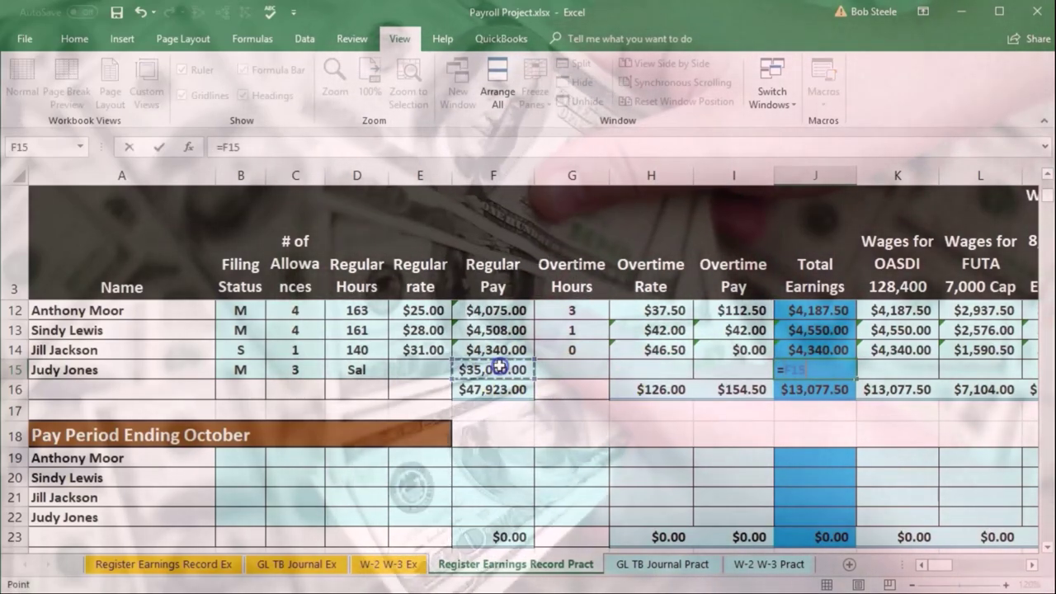
pyautogui.press('Tab')
# Check the fourth employee's combined total earnings for both pay periods, J8 and J15, against the 128,400 OASDI cap.
pyautogui.press('Tab')
pyautogui.press('Tab')
pyautogui.press('Tab')
pyautogui.press('Tab')
pyautogui.press('Tab')
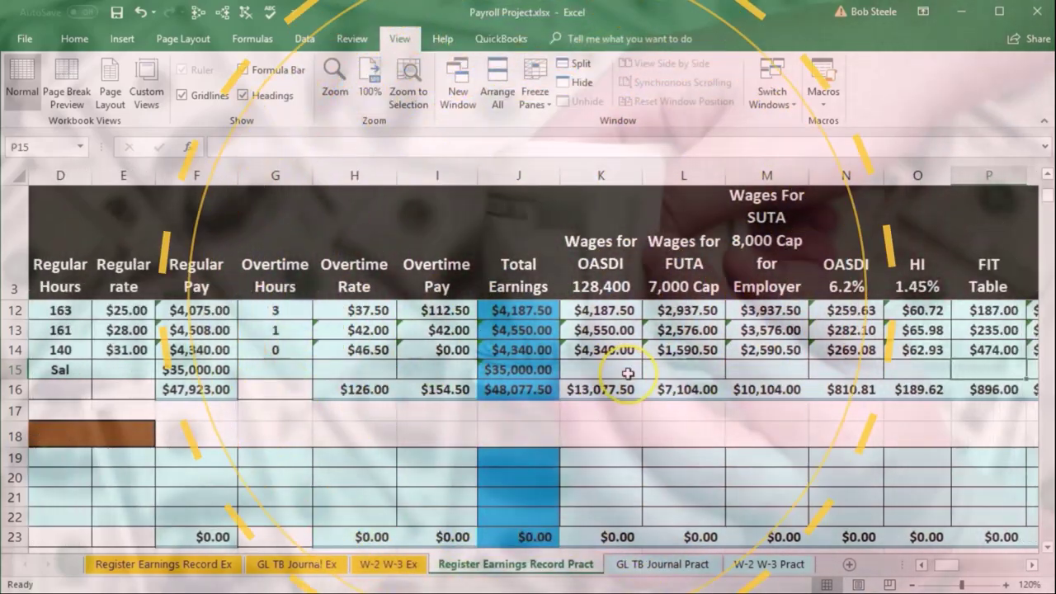
pyautogui.click(585, 374)
pyautogui.press('Tab')
pyautogui.press('Tab')
pyautogui.press('Tab')
pyautogui.press('Tab')
pyautogui.press('Tab')
pyautogui.press('Tab')
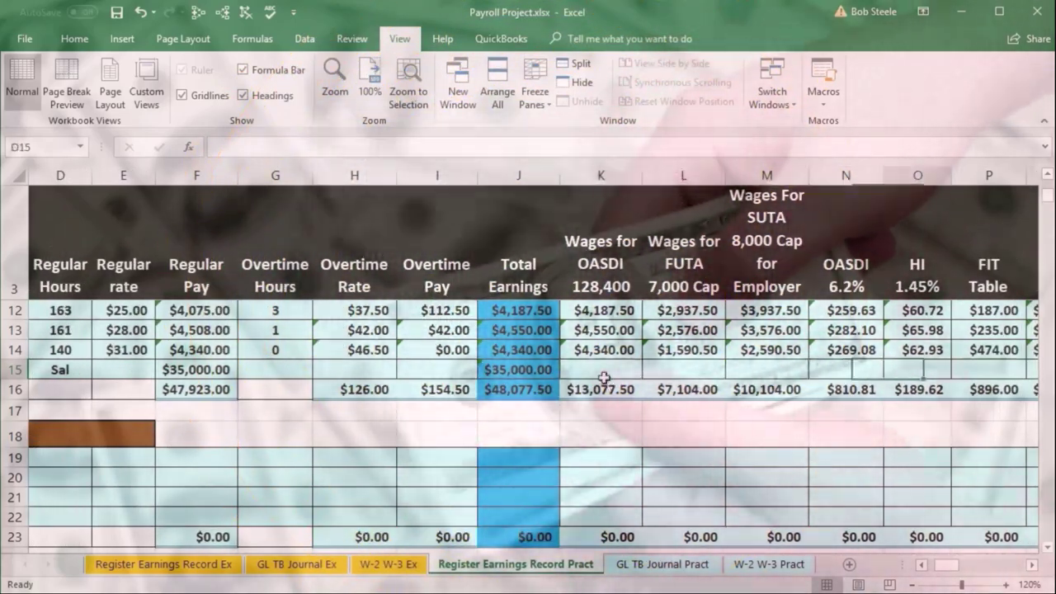
pyautogui.press('Tab')
pyautogui.press('Tab')
pyautogui.scroll(1, 577, 413)
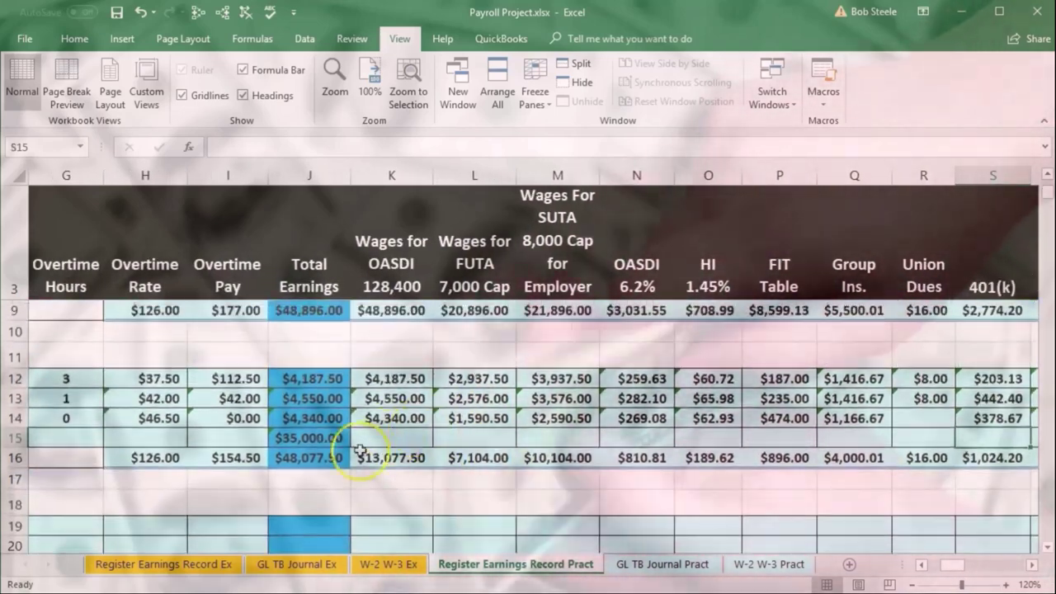
pyautogui.scroll(1, 471, 495)
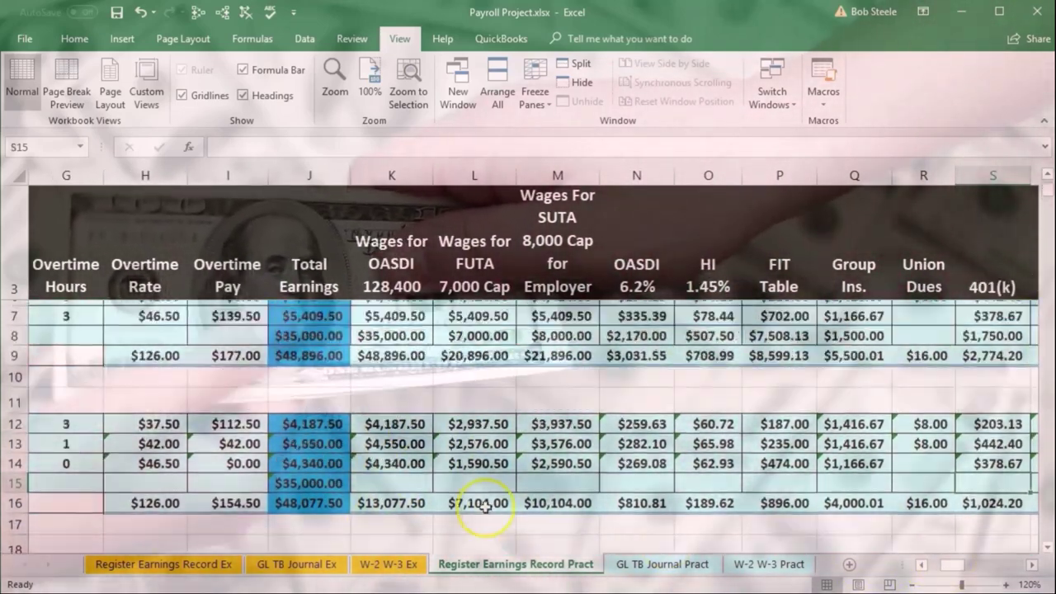
pyautogui.click(310, 350)
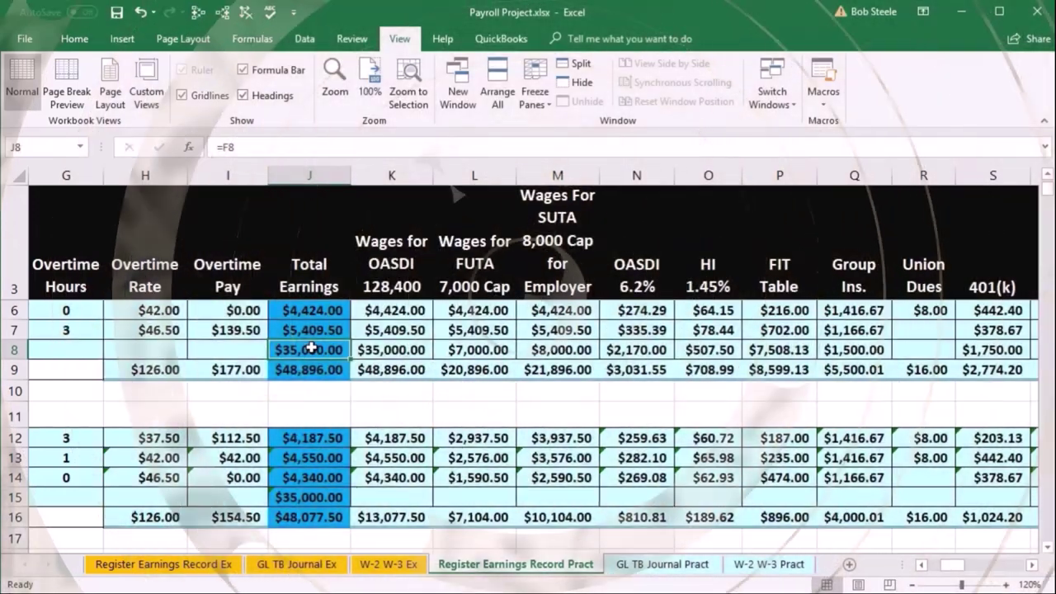
pyautogui.keyDown('ctrl'); pyautogui.click(309, 496); pyautogui.keyUp('ctrl')
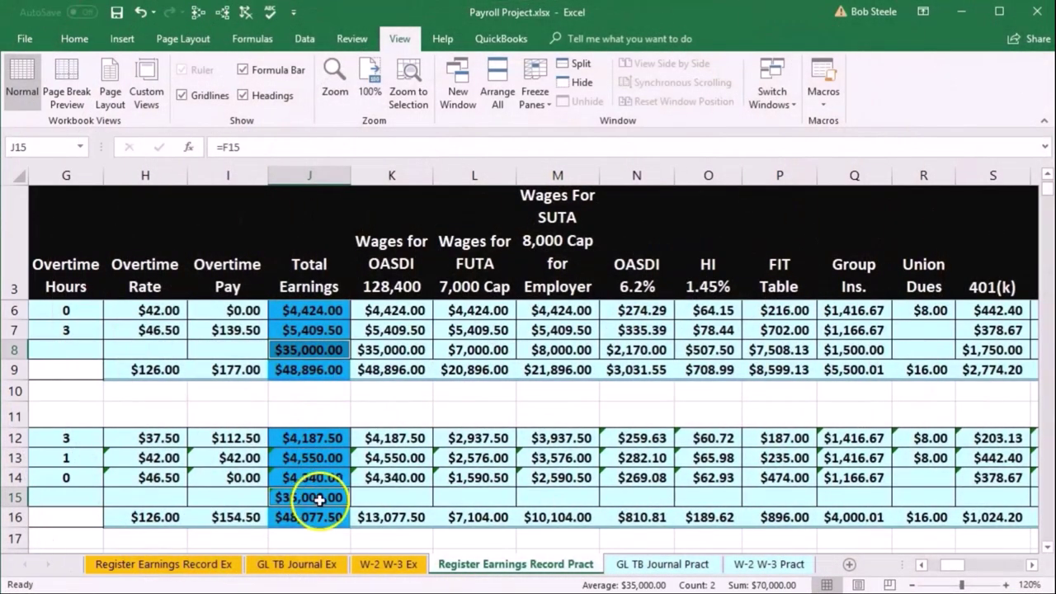
# Set the fourth employee's wages for OASDI in K15 equal to total earnings with =J15.
pyautogui.click(392, 496)
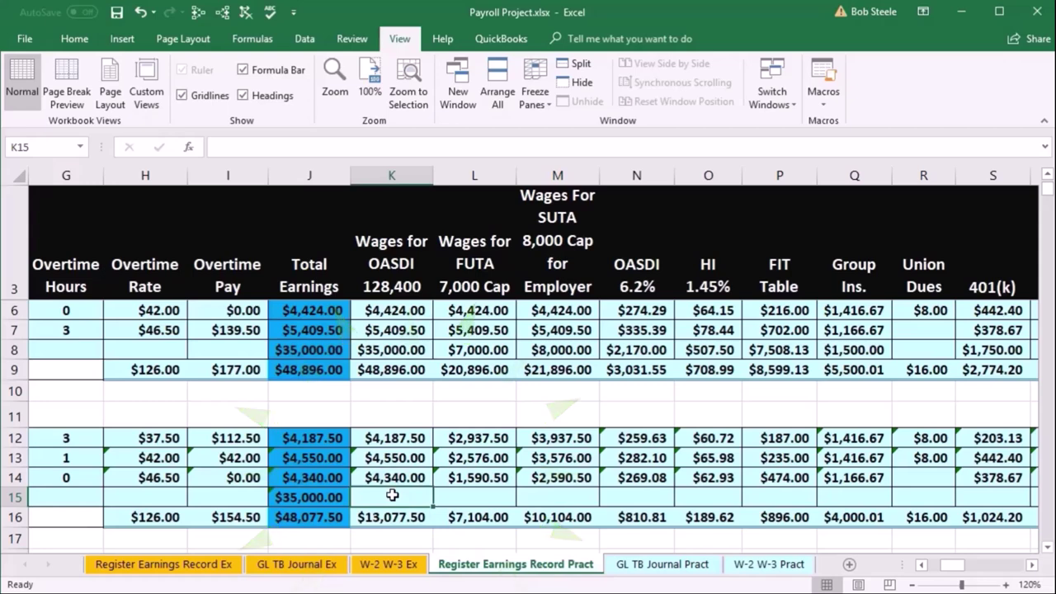
pyautogui.write('=')
pyautogui.press('Left')
pyautogui.press('Tab')
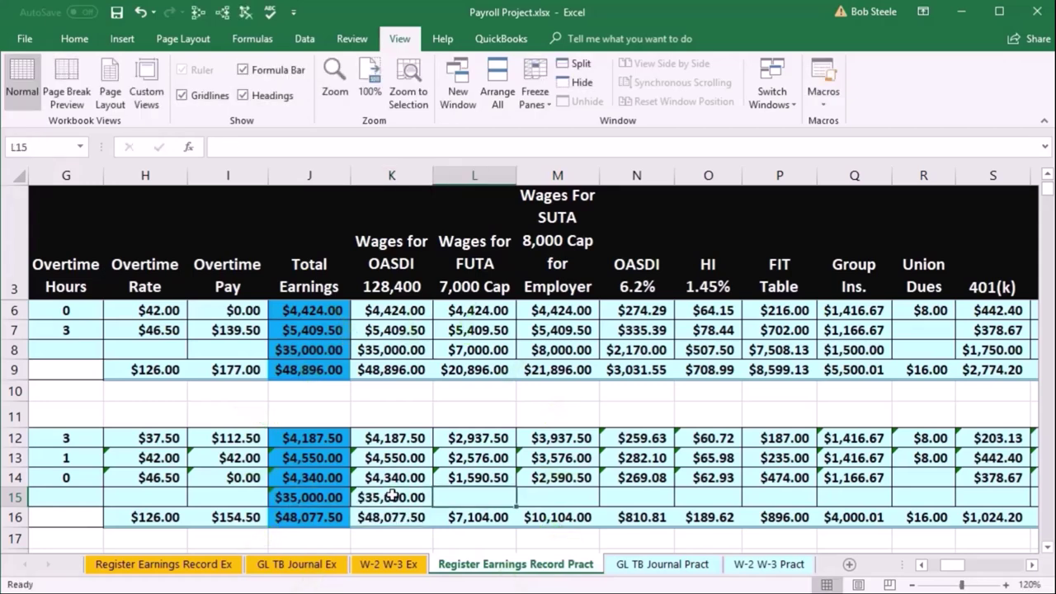
# Check the prior FUTA wages in L8 and enter 0 for the fourth employee's FUTA and SUTA wages in L15 and M15.
pyautogui.click(478, 349)
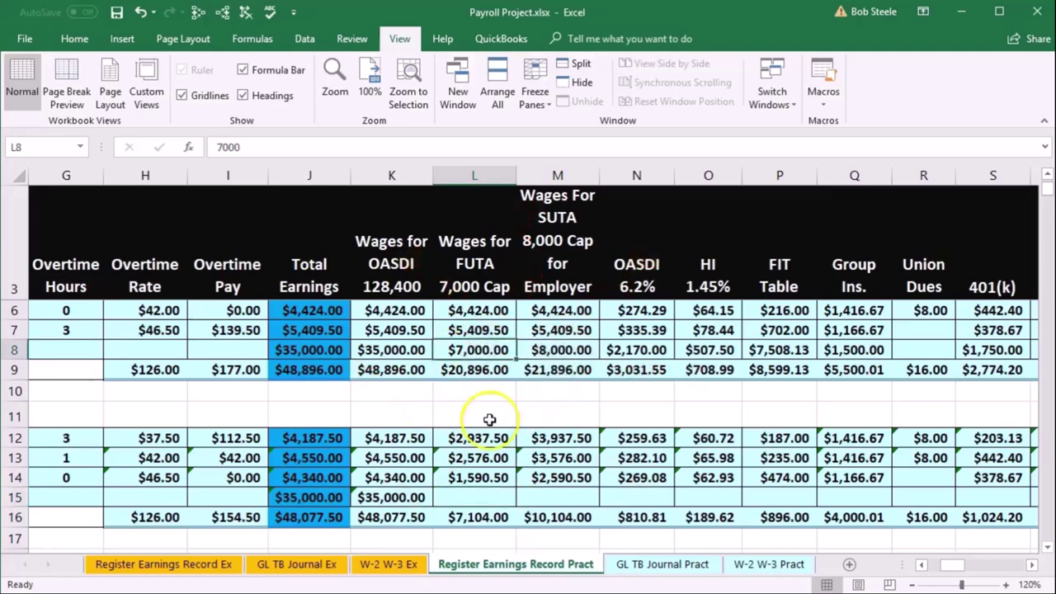
pyautogui.click(472, 498)
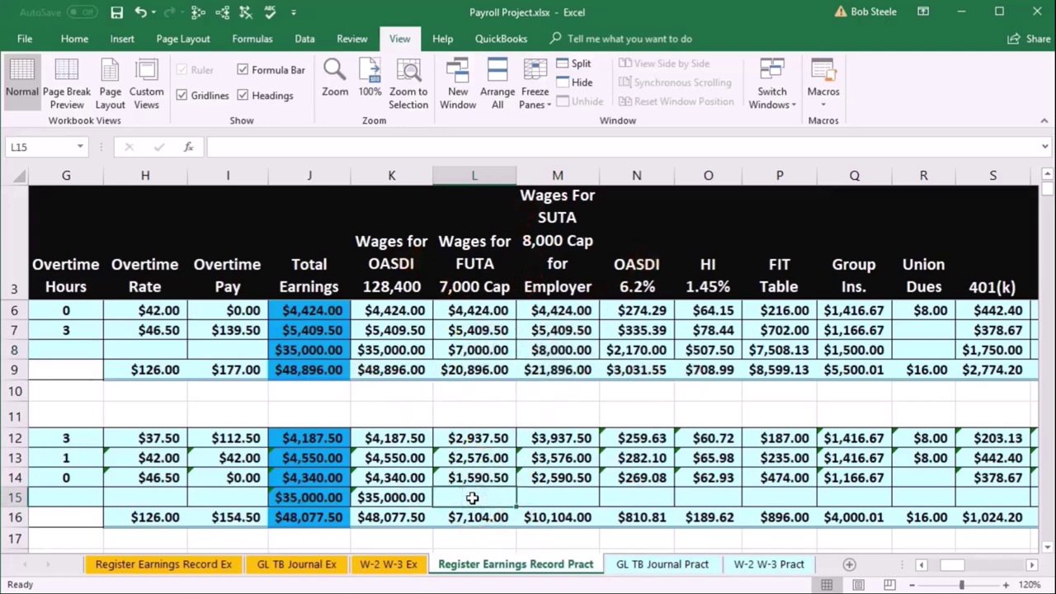
pyautogui.write('0')
pyautogui.press('Tab')
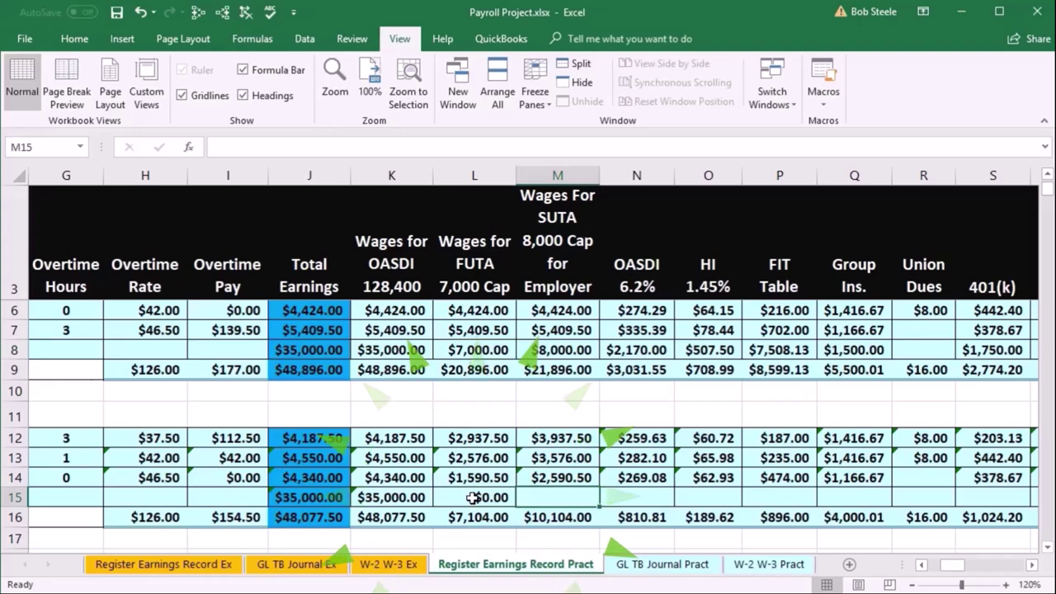
pyautogui.write('0')
pyautogui.press('Tab')
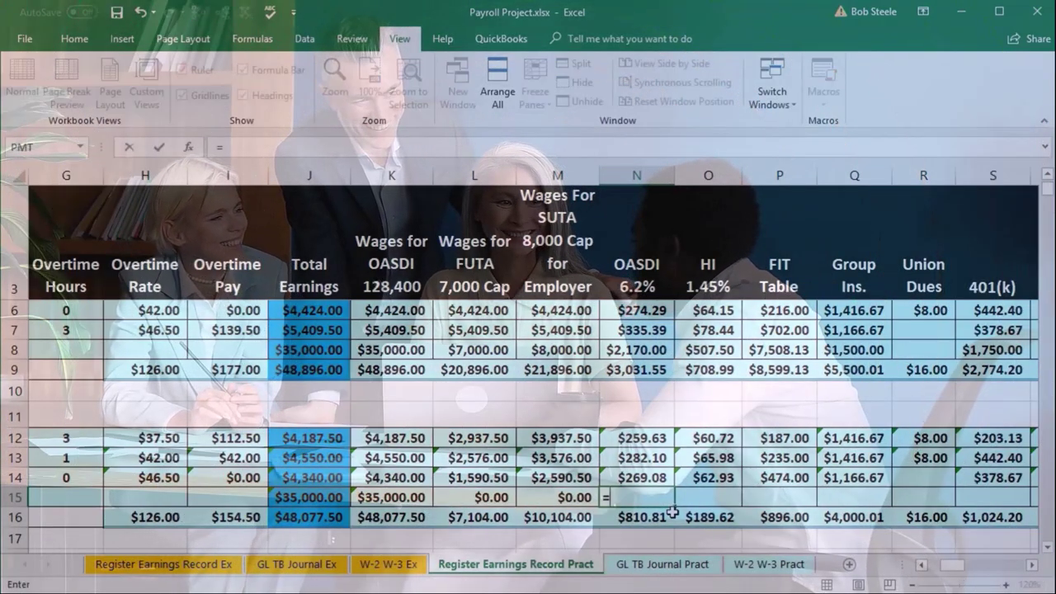
# Calculate the fourth employee's OASDI withholding in N15 with =K15*.062.
pyautogui.write('=')
pyautogui.press('Left')
pyautogui.press('Left')
pyautogui.press('Left')
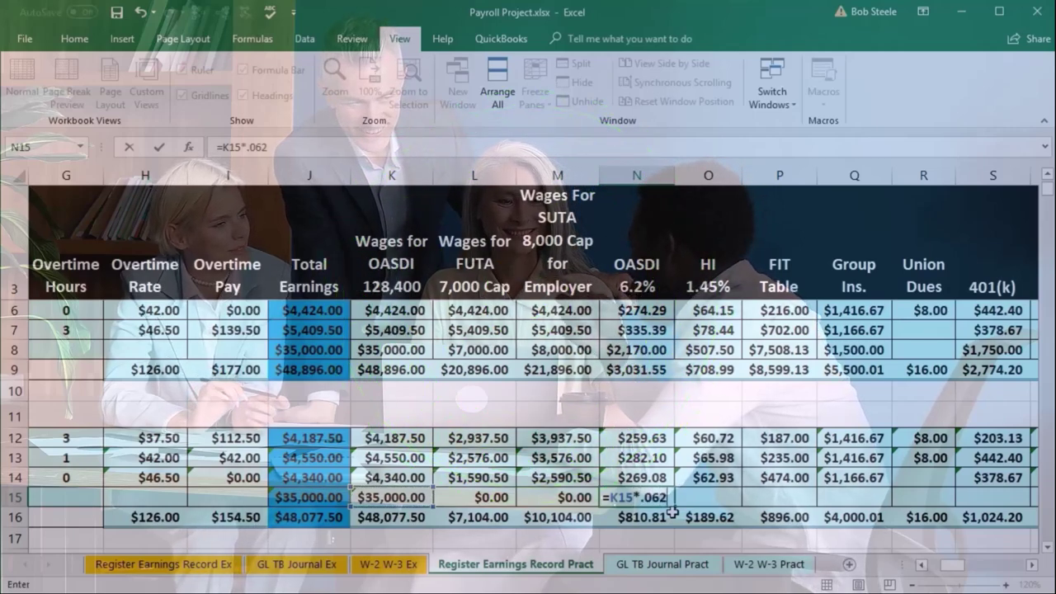
pyautogui.press('Tab')
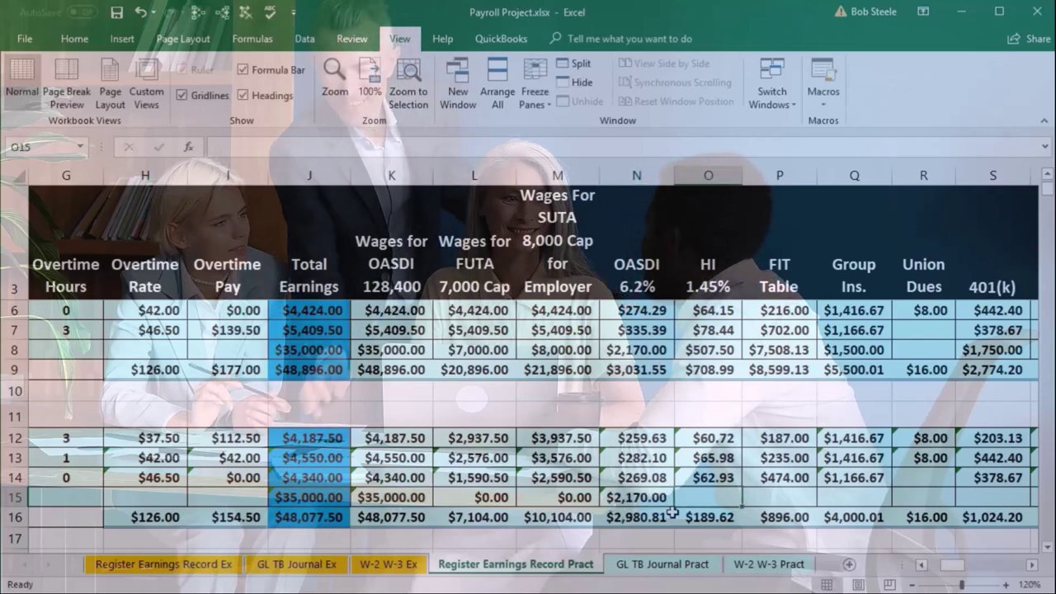
# Calculate the fourth employee's HI withholding in O15 with =J15*.0145.
pyautogui.write('=')
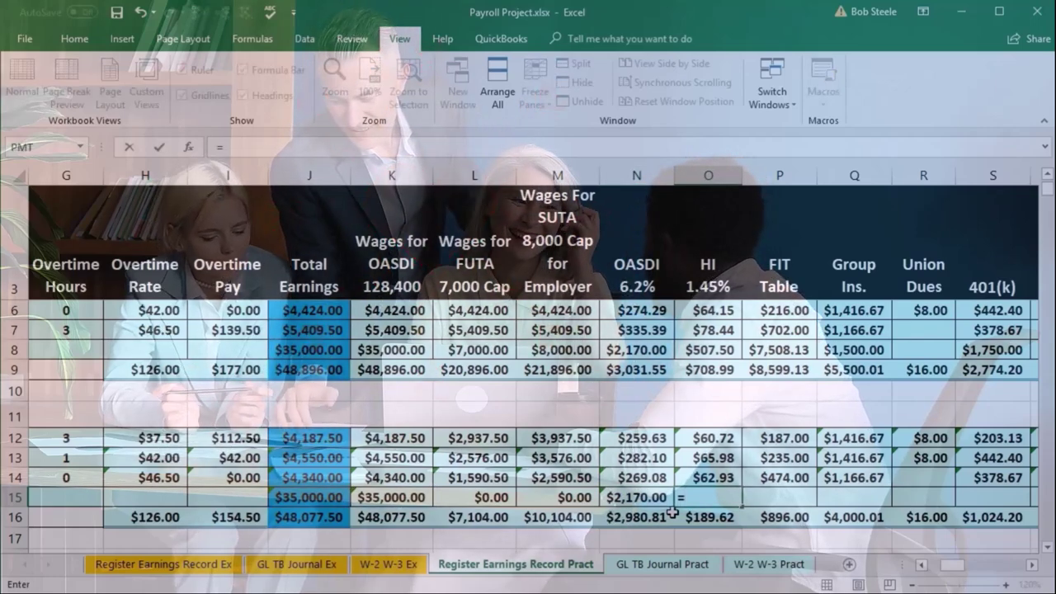
pyautogui.click(400, 500)
pyautogui.write('*')
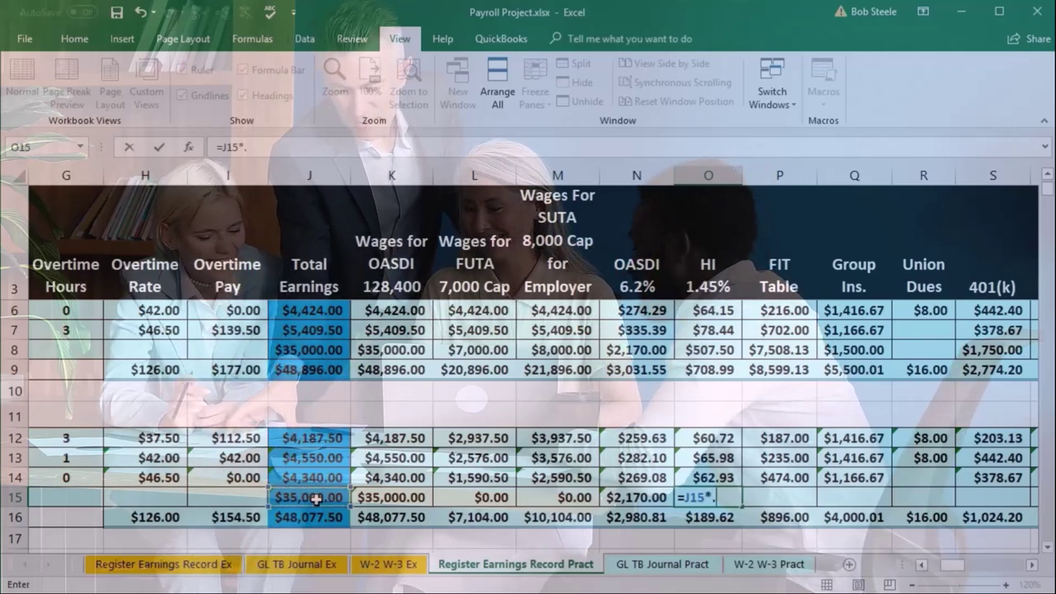
pyautogui.write('.0145')
pyautogui.press('Tab')
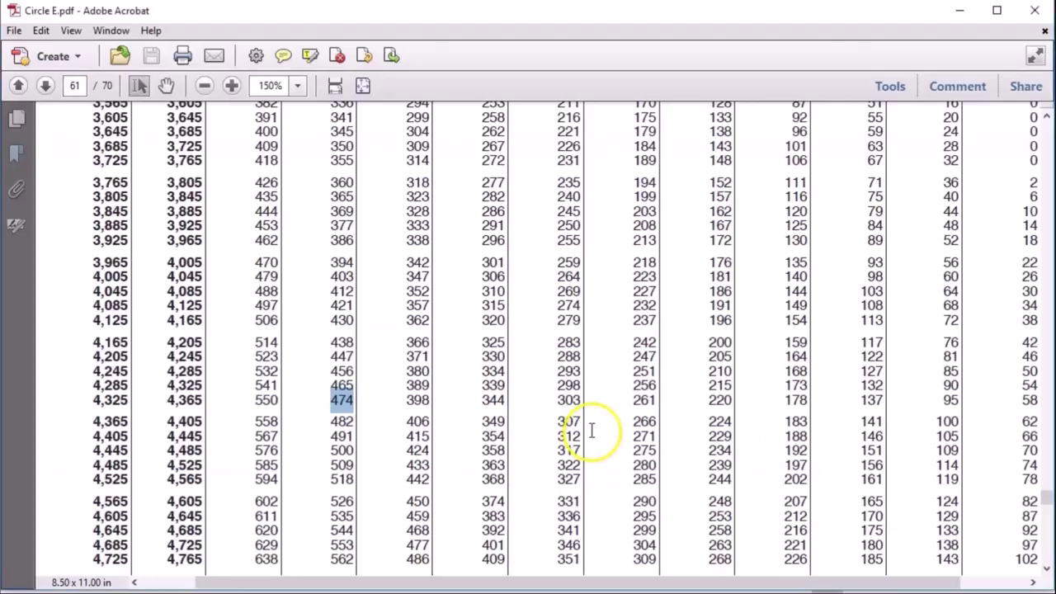
# In Circle E.pdf in Adobe Acrobat, find the percentage method withholding table for married persons with a monthly payroll period.
pyautogui.scroll(10, 589, 425)
pyautogui.scroll(20, 591, 430)
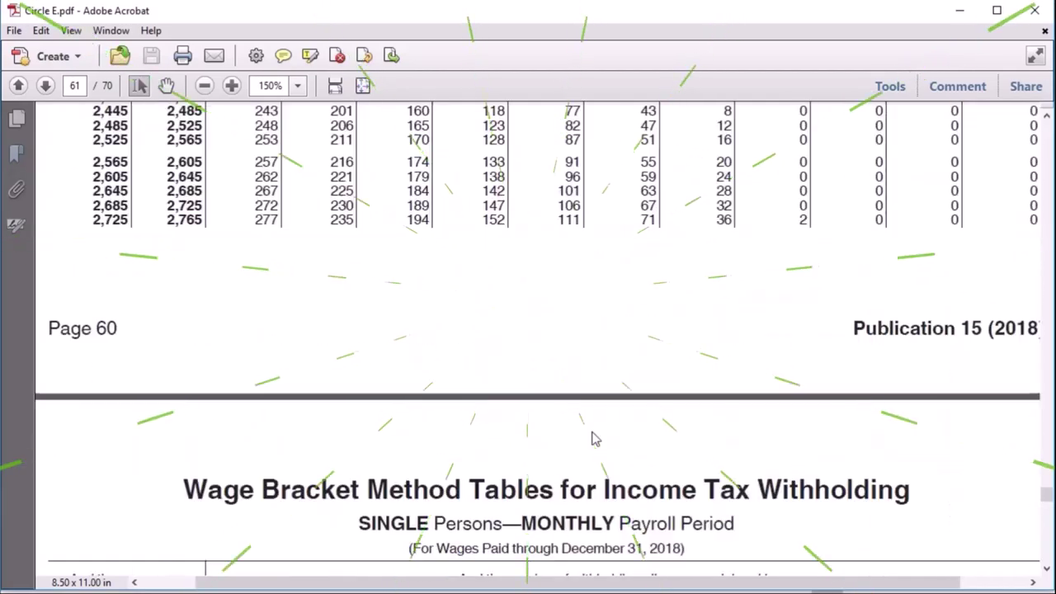
pyautogui.scroll(20, 591, 430)
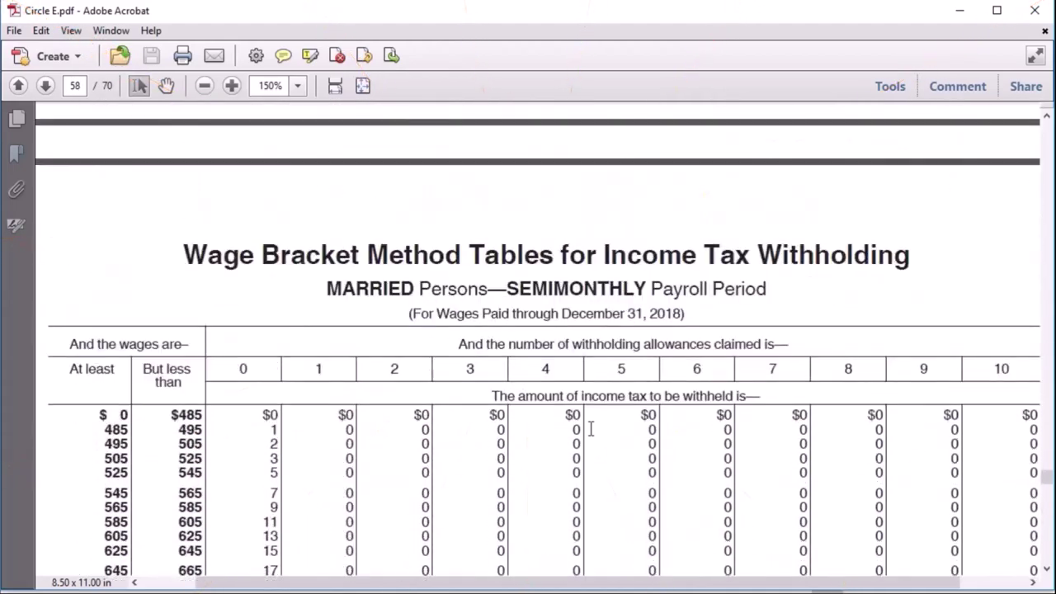
pyautogui.scroll(3, 586, 418)
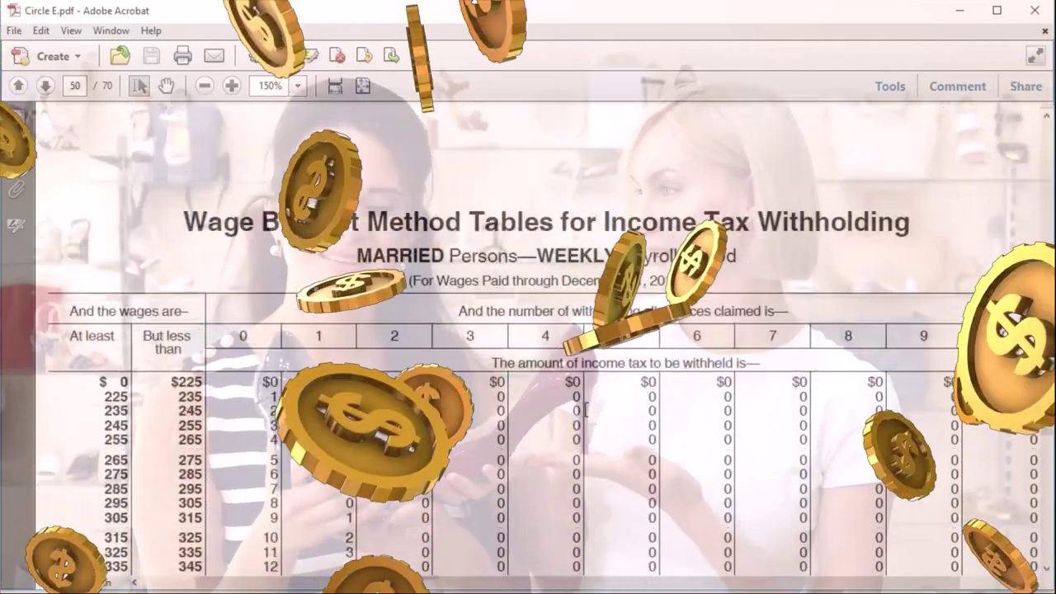
pyautogui.scroll(15, 586, 410)
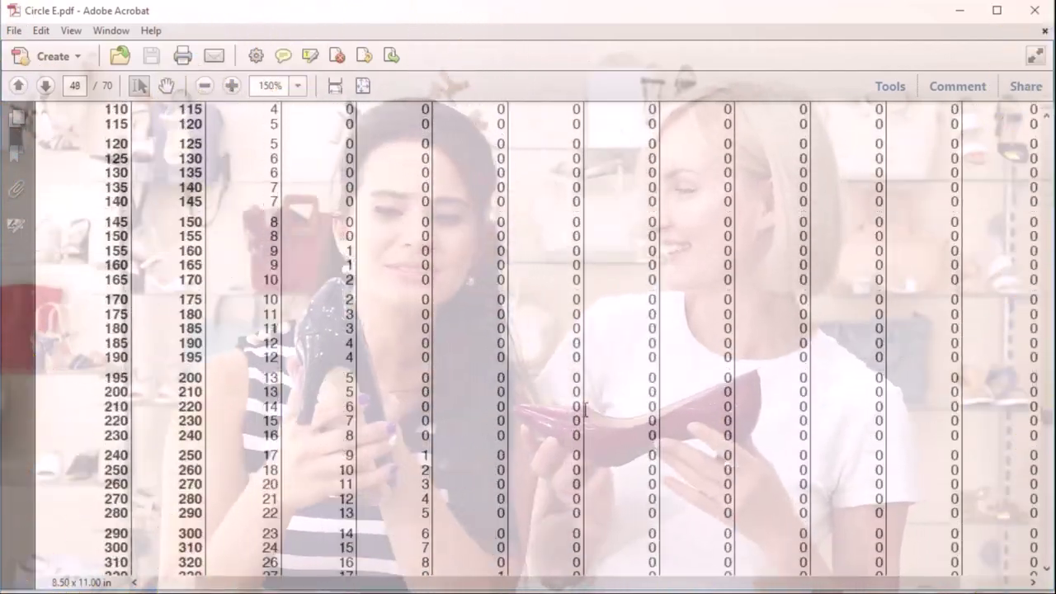
pyautogui.scroll(10, 584, 410)
pyautogui.scroll(10, 585, 410)
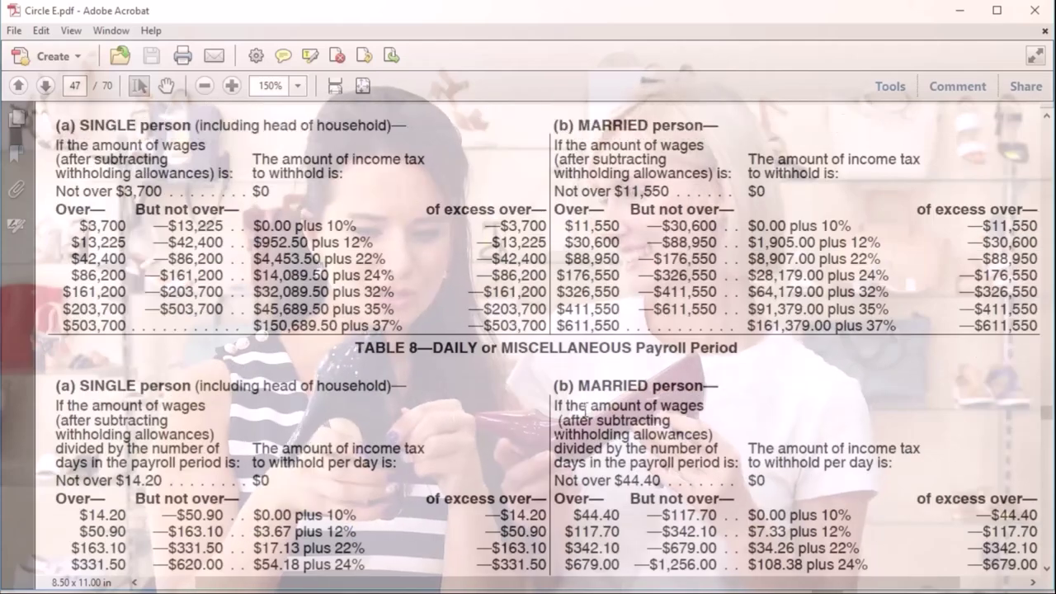
pyautogui.scroll(3, 586, 410)
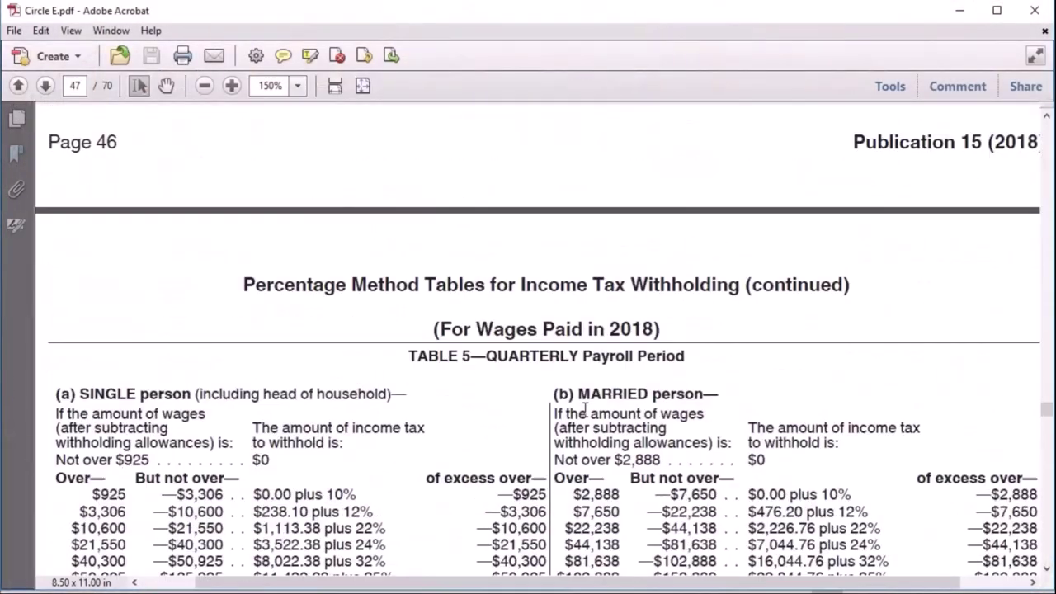
pyautogui.scroll(8, 587, 416)
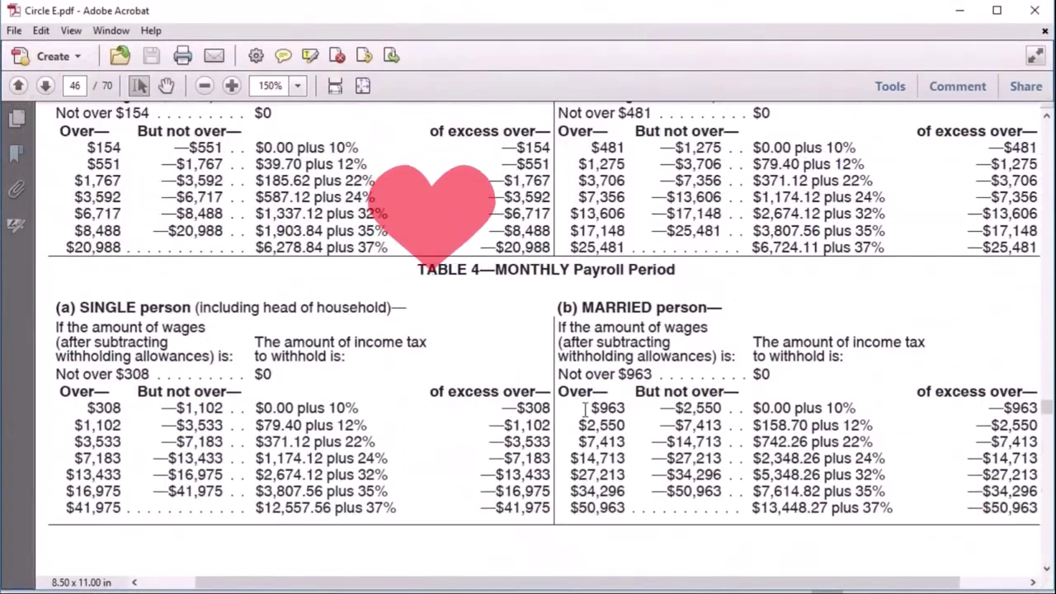
# Find the monthly value of one withholding allowance on page 45 and multiply 345.8 by 3 in Calculator.
pyautogui.scroll(5, 585, 410)
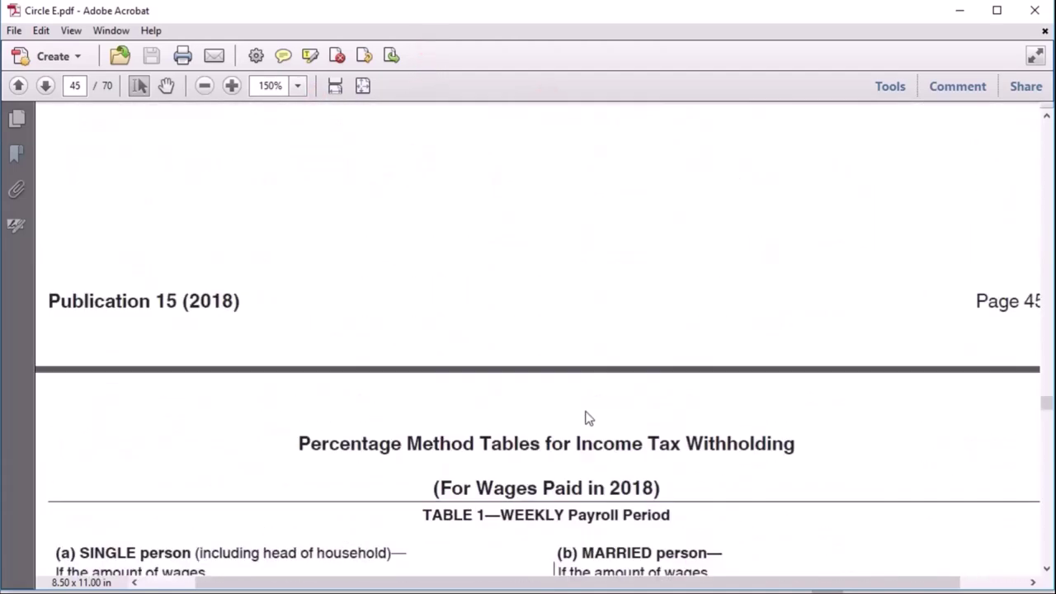
pyautogui.scroll(6, 585, 416)
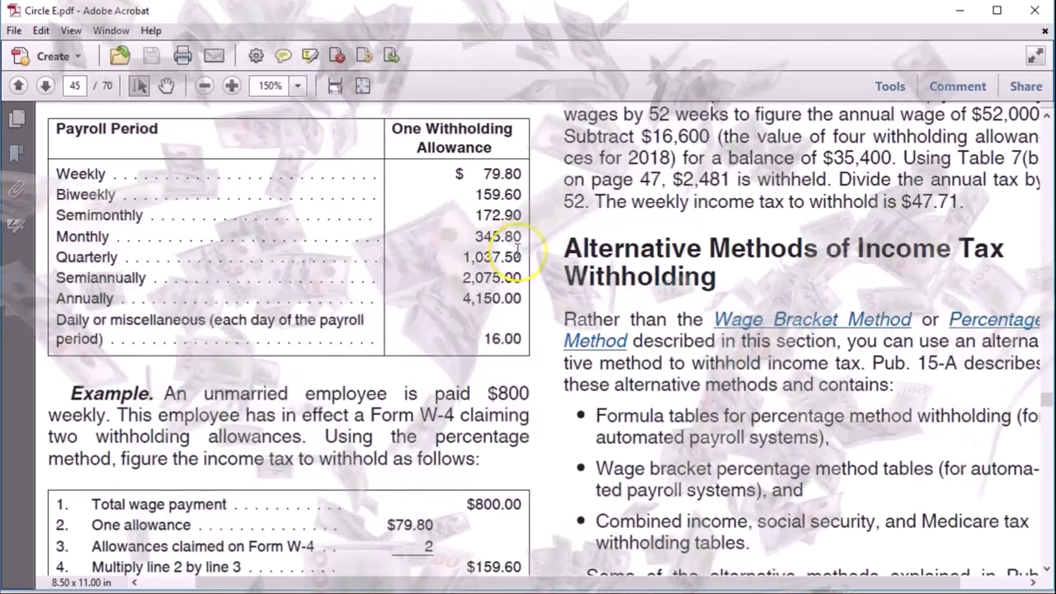
pyautogui.press('XF86Calculator')
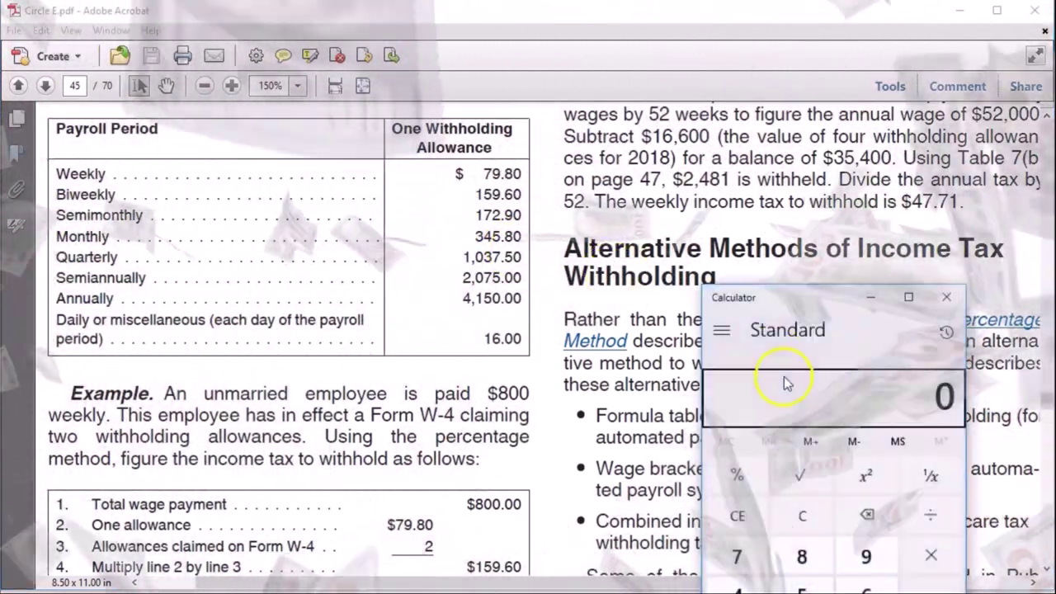
pyautogui.write('345')
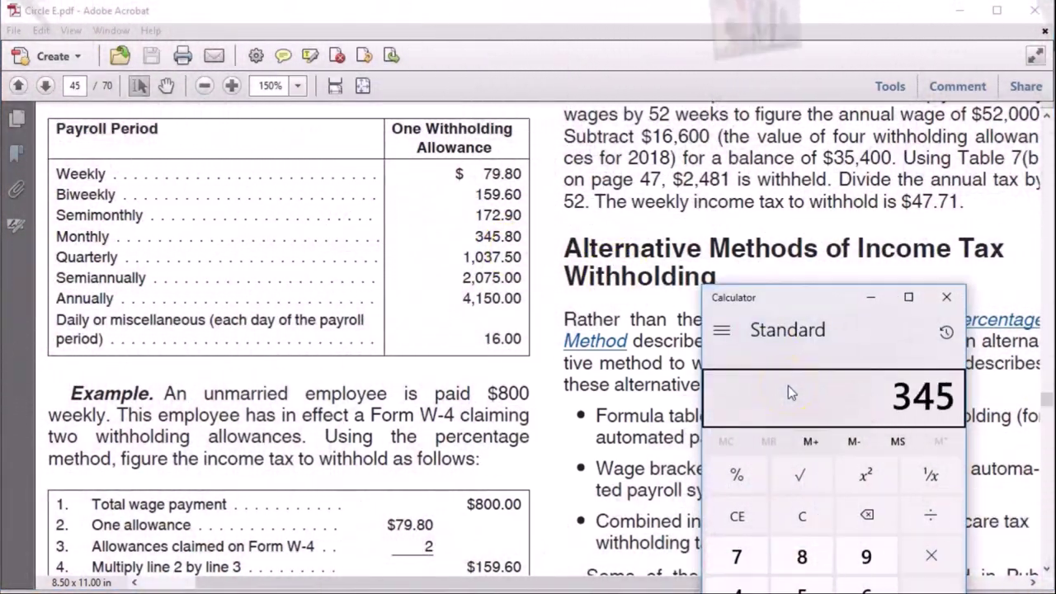
pyautogui.write('.8')
pyautogui.press('*')
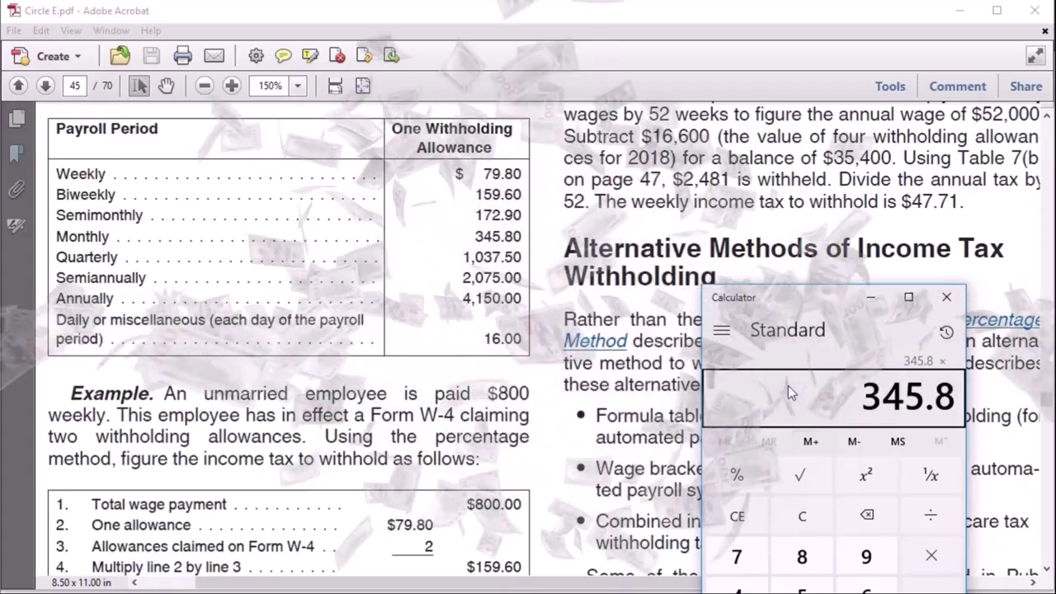
pyautogui.write('3')
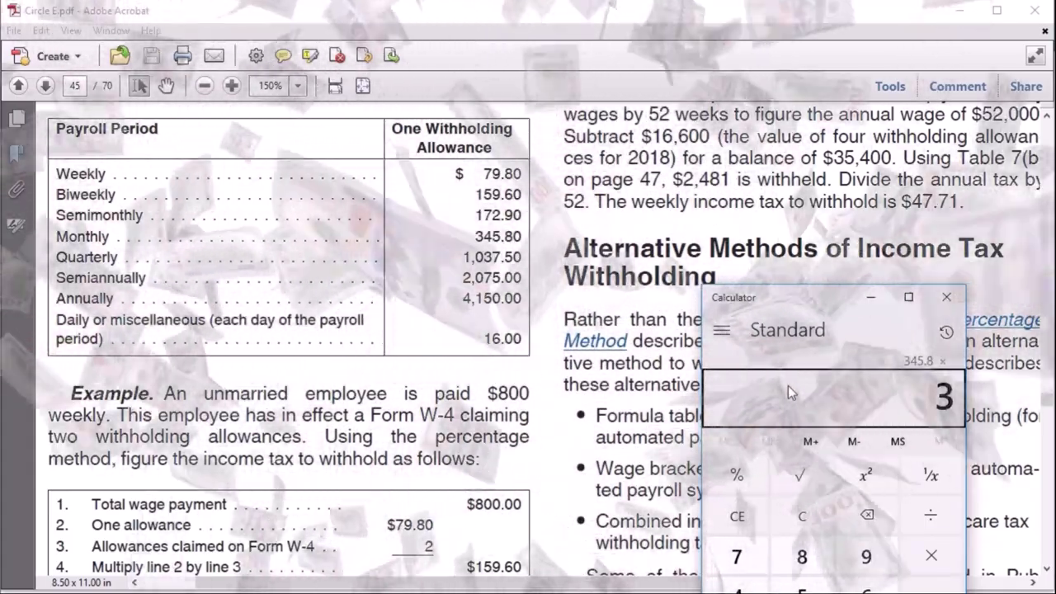
pyautogui.press('Return')
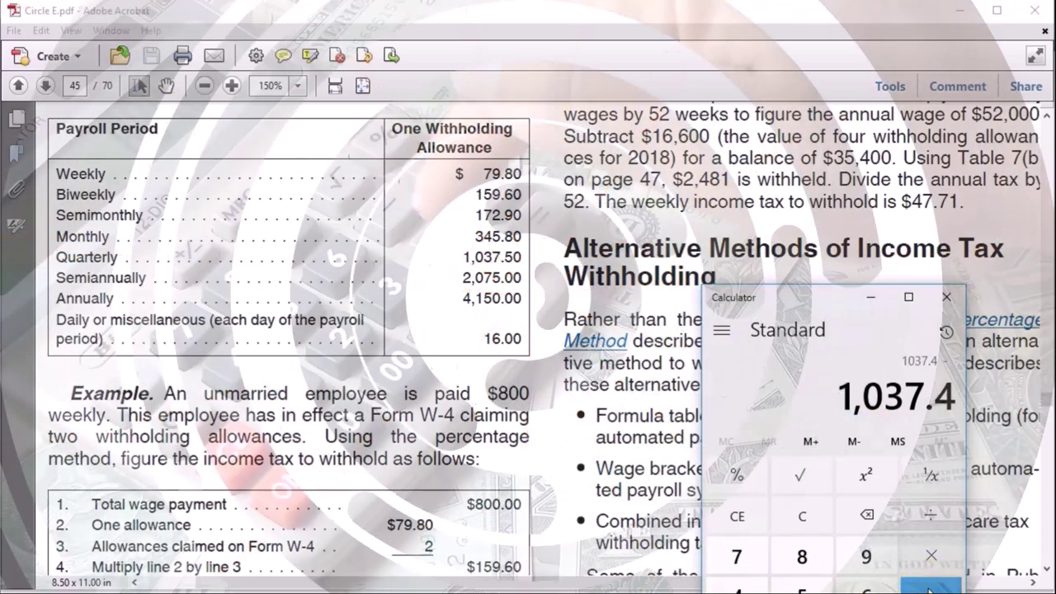
# Subtract 35000 from the total allowance amount in Calculator.
pyautogui.write('35')
pyautogui.write('00')
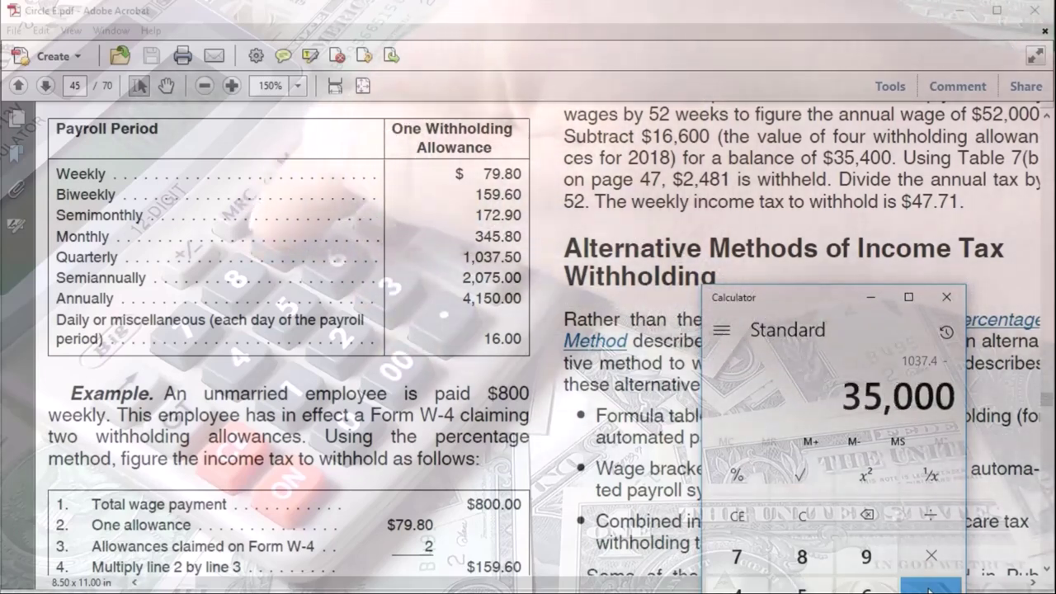
pyautogui.write('0')
pyautogui.press('Return')
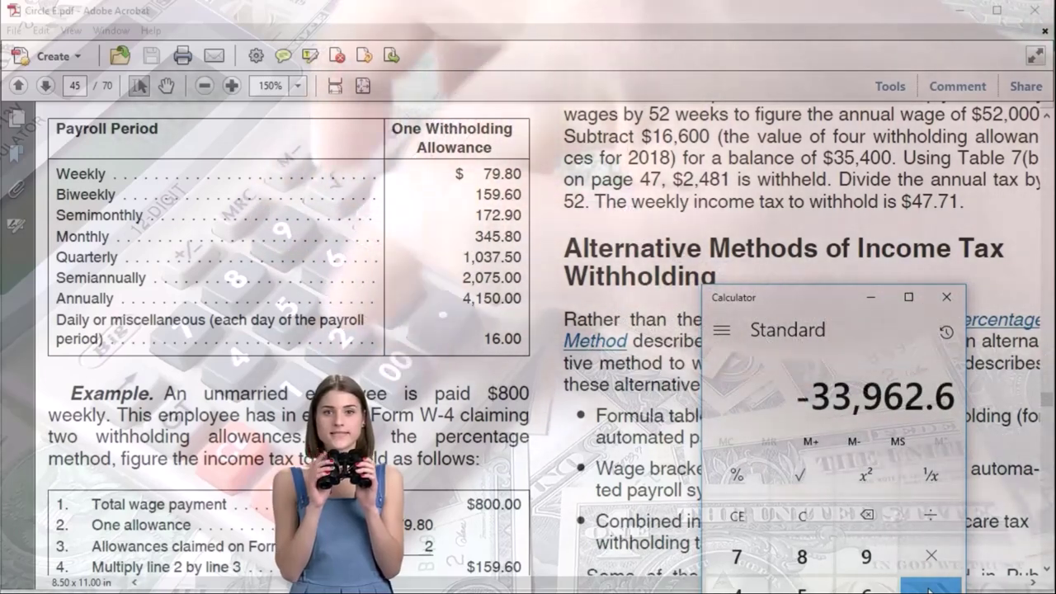
# Return to Table 4, the monthly percentage method table, on page 46 of Circle E.pdf.
pyautogui.click(575, 458)
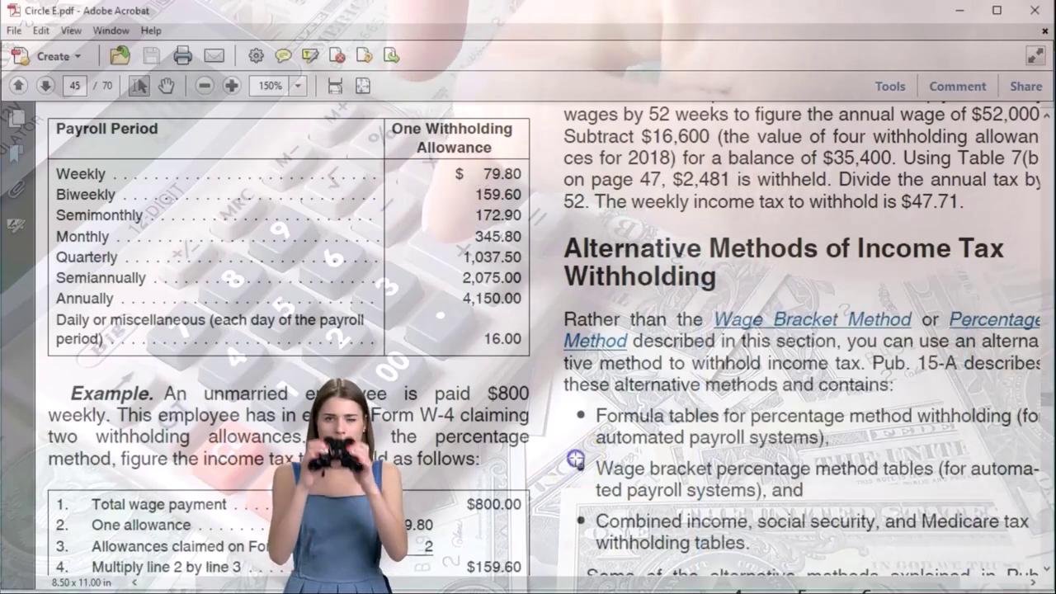
pyautogui.scroll(-10, 575, 459)
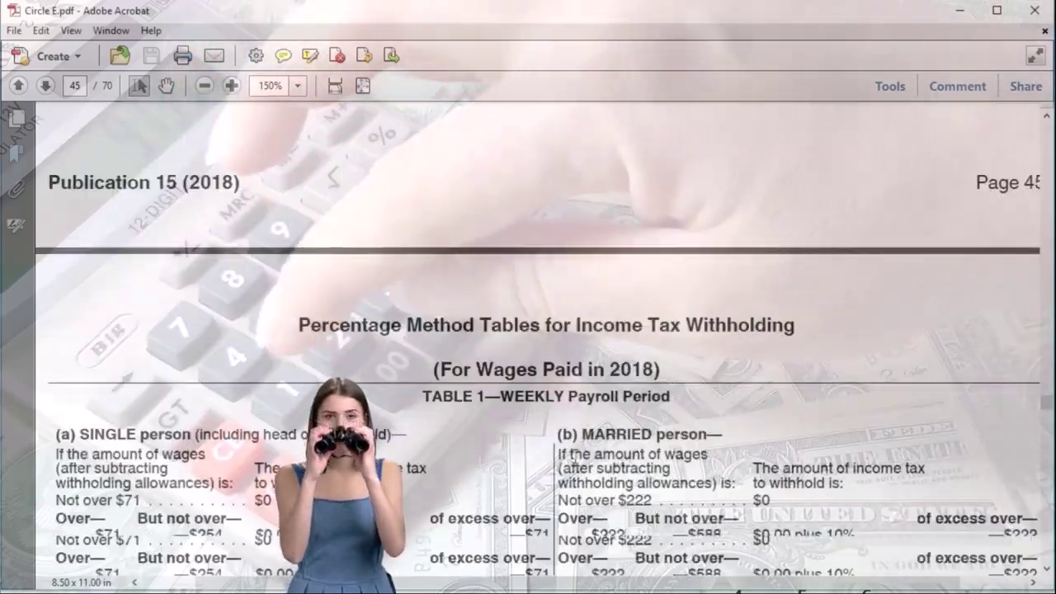
pyautogui.scroll(-6, 575, 459)
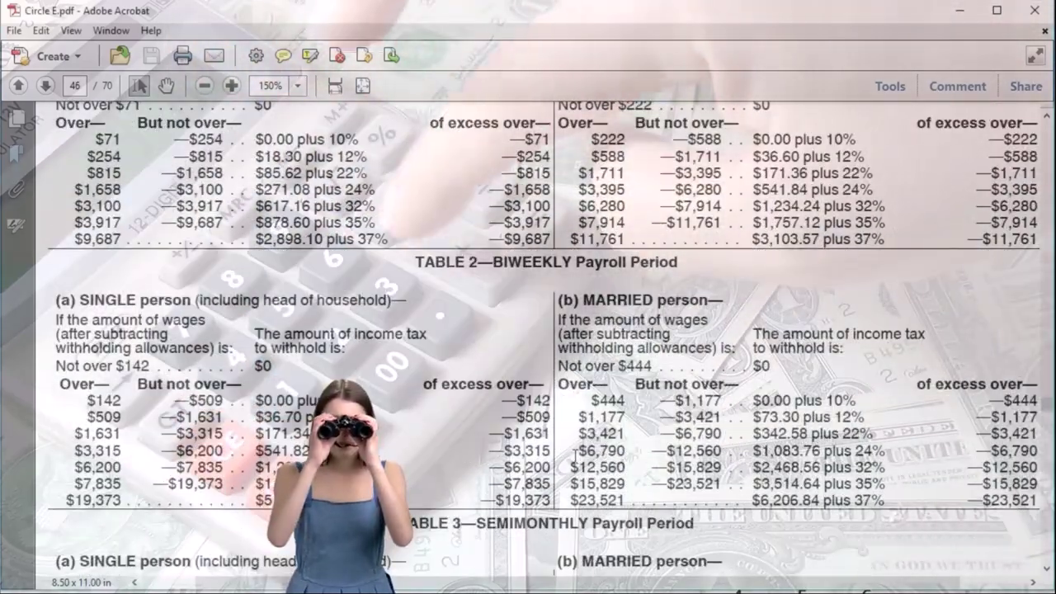
pyautogui.scroll(-1, 574, 454)
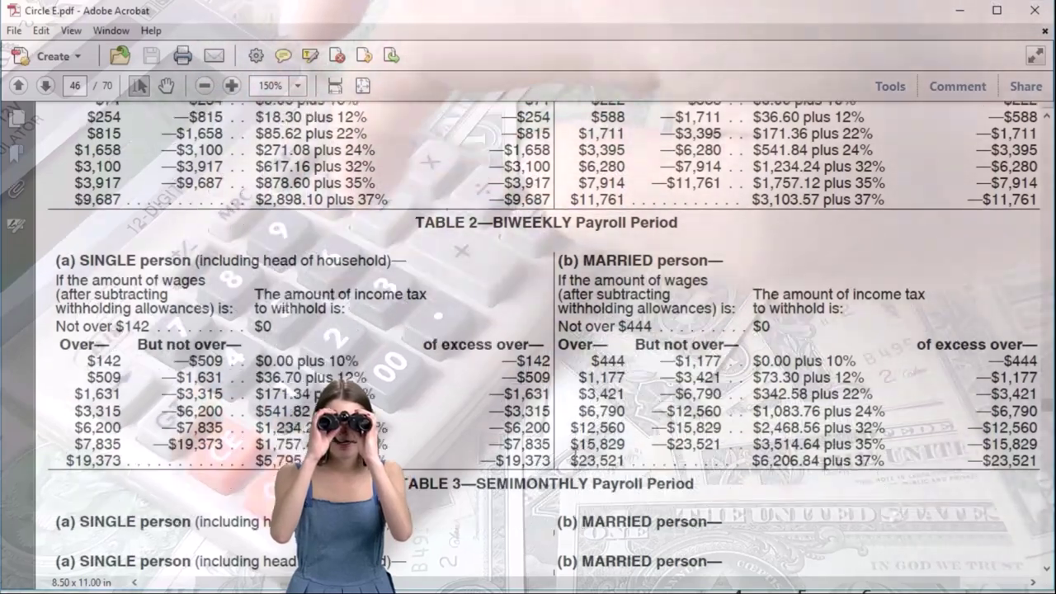
pyautogui.scroll(-13, 553, 289)
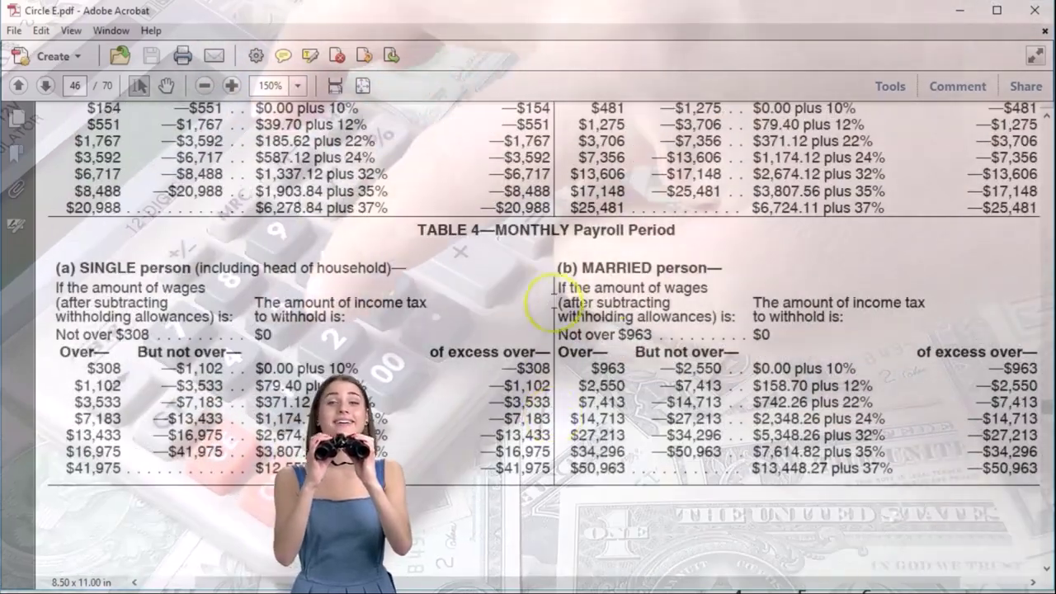
pyautogui.scroll(-2, 485, 509)
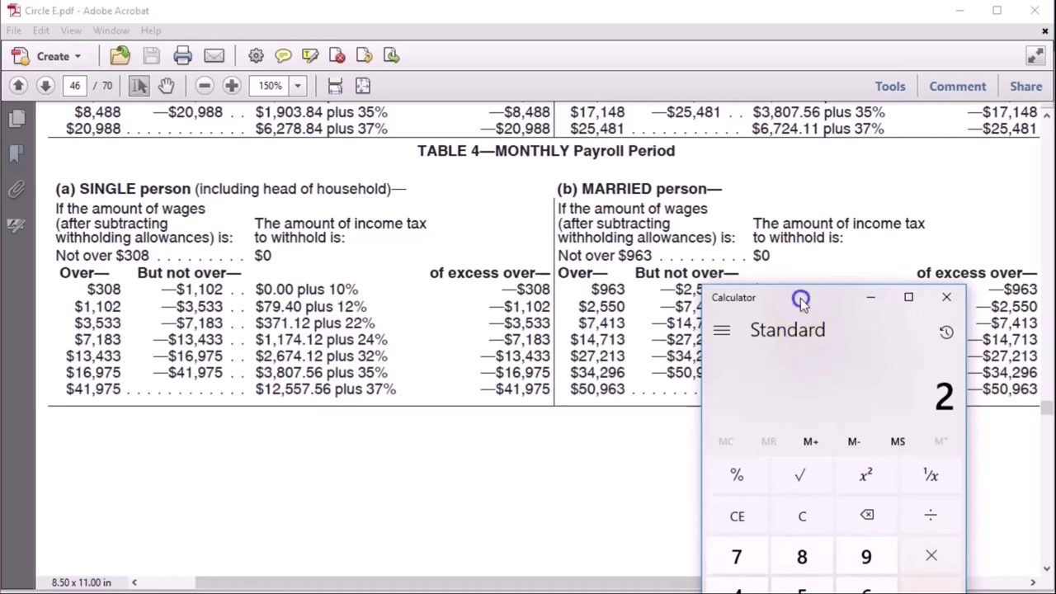
# Move Calculator off the married table, clear it and subtract the 27213 bracket threshold from 33962.6.
pyautogui.moveTo(800, 305); pyautogui.dragTo(343, 286)
pyautogui.click(396, 495)
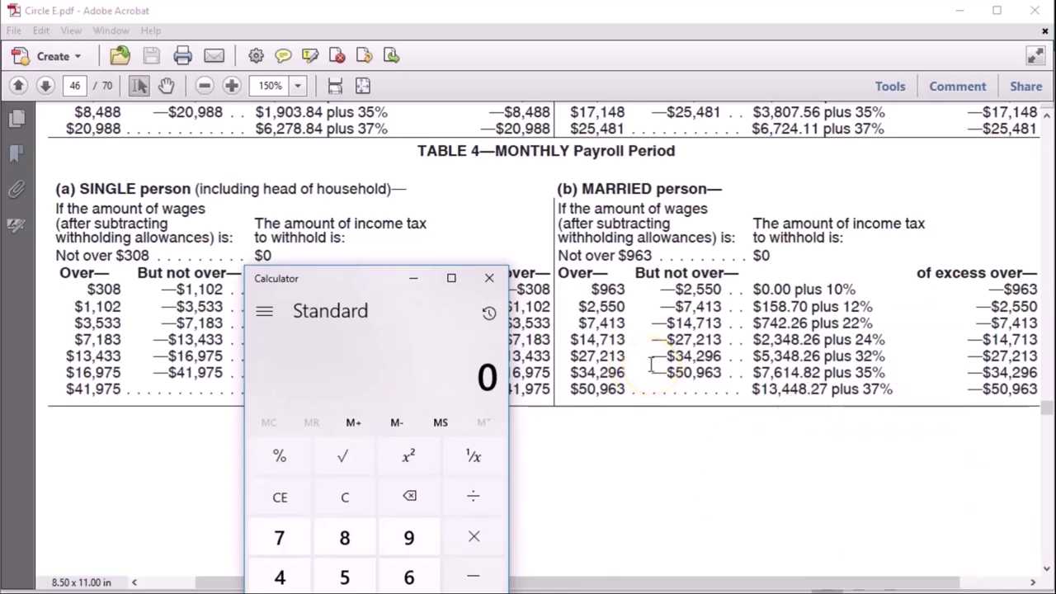
pyautogui.write('962.6')
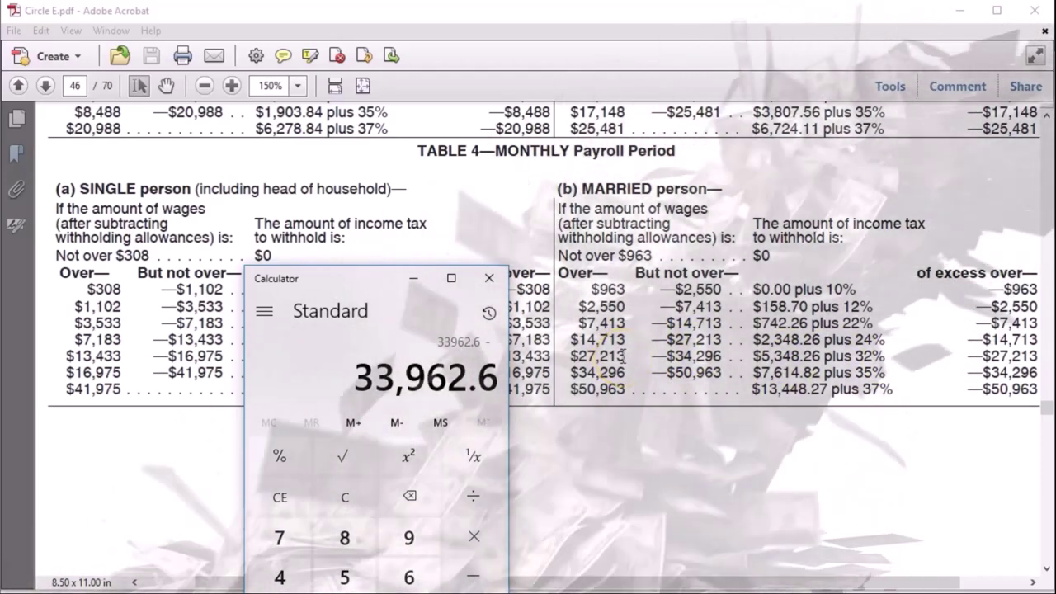
pyautogui.write('7213')
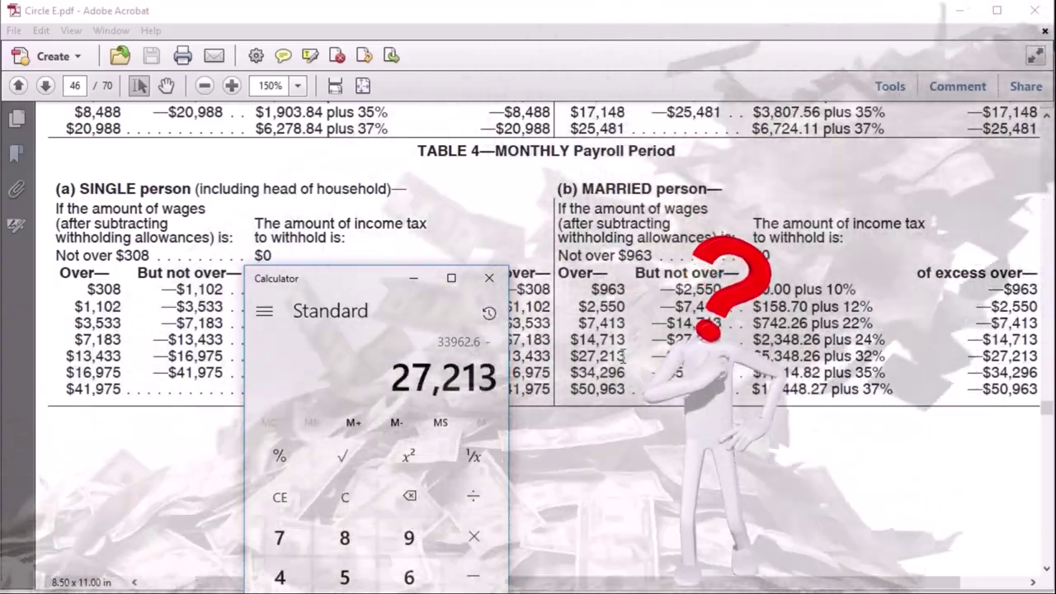
pyautogui.press('Return')
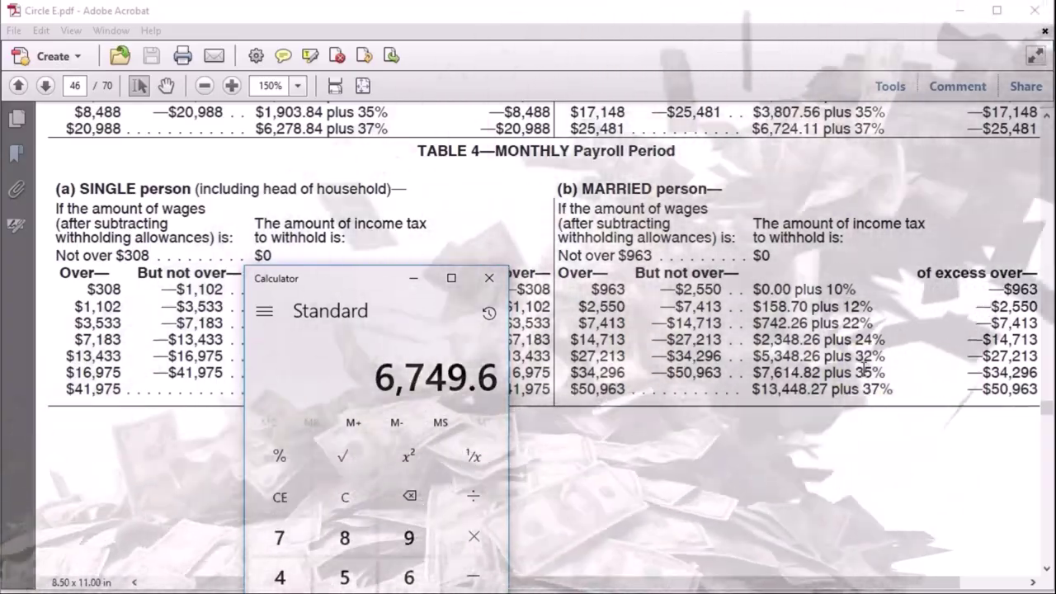
# Multiply the excess by .32, add the bracket's base tax of 5348.26, and minimize Calculator.
pyautogui.press('*')
pyautogui.write('.32')
pyautogui.press('Return')
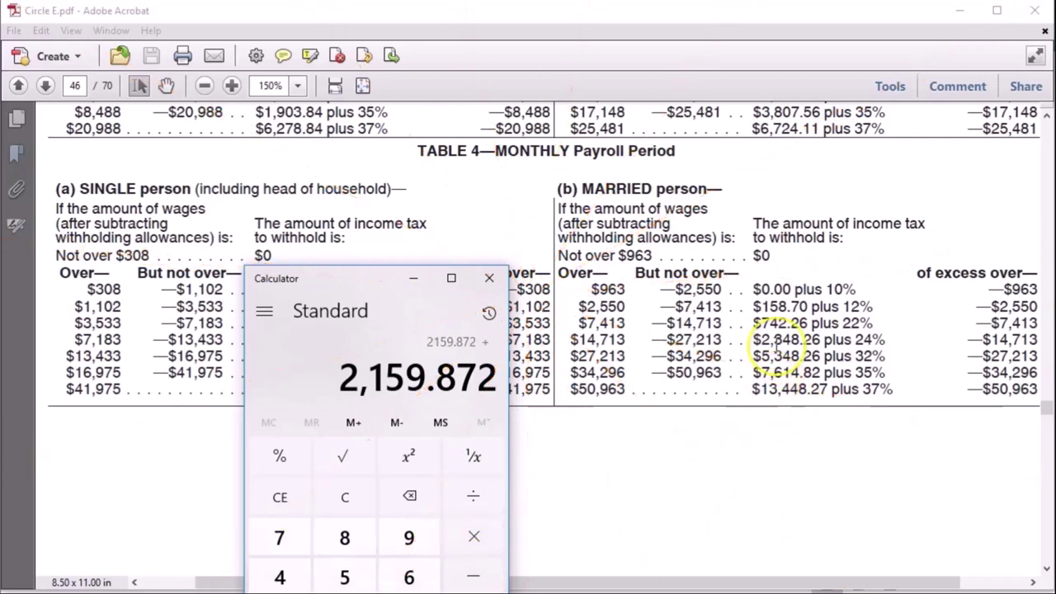
pyautogui.write('26')
pyautogui.press('Return')
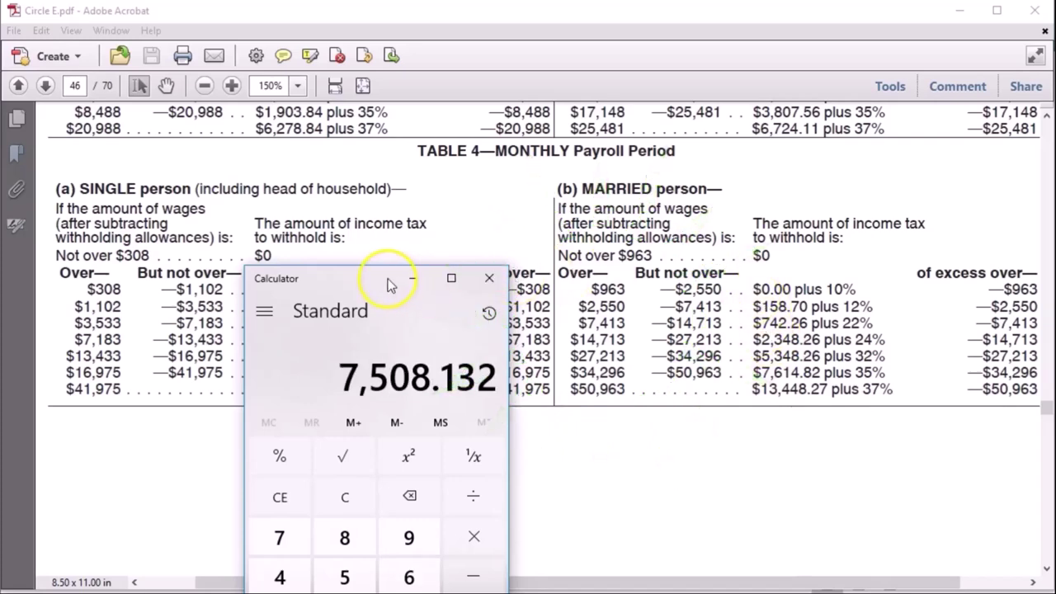
pyautogui.click(413, 278)
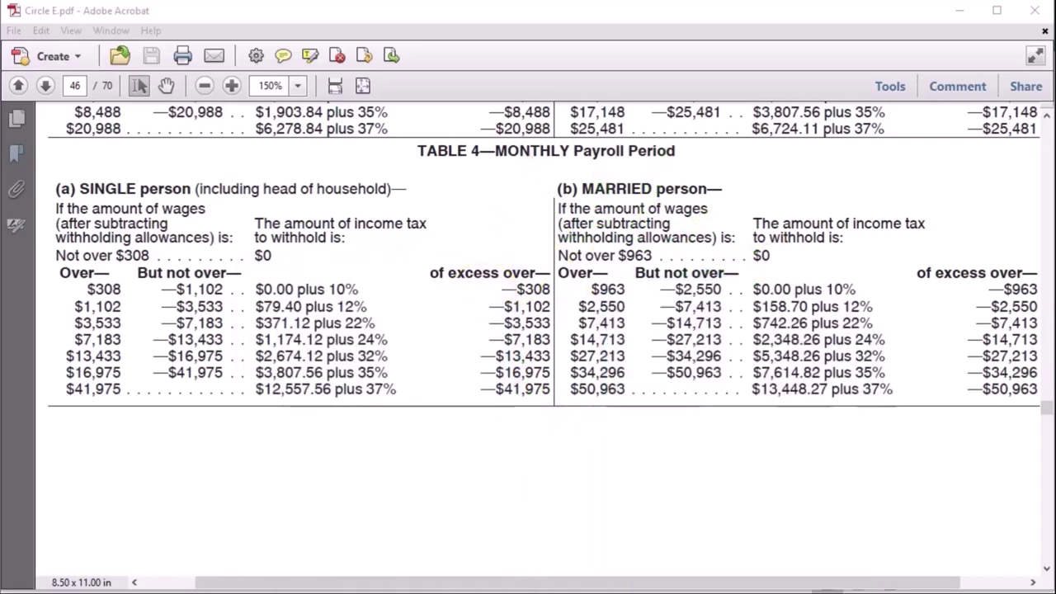
# Switch to Payroll Project.xlsx in Excel and copy the fourth employee's FIT formula from P8 to P15.
pyautogui.click(754, 587)
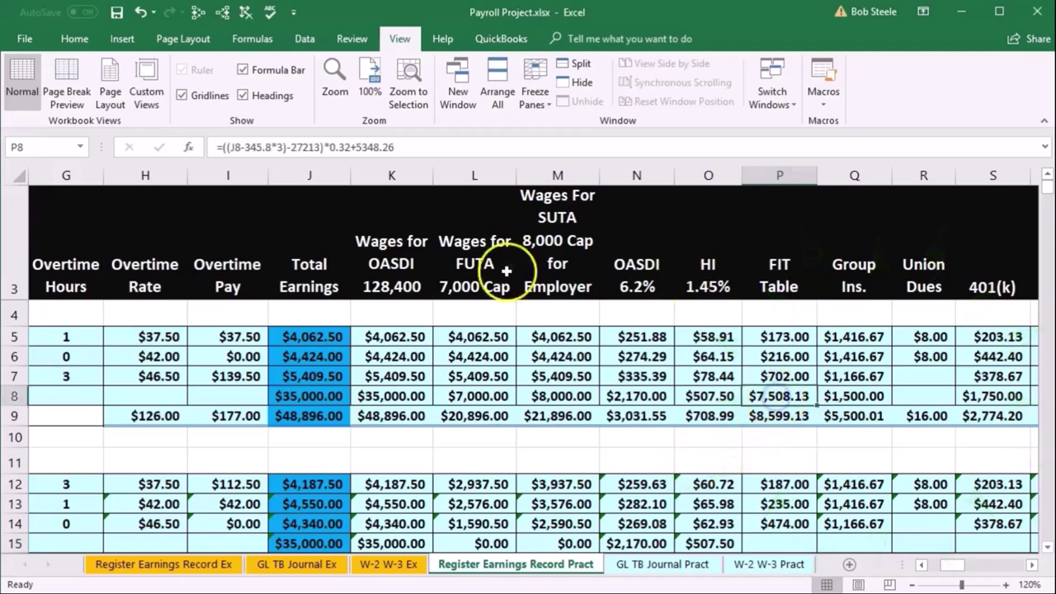
pyautogui.rightClick(787, 397)
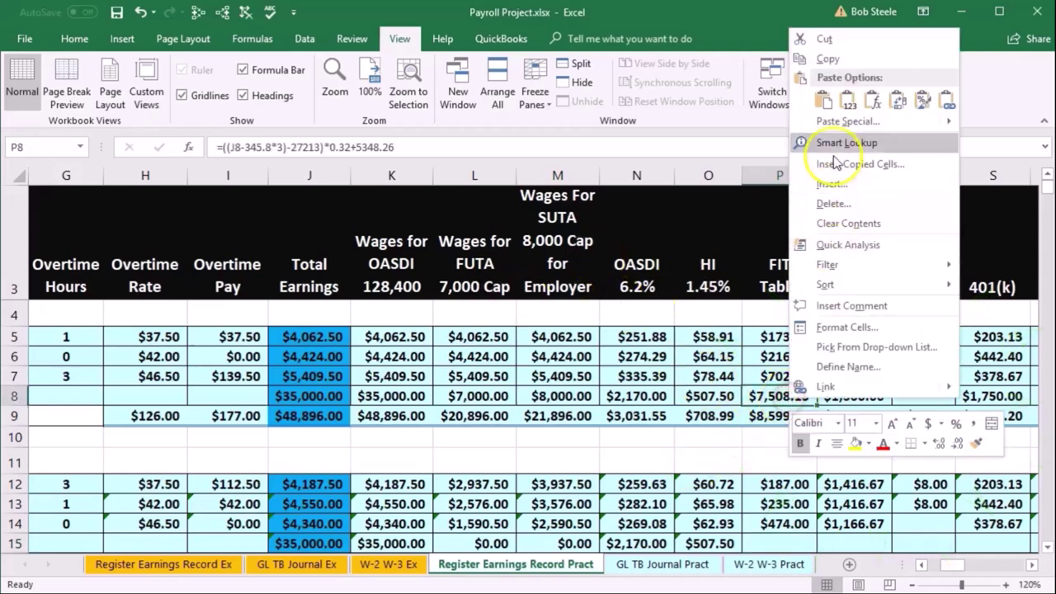
pyautogui.click(827, 59)
pyautogui.scroll(-1, 817, 377)
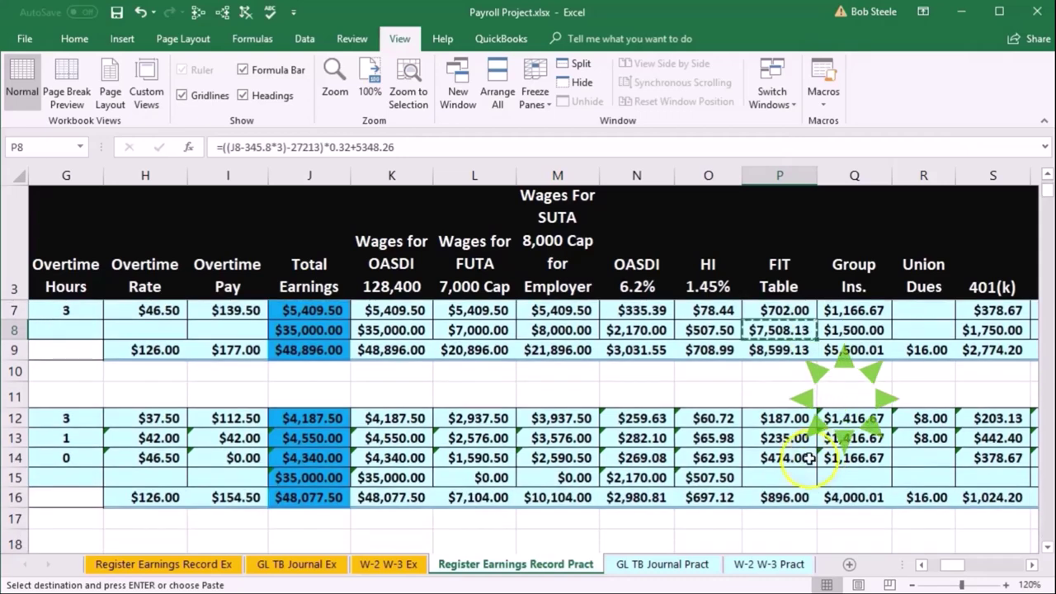
pyautogui.click(766, 476)
pyautogui.rightClick(766, 476)
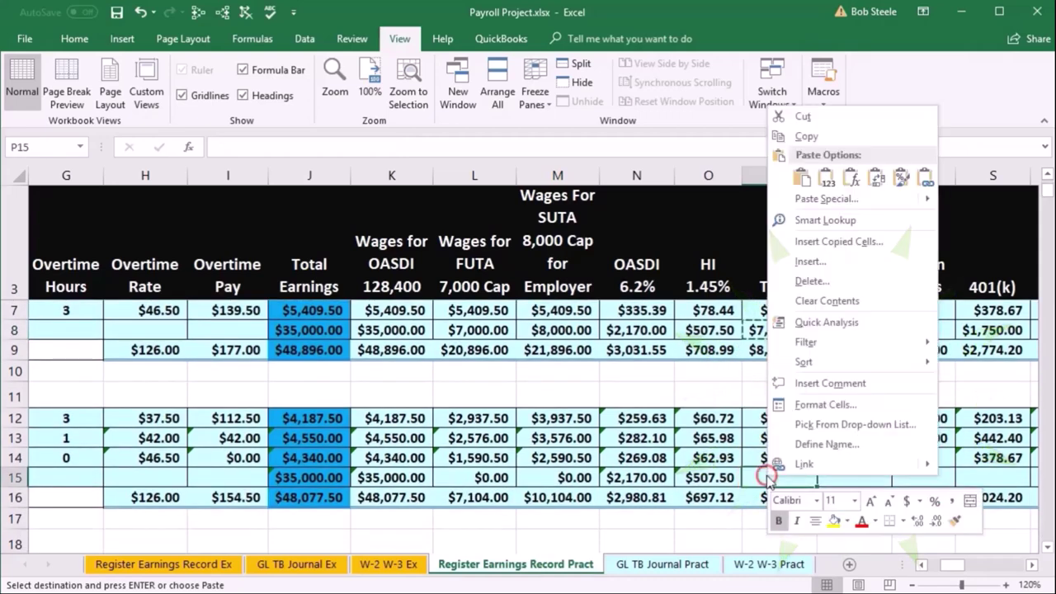
pyautogui.click(811, 177)
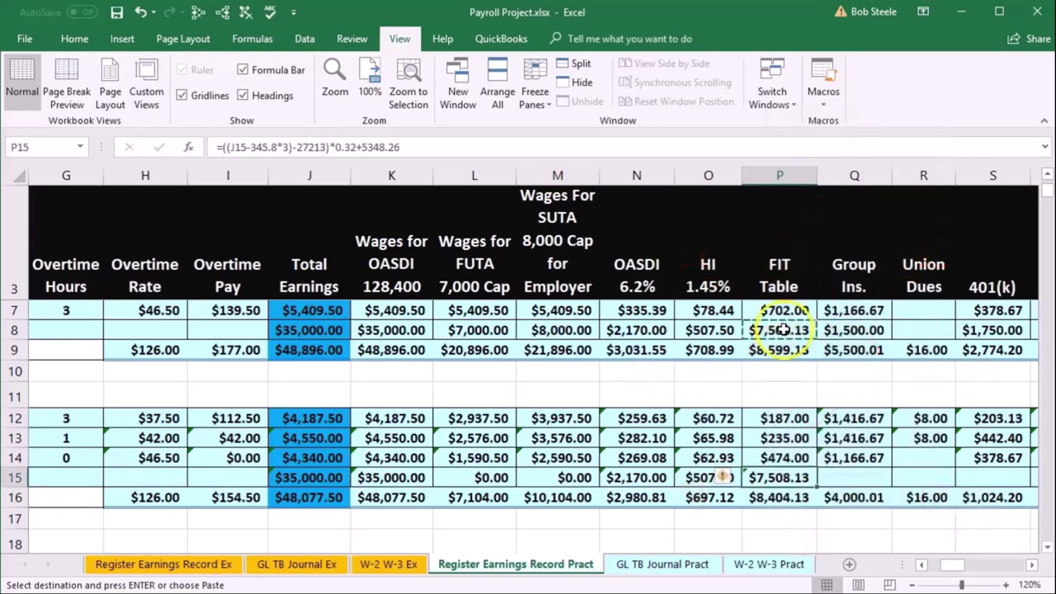
# Review the fourth employee's FIT formula in P15 and its reference to total earnings in J15.
pyautogui.rightClick(783, 329)
pyautogui.click(780, 423)
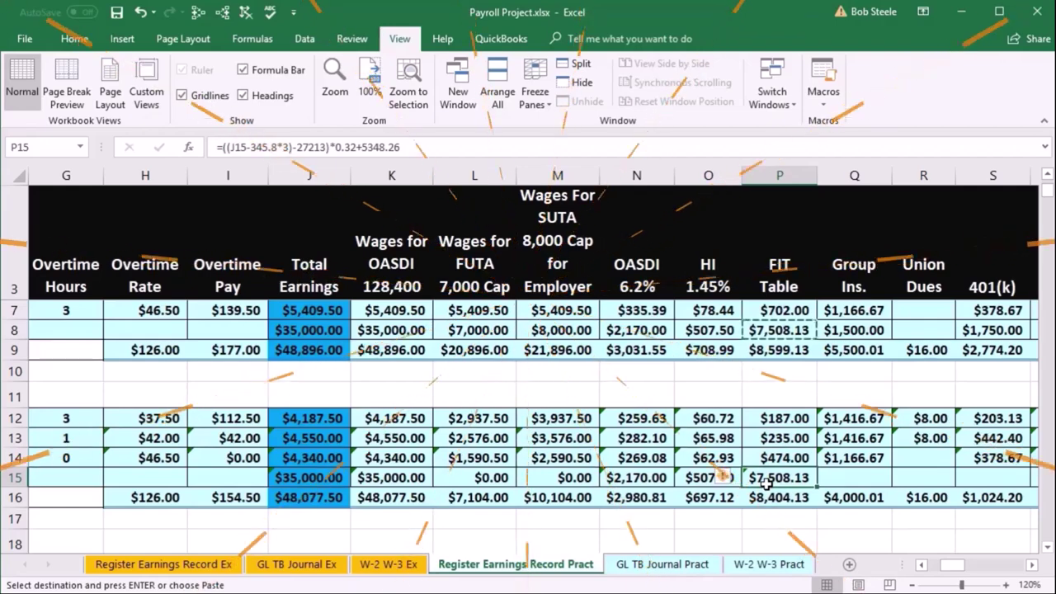
pyautogui.scroll(-1, 772, 474)
pyautogui.doubleClick(777, 418)
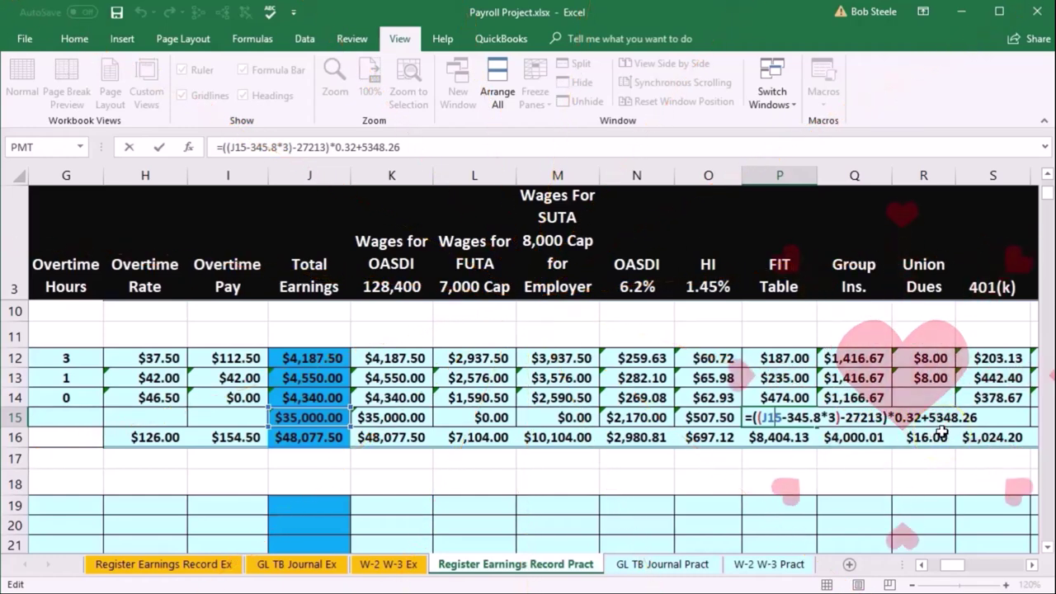
pyautogui.press('Return')
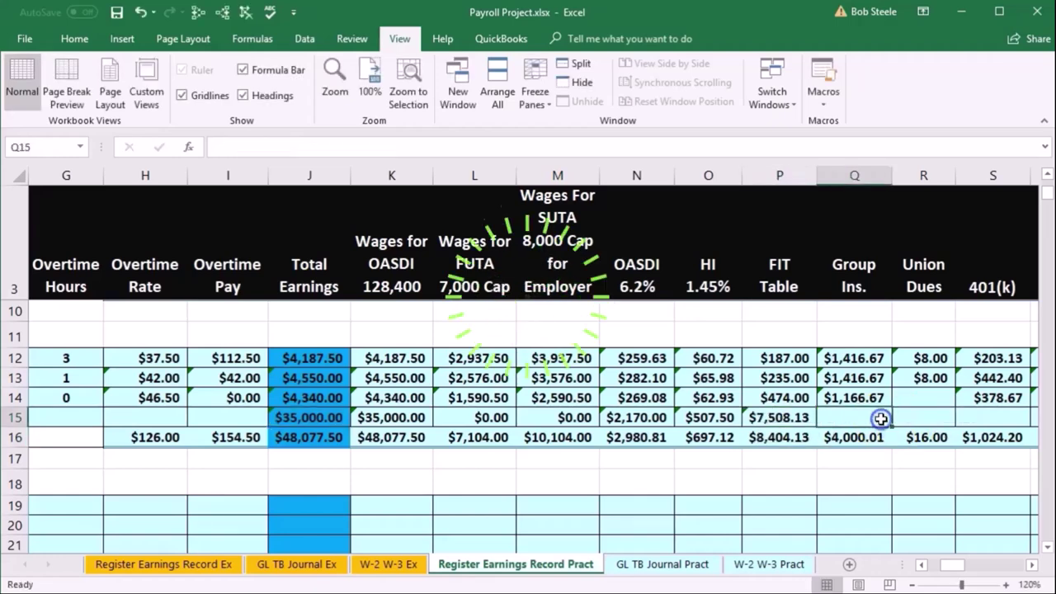
# Set the fourth employee's group insurance deduction in Q15 to =Q8.
pyautogui.write('=')
pyautogui.scroll(1, 881, 419)
pyautogui.scroll(2, 881, 419)
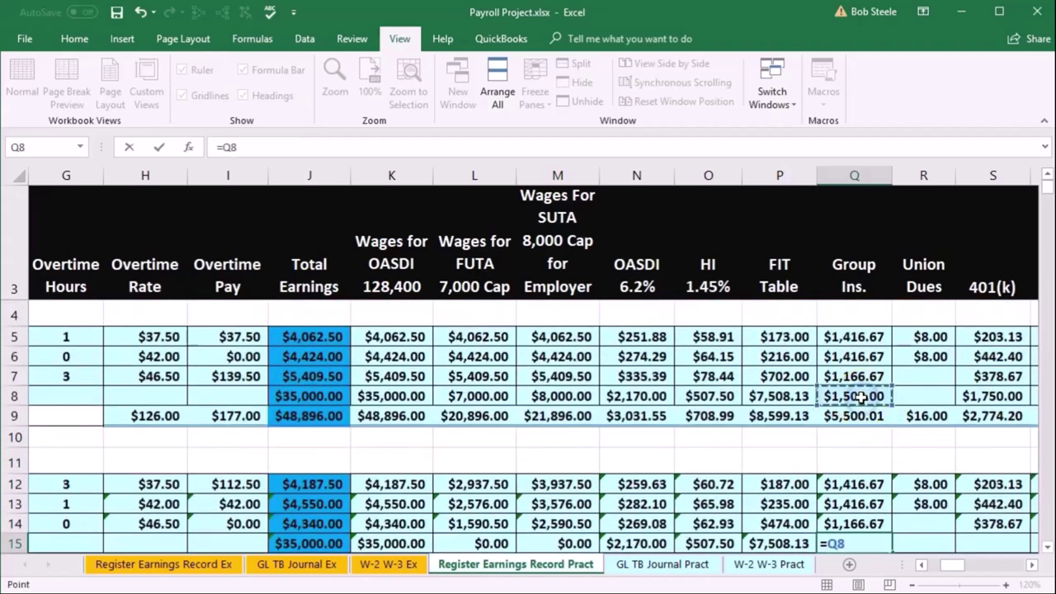
pyautogui.press('Tab')
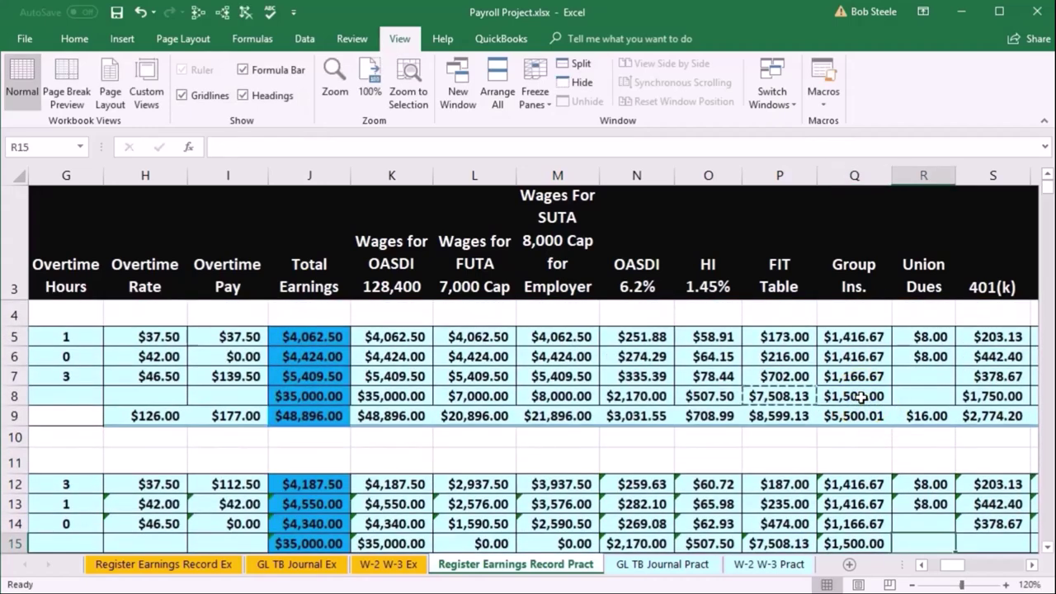
# Leave the union dues in R15 blank and set the fourth employee's 401(k) deduction in S15 to =S8.
pyautogui.press('Tab')
pyautogui.scroll(-1, 860, 397)
pyautogui.scroll(1, 860, 397)
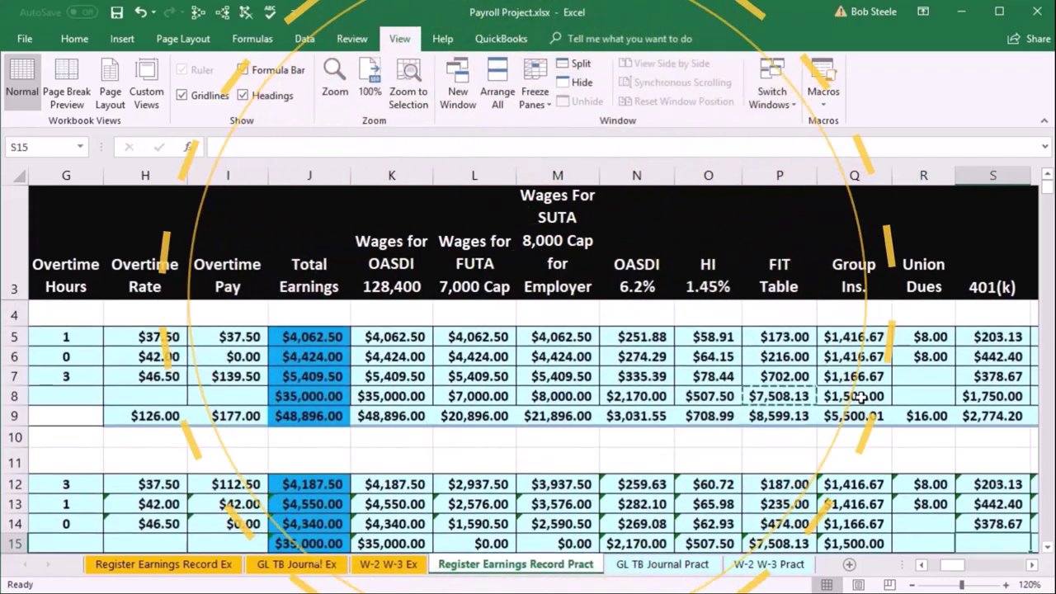
pyautogui.write('=')
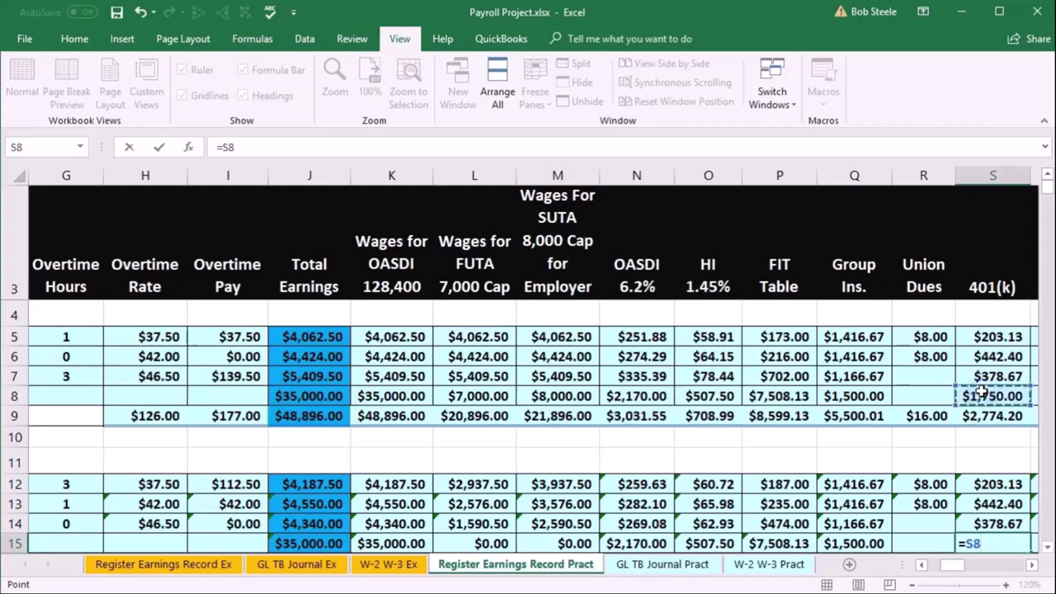
pyautogui.press('Tab')
pyautogui.scroll(-1, 981, 391)
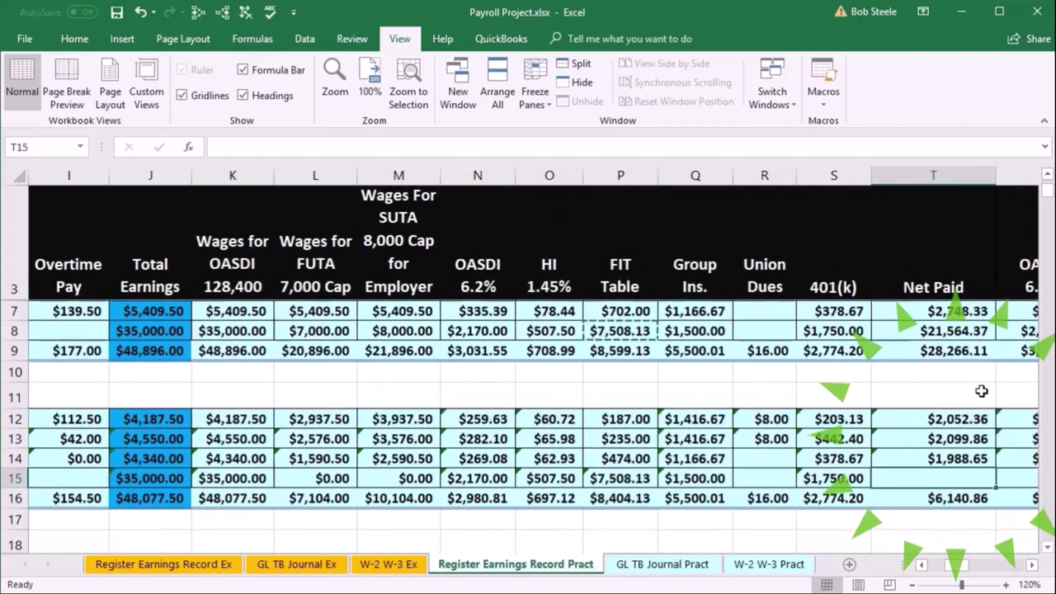
# Calculate the fourth employee's net pay in T15 as total earnings minus all deductions with =J15-SUM(N15:S15).
pyautogui.click(1047, 546)
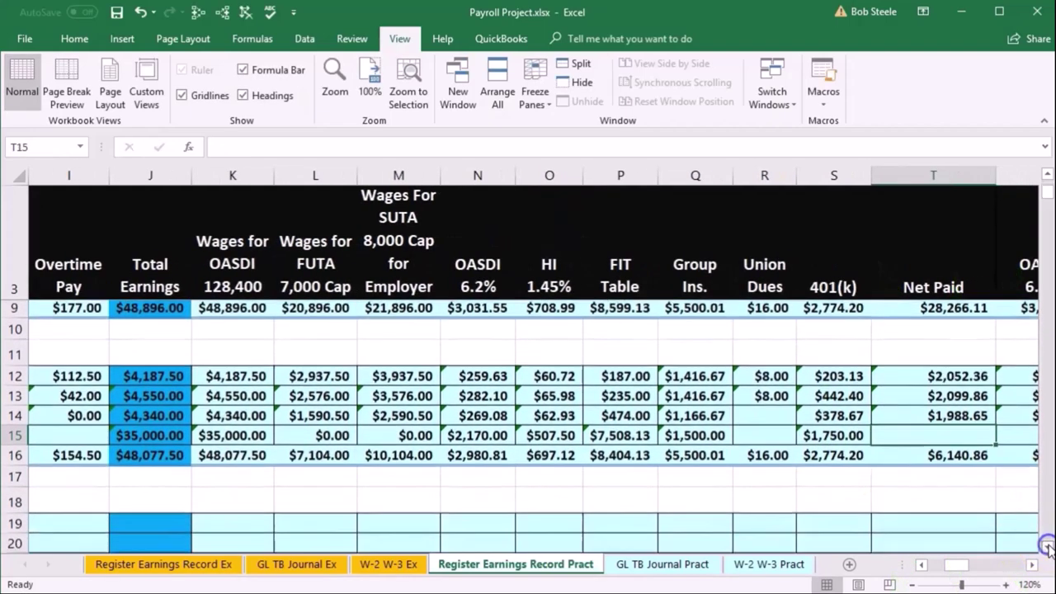
pyautogui.click(1047, 546)
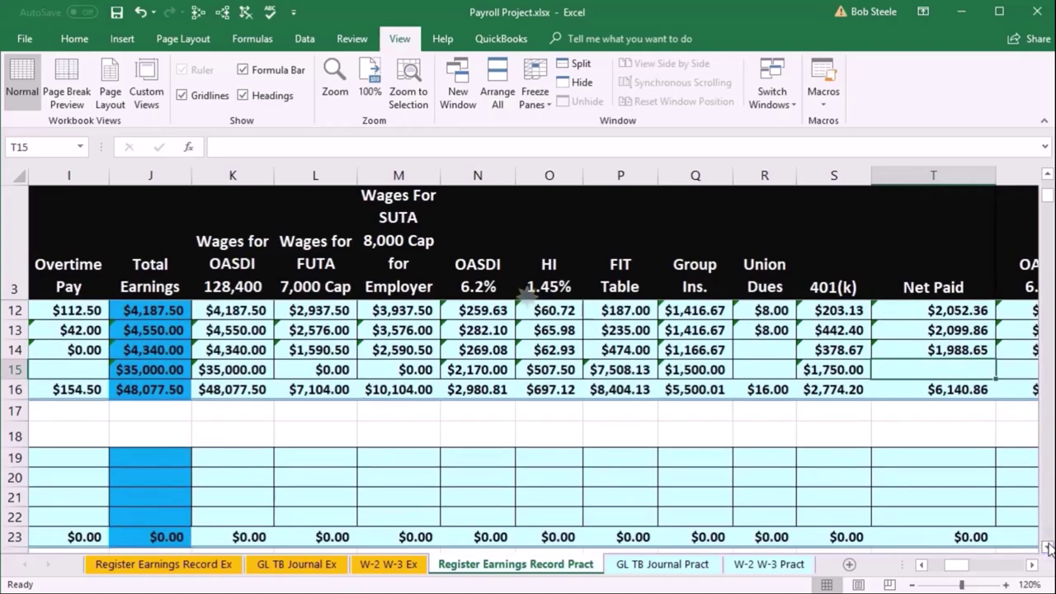
pyautogui.write('=')
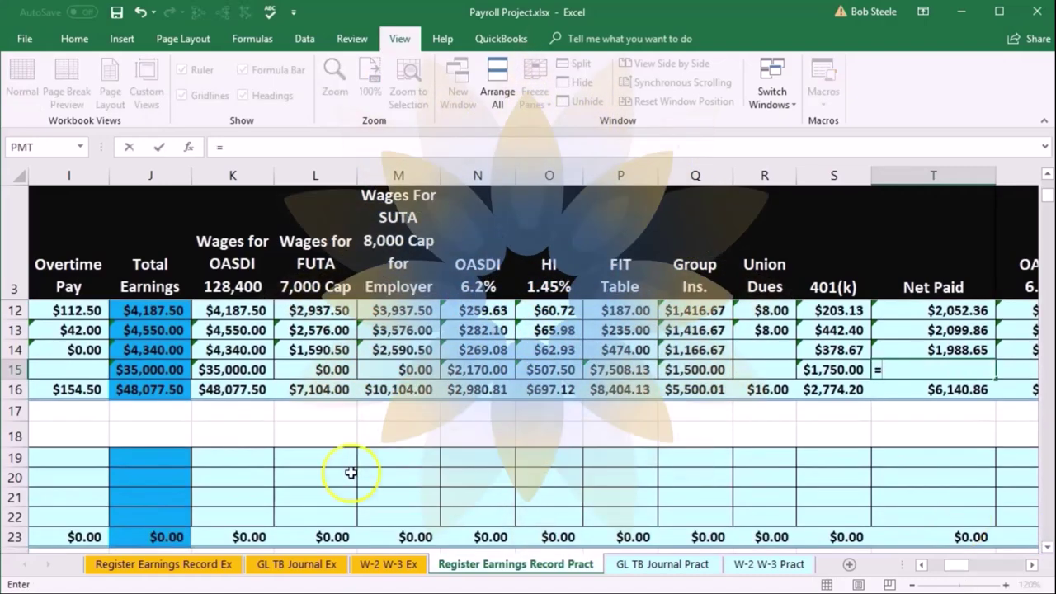
pyautogui.click(159, 370)
pyautogui.write('-sum')
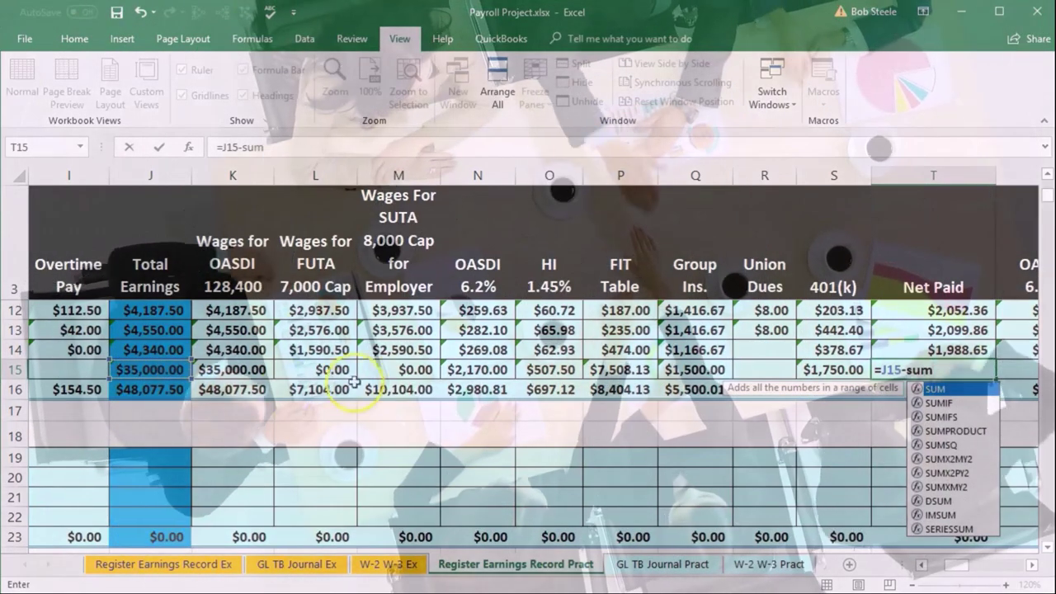
pyautogui.write('(')
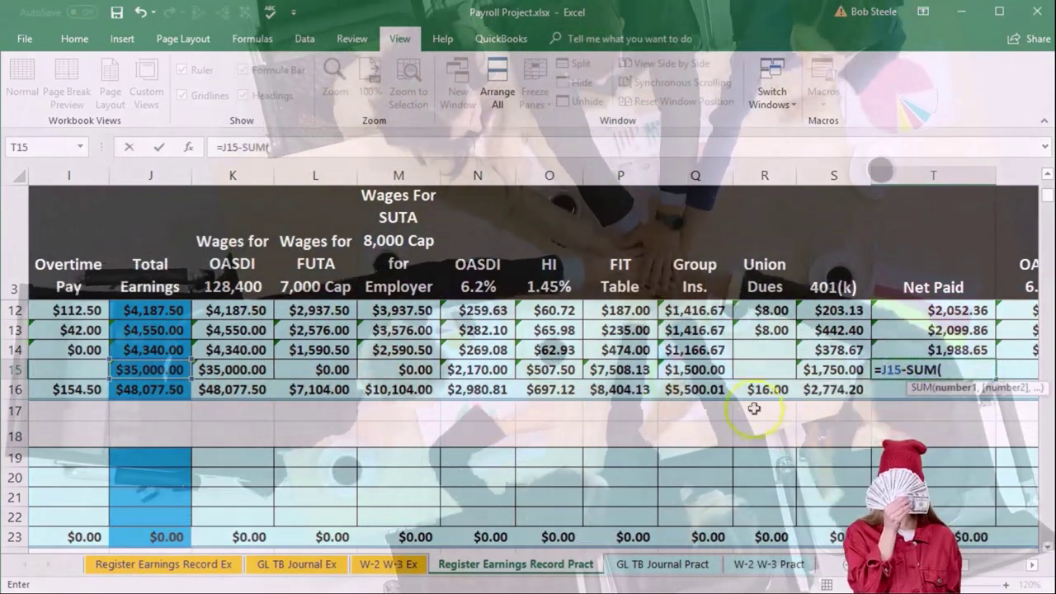
pyautogui.moveTo(482, 368); pyautogui.dragTo(815, 370)
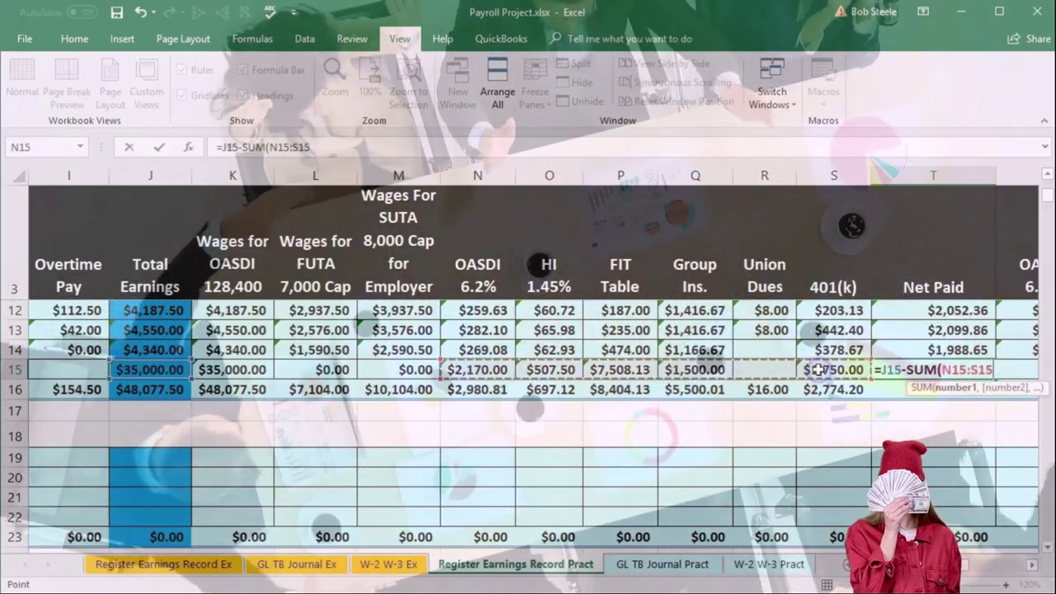
pyautogui.press('Return')
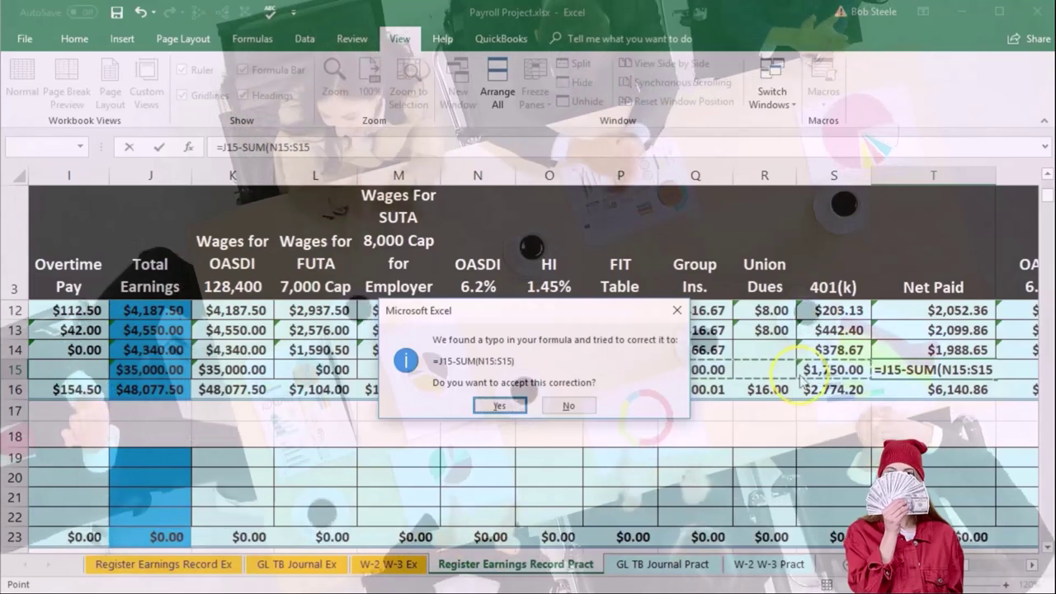
pyautogui.click(499, 405)
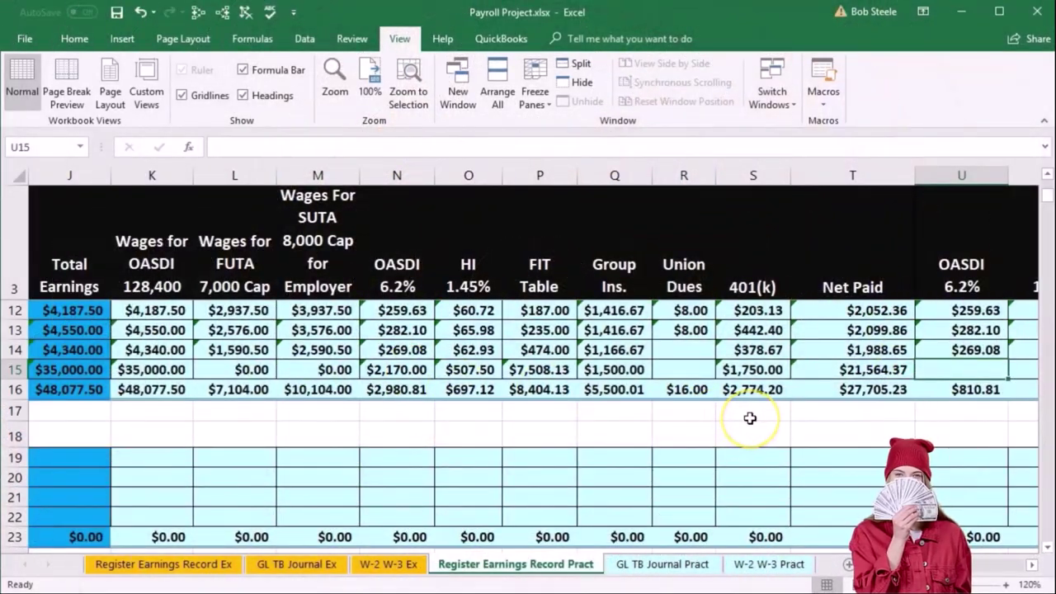
# Calculate the employer OASDI tax for the fourth employee in U15 with =K15*.062.
pyautogui.write('=')
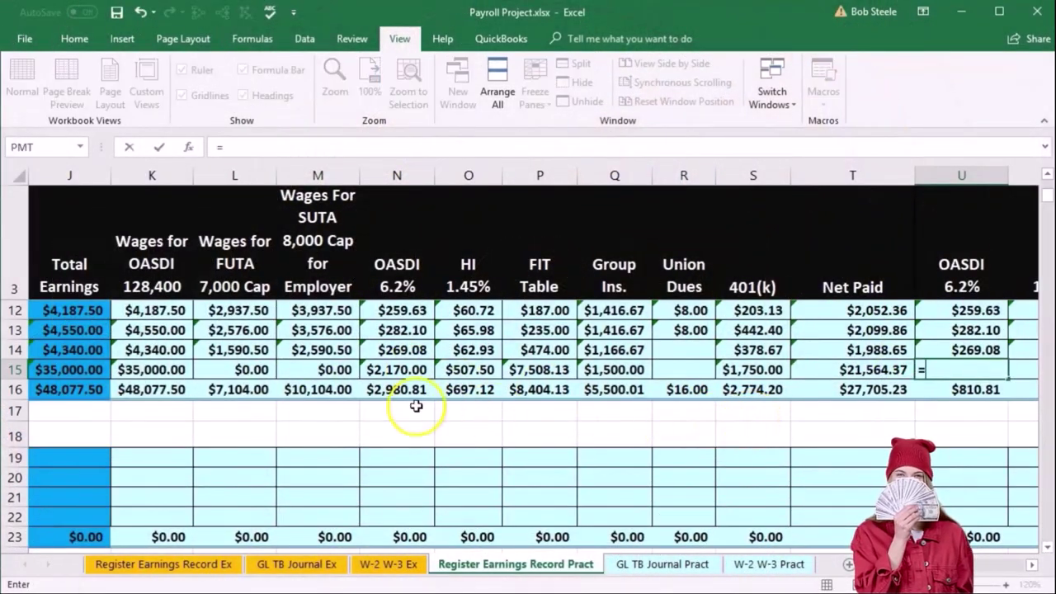
pyautogui.click(168, 371)
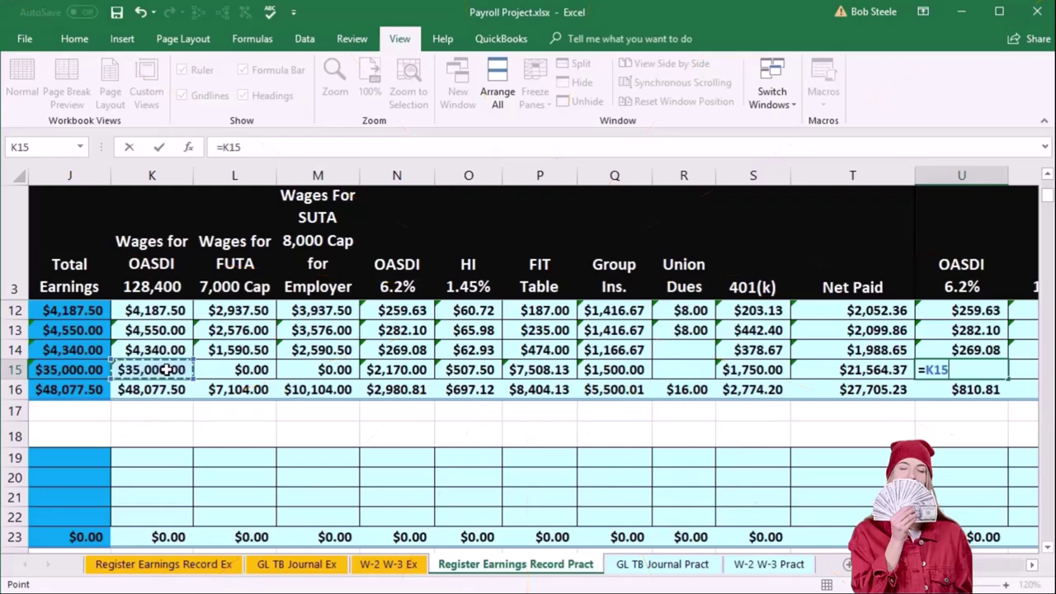
pyautogui.write('*3')
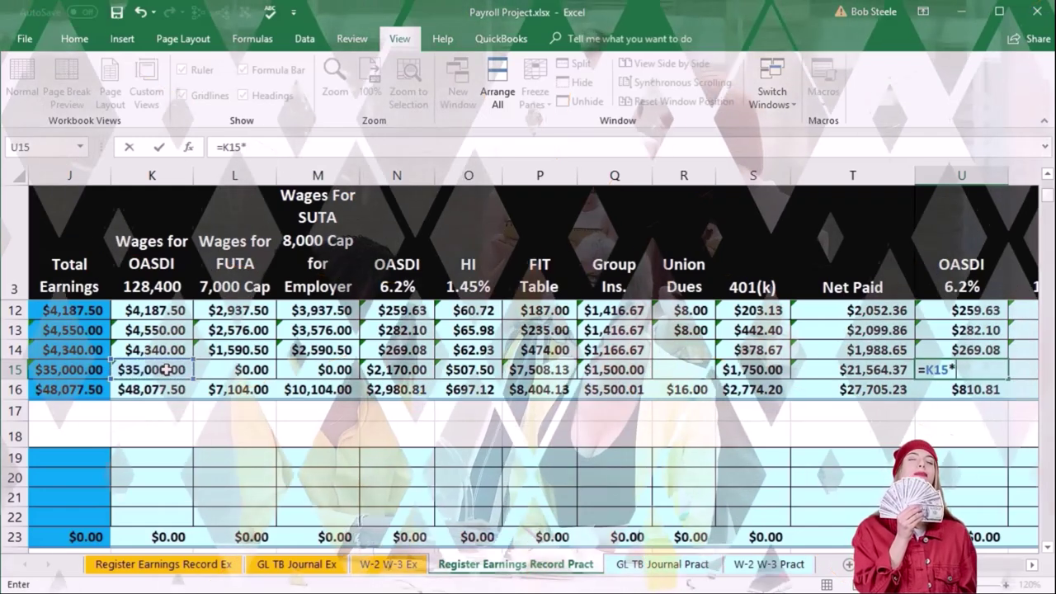
pyautogui.press('BackSpace')
pyautogui.write('.062')
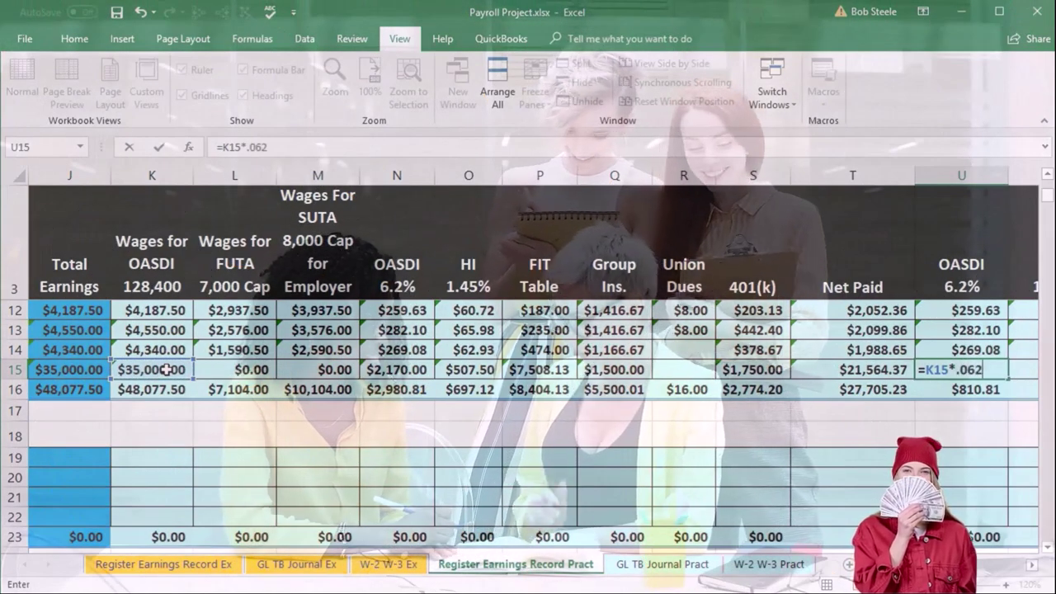
pyautogui.press('Tab')
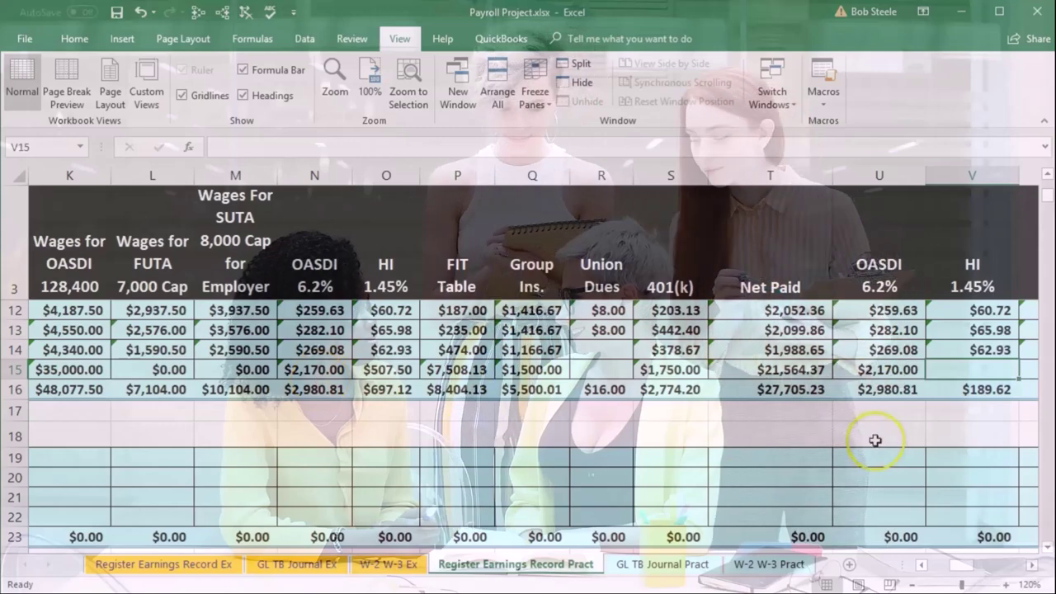
# Calculate the employer HI tax for the fourth employee in V15 from total earnings with =J15*.0145.
pyautogui.write('=')
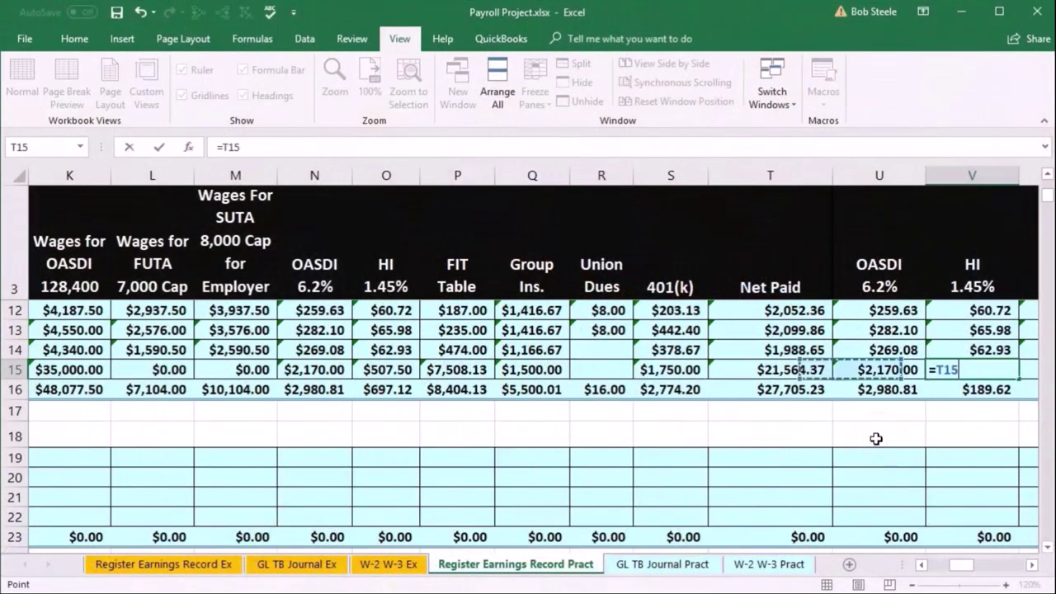
pyautogui.press('Left')
pyautogui.press('Left')
pyautogui.press('Left')
pyautogui.press('Left')
pyautogui.press('Left')
pyautogui.press('Left')
pyautogui.press('Left')
pyautogui.press('Left')
pyautogui.press('Left')
pyautogui.press('Left')
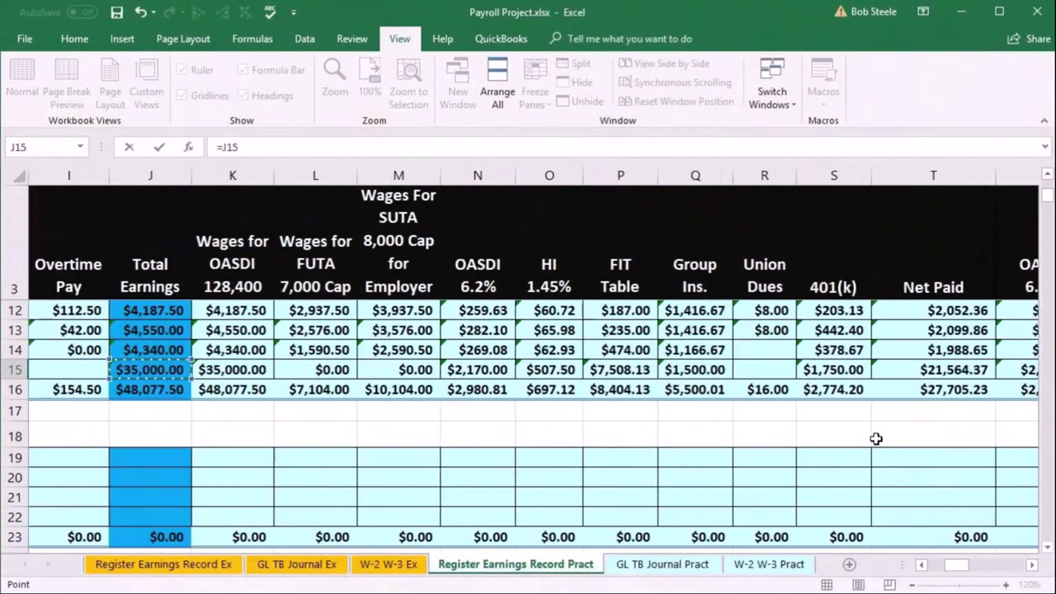
pyautogui.write('*')
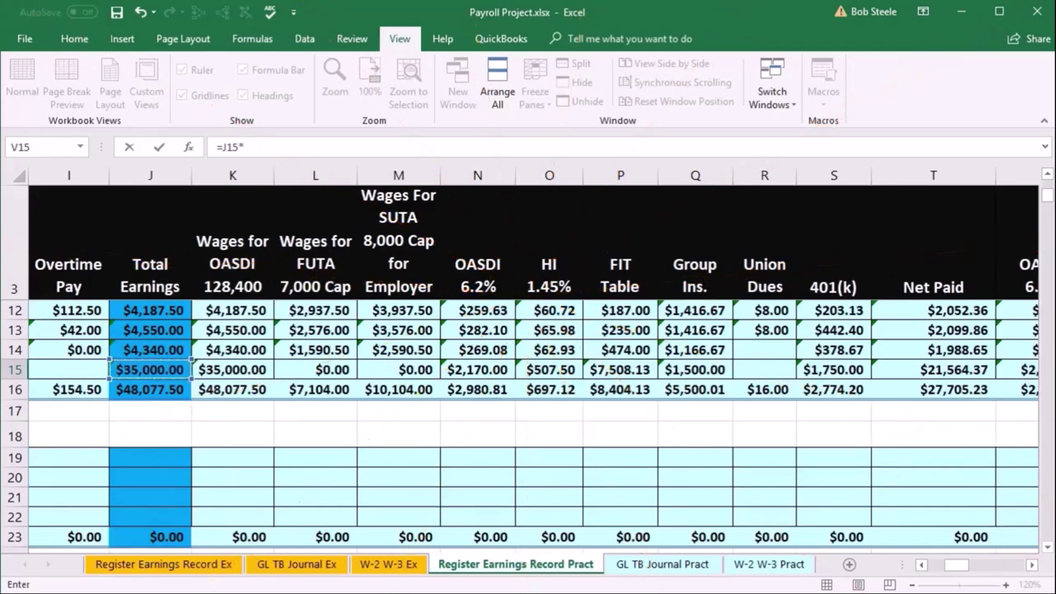
pyautogui.click(1034, 565)
pyautogui.click(1033, 566)
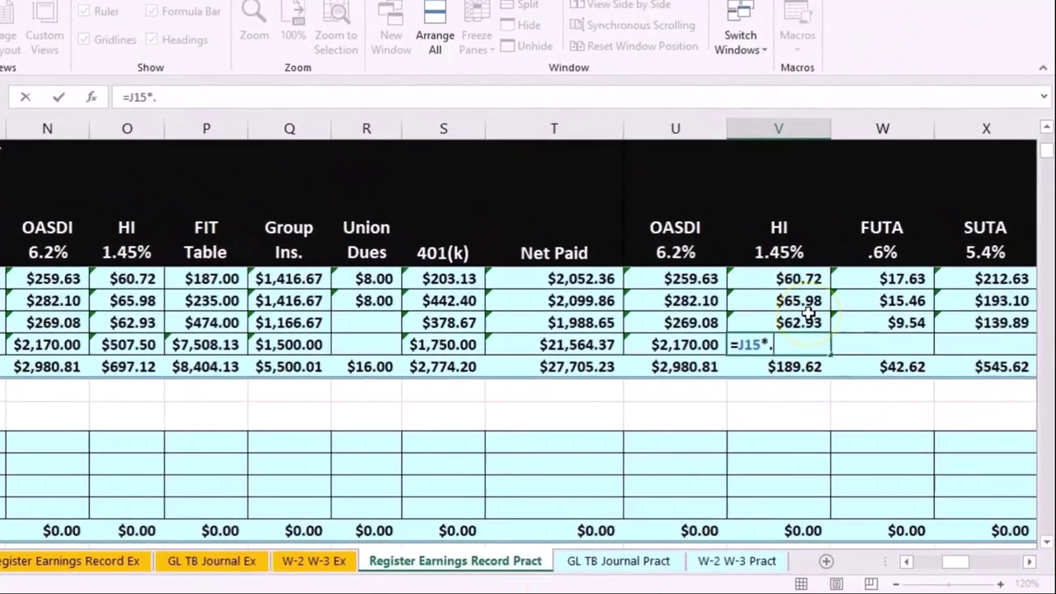
pyautogui.write('.0145')
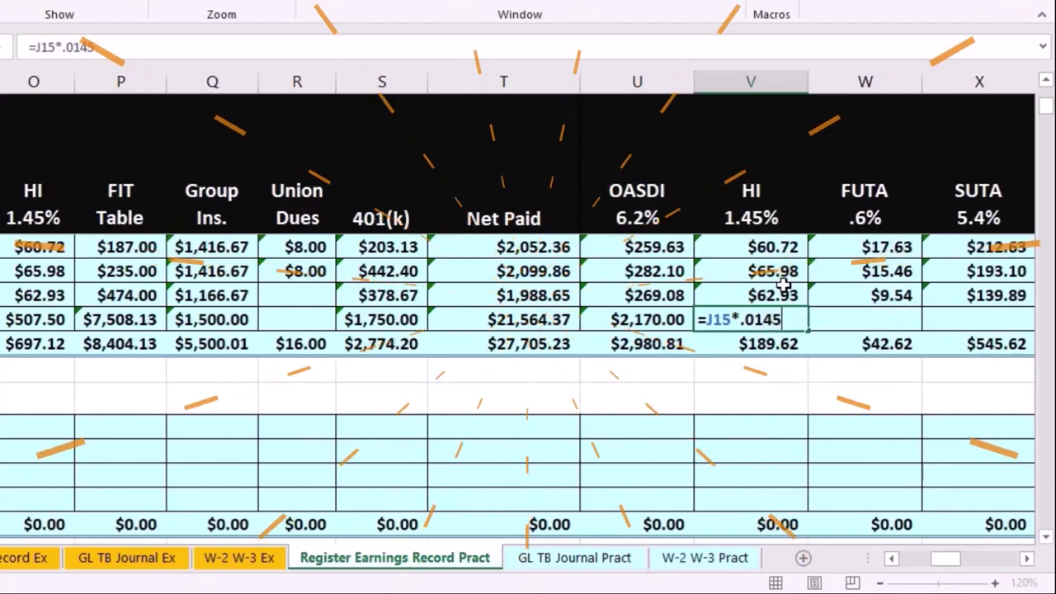
pyautogui.press('Tab')
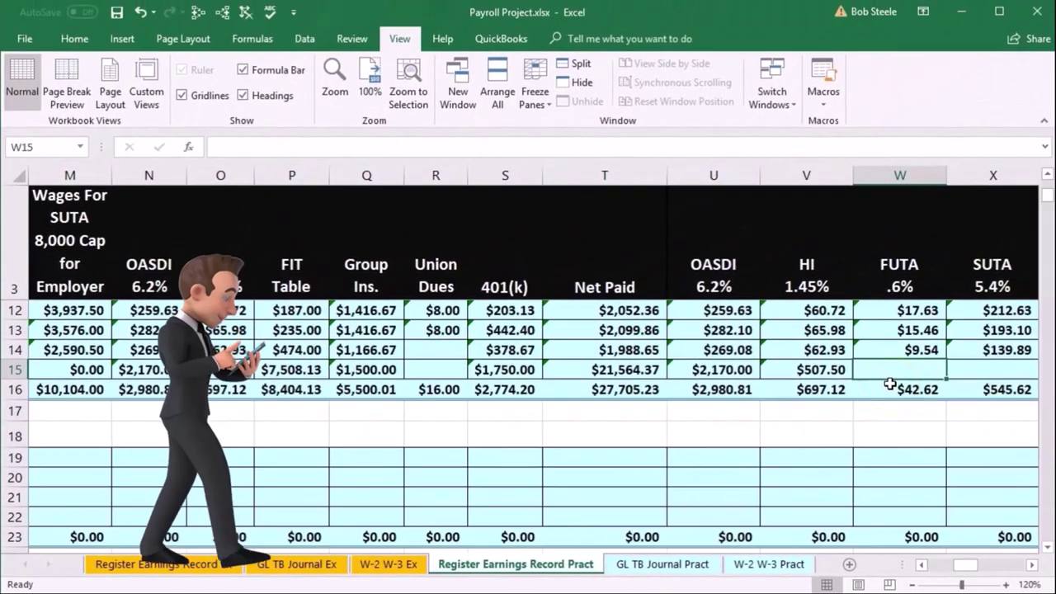
# Calculate the fourth employee's FUTA tax in W15 from the capped FUTA wages with =L15*.006.
pyautogui.write('=')
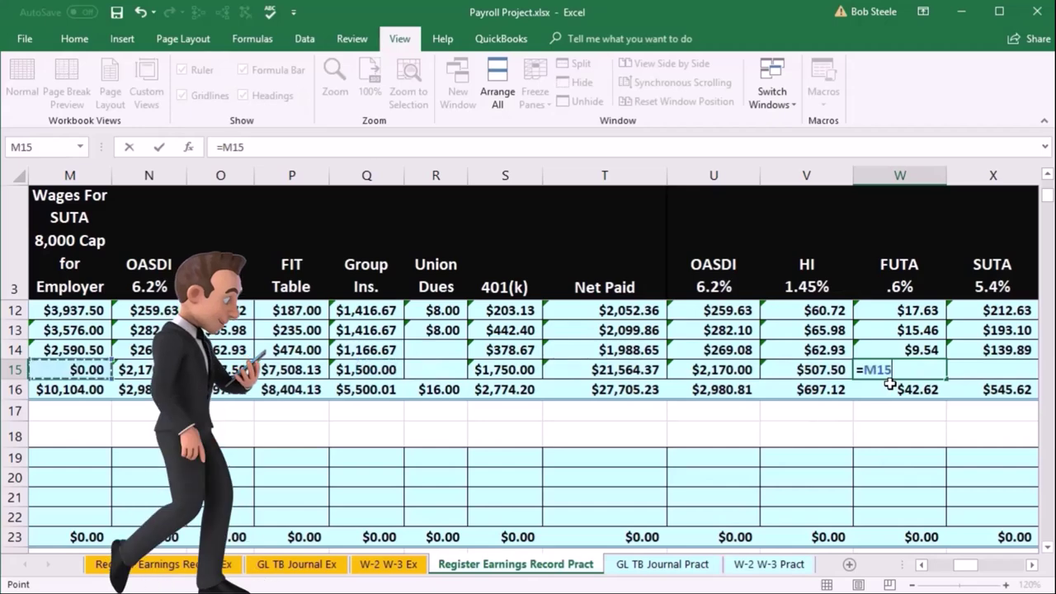
pyautogui.press('Left')
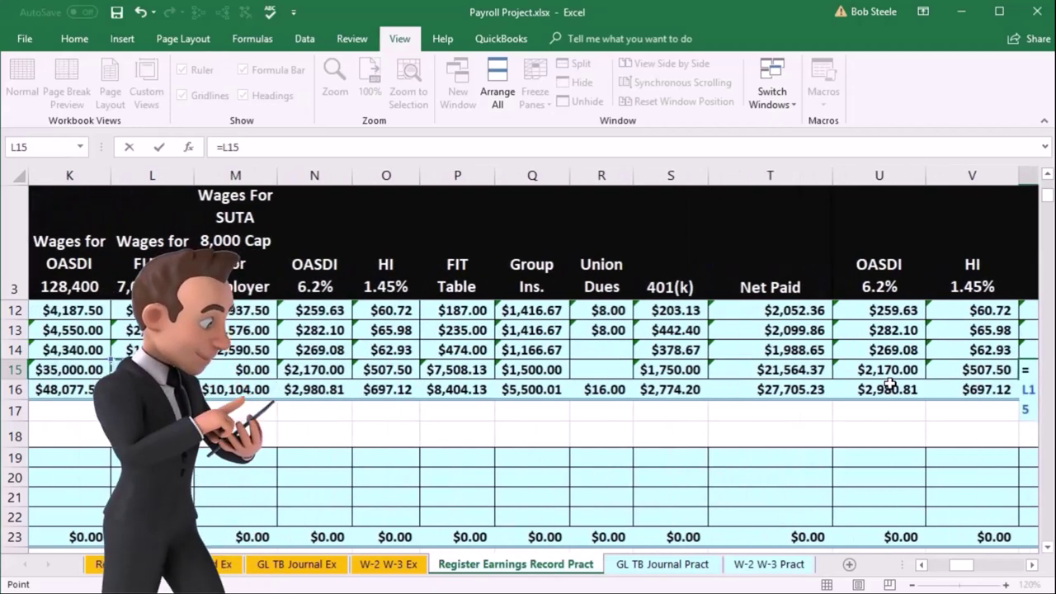
pyautogui.click(1031, 565)
pyautogui.click(1031, 565)
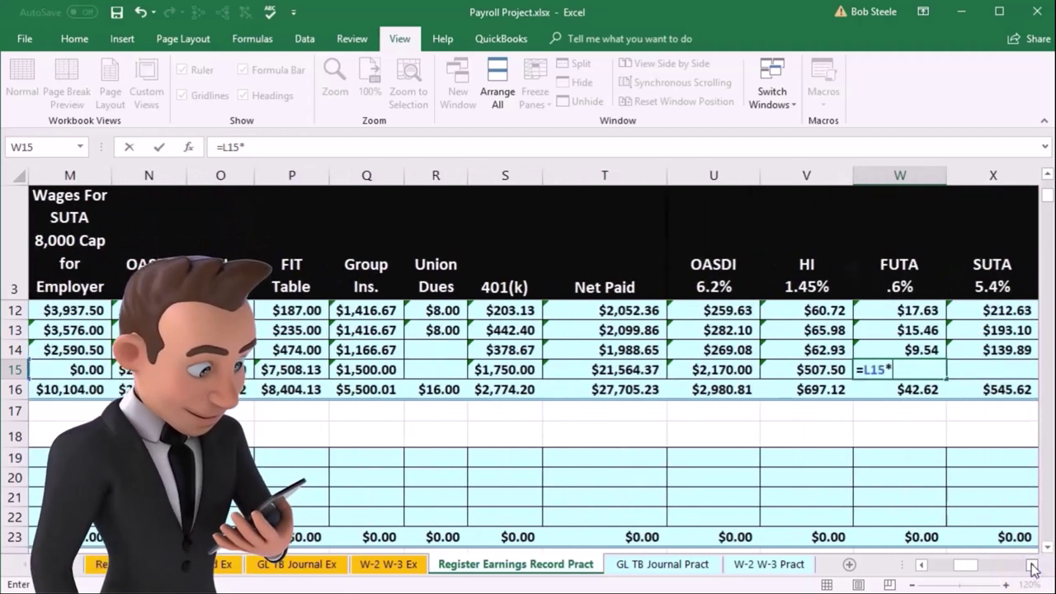
pyautogui.write('.006')
pyautogui.press('Tab')
# Calculate the fourth employee's SUTA tax in X15 from the capped SUTA wages with =M15*.054.
pyautogui.click(1031, 565)
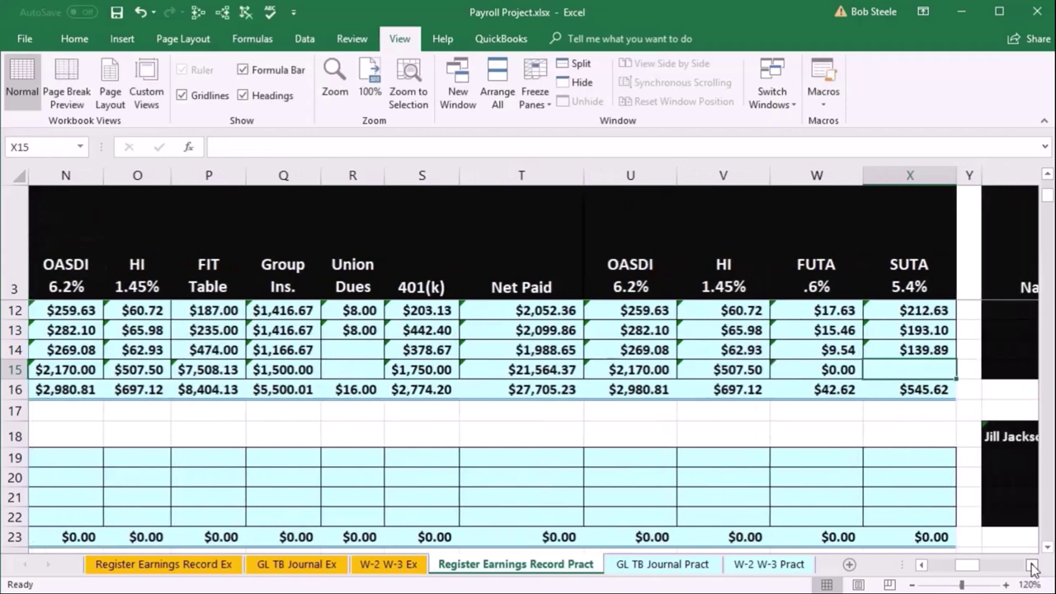
pyautogui.write('=')
pyautogui.press('Left')
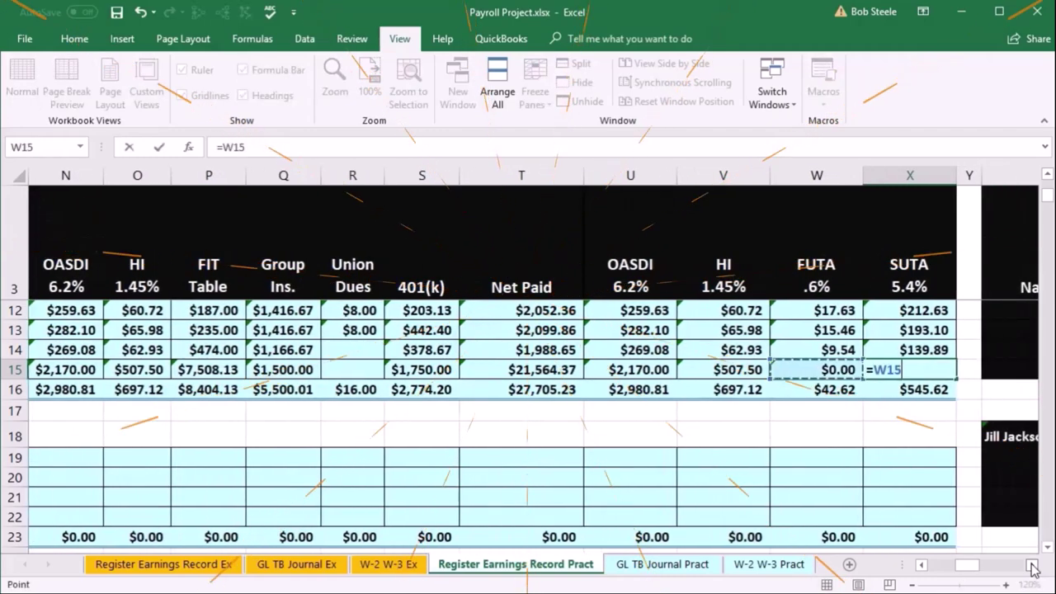
pyautogui.press('Left')
pyautogui.press('Left')
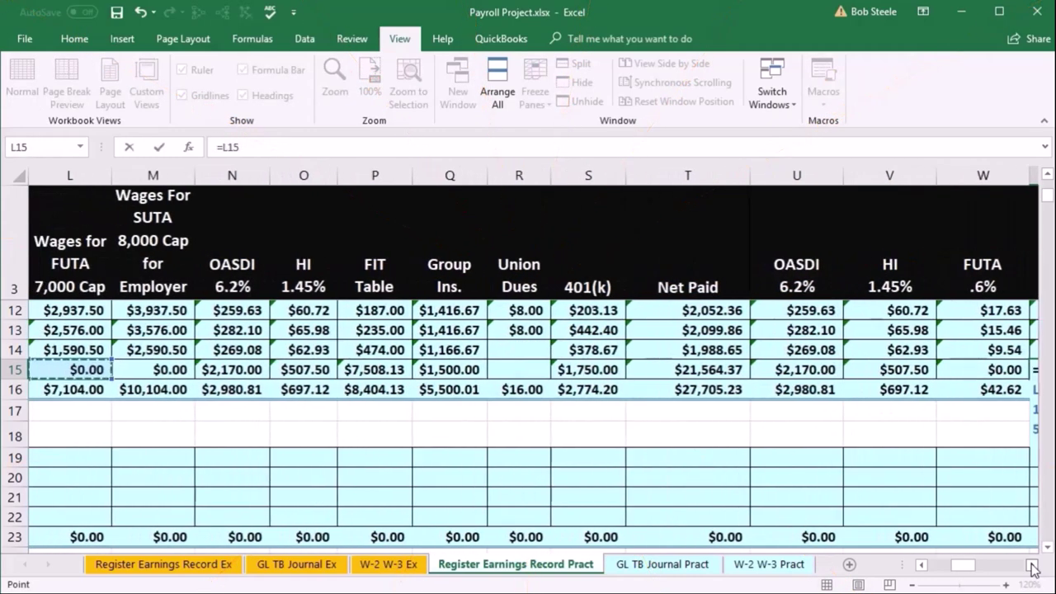
pyautogui.write('*')
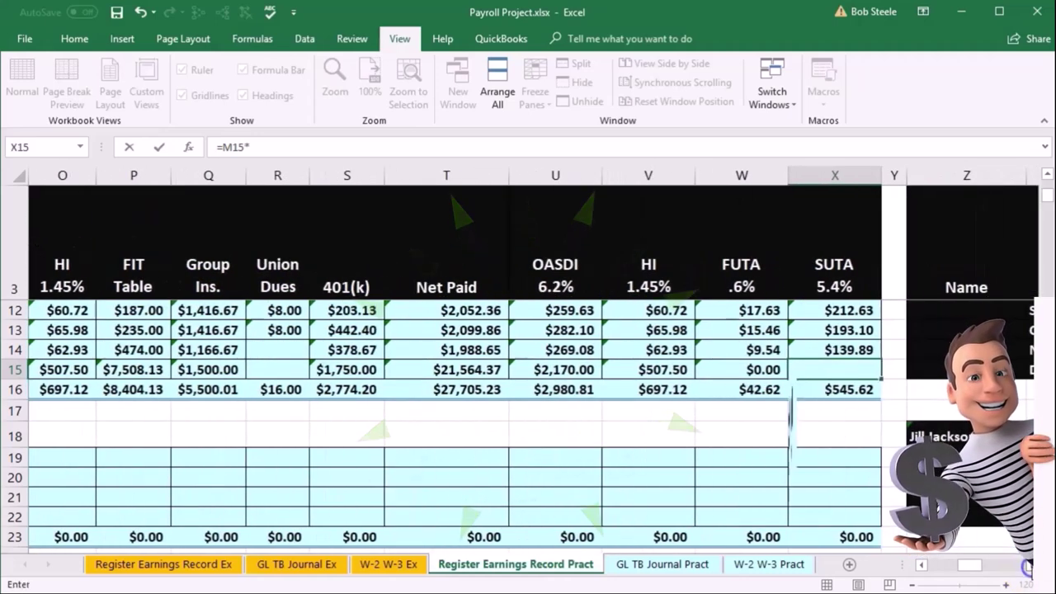
pyautogui.write('.054')
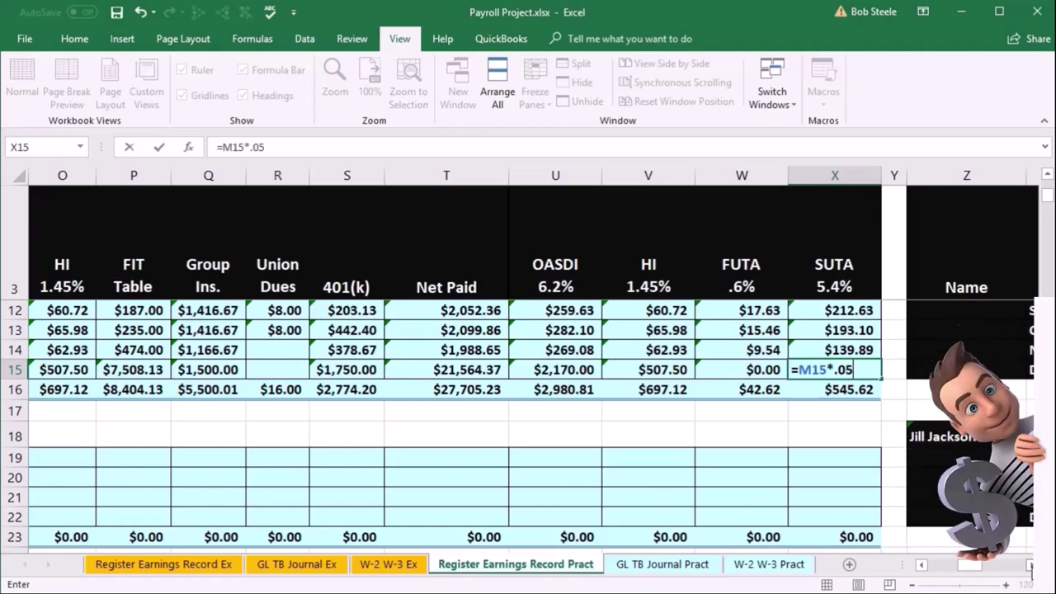
pyautogui.click(207, 390)
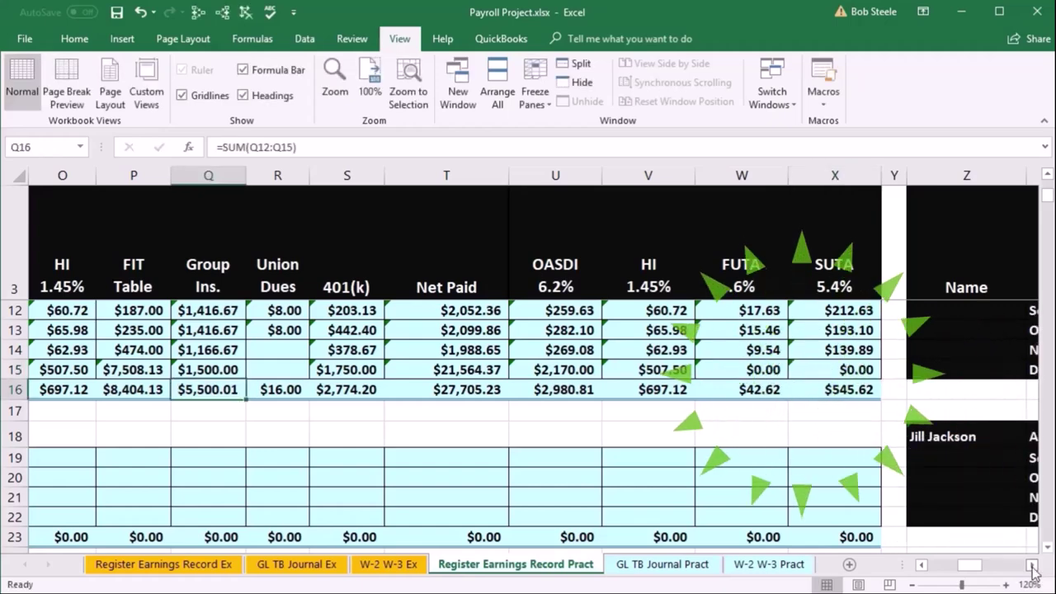